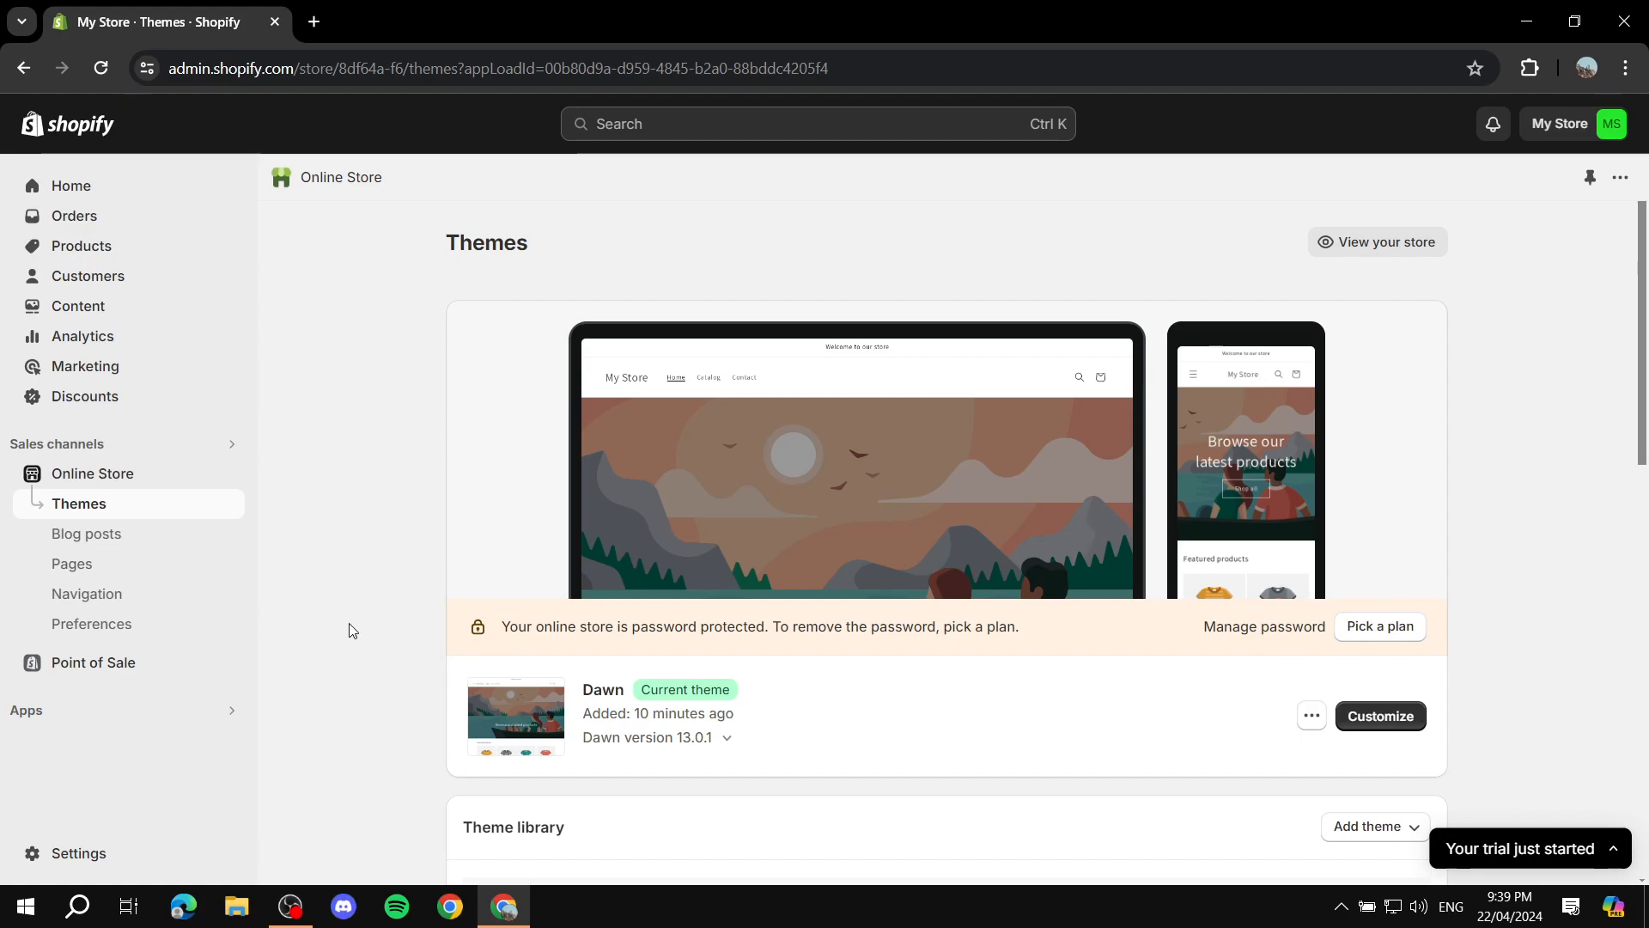
Open the Shopify App Store through the store's recommended apps
{"action": "scroll", "coordinate": [881, 429], "scroll_direction": "down", "scroll_amount": 5}
{"action": "scroll", "coordinate": [816, 490], "scroll_direction": "up", "scroll_amount": 5}
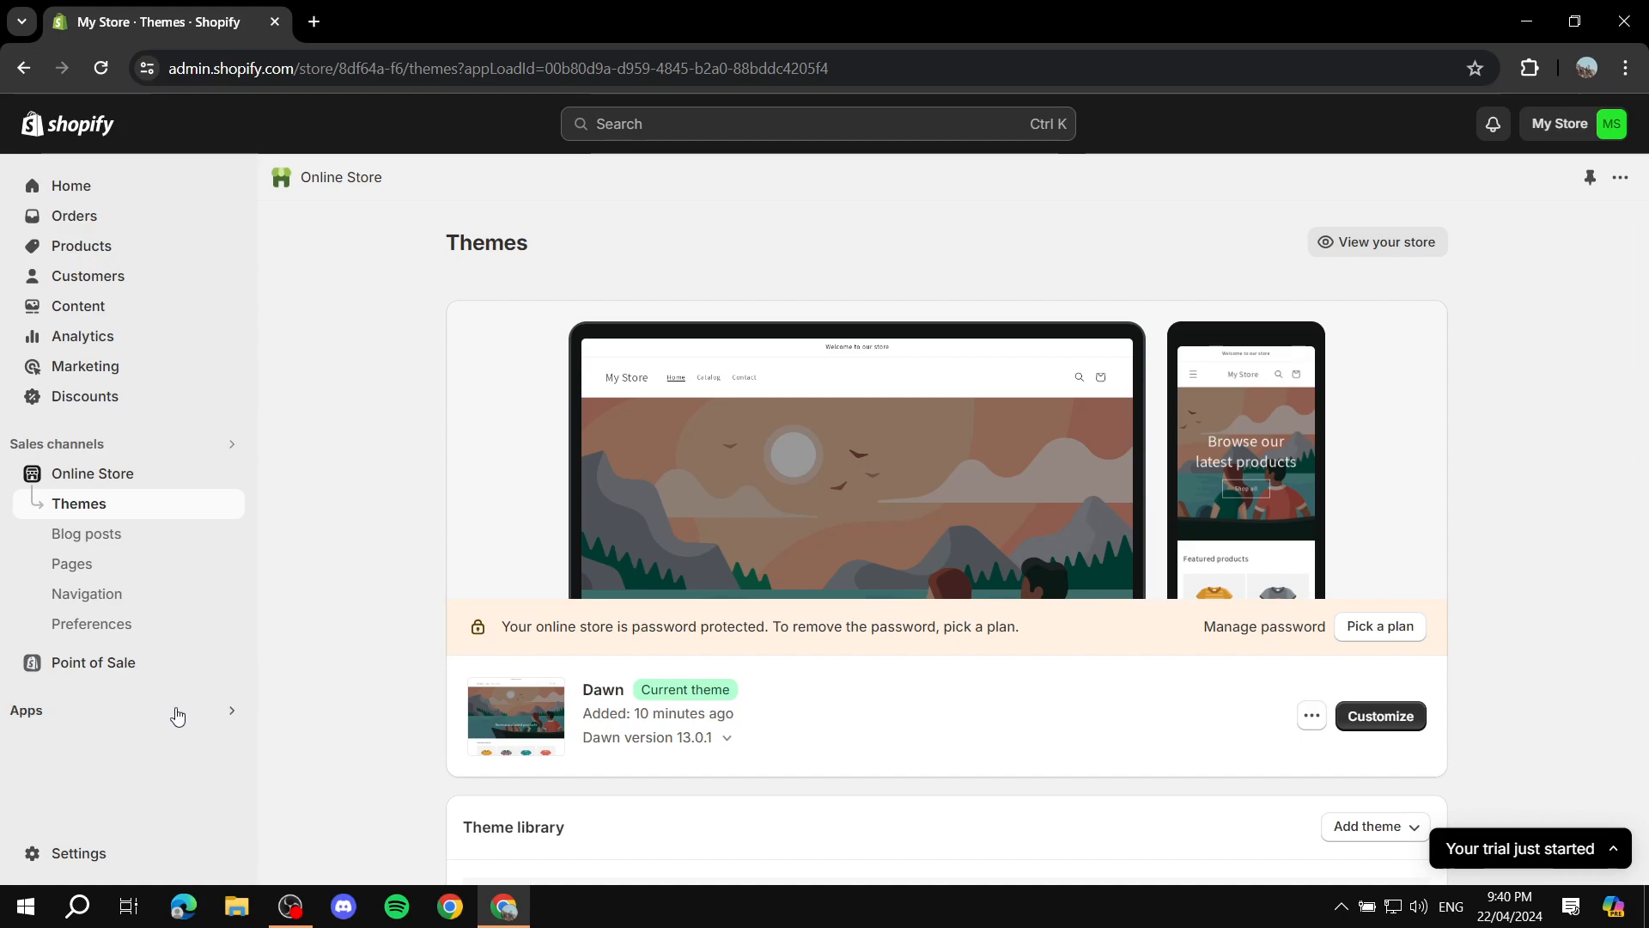
{"action": "left_click", "coordinate": [139, 717]}
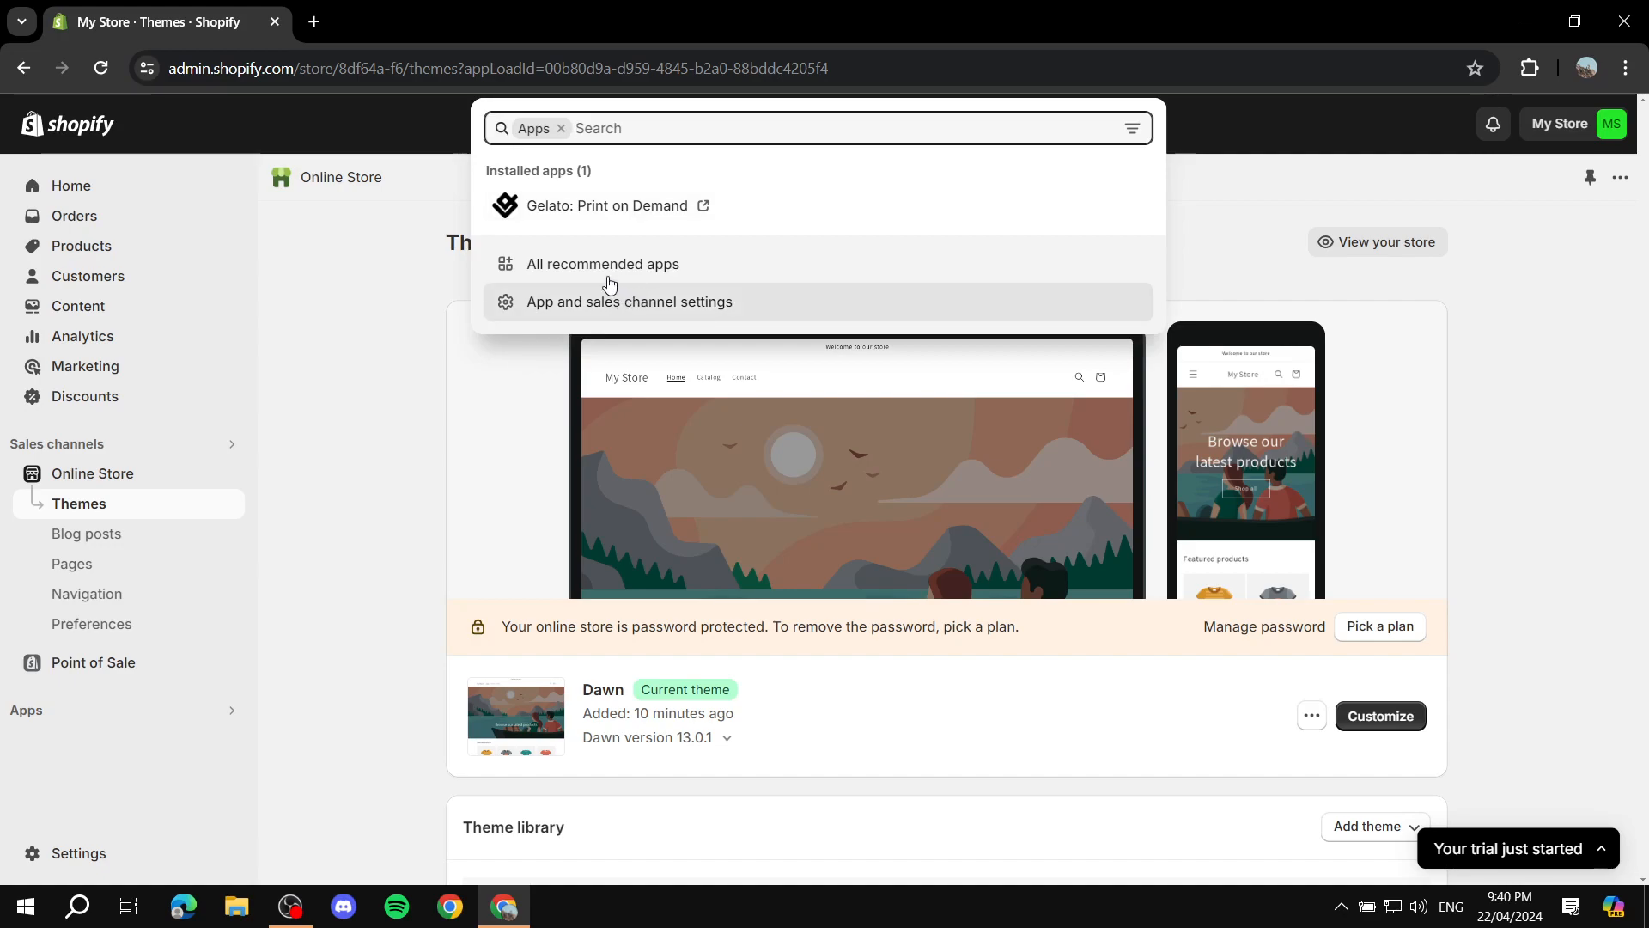
{"action": "left_click", "coordinate": [647, 273]}
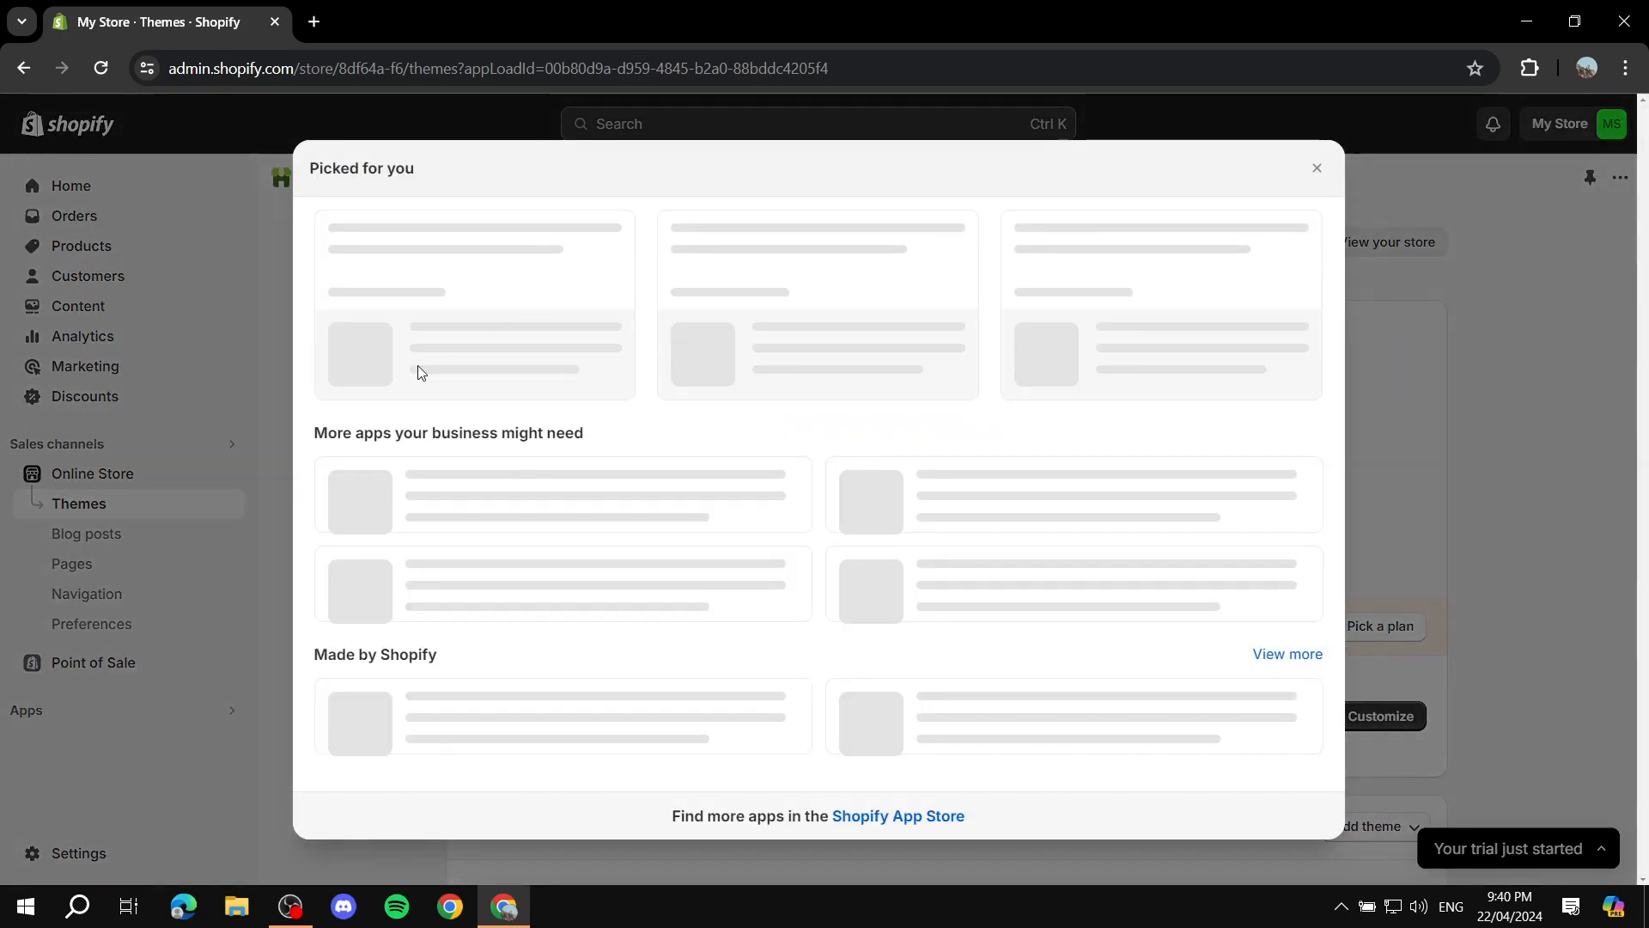
{"action": "scroll", "coordinate": [874, 710], "scroll_direction": "down", "scroll_amount": 1}
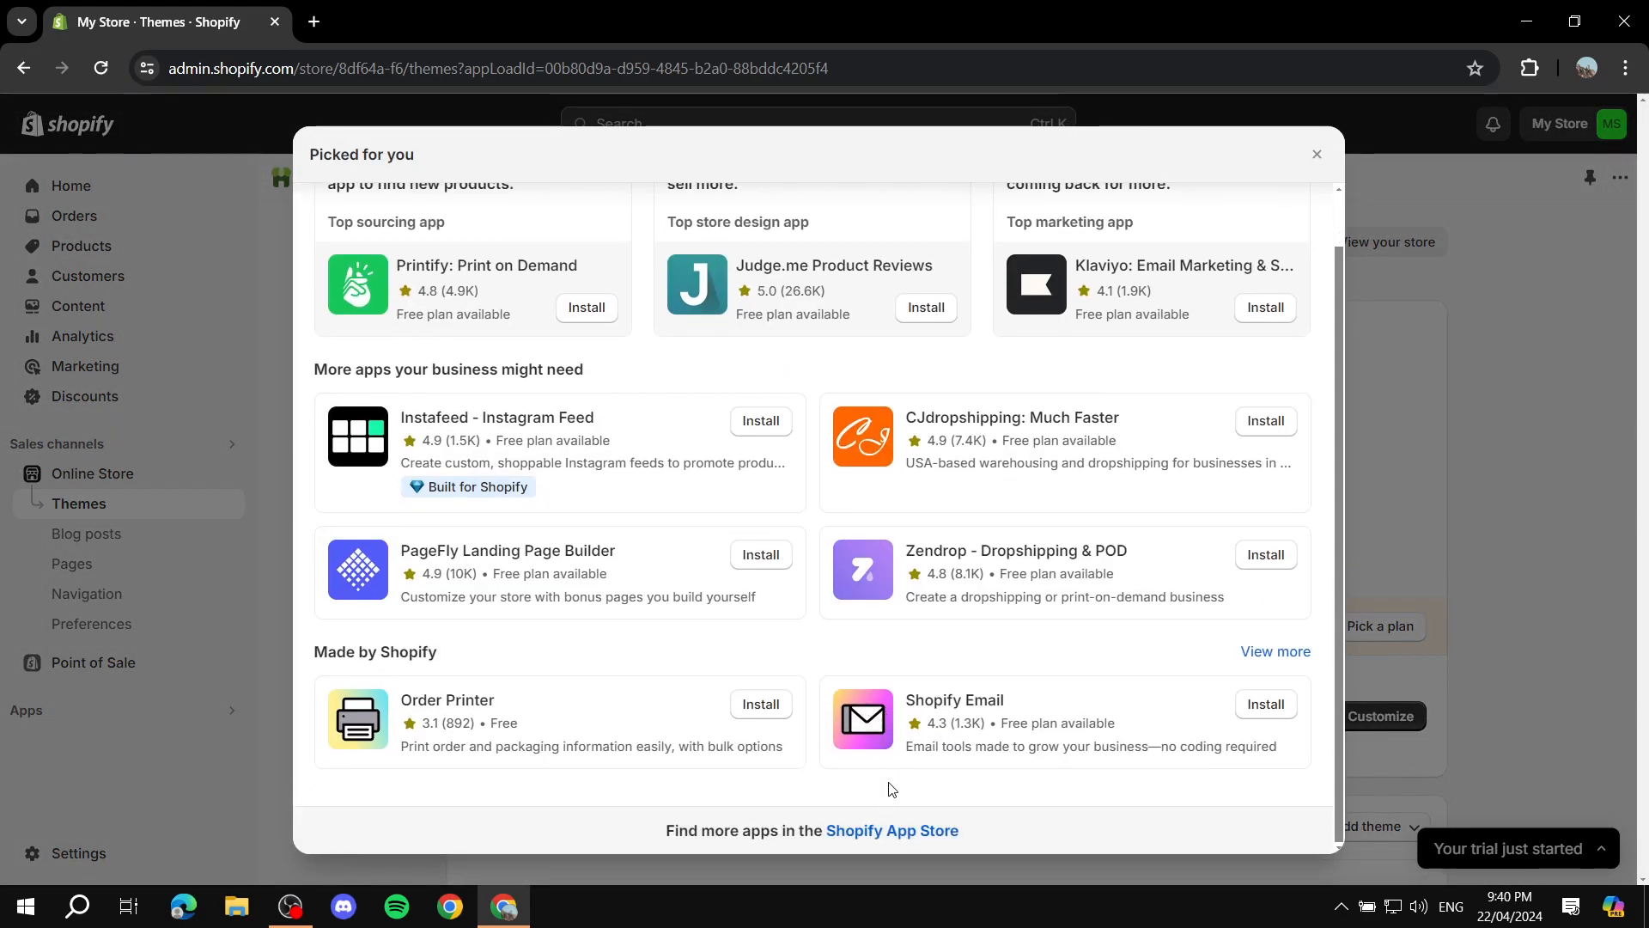
{"action": "left_click", "coordinate": [878, 827]}
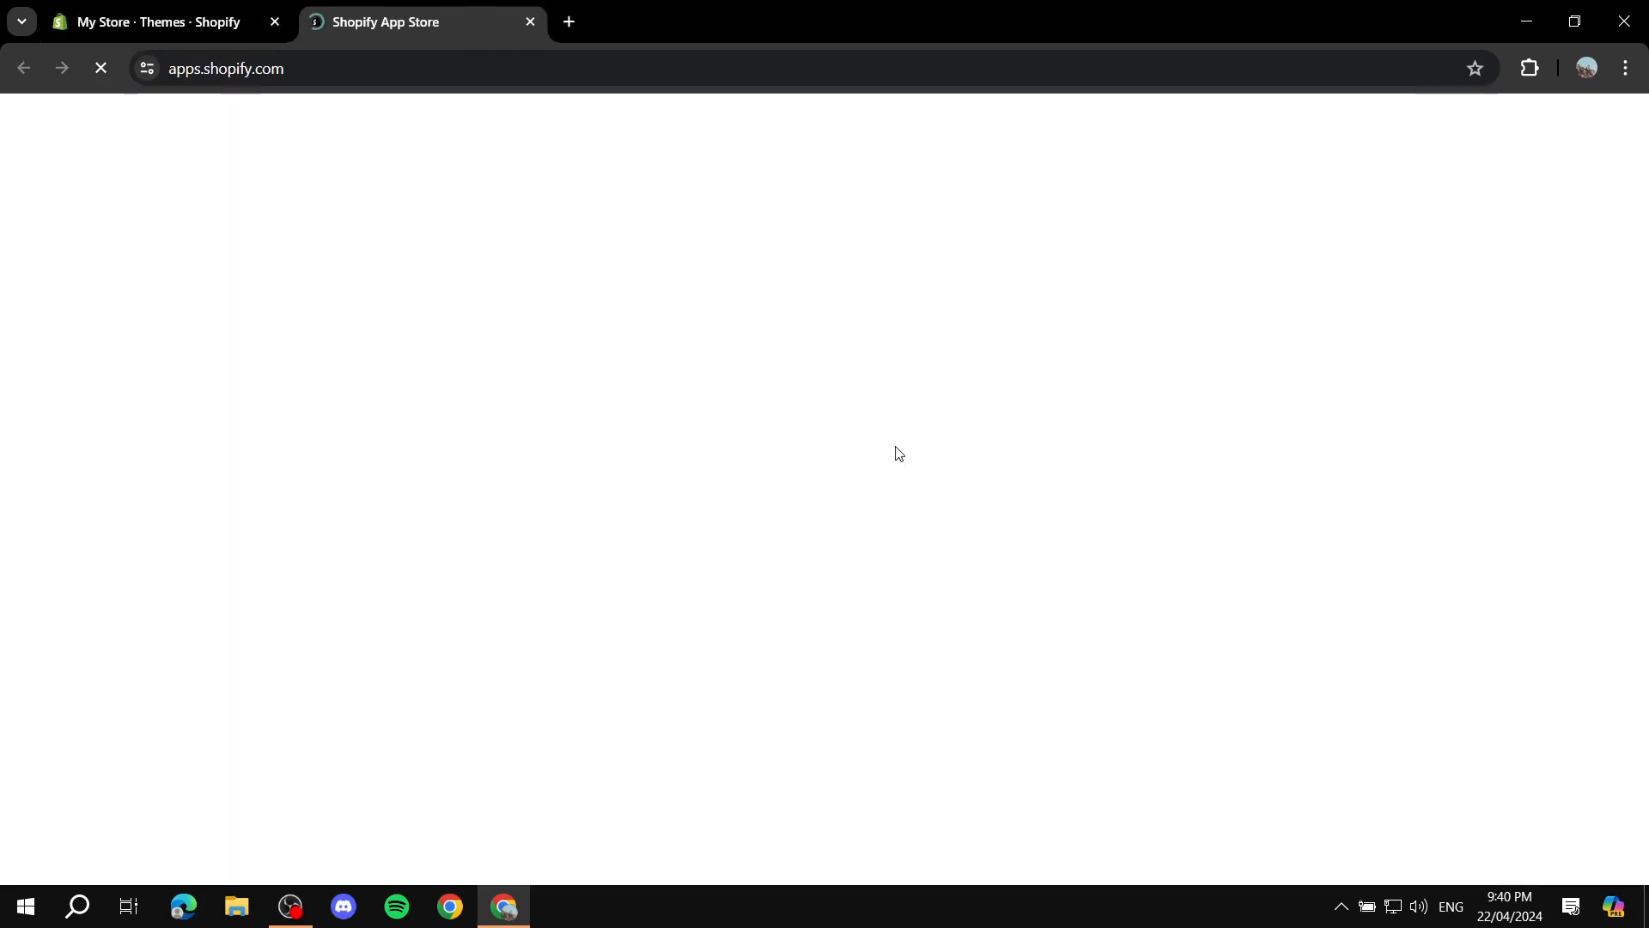
Search the Shopify App Store for "estimated delivery date"
{"action": "left_click", "coordinate": [734, 127]}
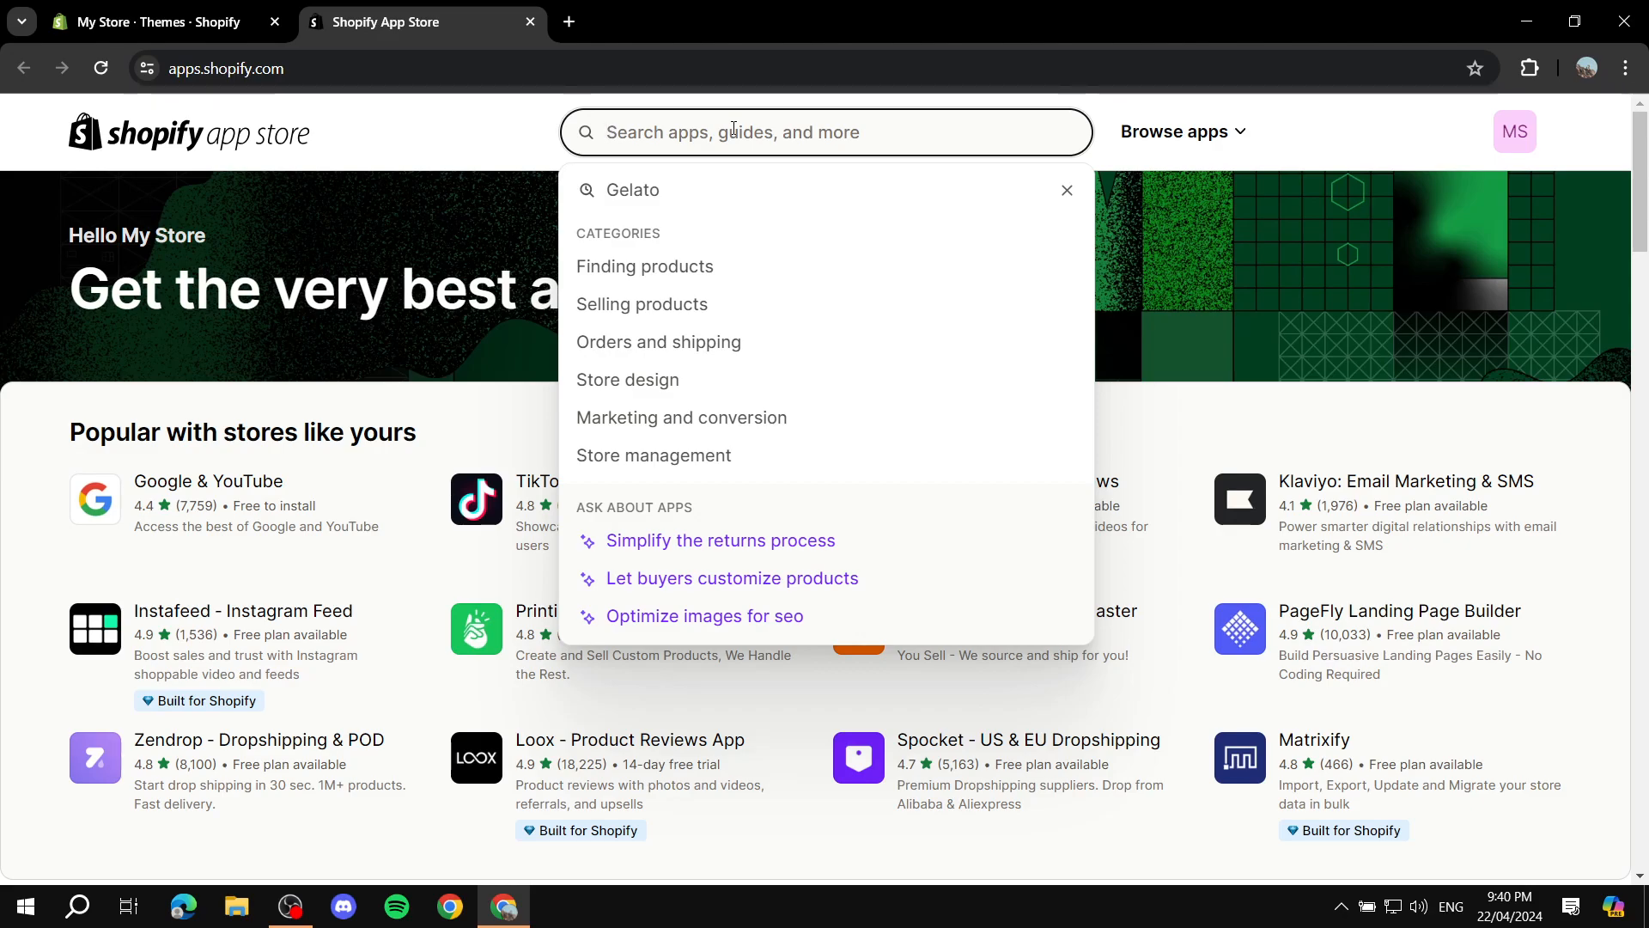
{"action": "type", "text": "E"}
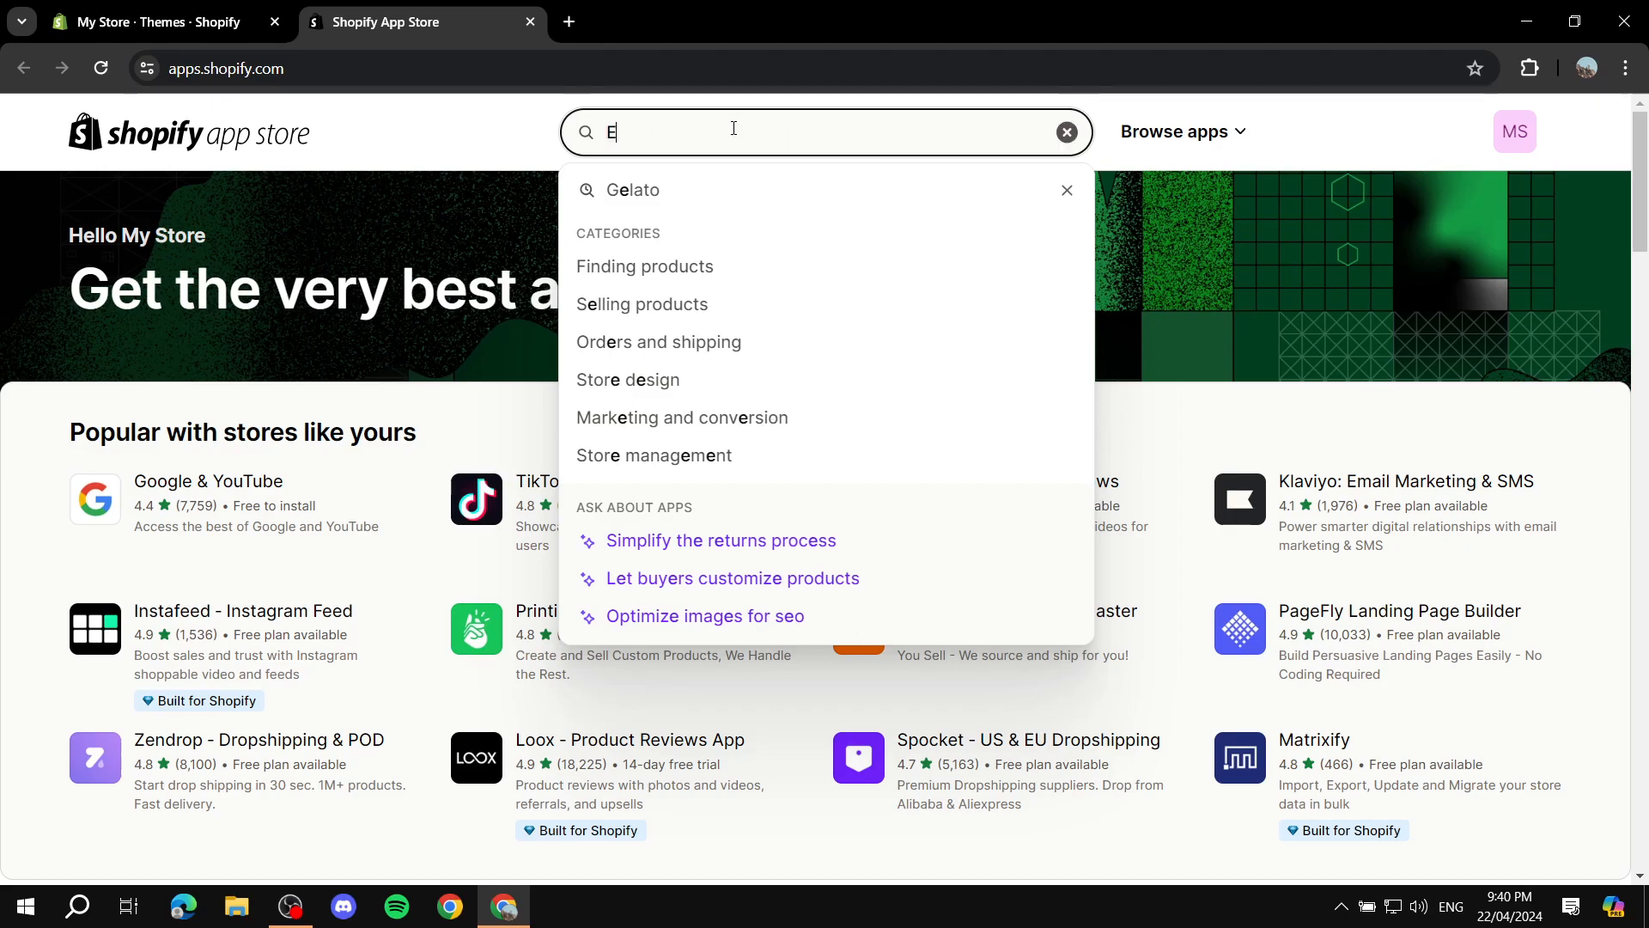
{"action": "type", "text": "stimated"}
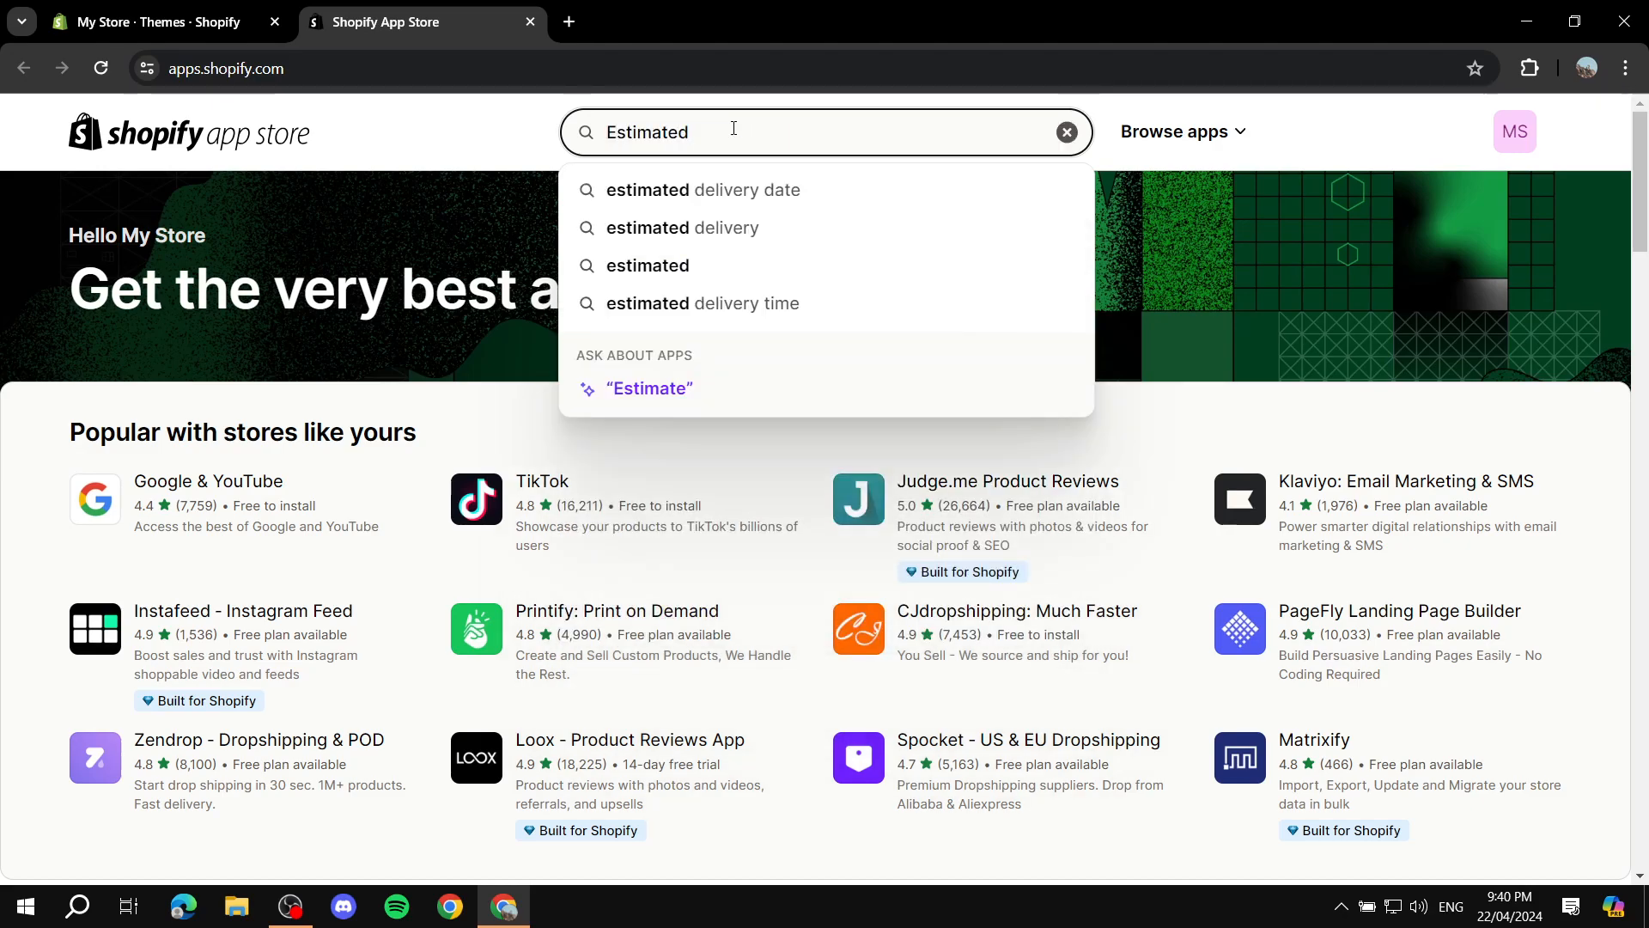
{"action": "type", "text": " de"}
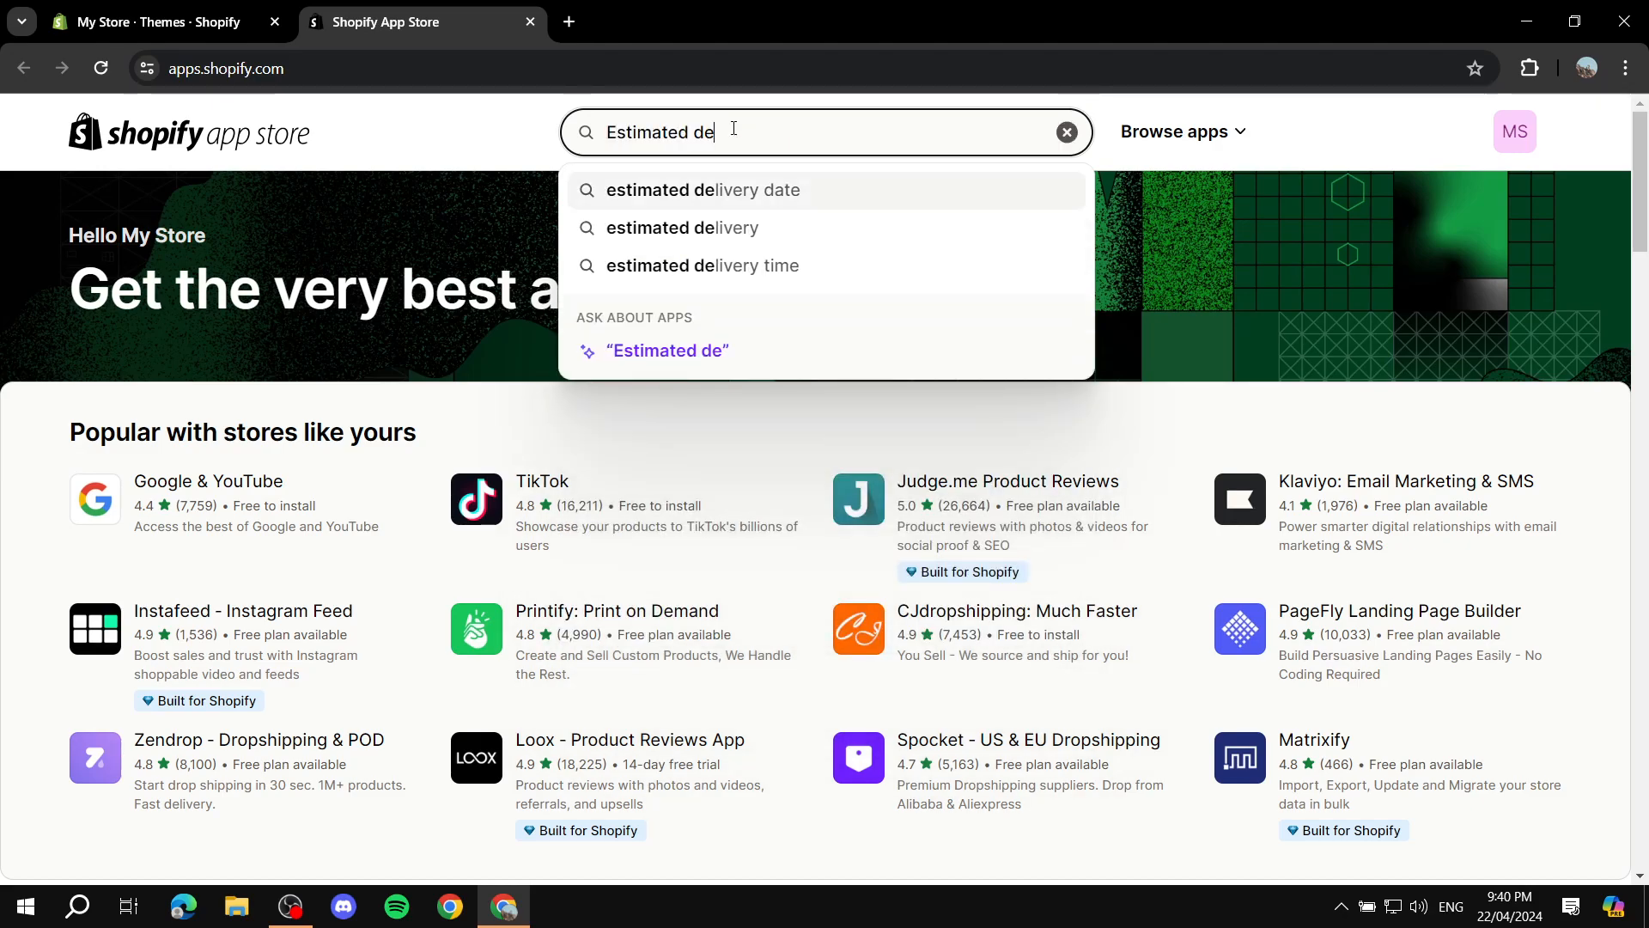
{"action": "left_click", "coordinate": [720, 197]}
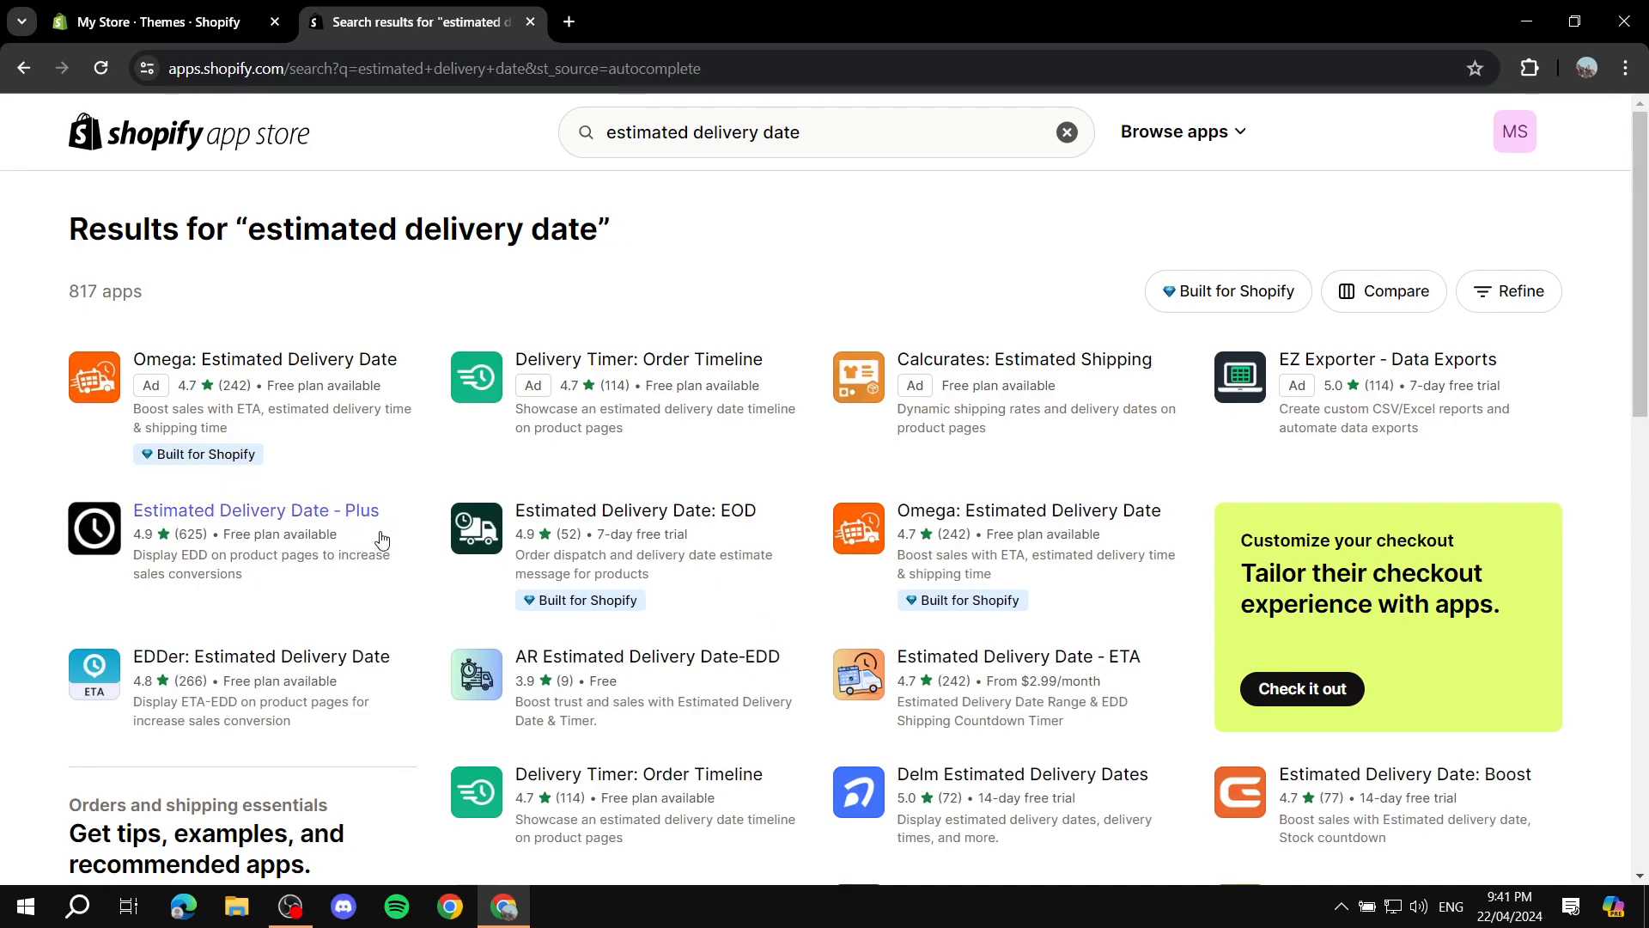
Open the Estimated Delivery Date - Plus listing and go to its pricing section
{"action": "left_click", "coordinate": [316, 518]}
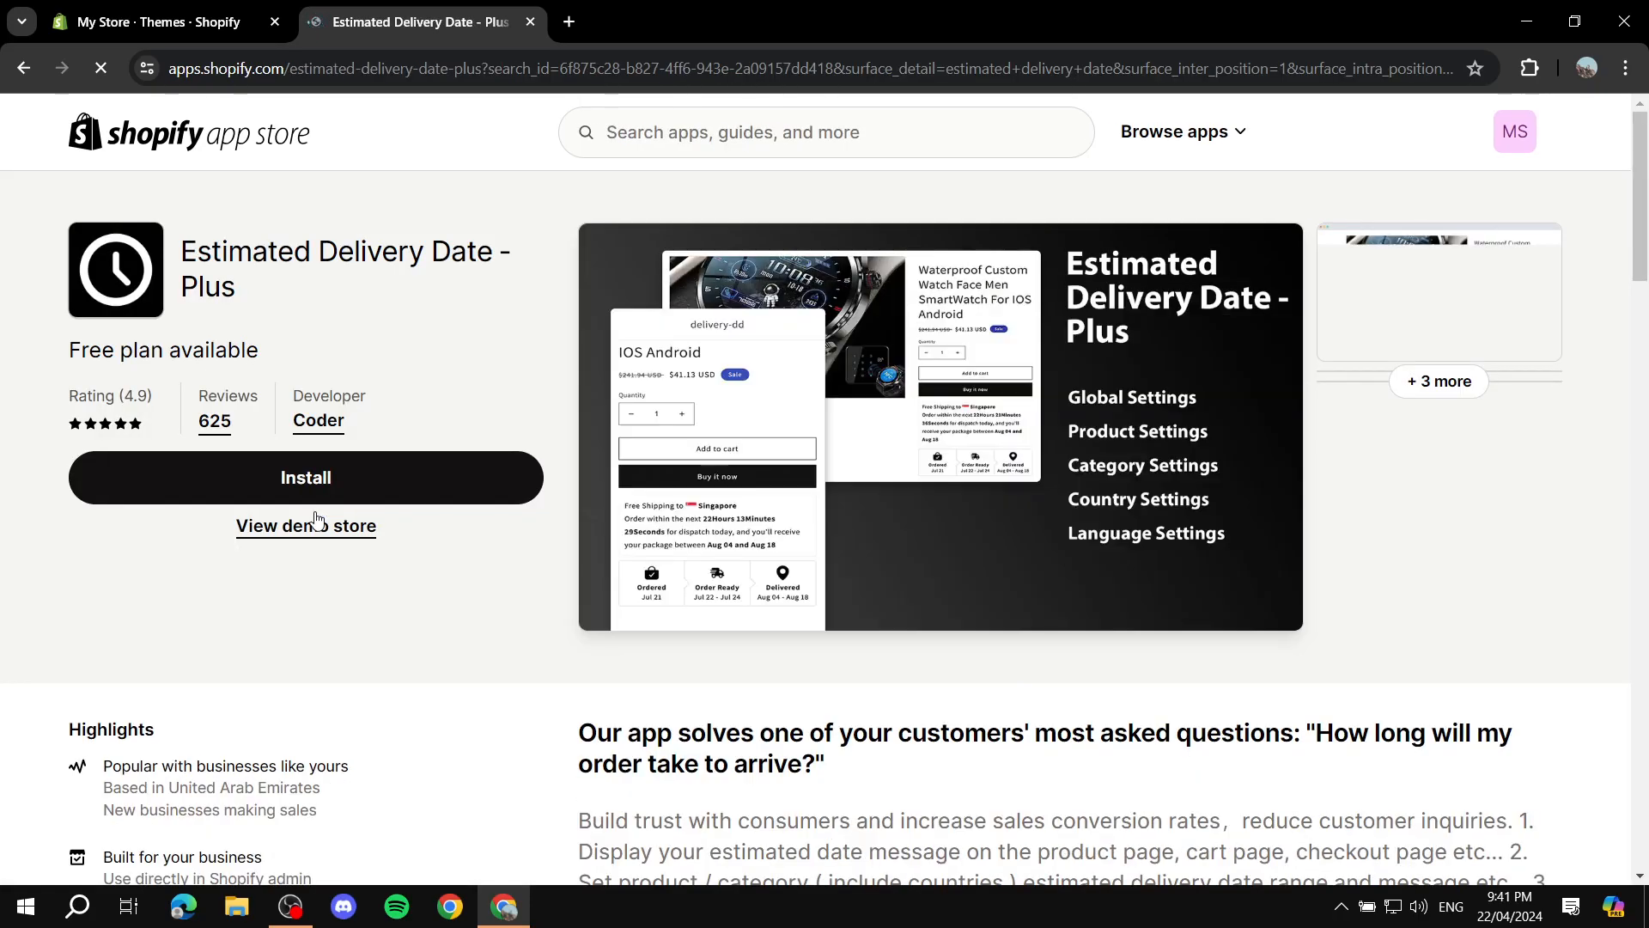
{"action": "scroll", "coordinate": [320, 515], "scroll_direction": "down", "scroll_amount": 10}
{"action": "scroll", "coordinate": [888, 430], "scroll_direction": "down", "scroll_amount": 5}
{"action": "scroll", "coordinate": [652, 456], "scroll_direction": "up", "scroll_amount": 4}
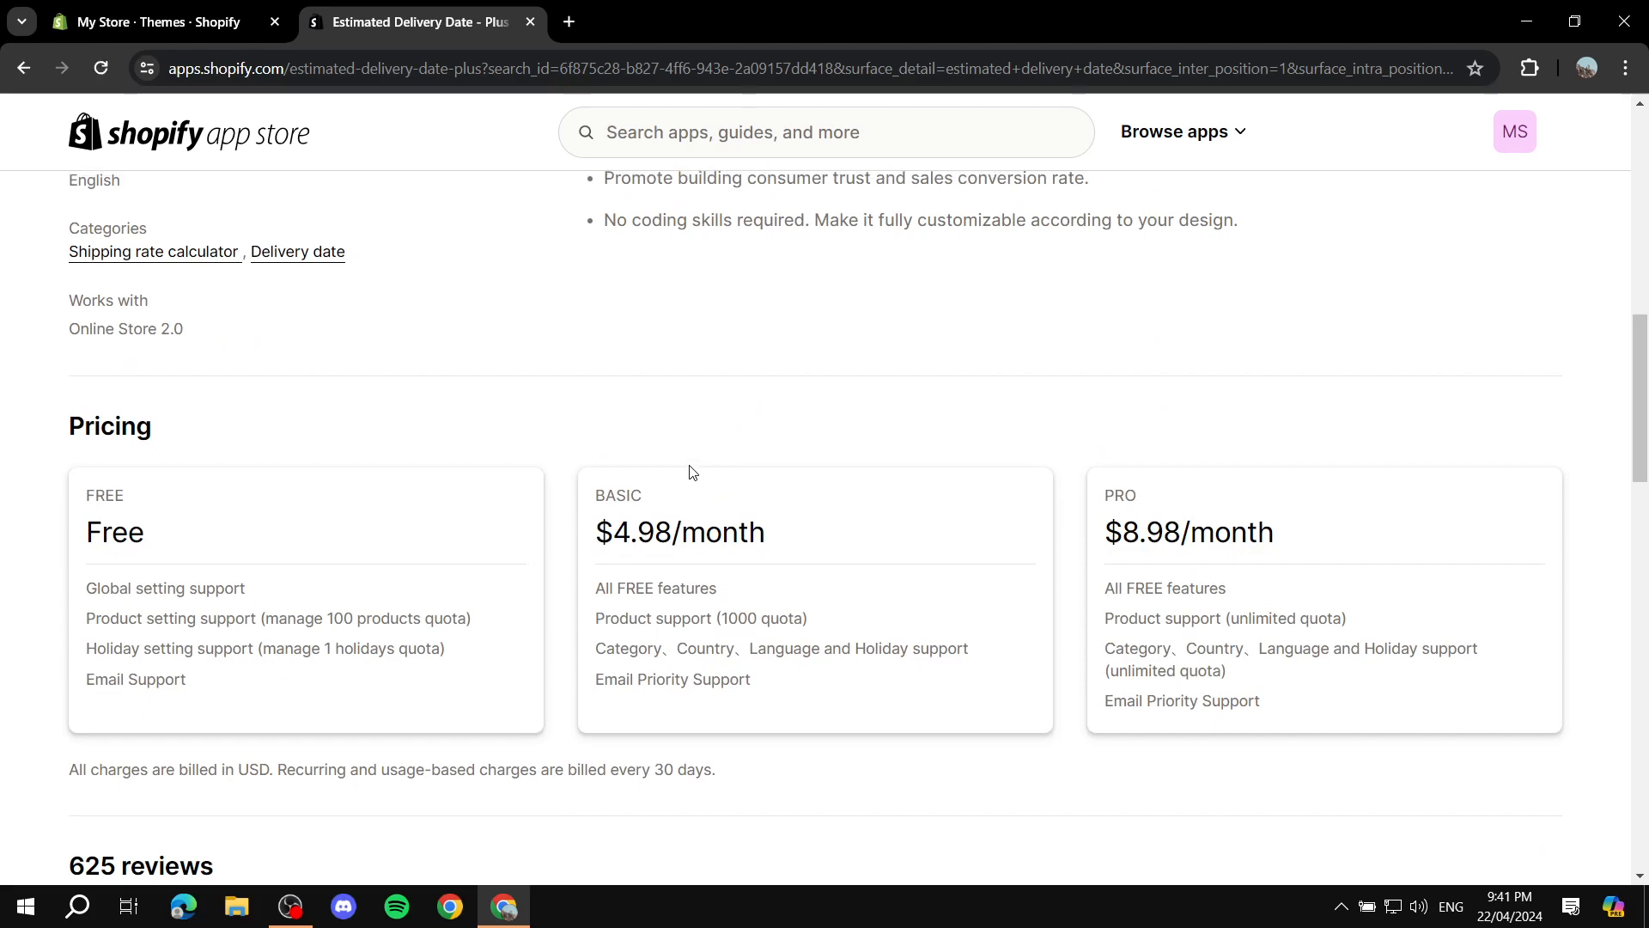
Examine the pricing plans, focusing on the Free plan's global, product and holiday setting support
{"action": "left_click_drag", "start_coordinate": [578, 527], "coordinate": [905, 530]}
{"action": "left_click", "coordinate": [629, 541]}
{"action": "left_click_drag", "start_coordinate": [67, 550], "coordinate": [213, 537]}
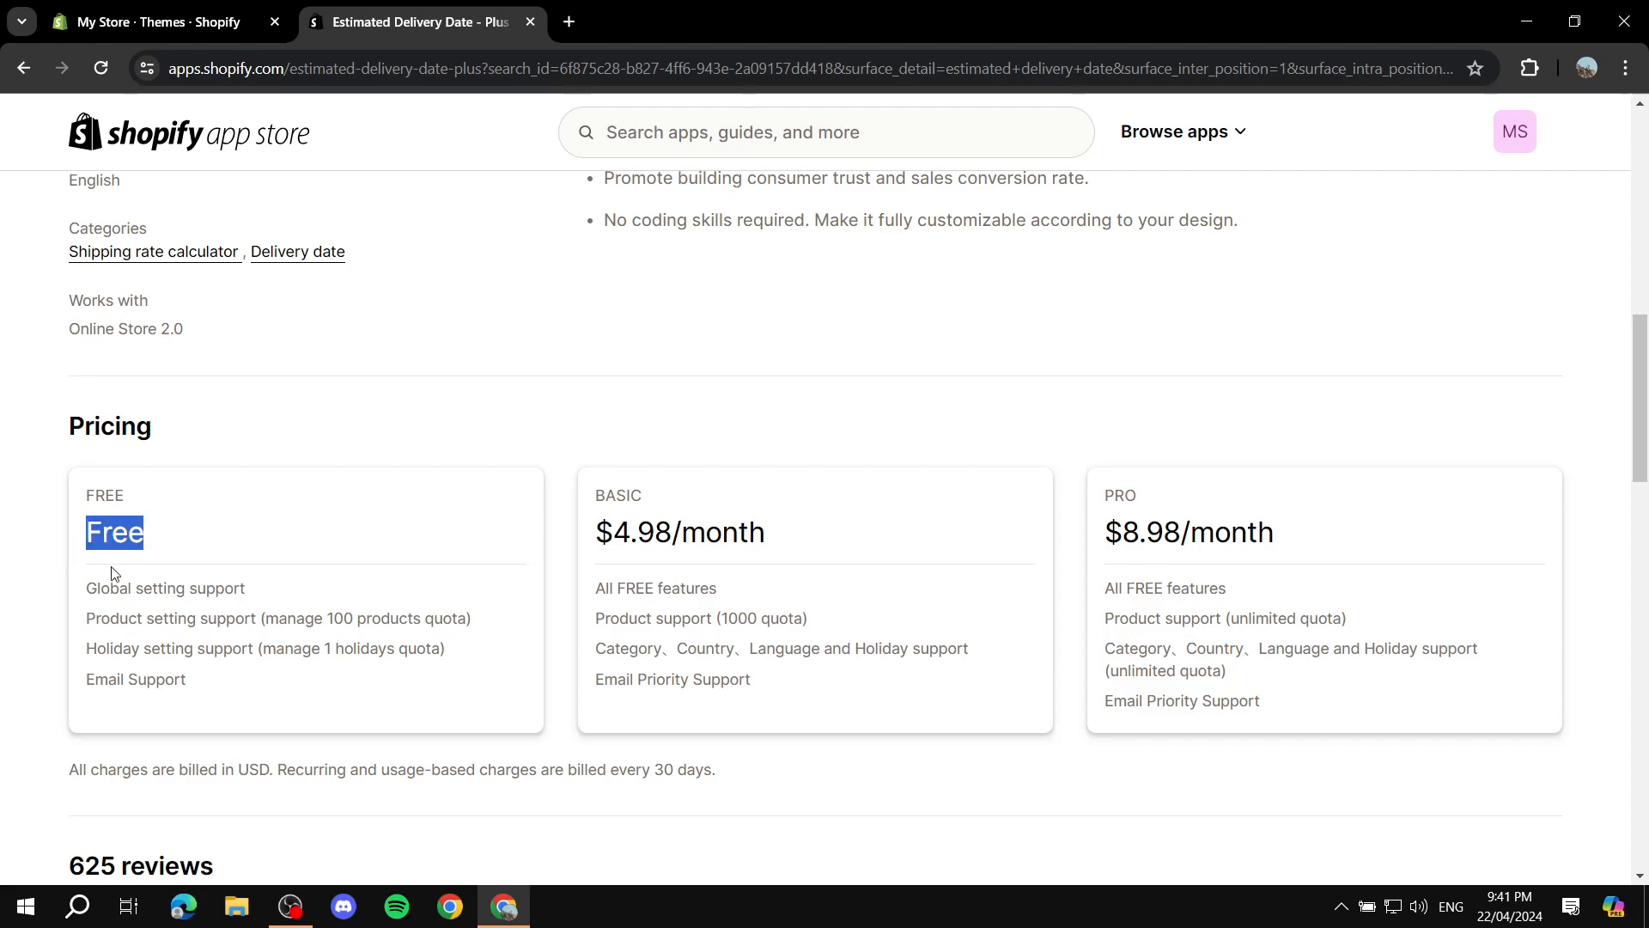
{"action": "left_click_drag", "start_coordinate": [83, 589], "coordinate": [332, 582]}
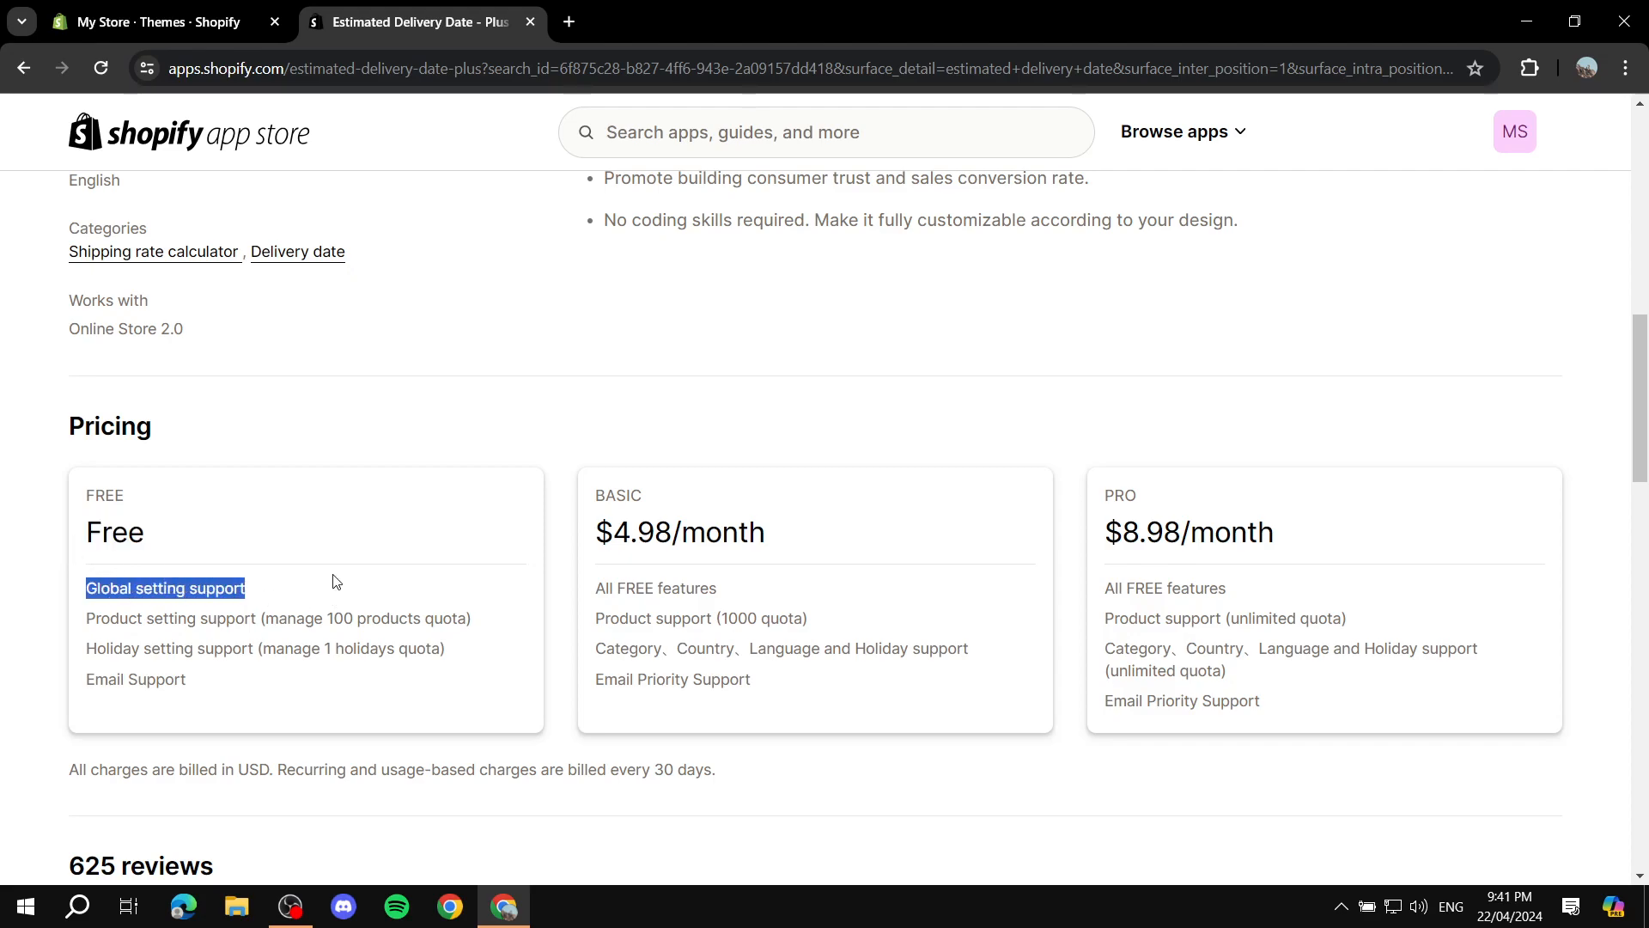
{"action": "left_click", "coordinate": [277, 590]}
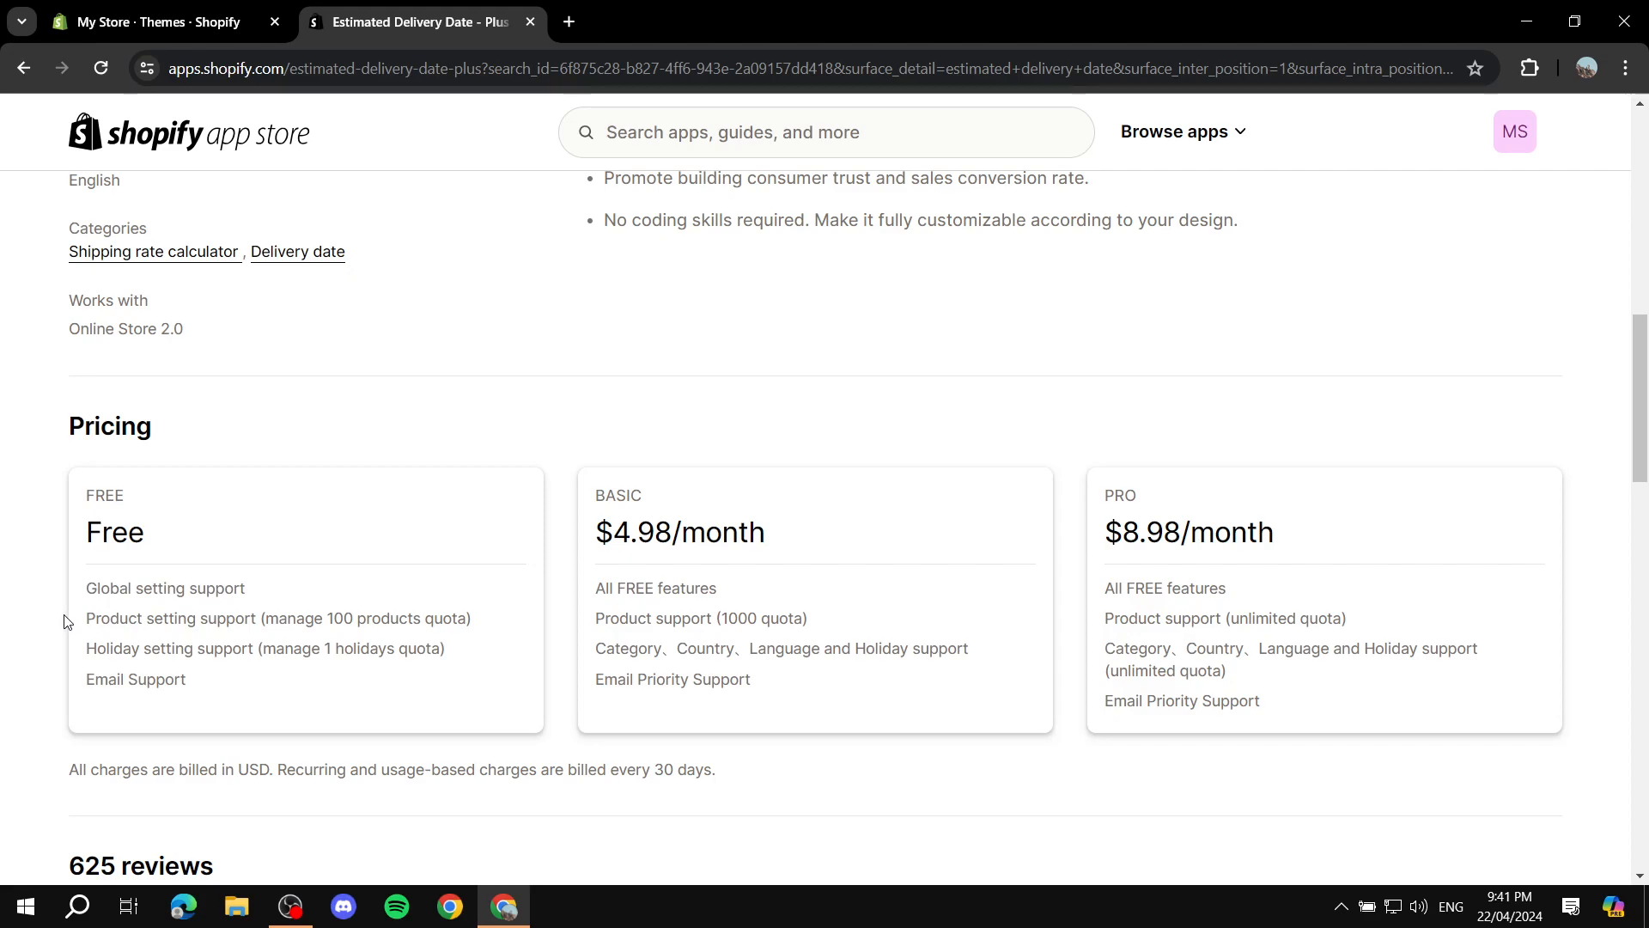
{"action": "left_click_drag", "start_coordinate": [82, 620], "coordinate": [508, 632]}
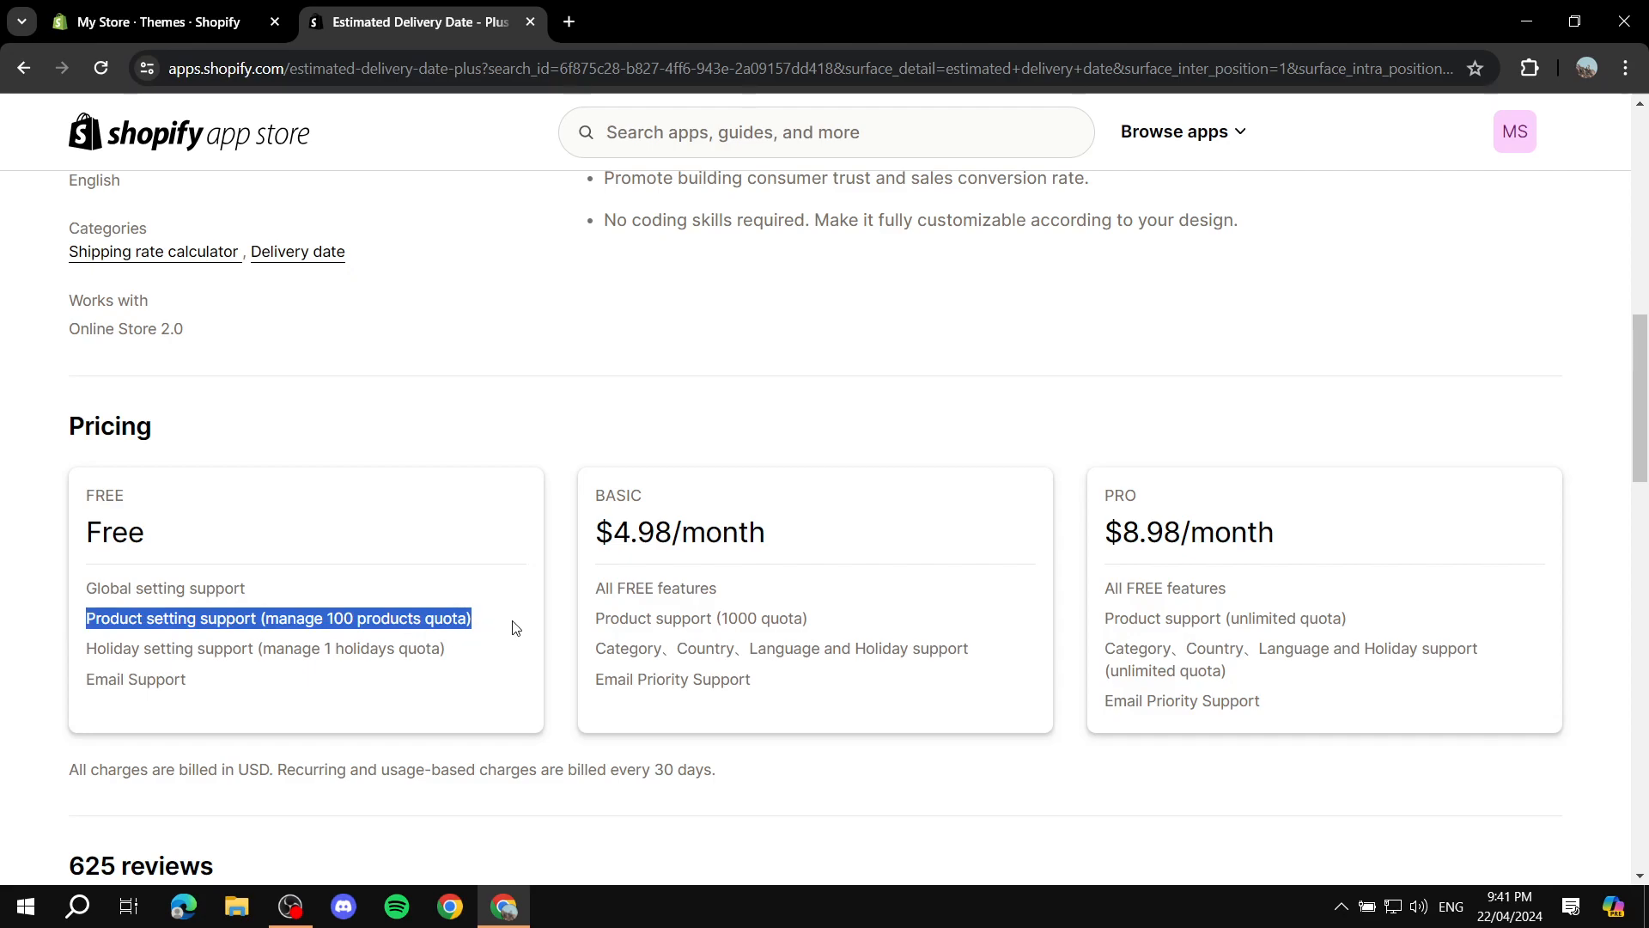
{"action": "left_click", "coordinate": [200, 650]}
{"action": "left_click_drag", "start_coordinate": [78, 646], "coordinate": [478, 652]}
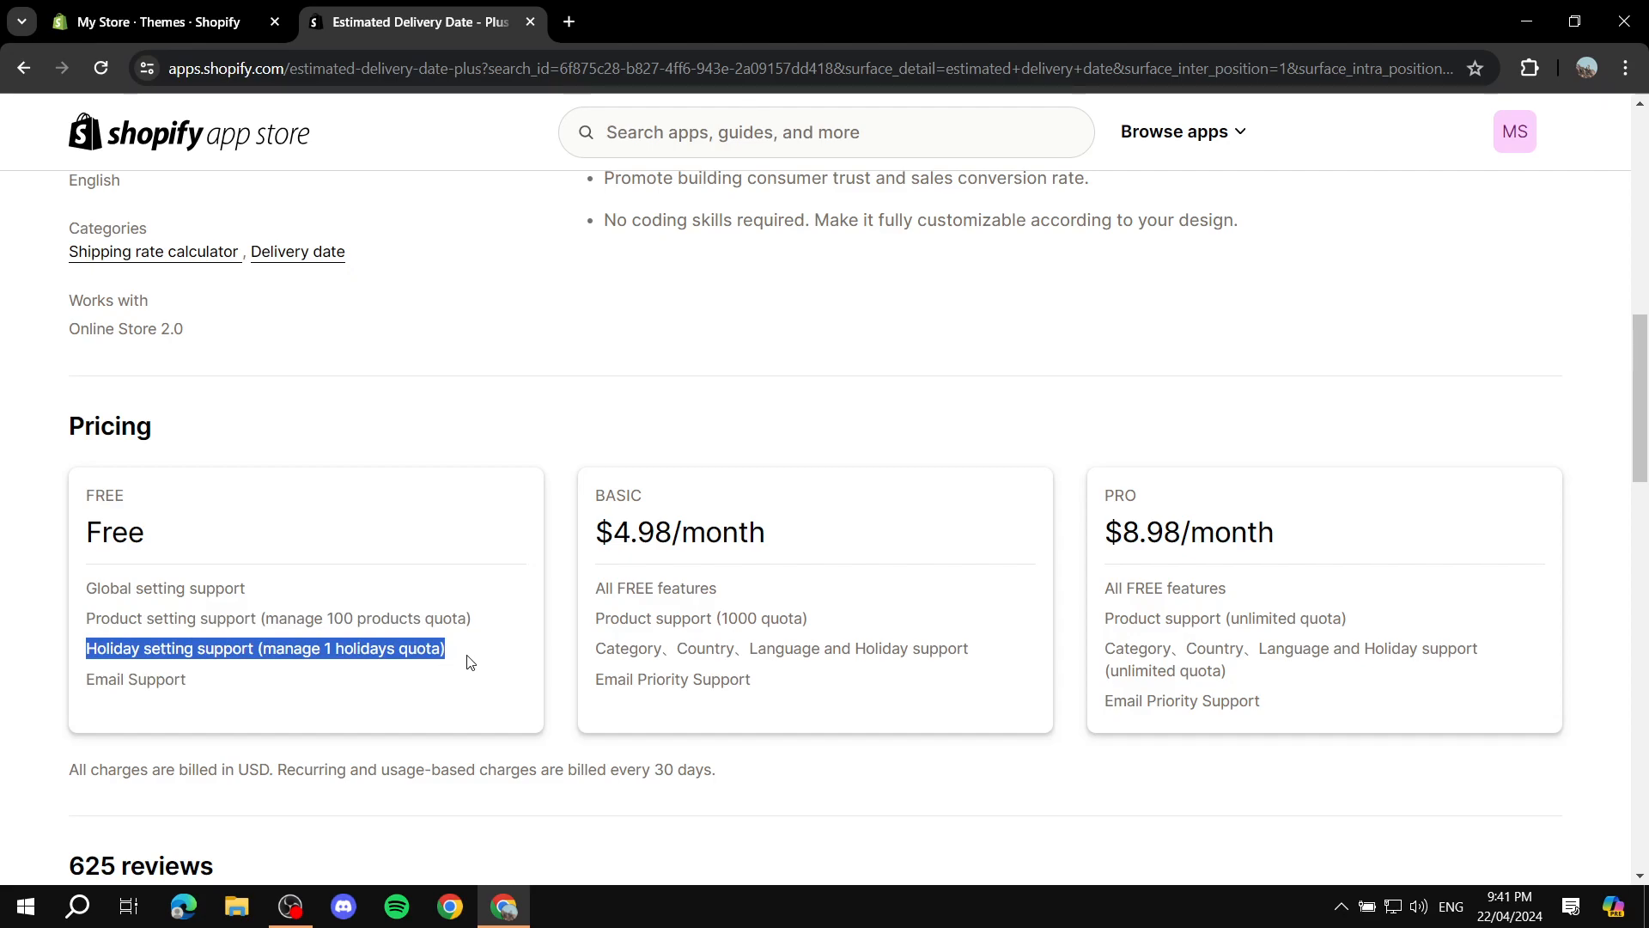
{"action": "left_click", "coordinate": [471, 657]}
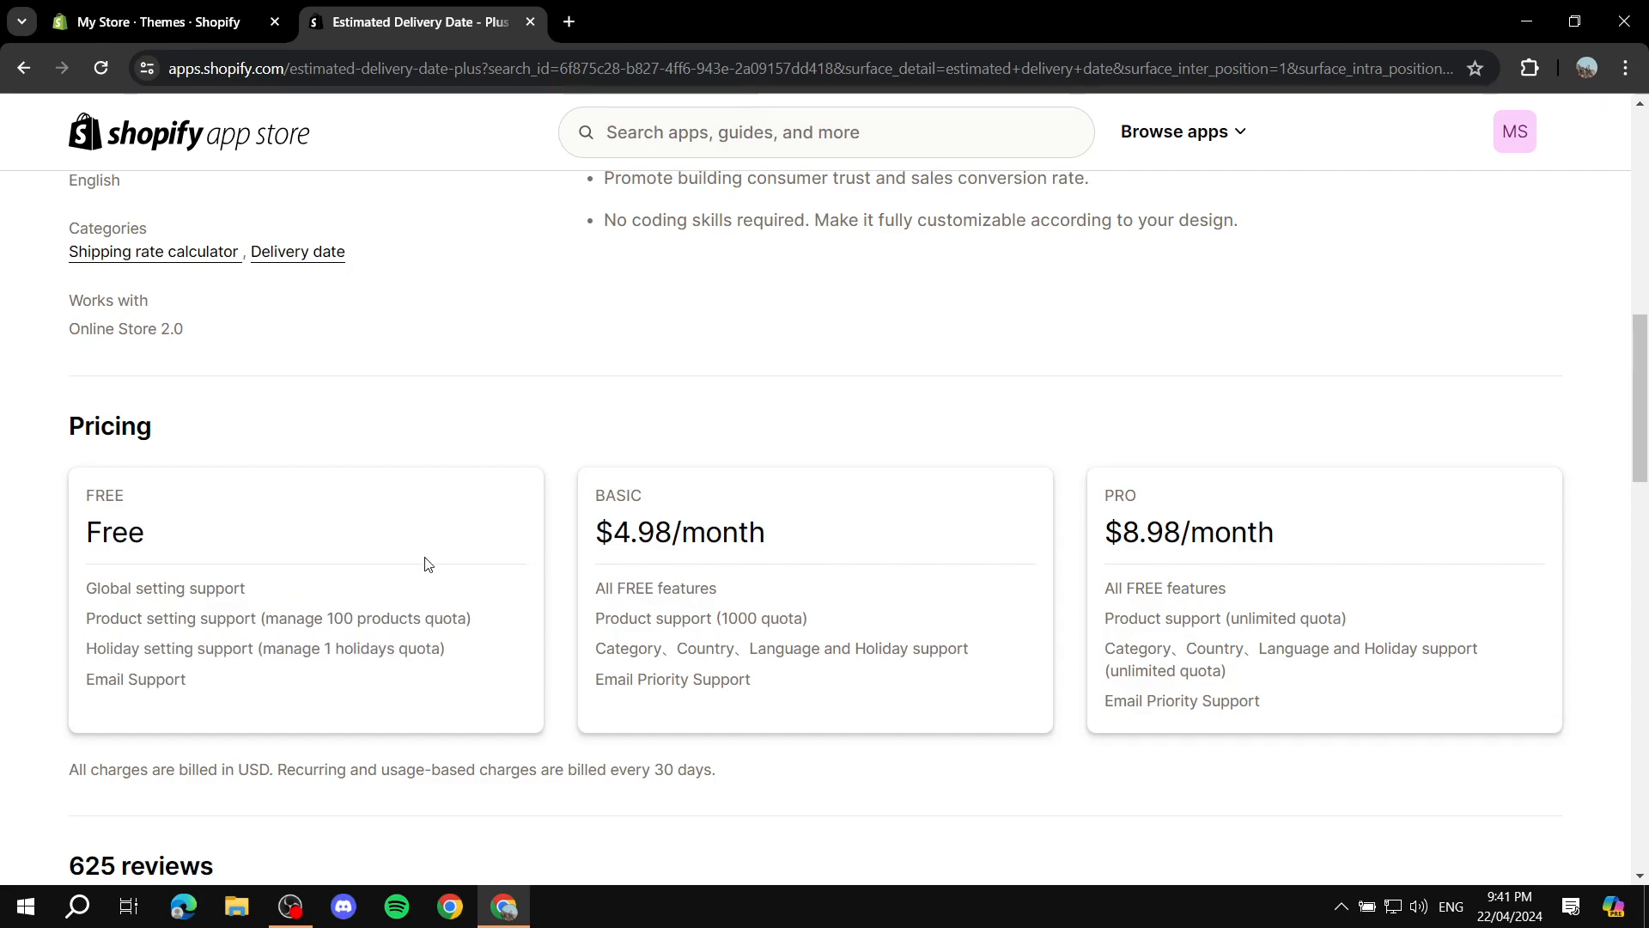
Review the Estimated Delivery Date - Plus description and feature list on its listing page
{"action": "scroll", "coordinate": [442, 560], "scroll_direction": "up", "scroll_amount": 10}
{"action": "scroll", "coordinate": [502, 676], "scroll_direction": "down", "scroll_amount": 5}
{"action": "scroll", "coordinate": [498, 674], "scroll_direction": "up", "scroll_amount": 5}
{"action": "scroll", "coordinate": [497, 673], "scroll_direction": "down", "scroll_amount": 10}
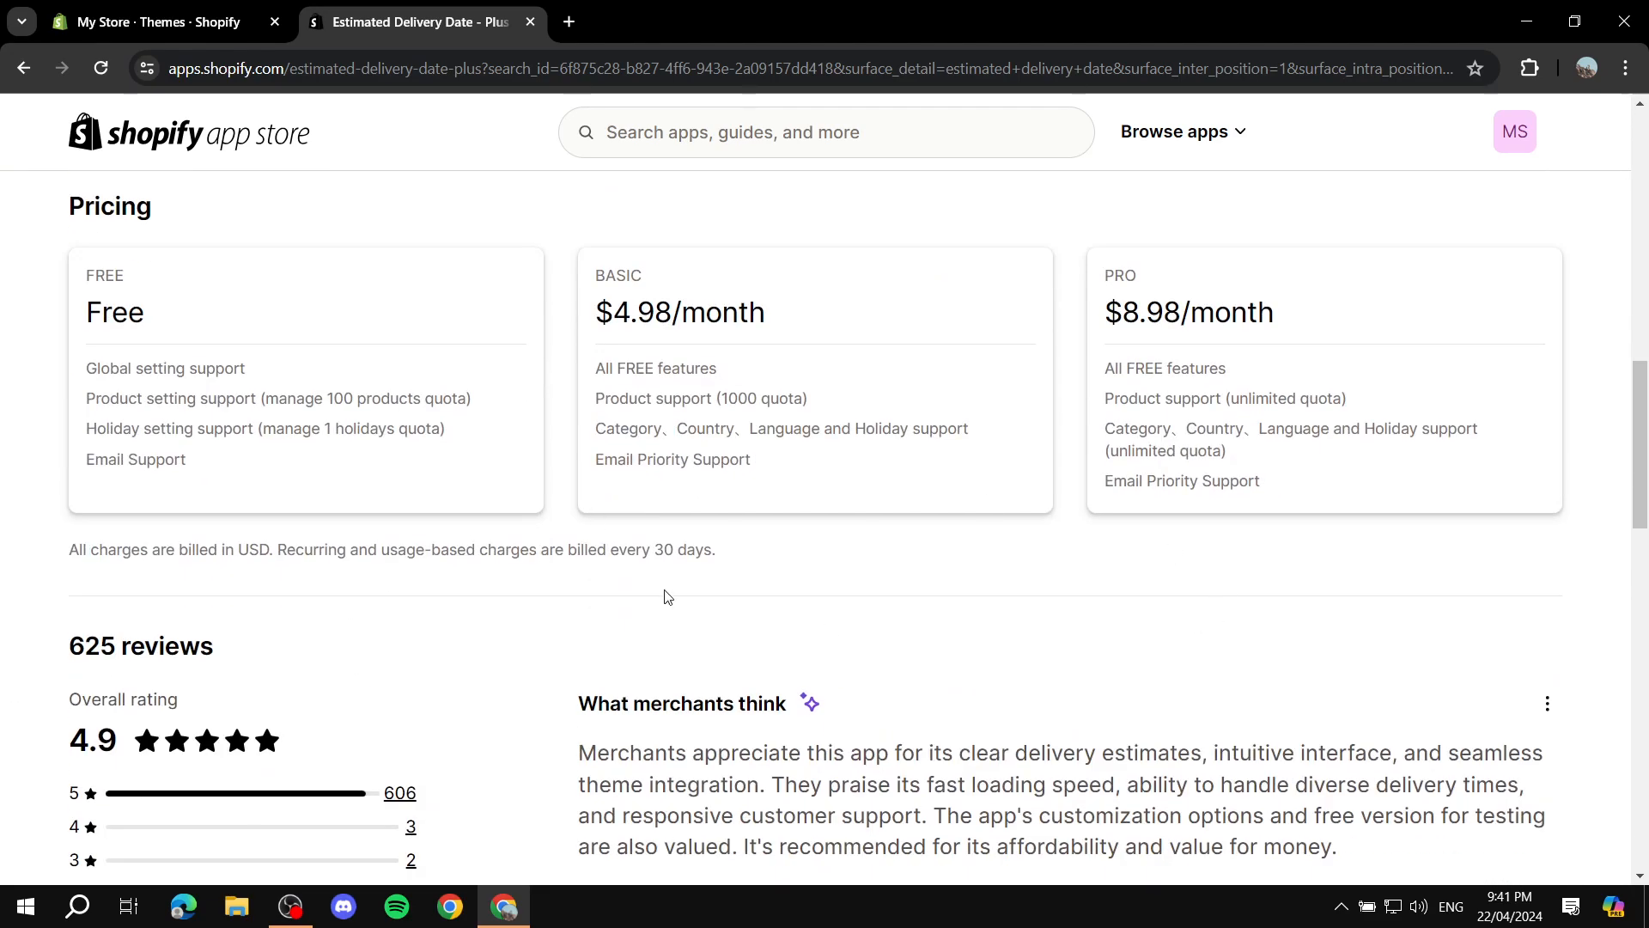
{"action": "scroll", "coordinate": [501, 544], "scroll_direction": "up", "scroll_amount": 10}
{"action": "scroll", "coordinate": [714, 644], "scroll_direction": "down", "scroll_amount": 3}
{"action": "scroll", "coordinate": [667, 599], "scroll_direction": "up", "scroll_amount": 2}
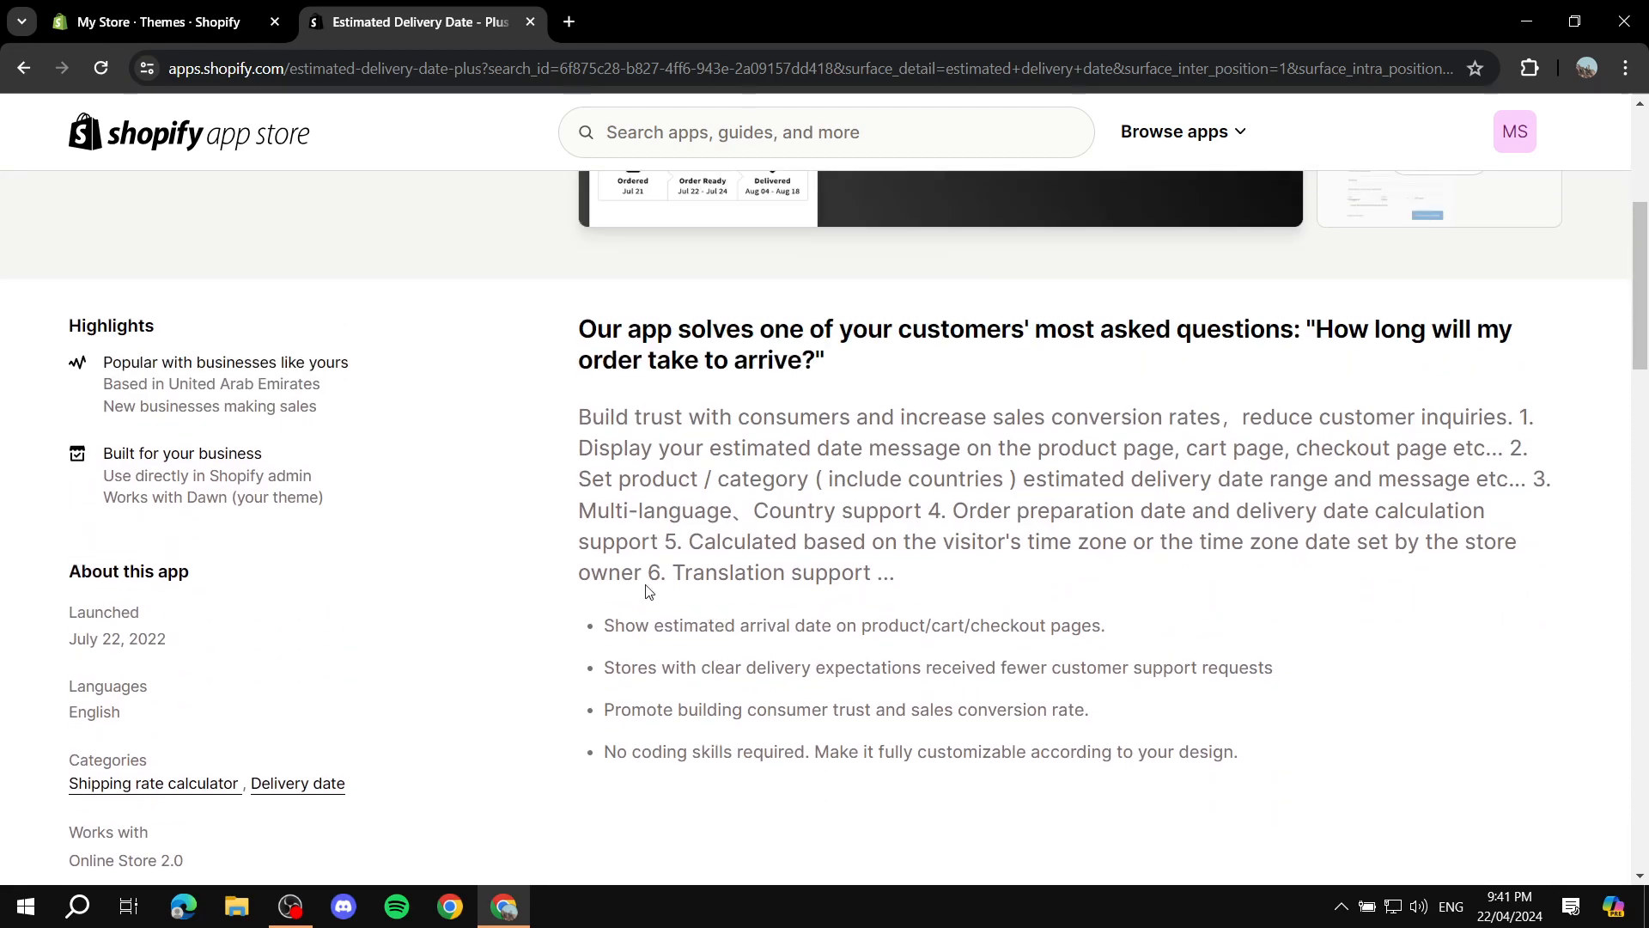
{"action": "left_click_drag", "start_coordinate": [744, 510], "coordinate": [1160, 753]}
{"action": "left_click", "coordinate": [1325, 758]}
{"action": "scroll", "coordinate": [744, 491], "scroll_direction": "up", "scroll_amount": 5}
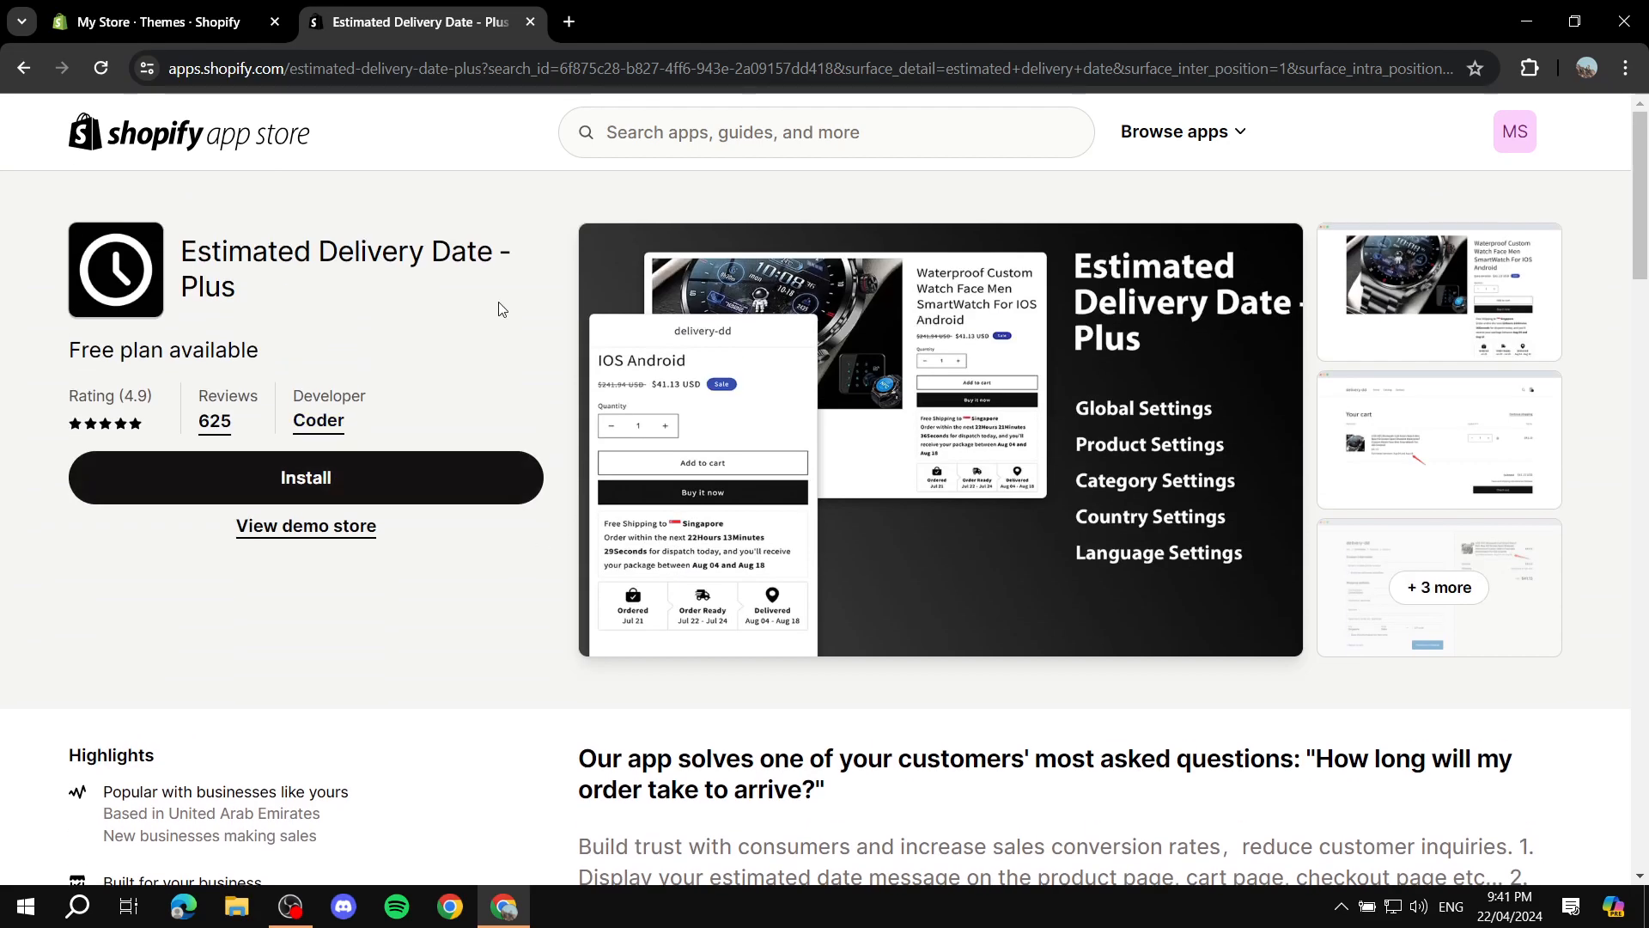
{"action": "scroll", "coordinate": [1042, 645], "scroll_direction": "down", "scroll_amount": 5}
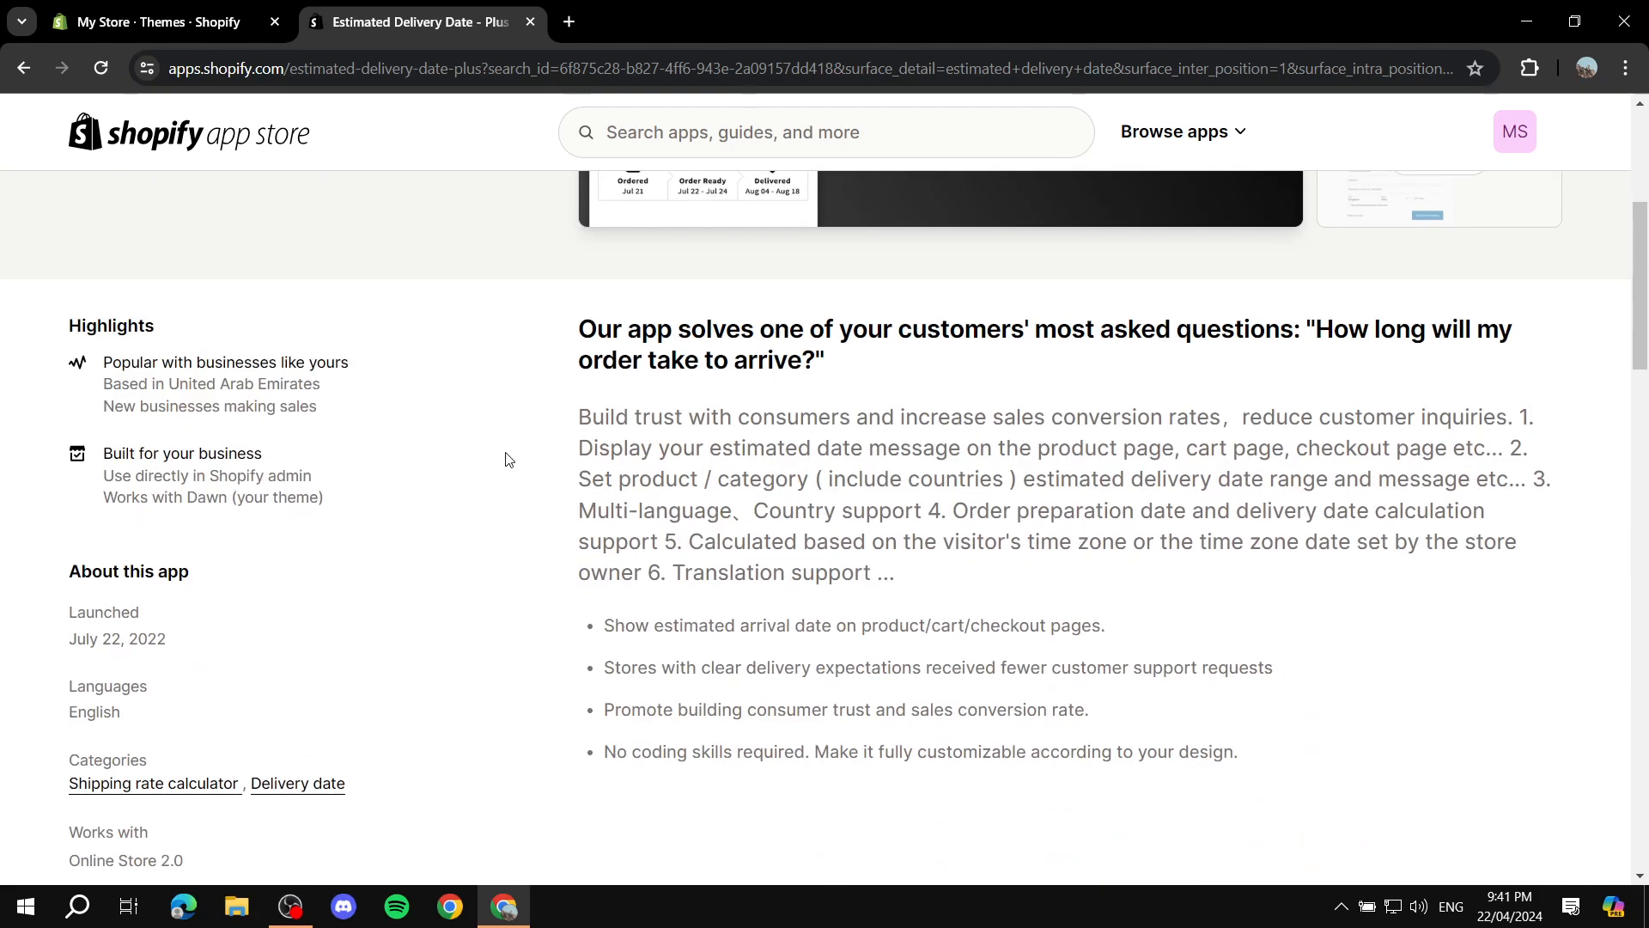
{"action": "left_click_drag", "start_coordinate": [575, 417], "coordinate": [1242, 767]}
{"action": "left_click", "coordinate": [1243, 767]}
{"action": "scroll", "coordinate": [462, 357], "scroll_direction": "up", "scroll_amount": 5}
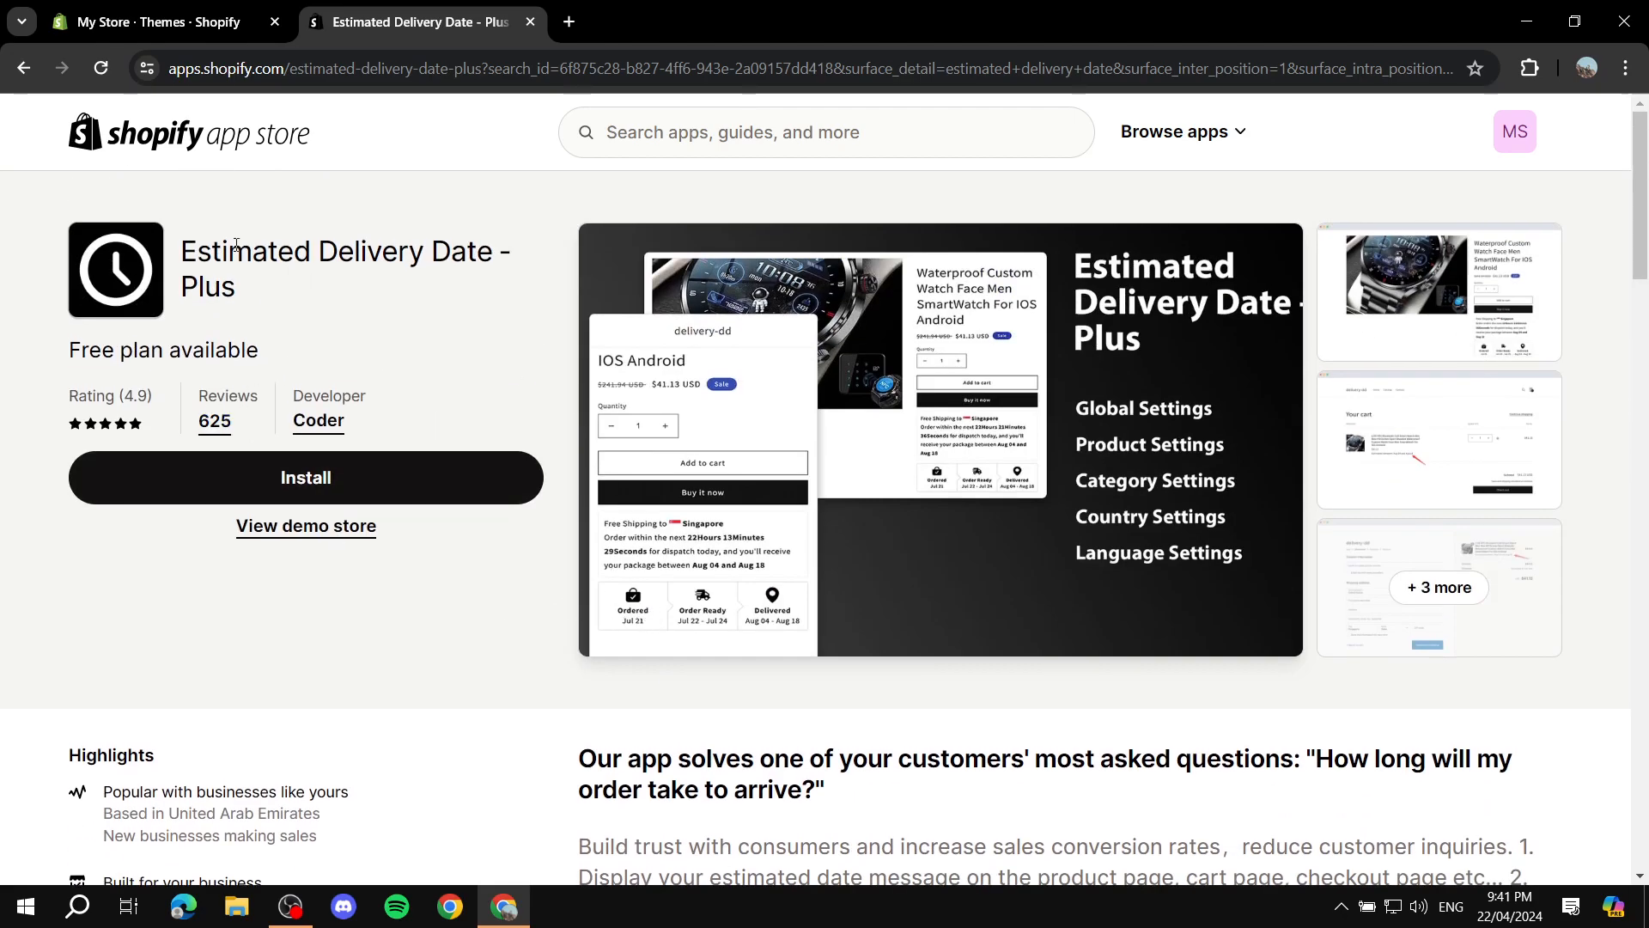
Check the app's full name in the heading of its listing
{"action": "left_click_drag", "start_coordinate": [175, 259], "coordinate": [514, 258]}
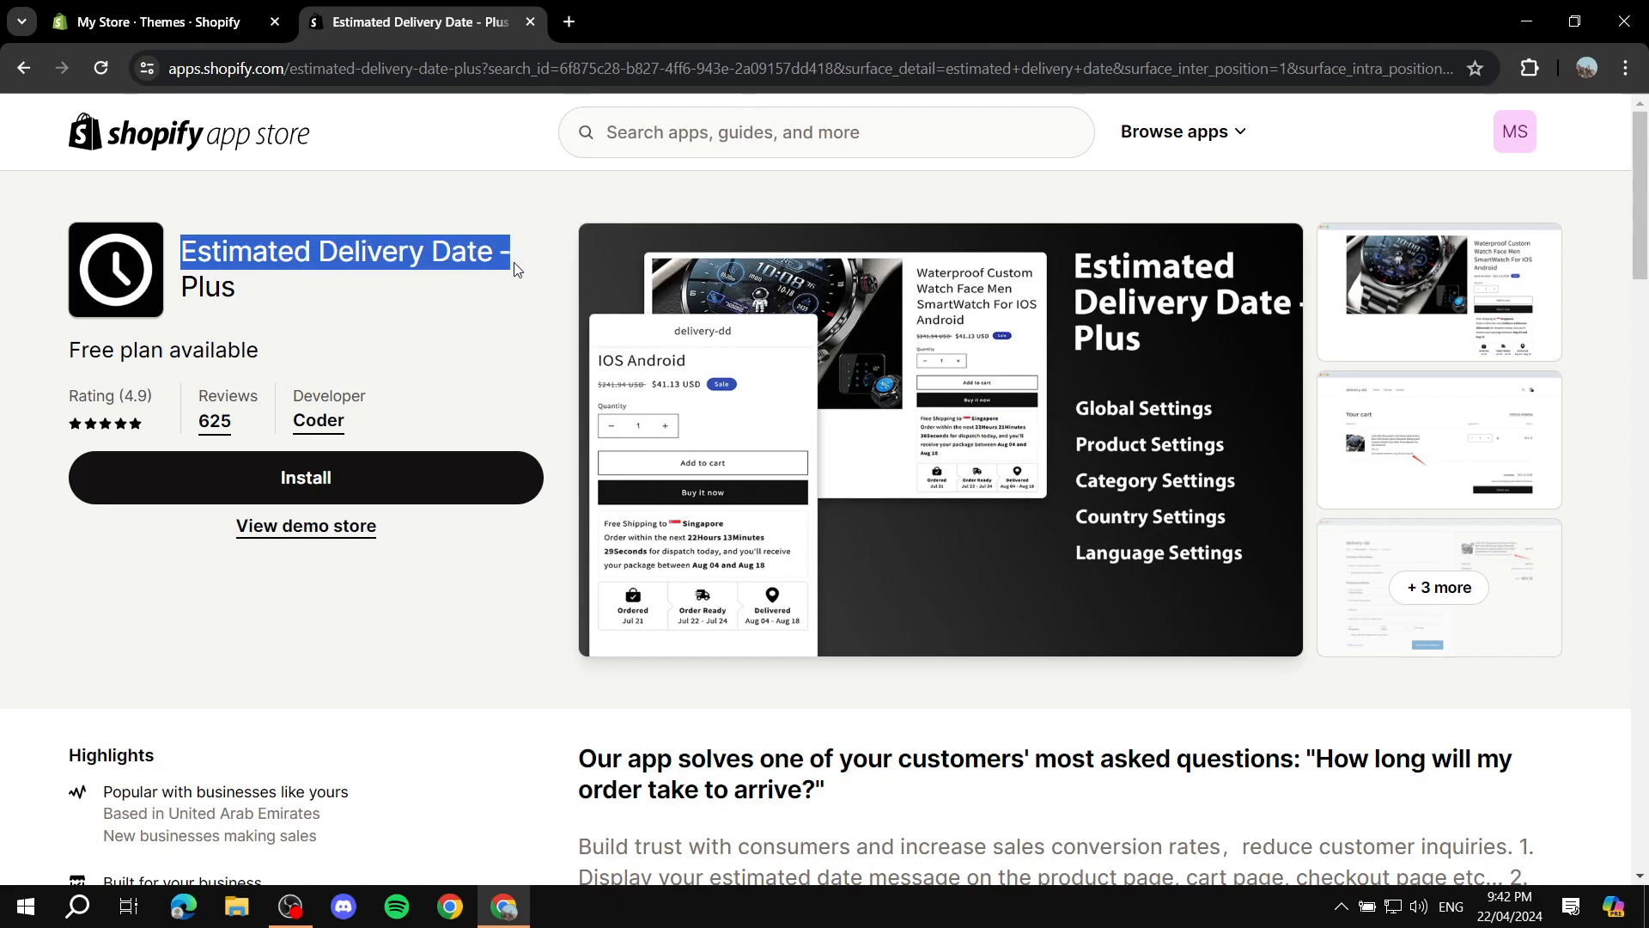
{"action": "double_click", "coordinate": [200, 299]}
{"action": "left_click", "coordinate": [324, 290]}
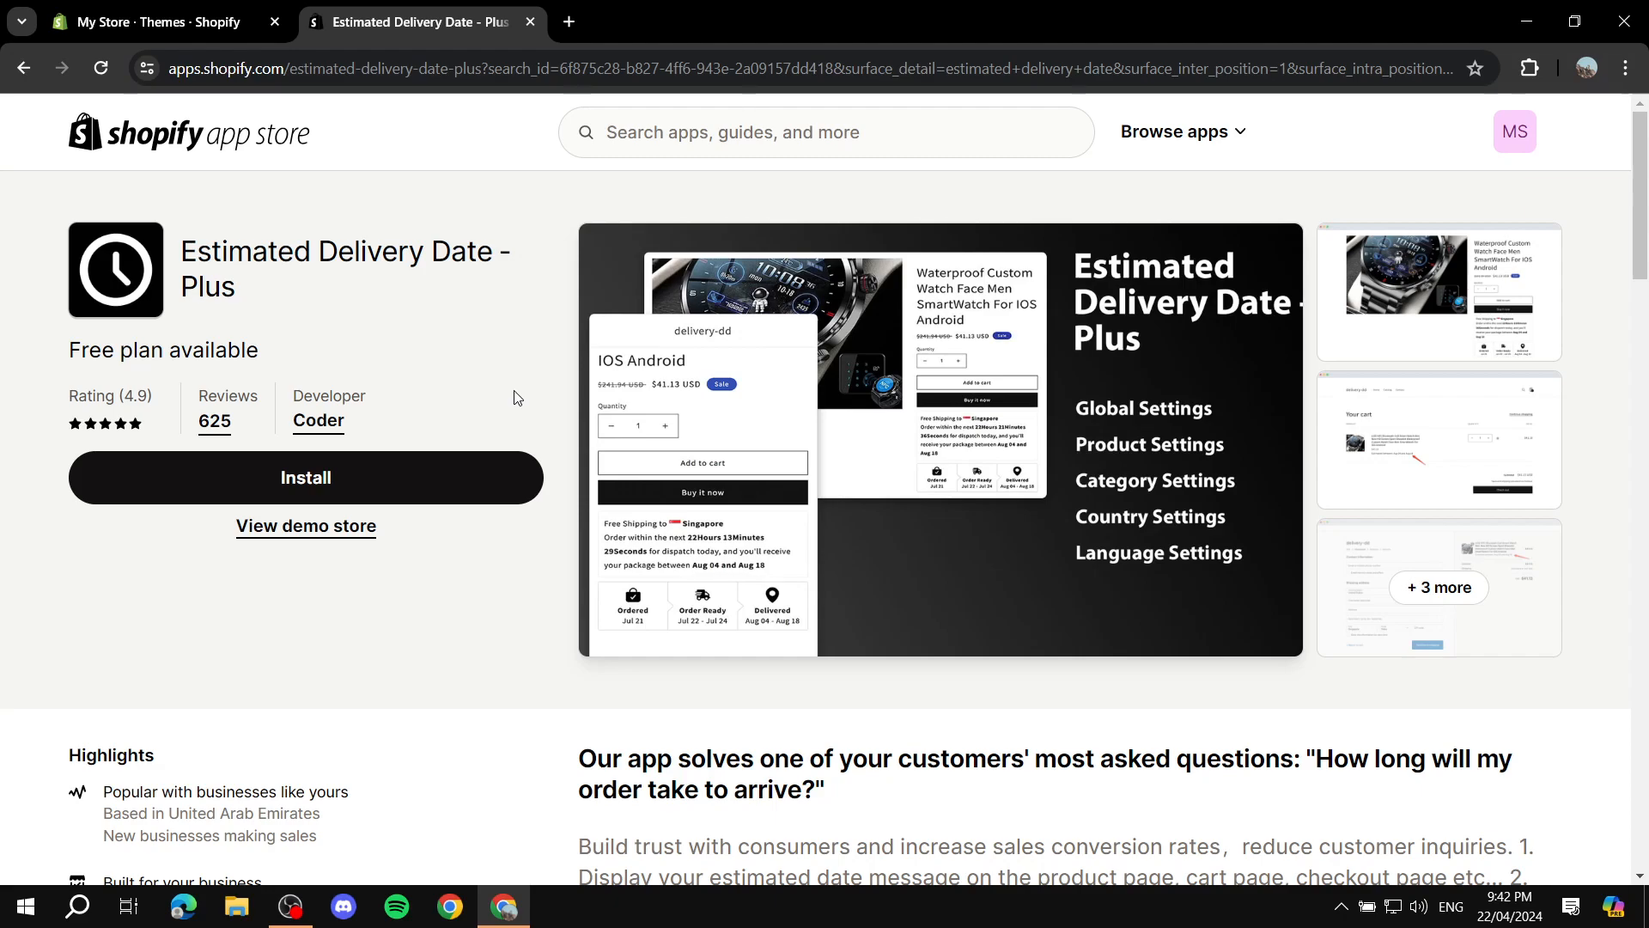
Reopen the Estimated Delivery Date - Plus listing from the search results and install the app on the store
{"action": "left_click", "coordinate": [23, 69]}
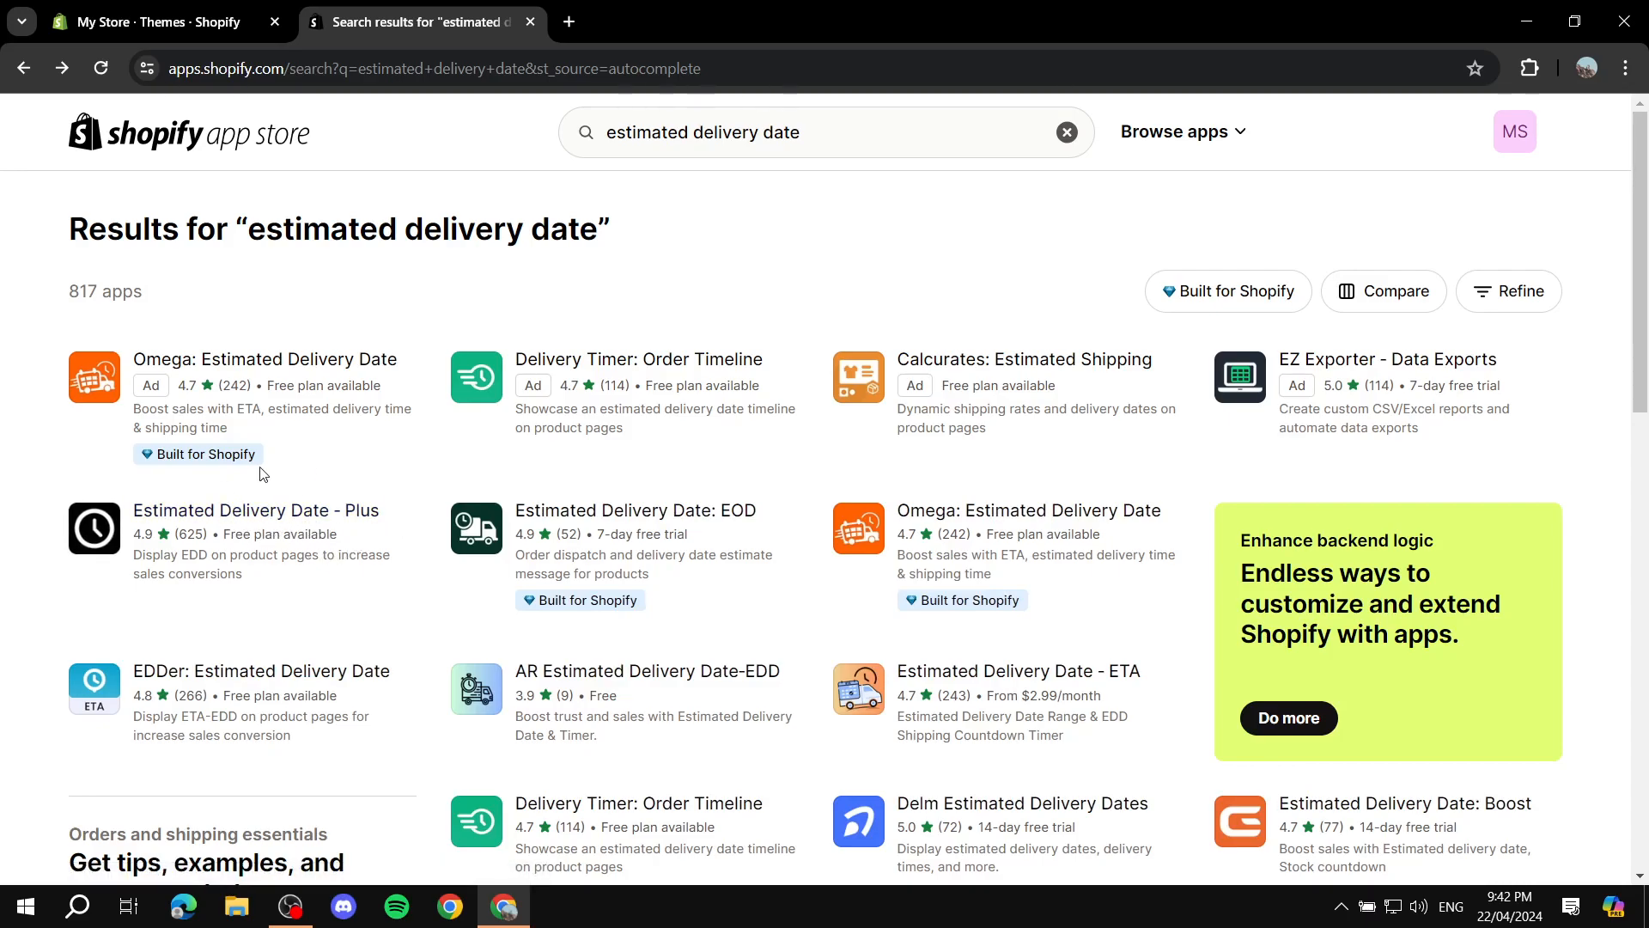
{"action": "left_click", "coordinate": [305, 521]}
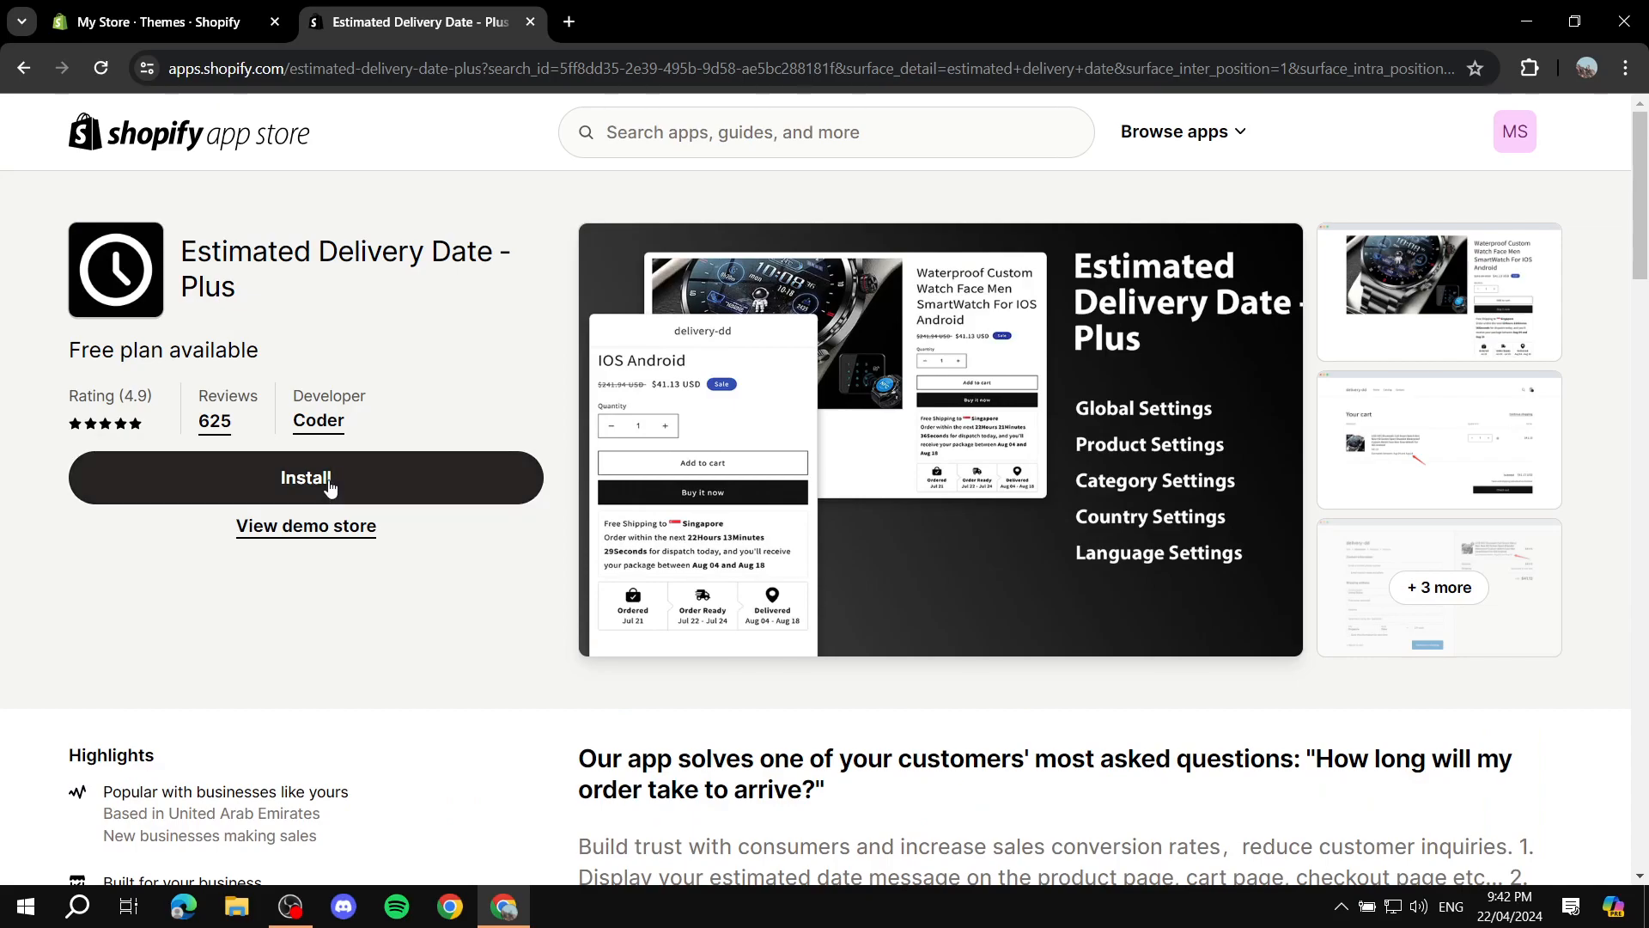
{"action": "left_click", "coordinate": [328, 486]}
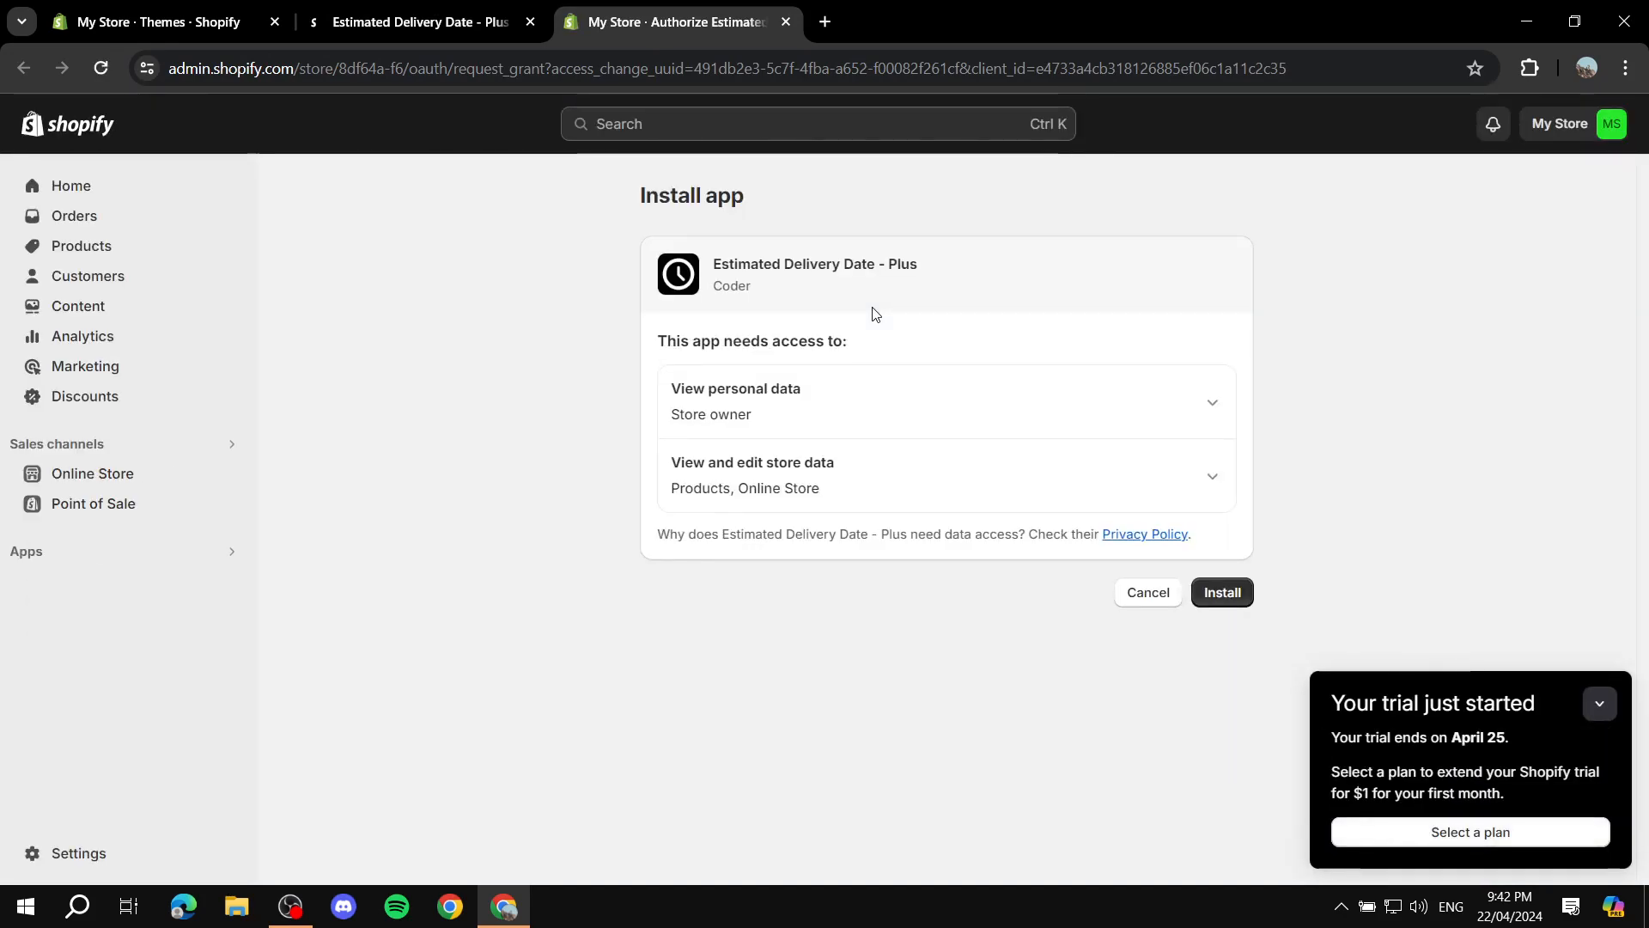
{"action": "left_click", "coordinate": [1597, 703]}
{"action": "left_click", "coordinate": [421, 21]}
{"action": "left_click", "coordinate": [658, 9]}
{"action": "left_click", "coordinate": [1243, 596]}
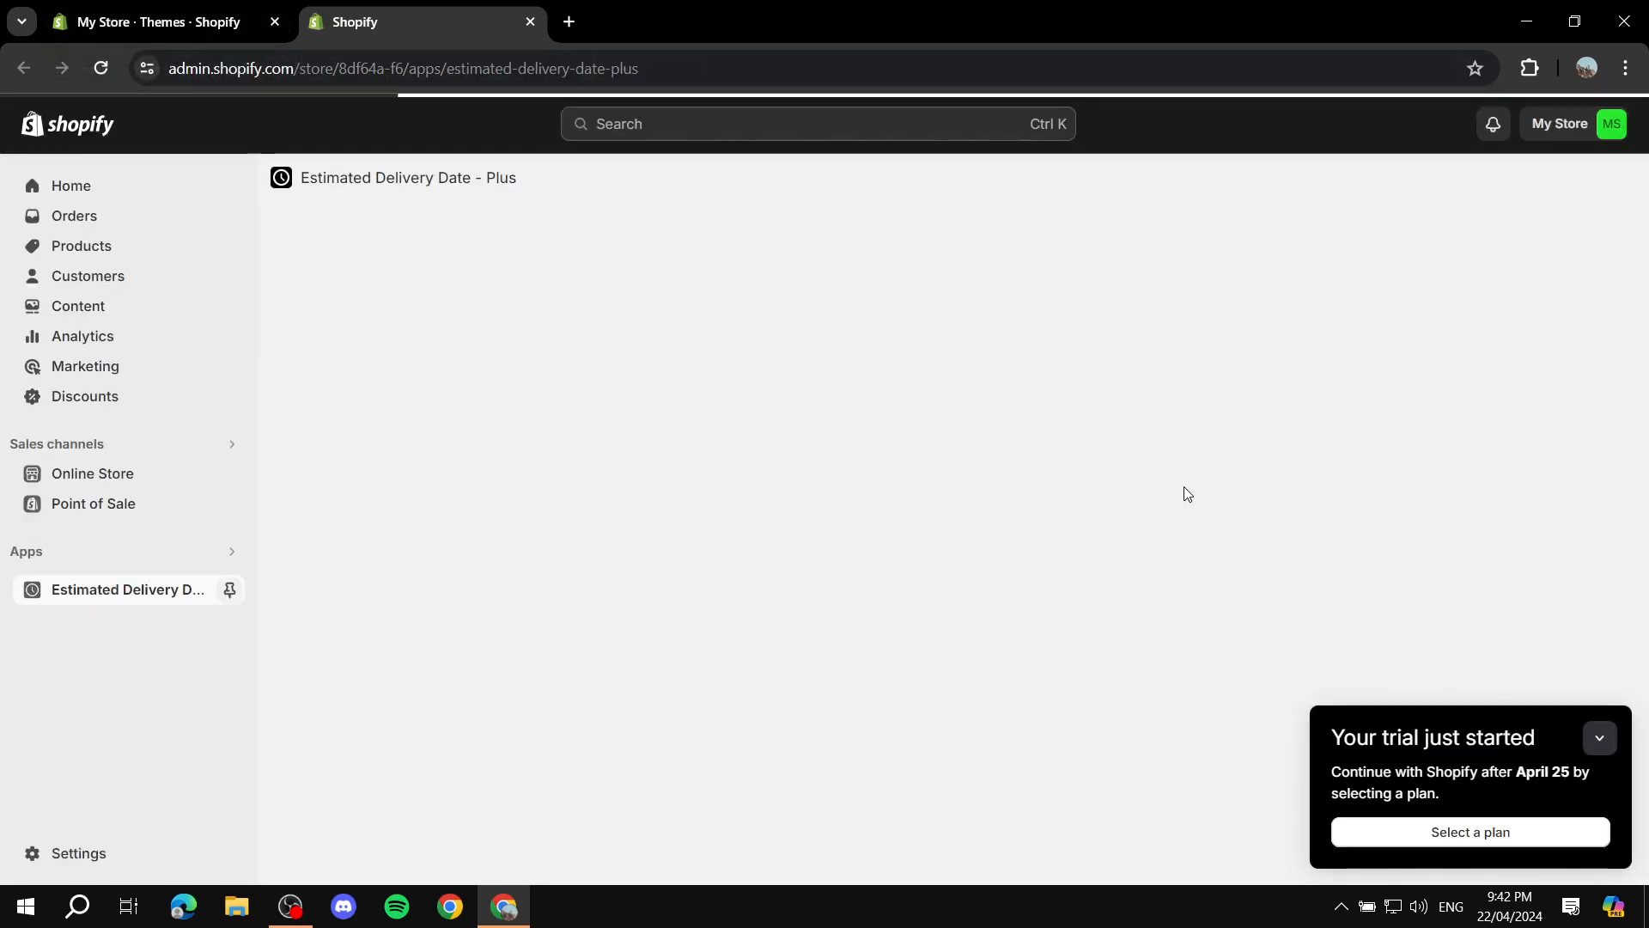
Collapse the trial notice and enable Estimated Delivery Date - Plus from the app's dashboard
{"action": "left_click", "coordinate": [1599, 703]}
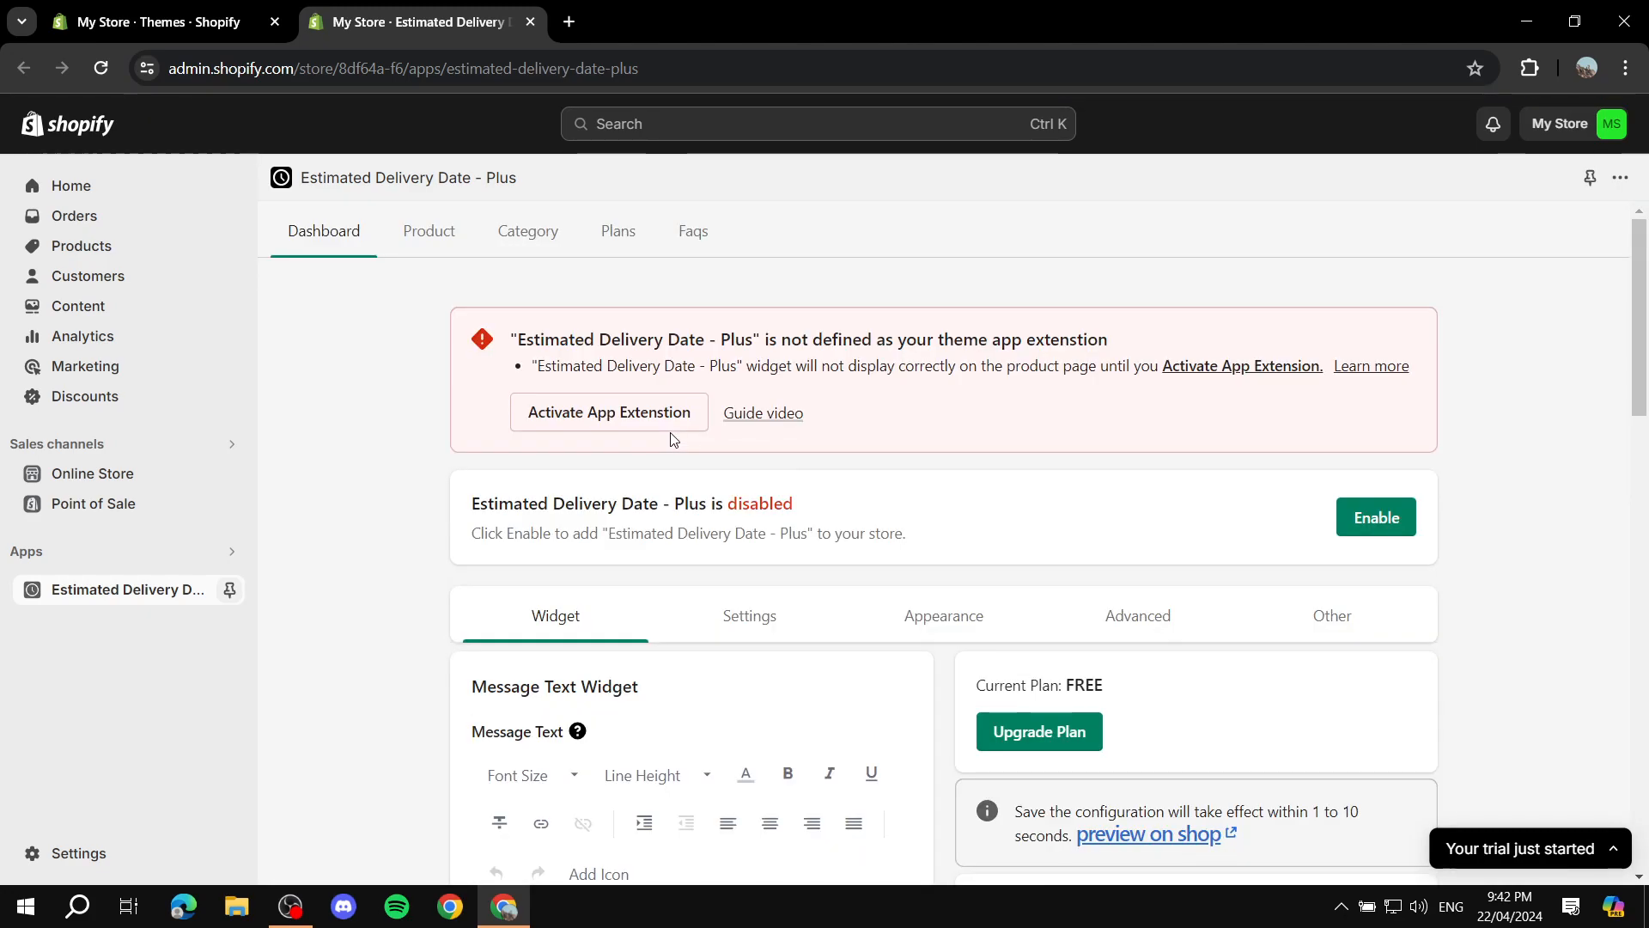
{"action": "scroll", "coordinate": [1096, 530], "scroll_direction": "down", "scroll_amount": 6}
{"action": "scroll", "coordinate": [1303, 507], "scroll_direction": "up", "scroll_amount": 6}
{"action": "left_click", "coordinate": [1399, 521]}
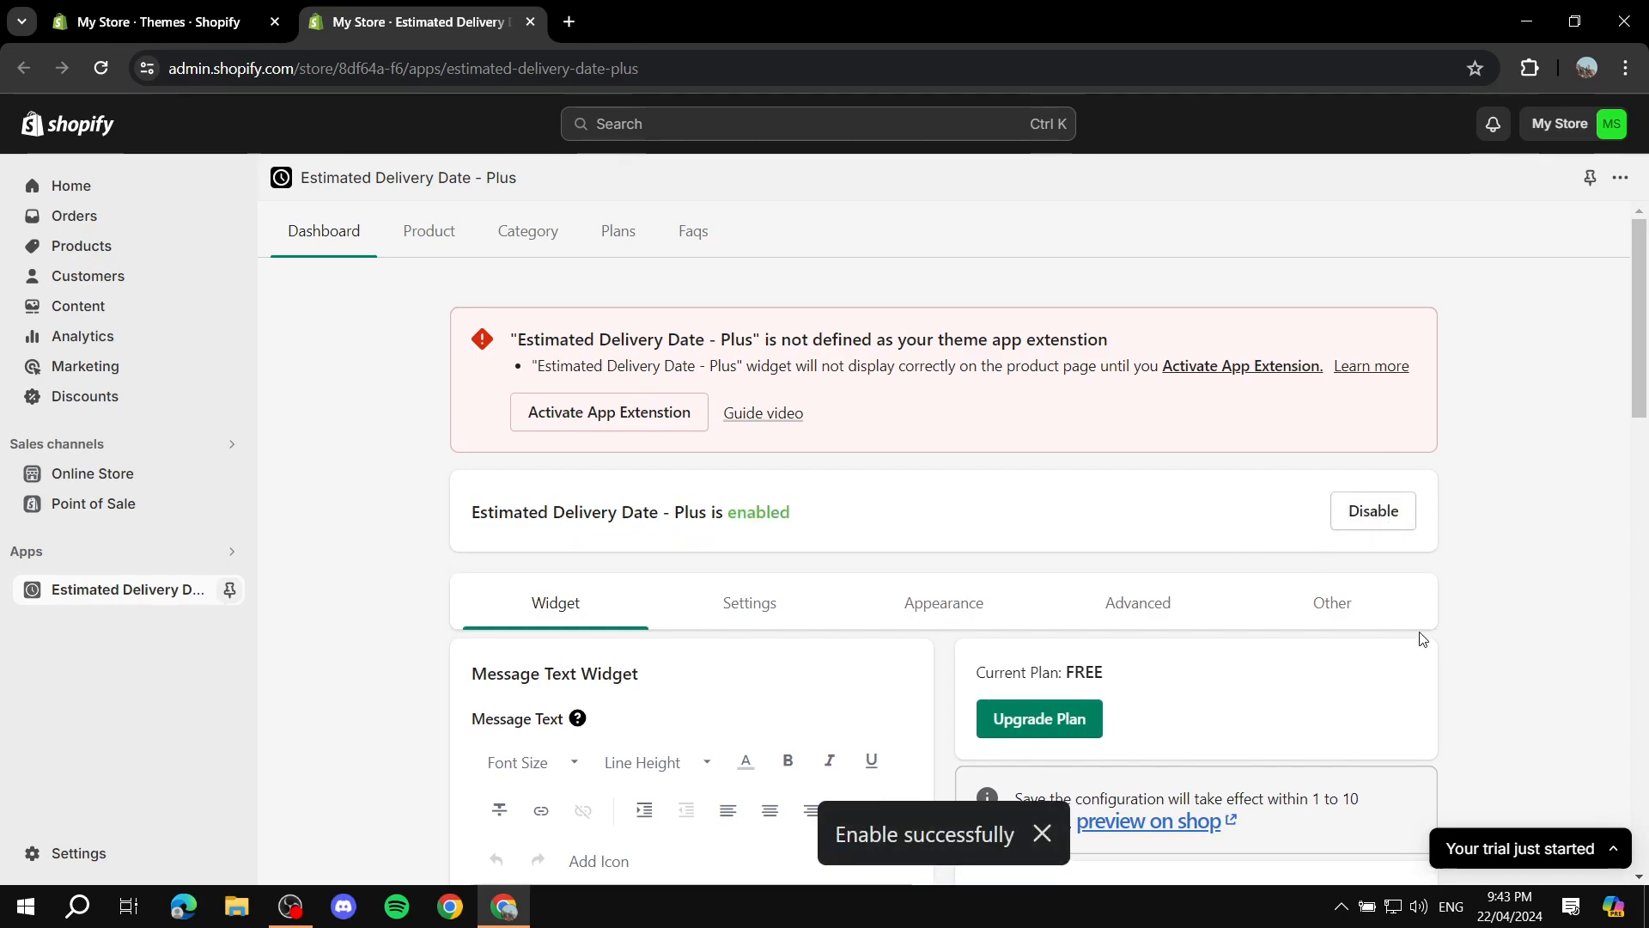
{"action": "left_click", "coordinate": [1041, 832]}
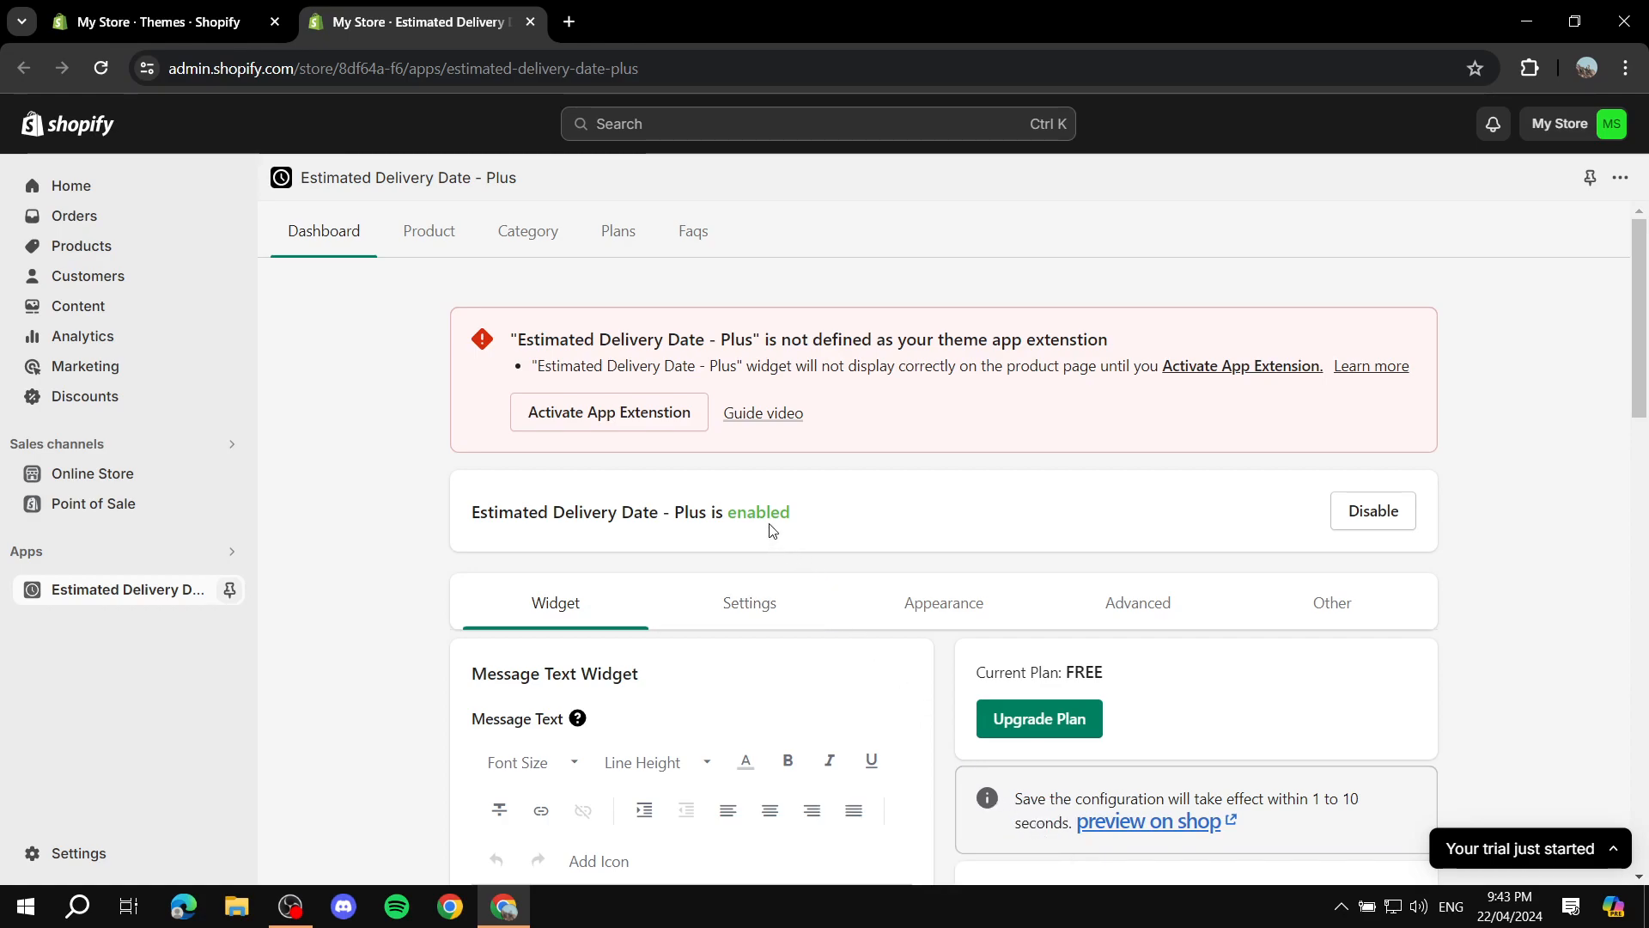
Activate the Estimated Delivery Date - Plus extension in the theme editor, leaving the EDD - Plus Init embed switched on
{"action": "left_click", "coordinate": [611, 416]}
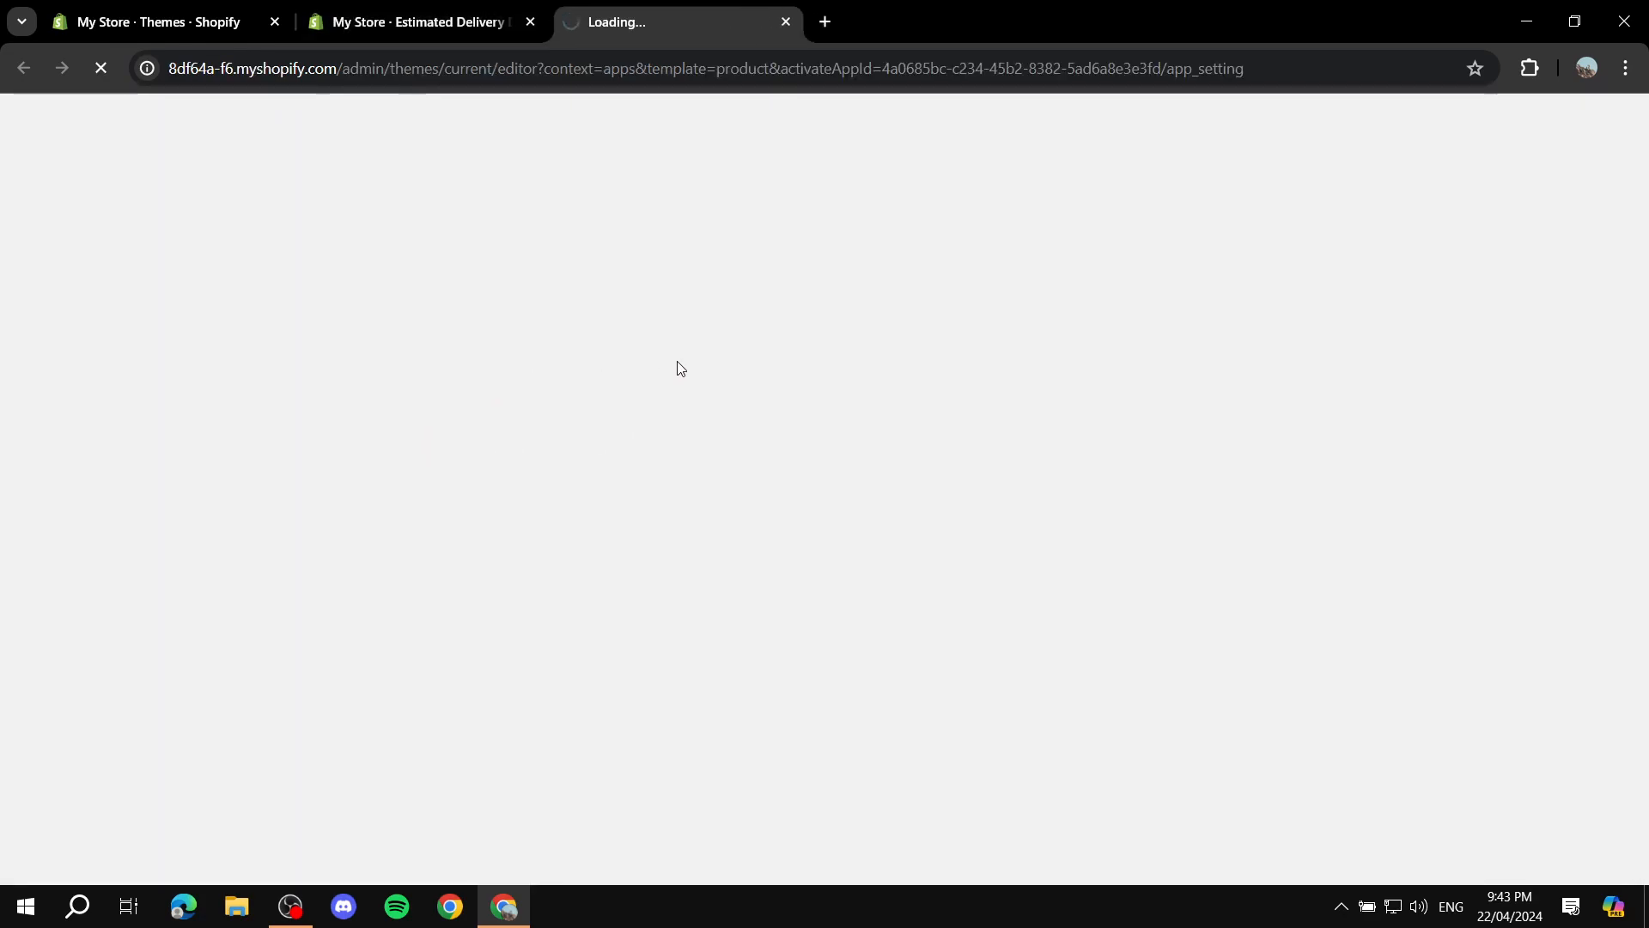
{"action": "left_click", "coordinate": [382, 7]}
{"action": "left_click", "coordinate": [558, 35]}
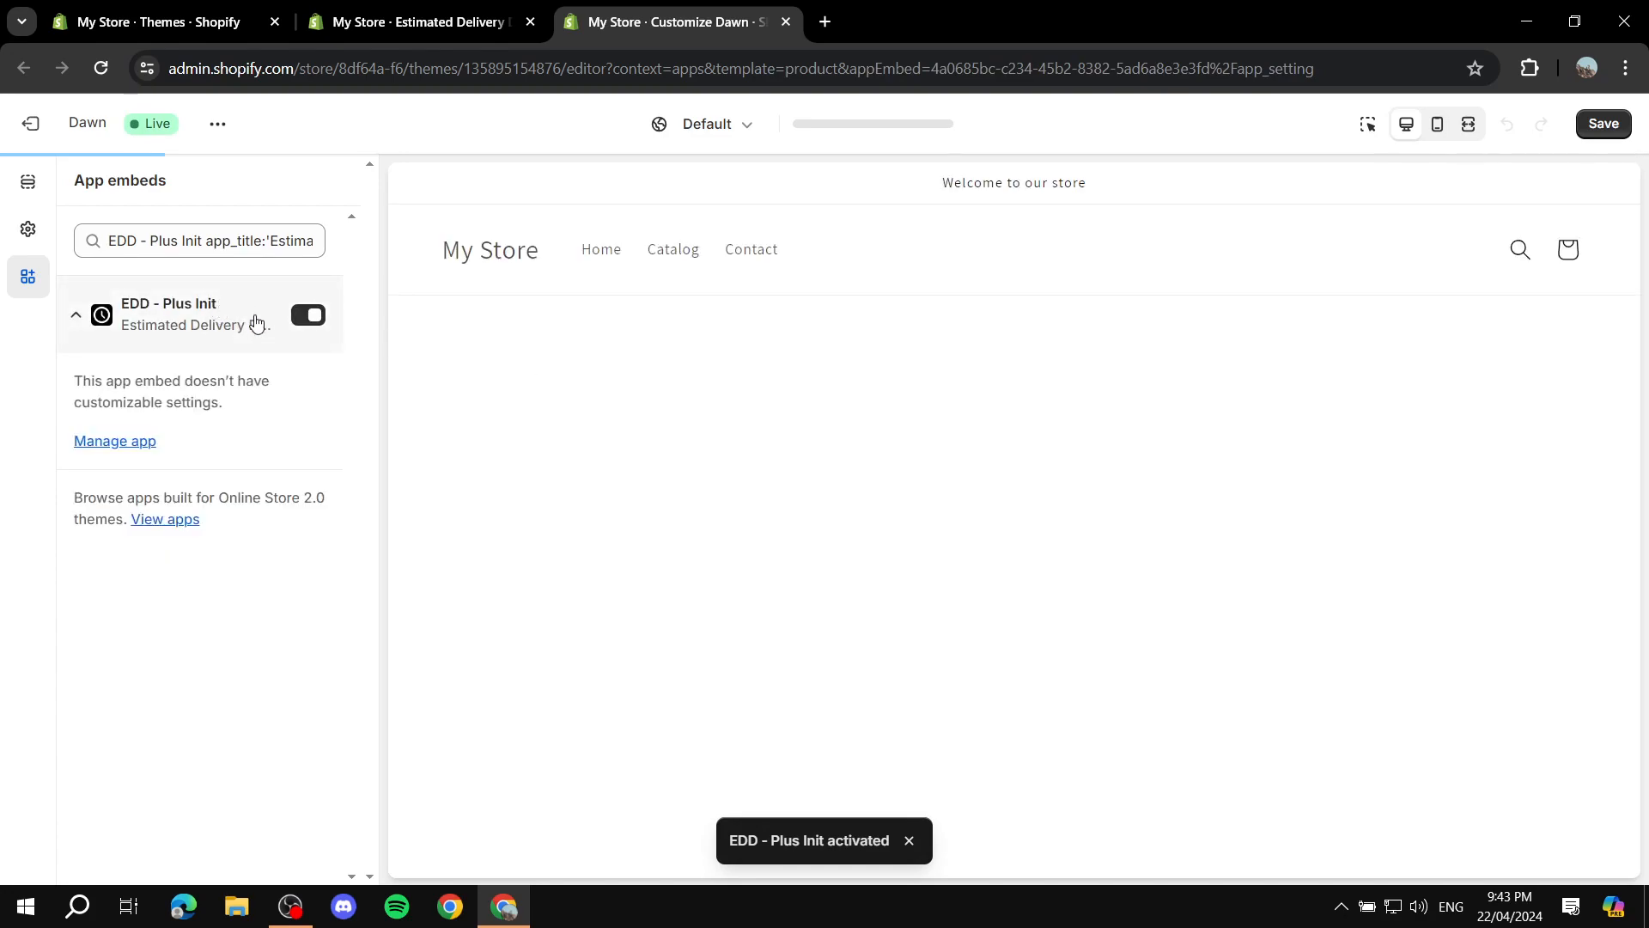
{"action": "left_click", "coordinate": [312, 318]}
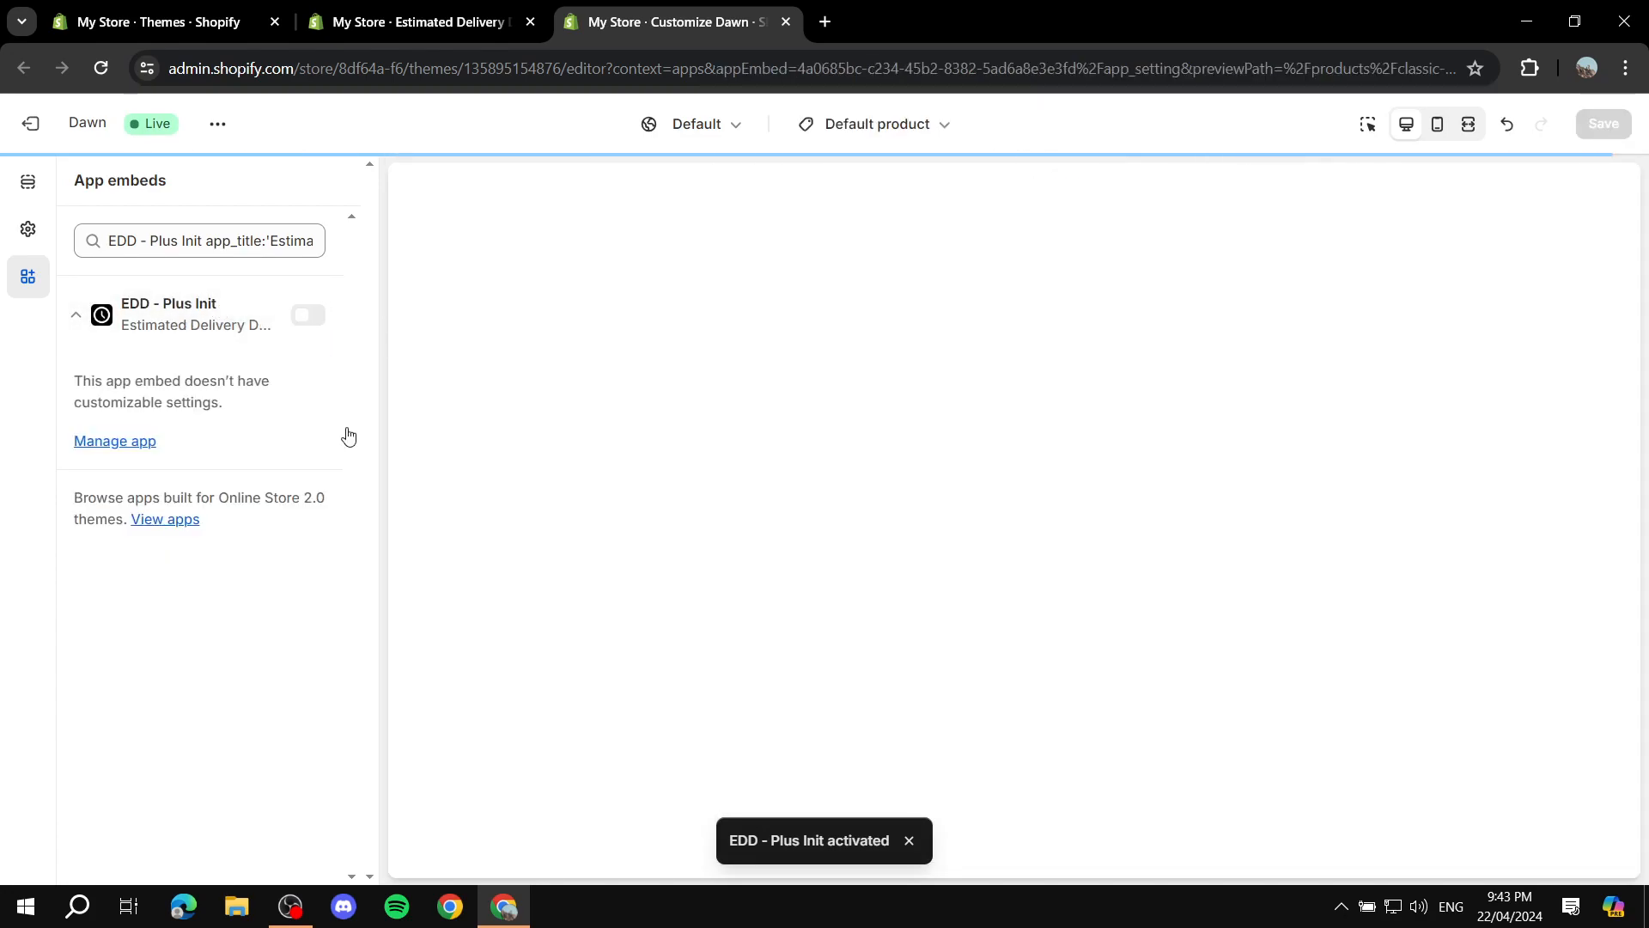
{"action": "left_click", "coordinate": [315, 325]}
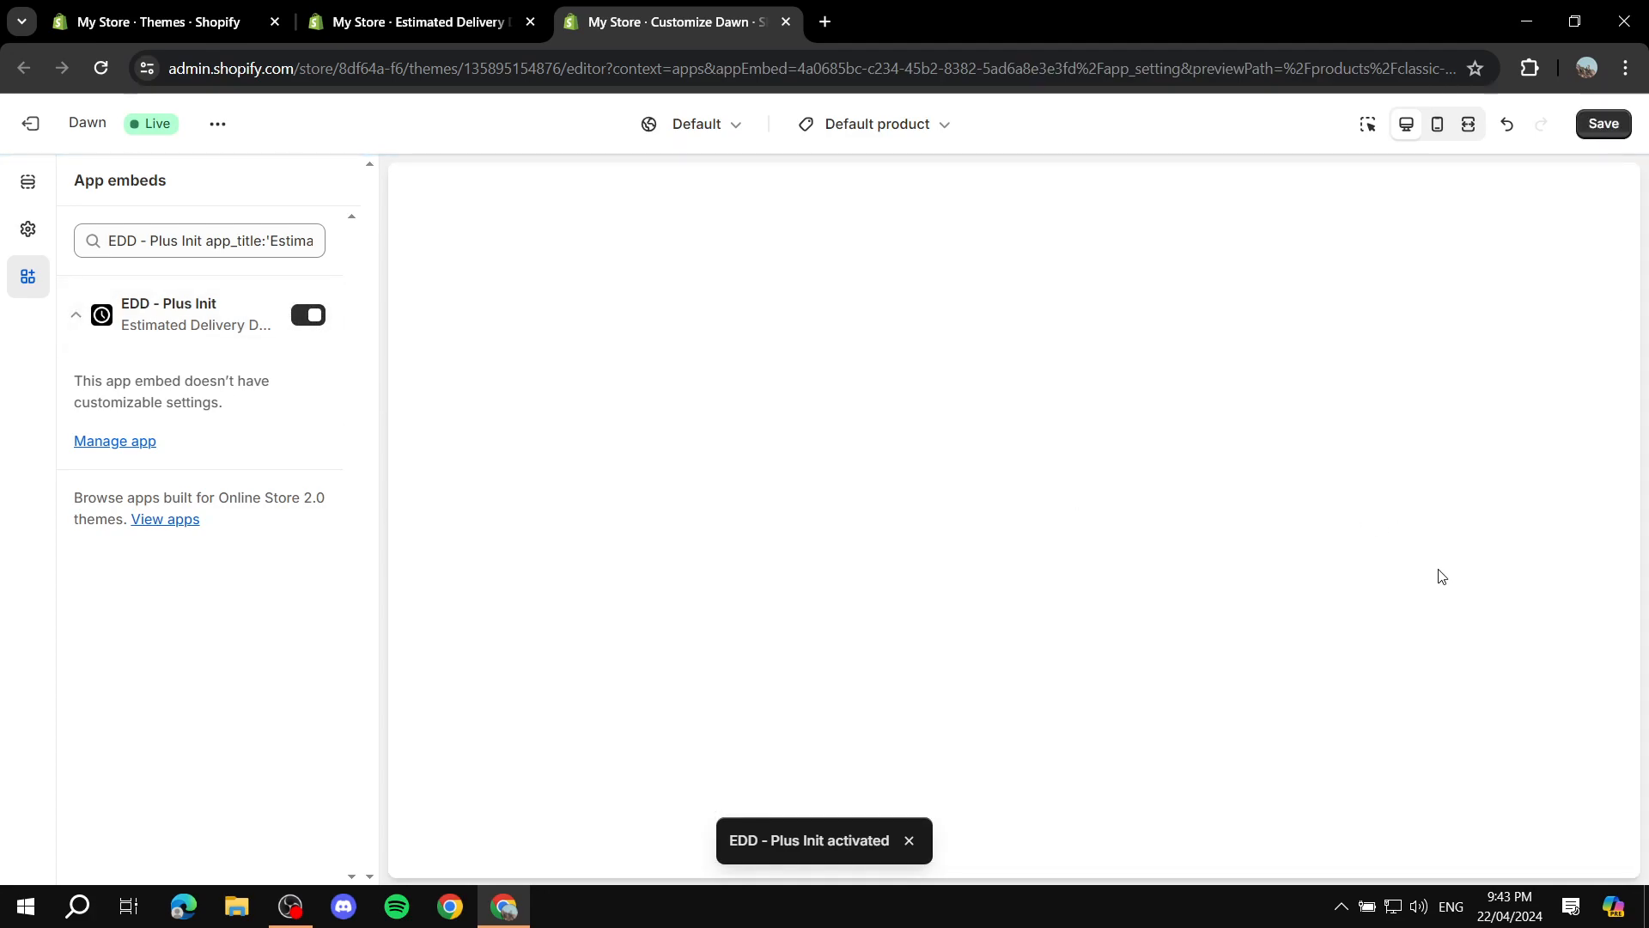
Examine the shipping message and the order progress bar in the hoodie's product page preview
{"action": "scroll", "coordinate": [968, 584], "scroll_direction": "down", "scroll_amount": 5}
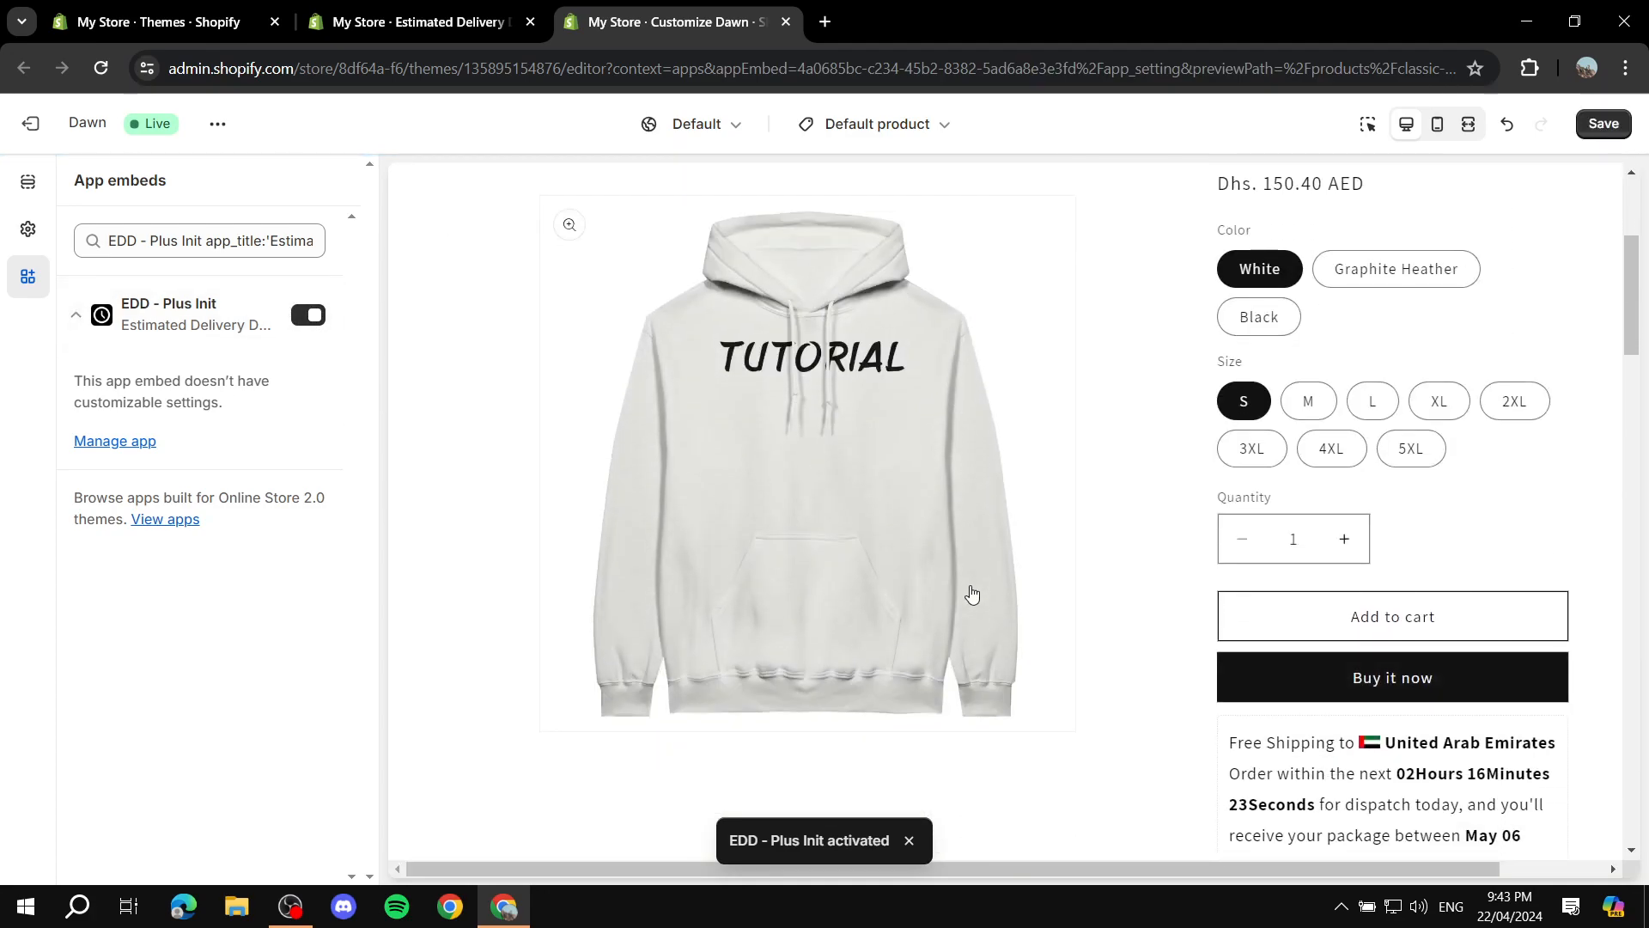
{"action": "scroll", "coordinate": [971, 595], "scroll_direction": "down", "scroll_amount": 2}
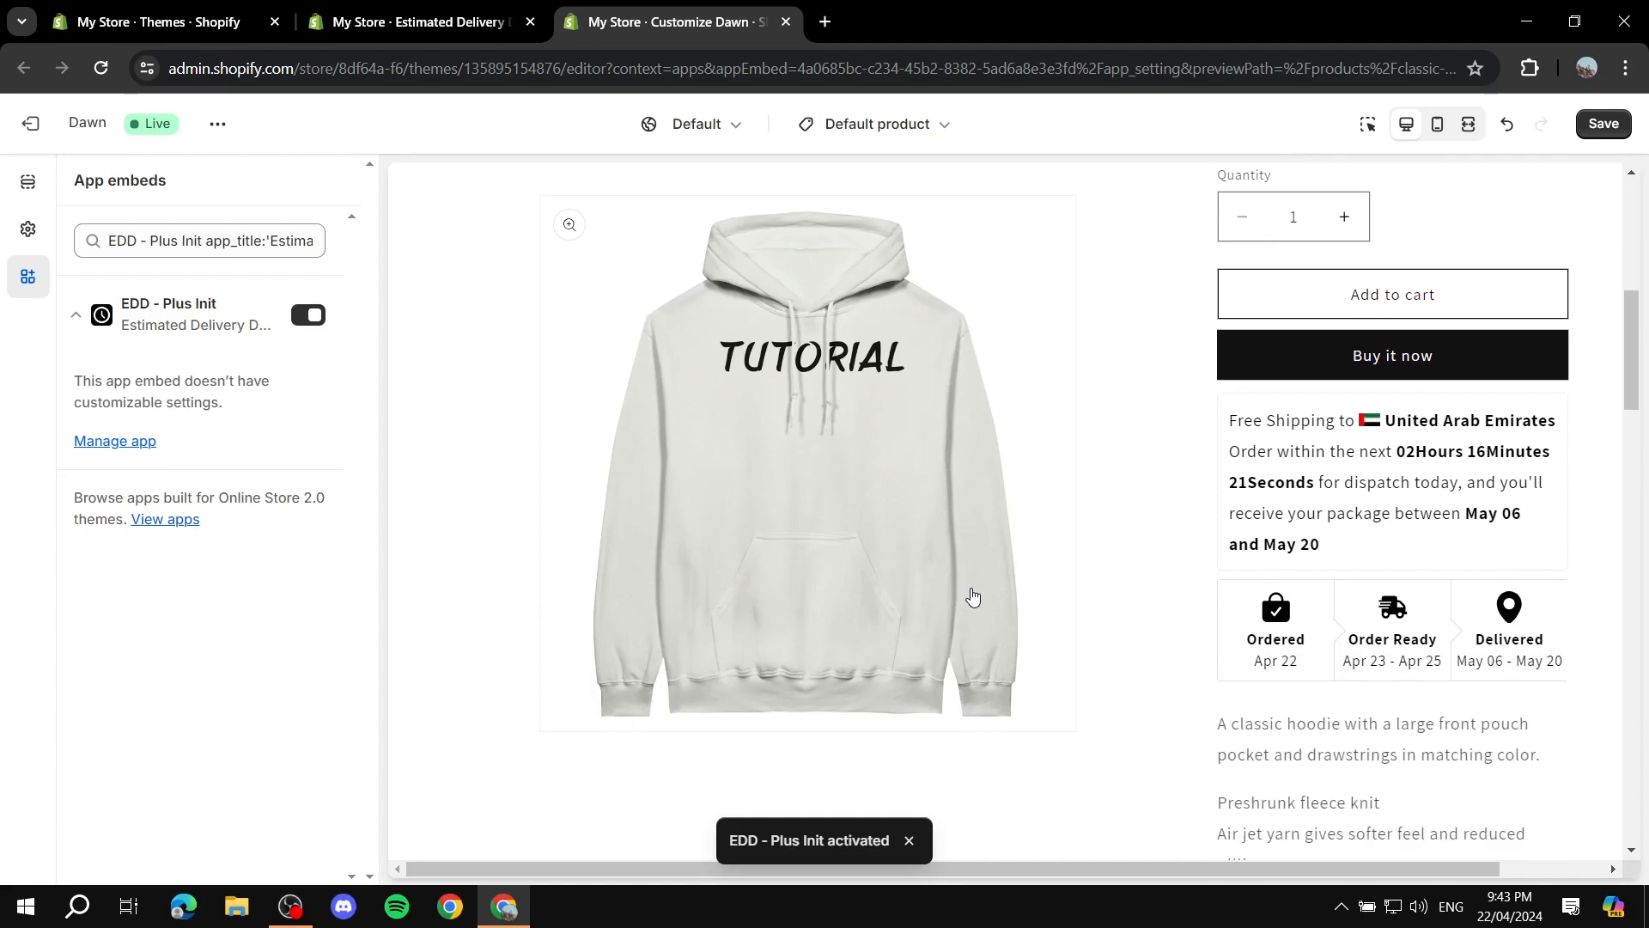
{"action": "left_click_drag", "start_coordinate": [1205, 429], "coordinate": [1550, 567]}
{"action": "left_click", "coordinate": [1551, 566]}
{"action": "scroll", "coordinate": [1586, 644], "scroll_direction": "down", "scroll_amount": 1}
{"action": "scroll", "coordinate": [1585, 644], "scroll_direction": "down", "scroll_amount": 3}
{"action": "scroll", "coordinate": [1399, 485], "scroll_direction": "up", "scroll_amount": 3}
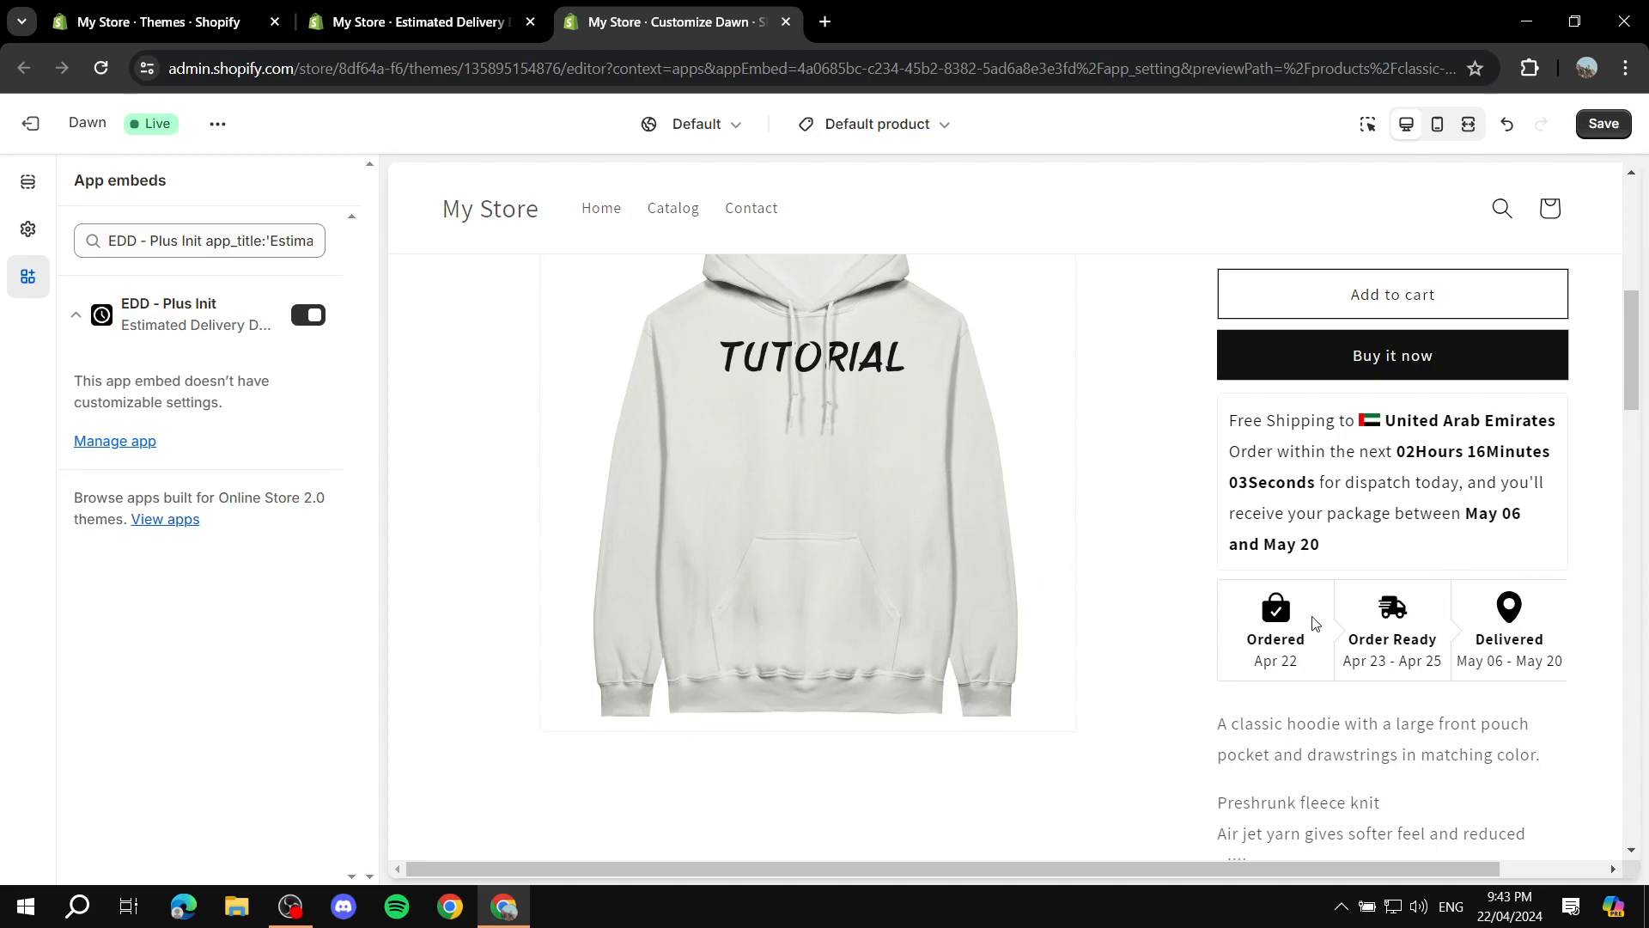
{"action": "left_click_drag", "start_coordinate": [1188, 649], "coordinate": [1570, 663]}
{"action": "left_click", "coordinate": [1586, 630]}
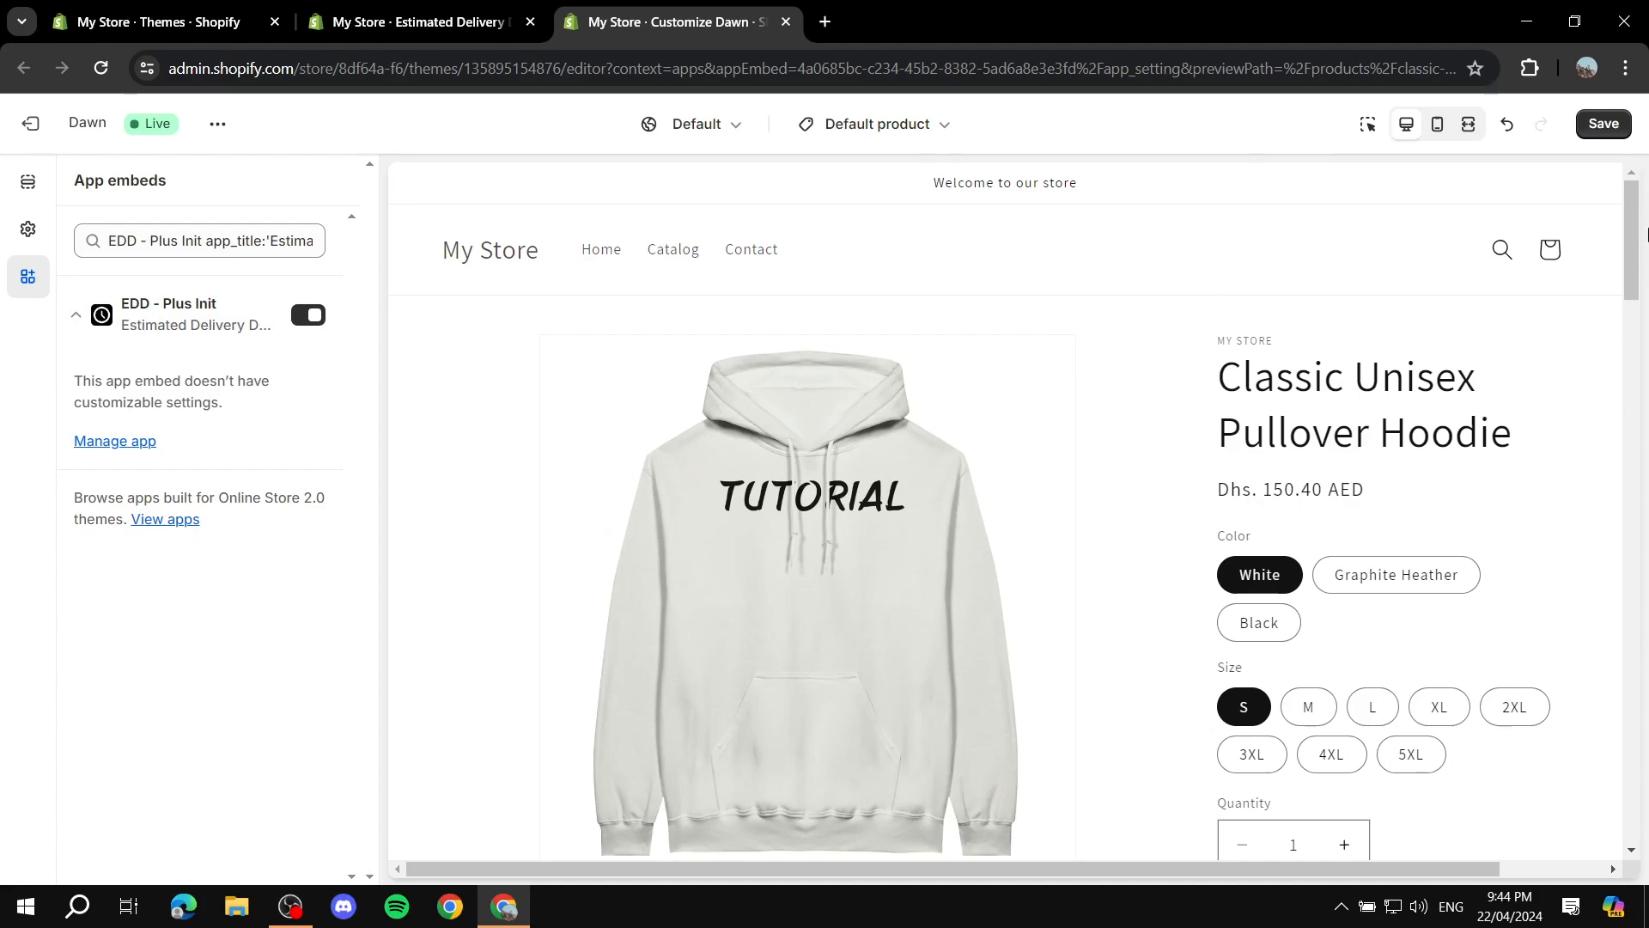
Save the theme changes and recheck the Delivered date range in the product page preview
{"action": "left_click", "coordinate": [1608, 125]}
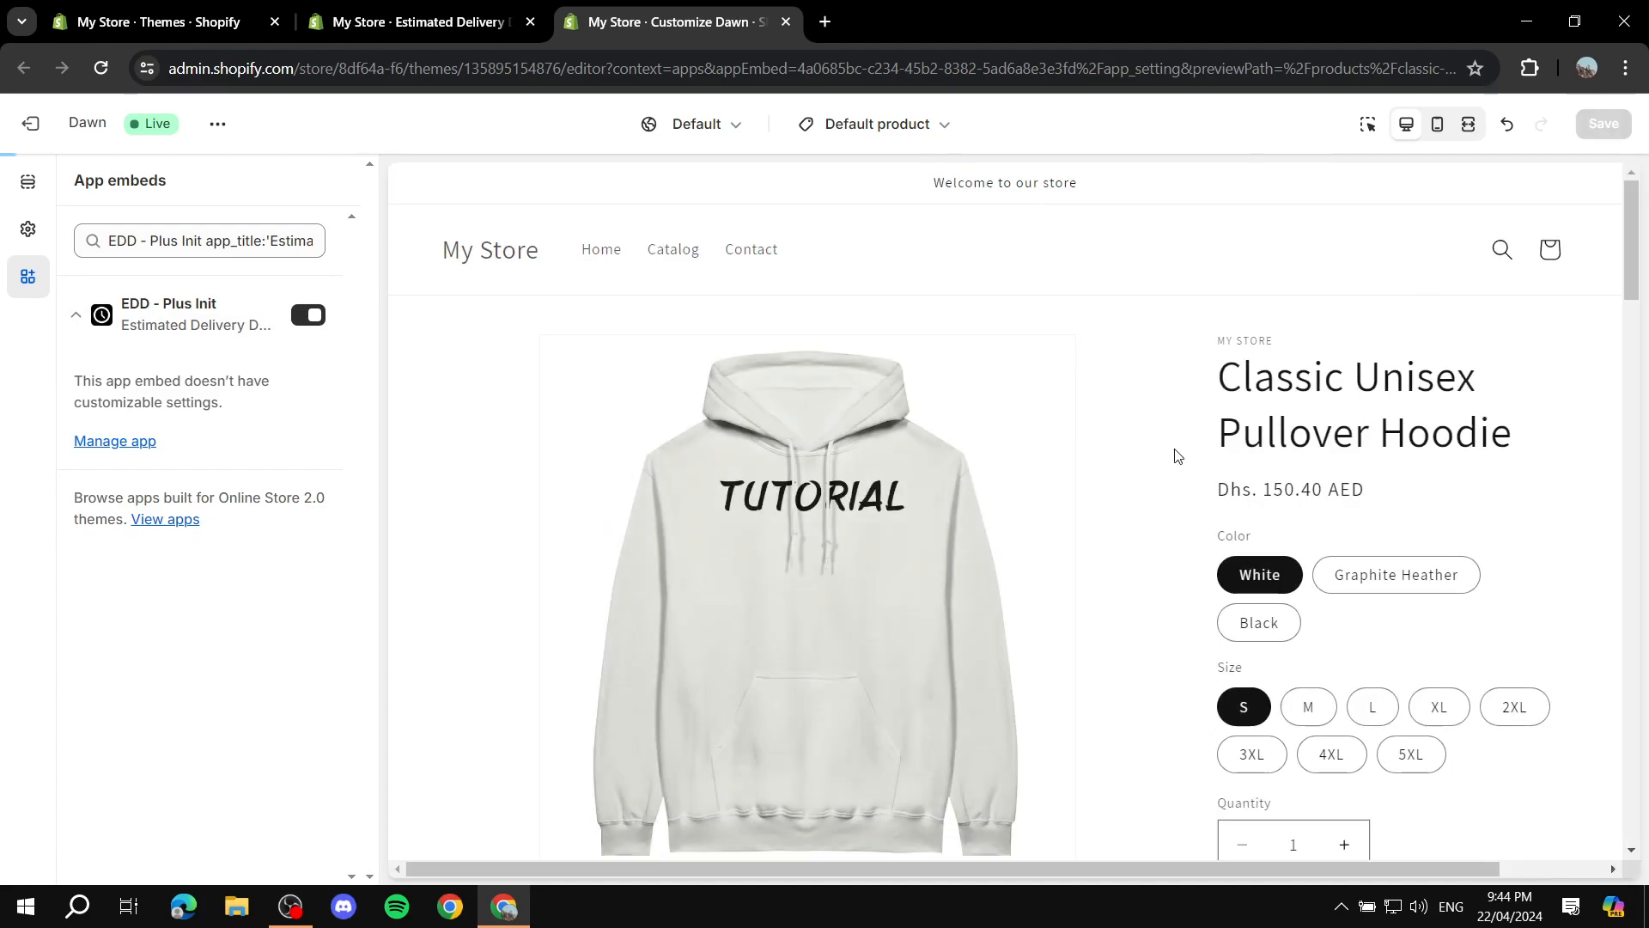
{"action": "scroll", "coordinate": [1381, 409], "scroll_direction": "down", "scroll_amount": 2}
{"action": "scroll", "coordinate": [1380, 409], "scroll_direction": "down", "scroll_amount": 5}
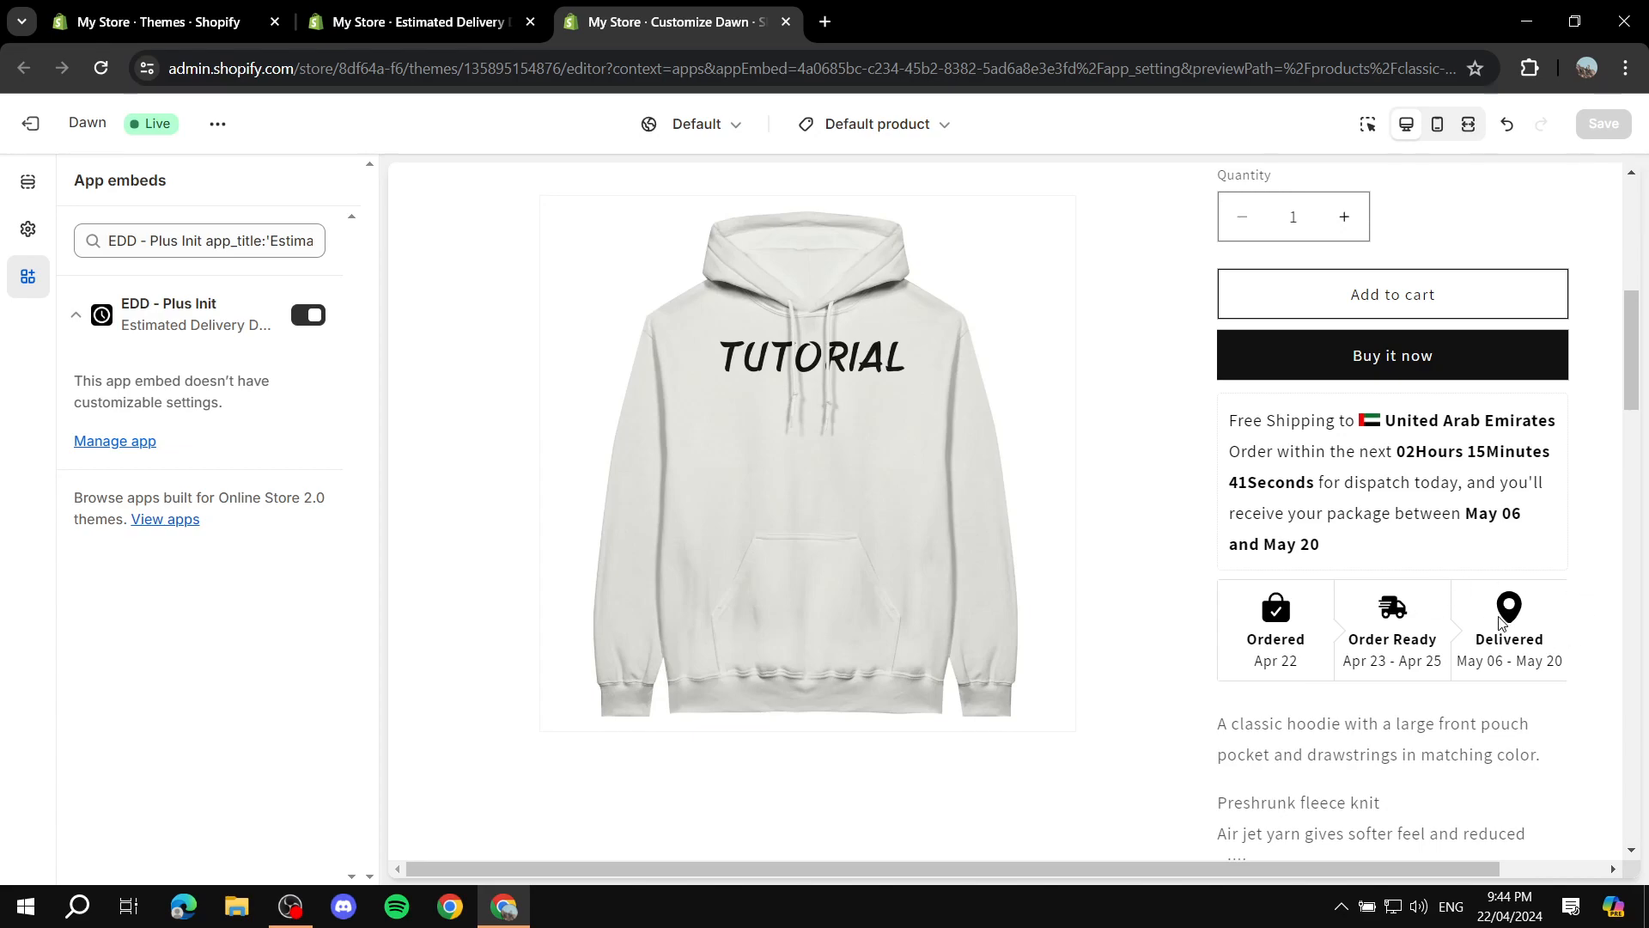
{"action": "left_click_drag", "start_coordinate": [1457, 660], "coordinate": [1576, 670]}
{"action": "left_click", "coordinate": [1597, 613]}
{"action": "scroll", "coordinate": [1563, 554], "scroll_direction": "up", "scroll_amount": 7}
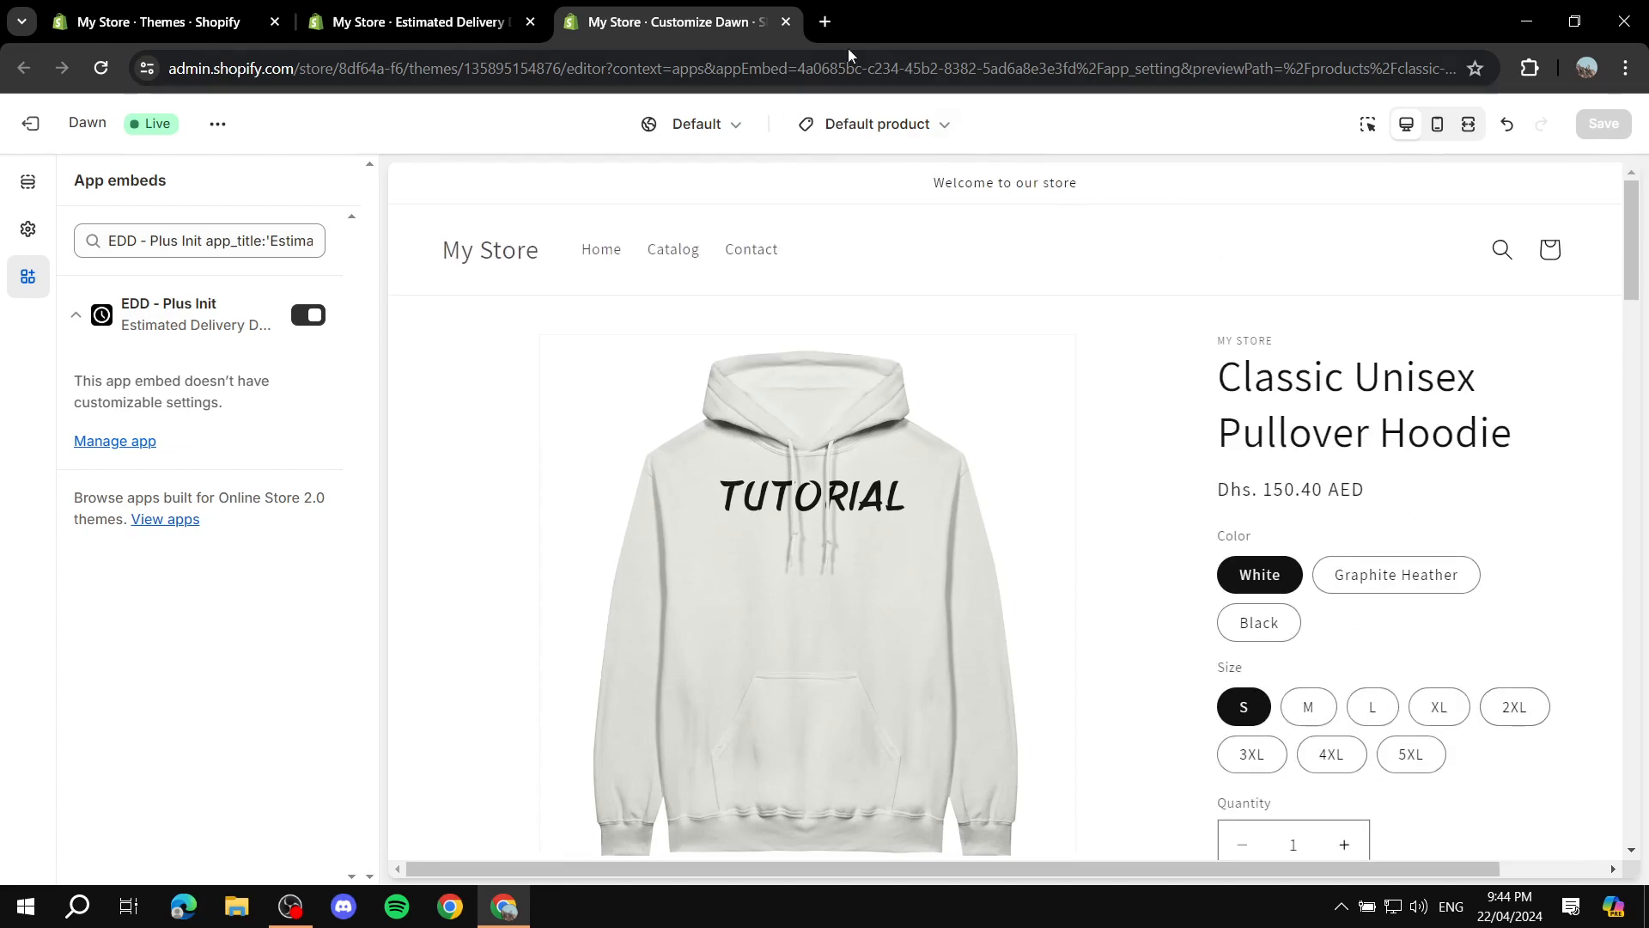
Close the theme editor, clear all the message text of the Message Text Widget on the app's dashboard and save
{"action": "left_click", "coordinate": [785, 22]}
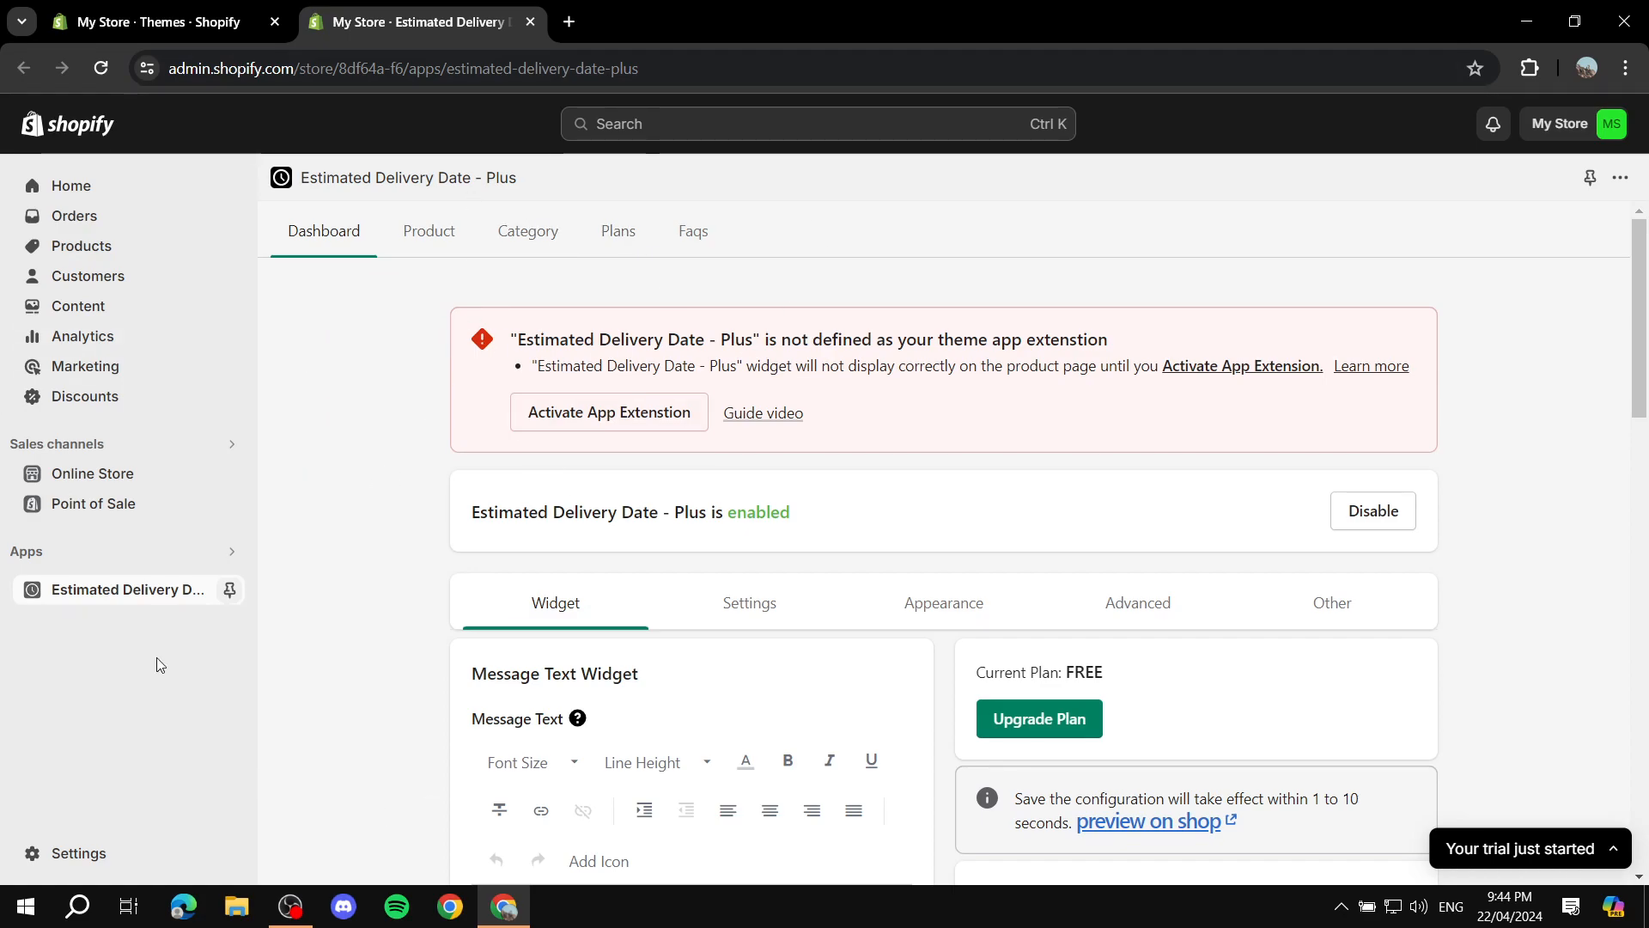
{"action": "scroll", "coordinate": [350, 350], "scroll_direction": "down", "scroll_amount": 5}
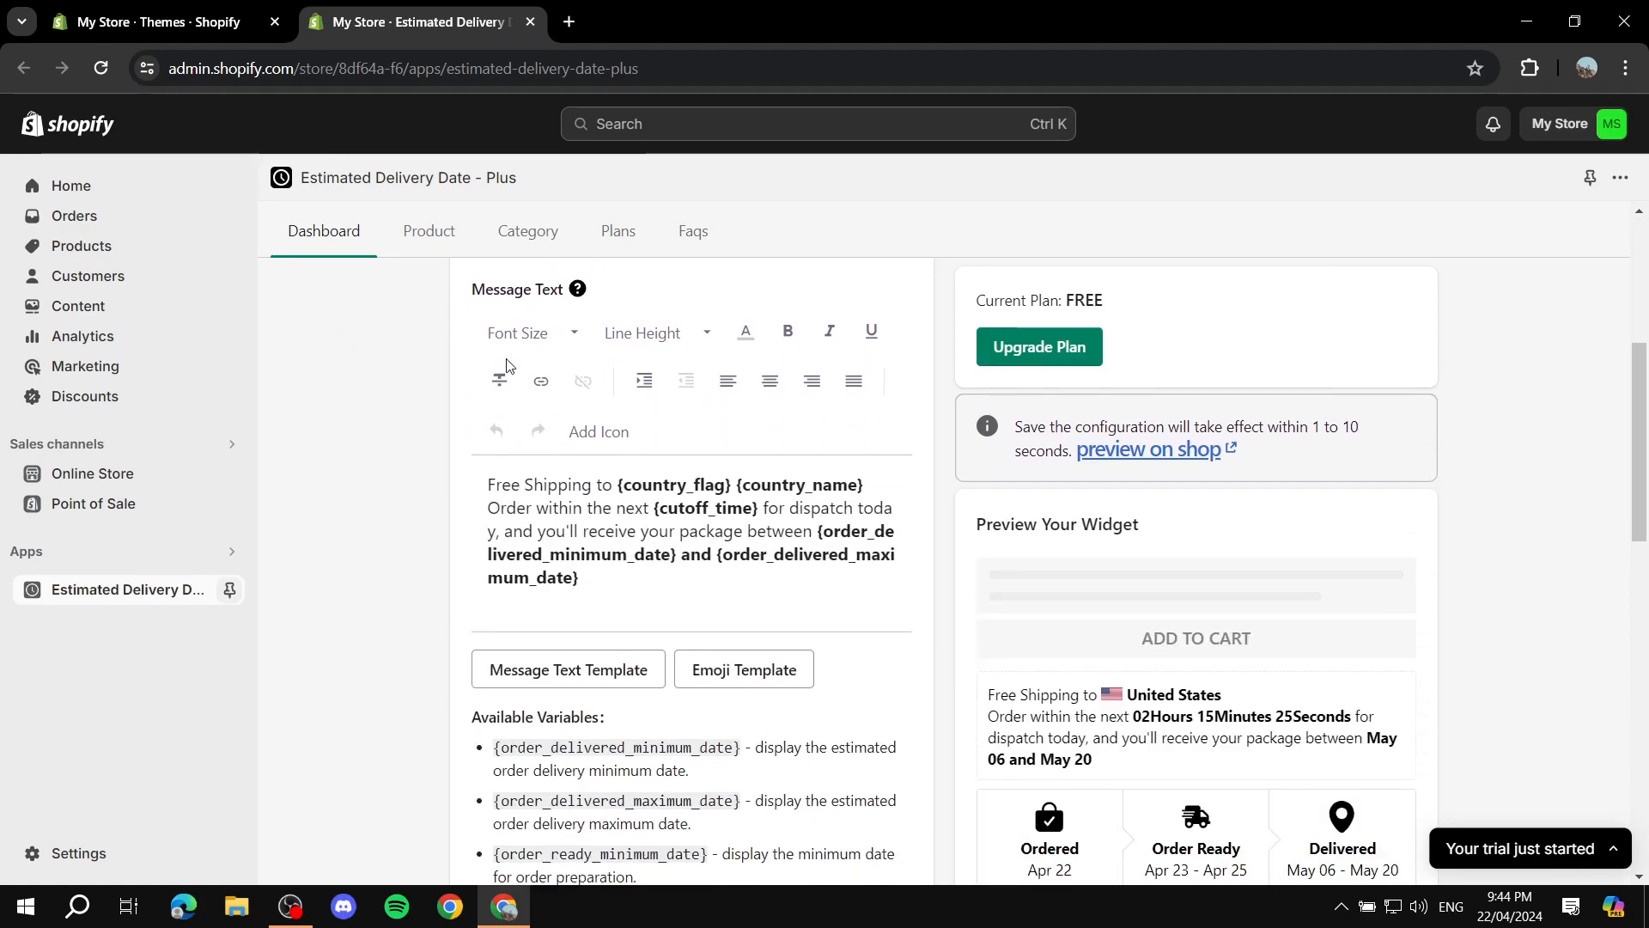
{"action": "scroll", "coordinate": [502, 370], "scroll_direction": "down", "scroll_amount": 1}
{"action": "scroll", "coordinate": [503, 370], "scroll_direction": "up", "scroll_amount": 1}
{"action": "left_click_drag", "start_coordinate": [741, 584], "coordinate": [443, 499]}
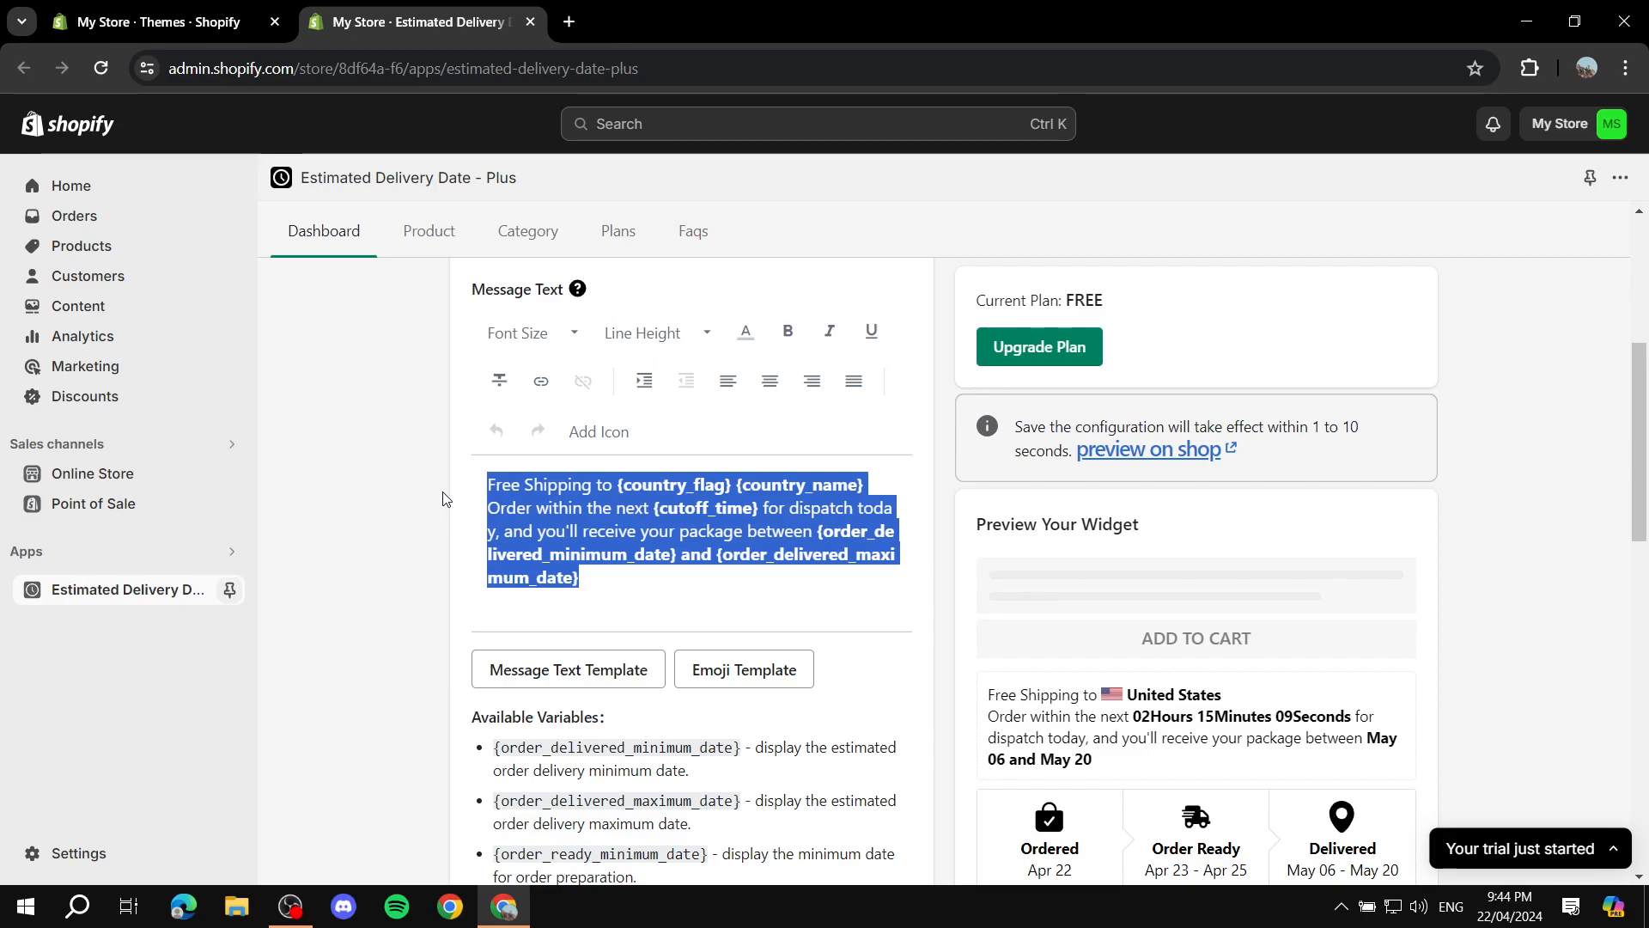
{"action": "key", "text": "BackSpace"}
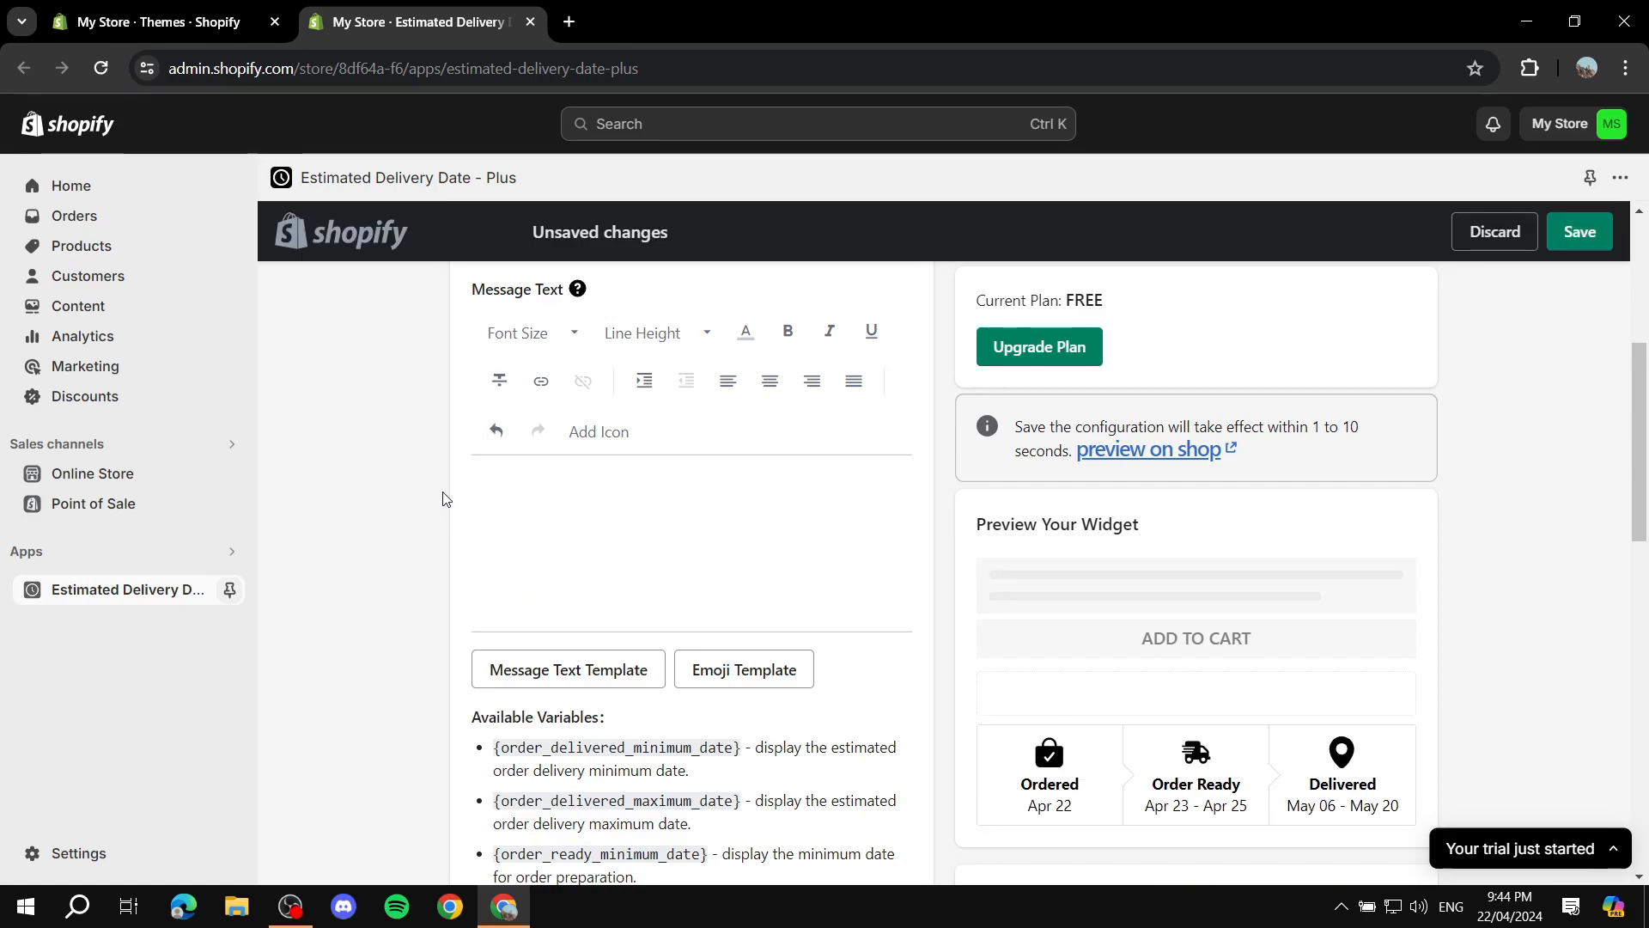
{"action": "left_click", "coordinate": [1579, 230]}
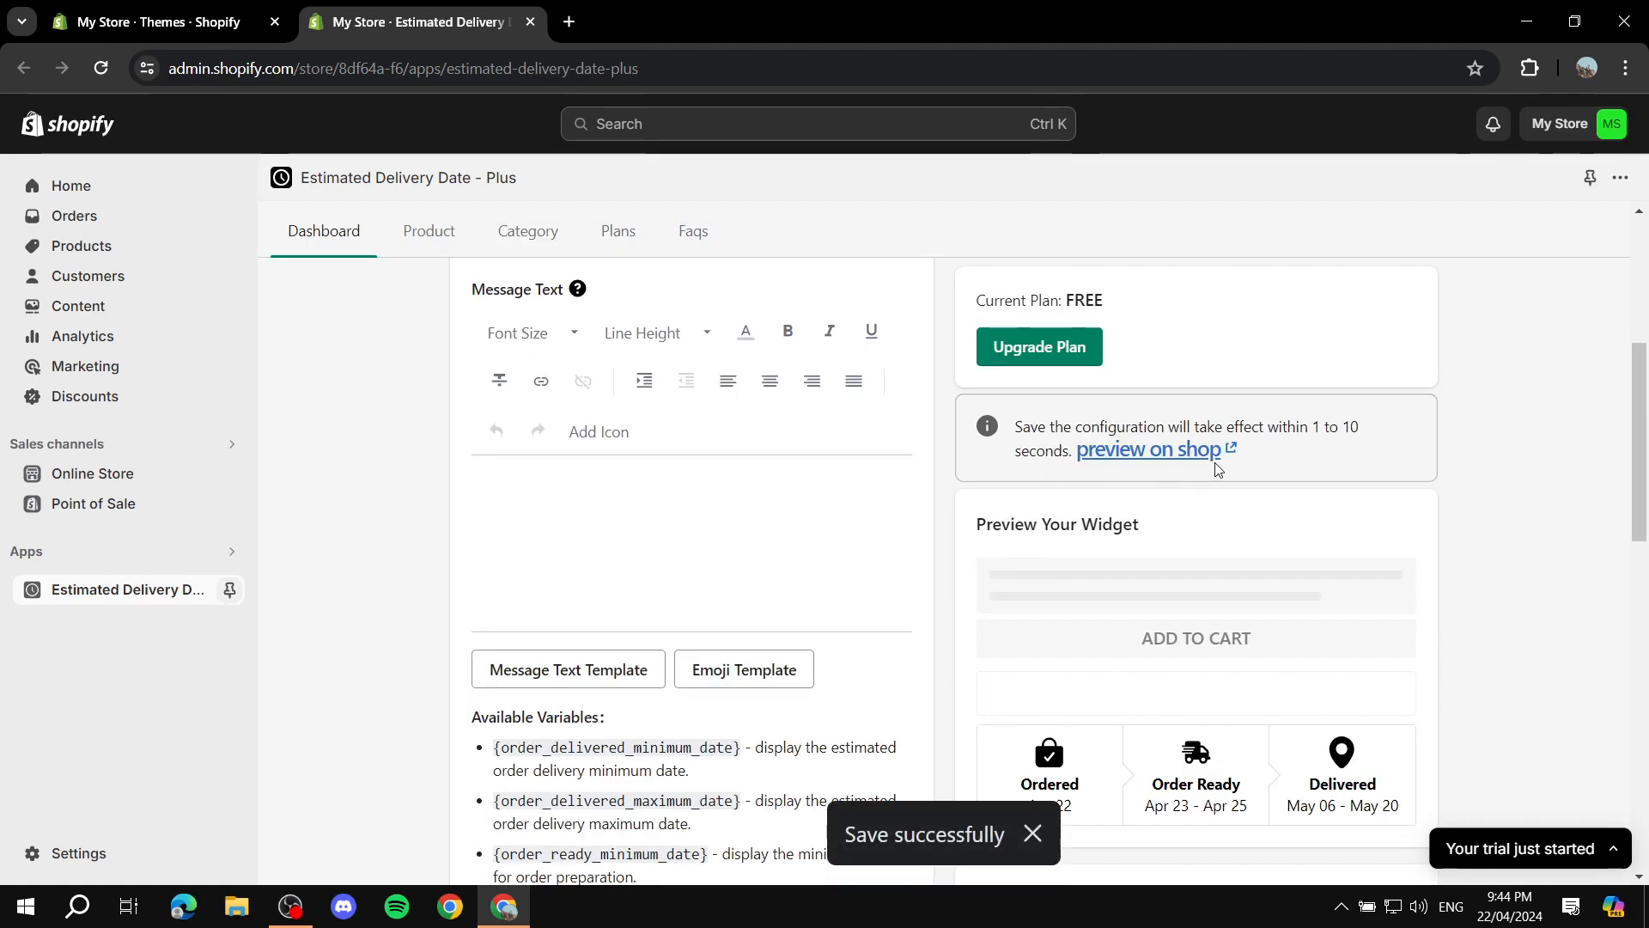
Review the available variables for the message text and the custom out of stock message options beneath them
{"action": "scroll", "coordinate": [593, 535], "scroll_direction": "down", "scroll_amount": 1}
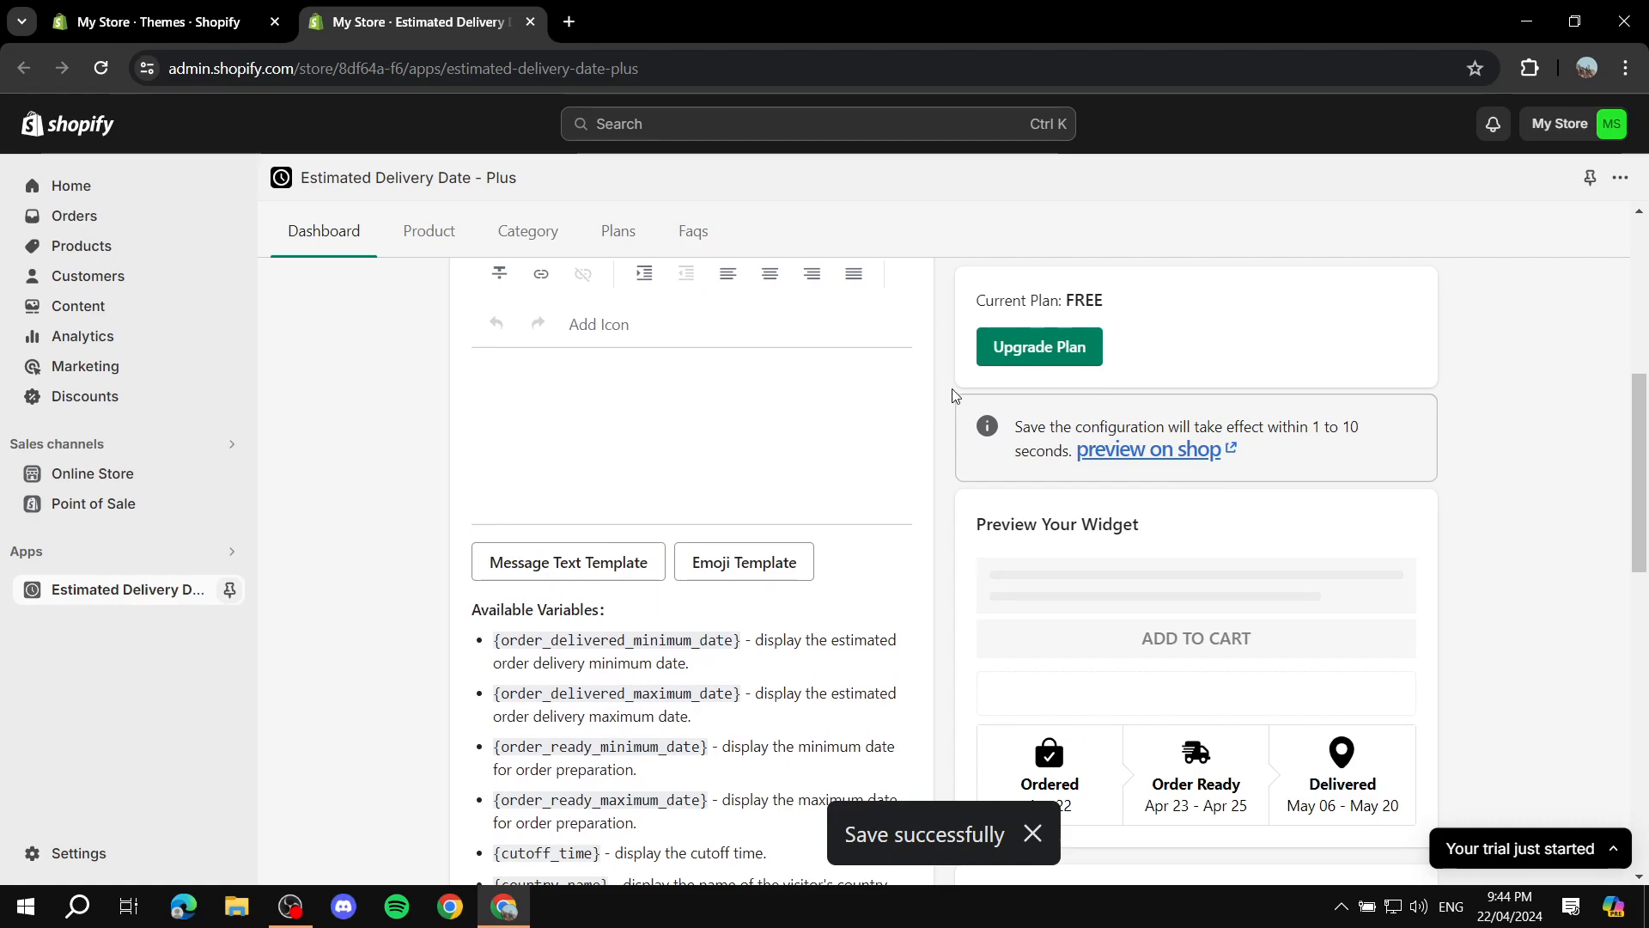
{"action": "scroll", "coordinate": [703, 416], "scroll_direction": "up", "scroll_amount": 1}
{"action": "scroll", "coordinate": [747, 467], "scroll_direction": "down", "scroll_amount": 4}
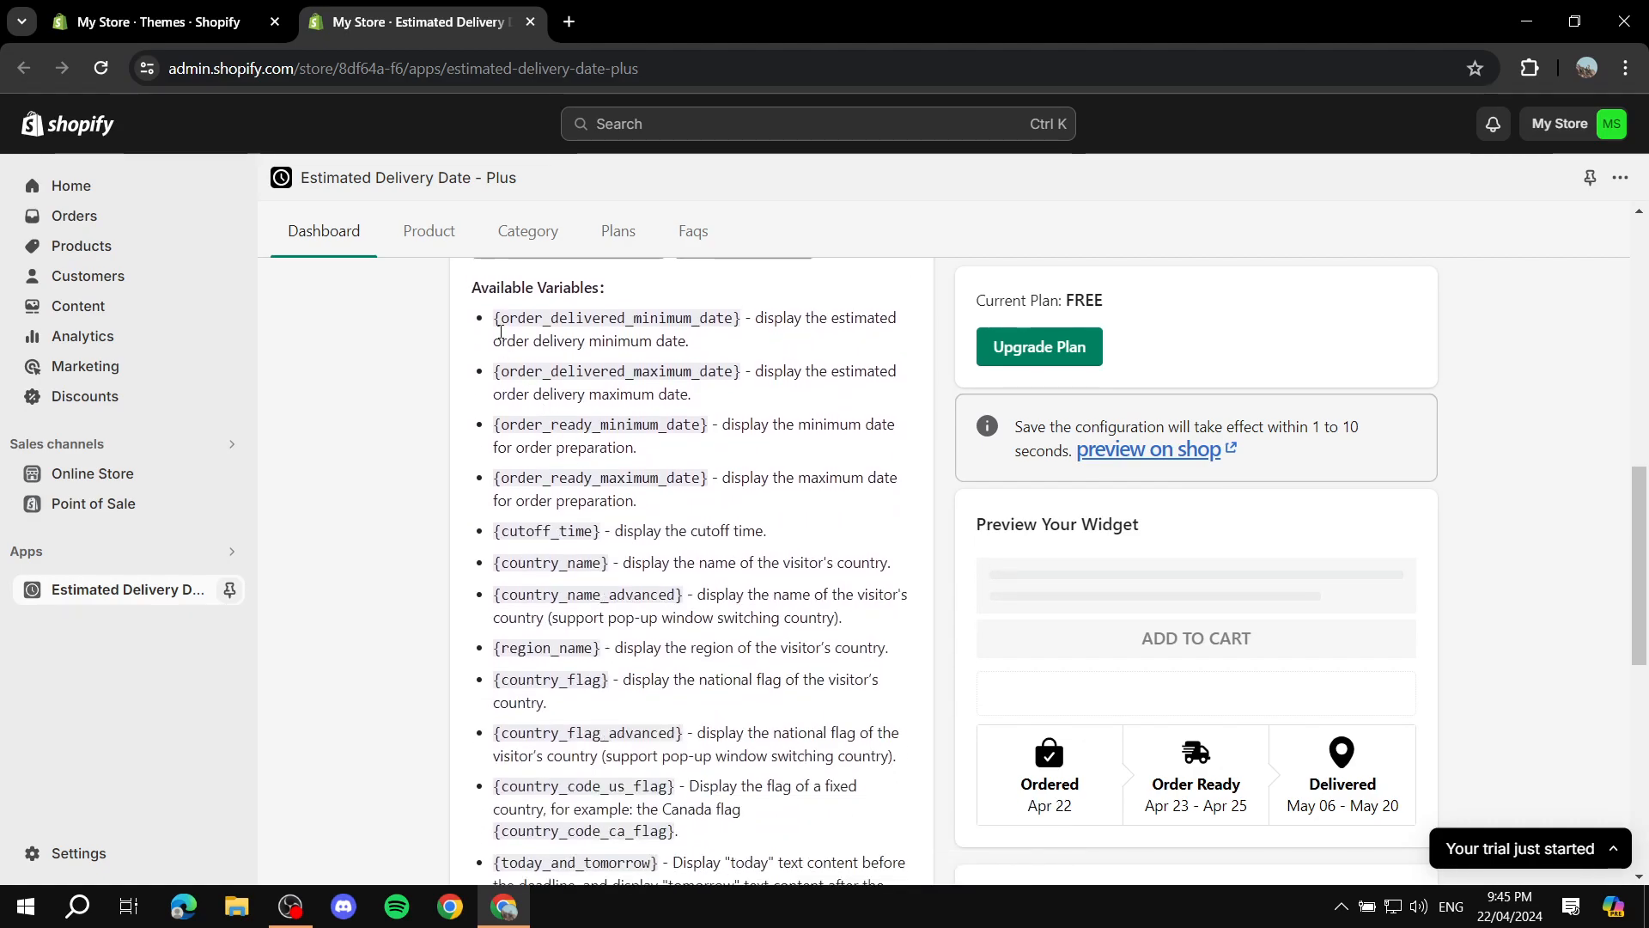
{"action": "left_click_drag", "start_coordinate": [485, 323], "coordinate": [554, 703]}
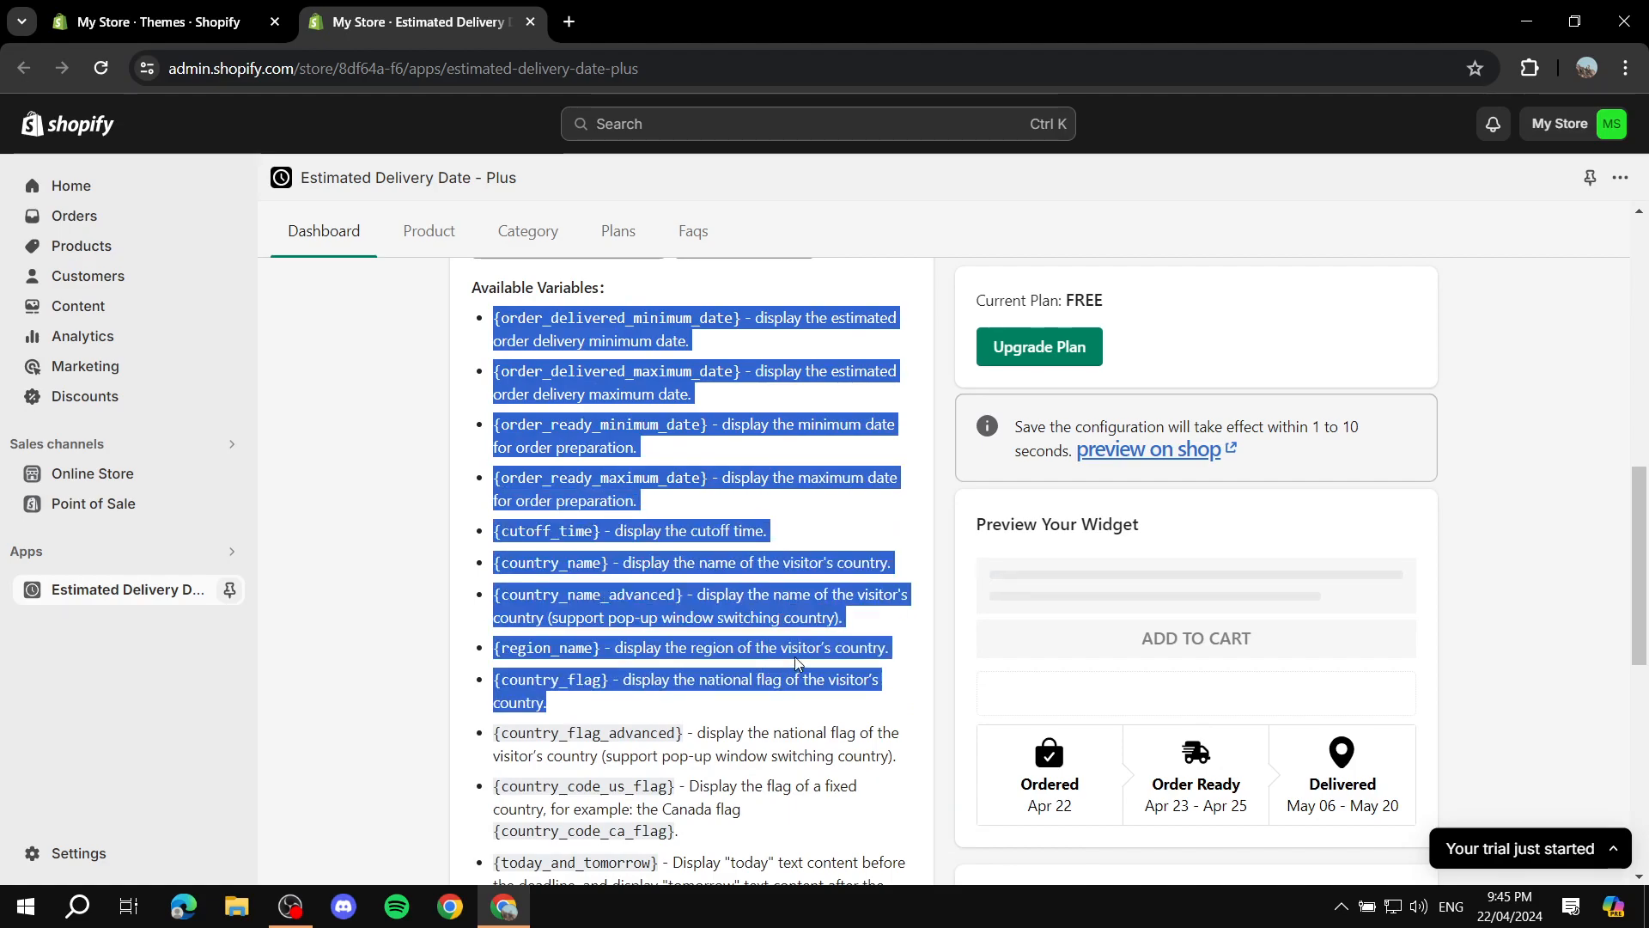
{"action": "scroll", "coordinate": [618, 589], "scroll_direction": "down", "scroll_amount": 4}
{"action": "scroll", "coordinate": [618, 589], "scroll_direction": "up", "scroll_amount": 10}
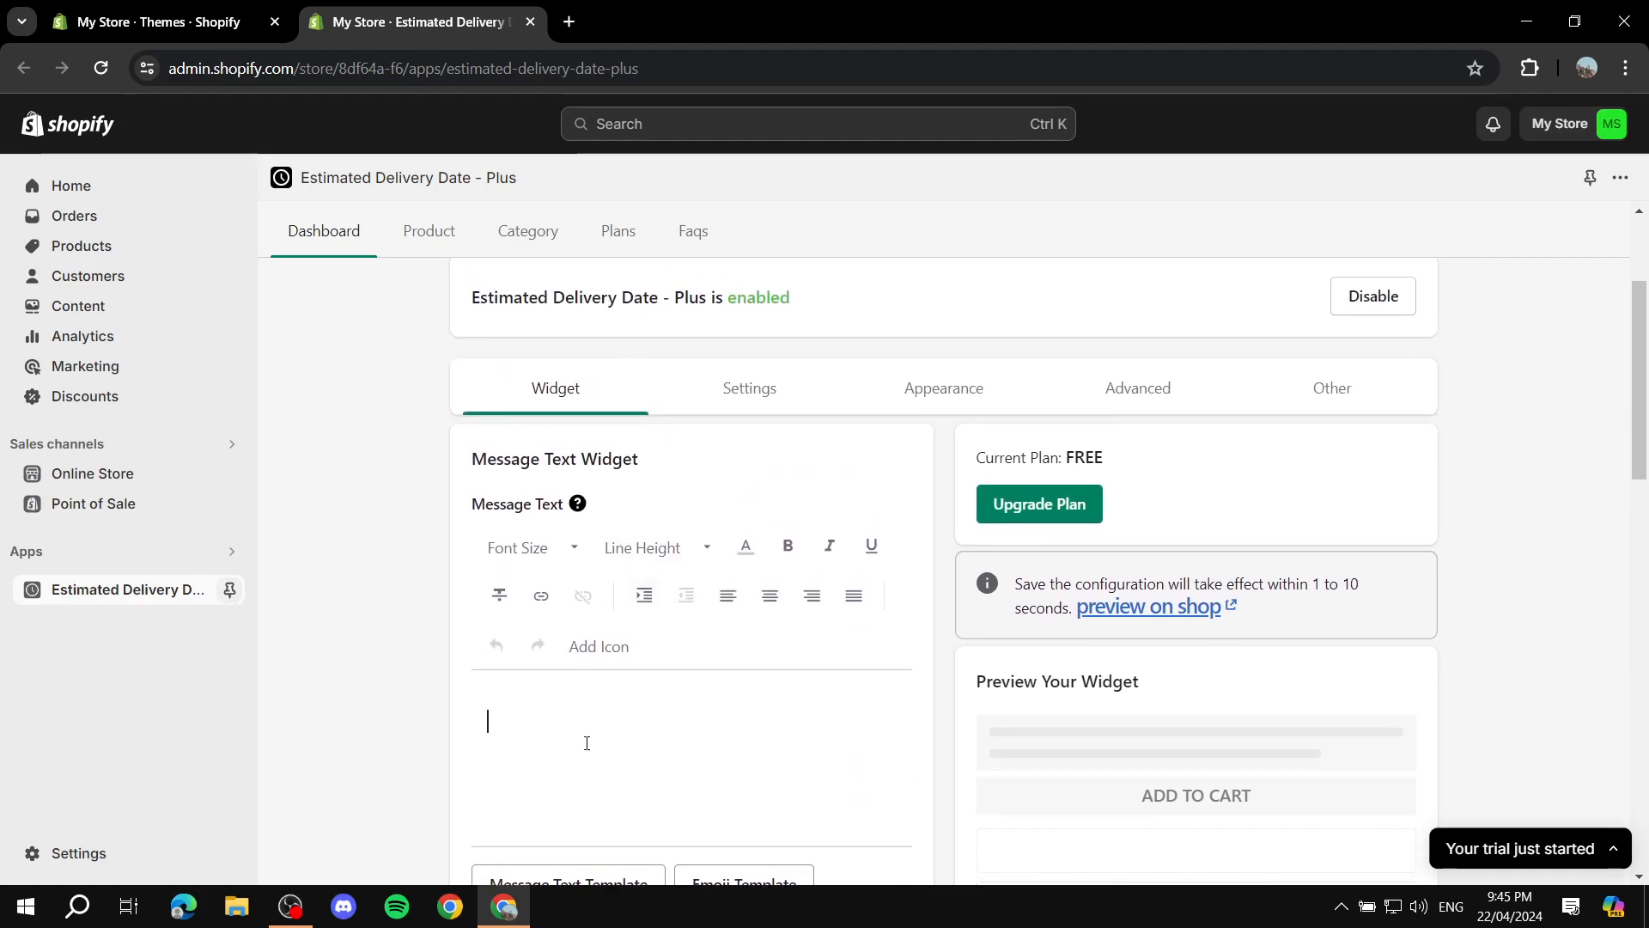
{"action": "scroll", "coordinate": [588, 743], "scroll_direction": "down", "scroll_amount": 4}
{"action": "scroll", "coordinate": [866, 534], "scroll_direction": "down", "scroll_amount": 6}
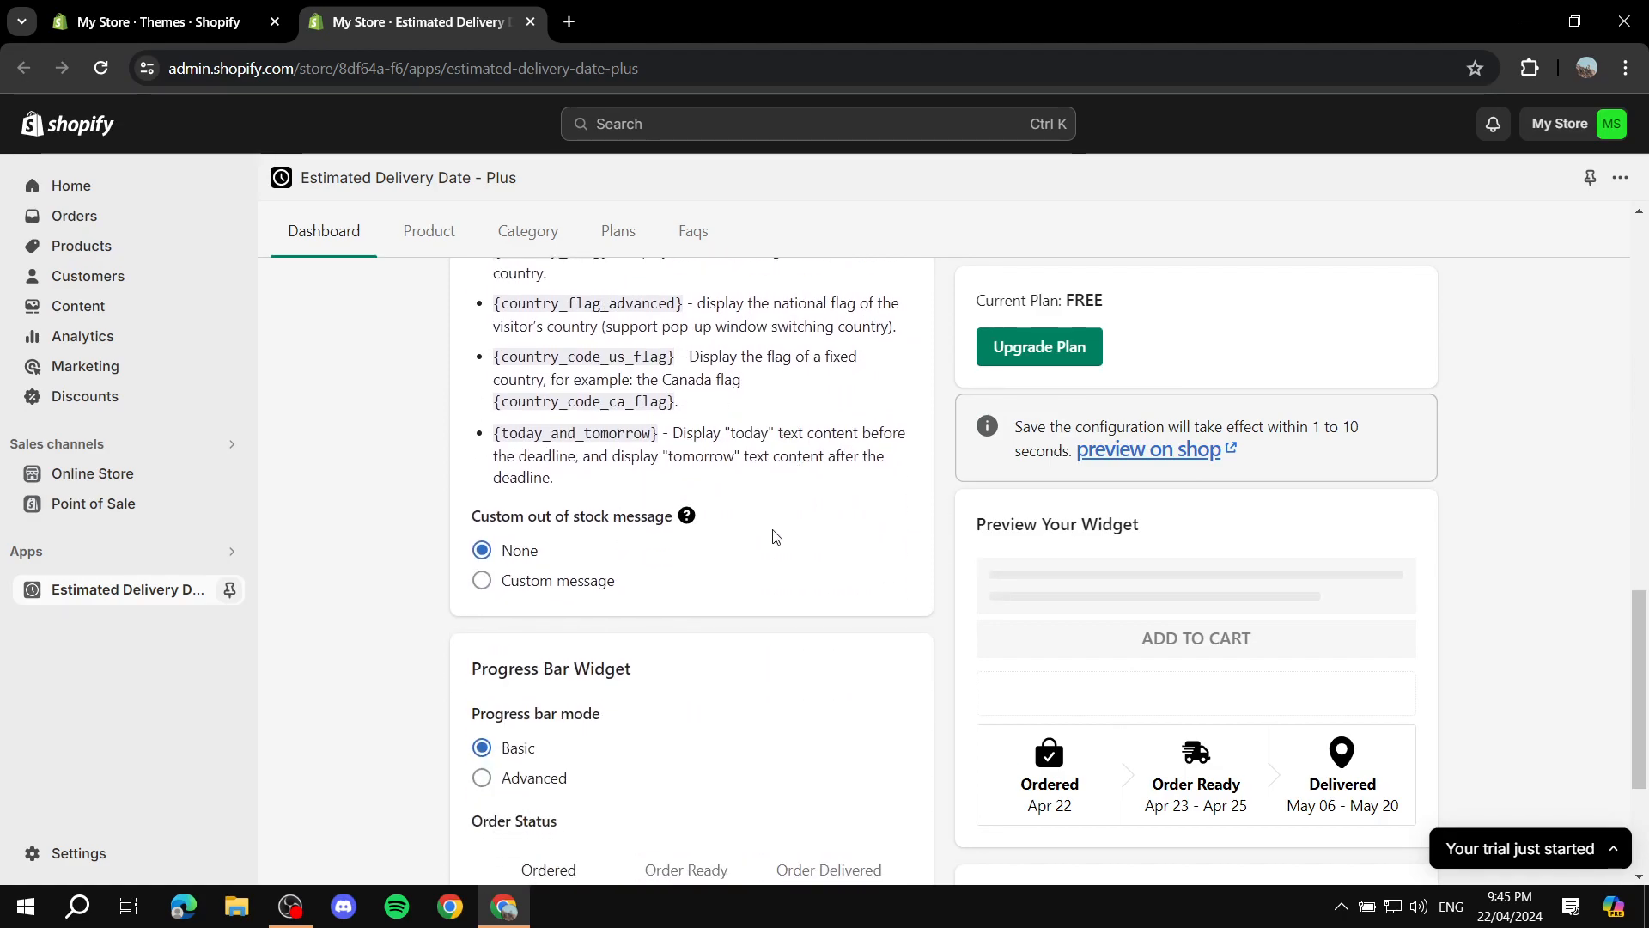
{"action": "scroll", "coordinate": [421, 500], "scroll_direction": "down", "scroll_amount": 1}
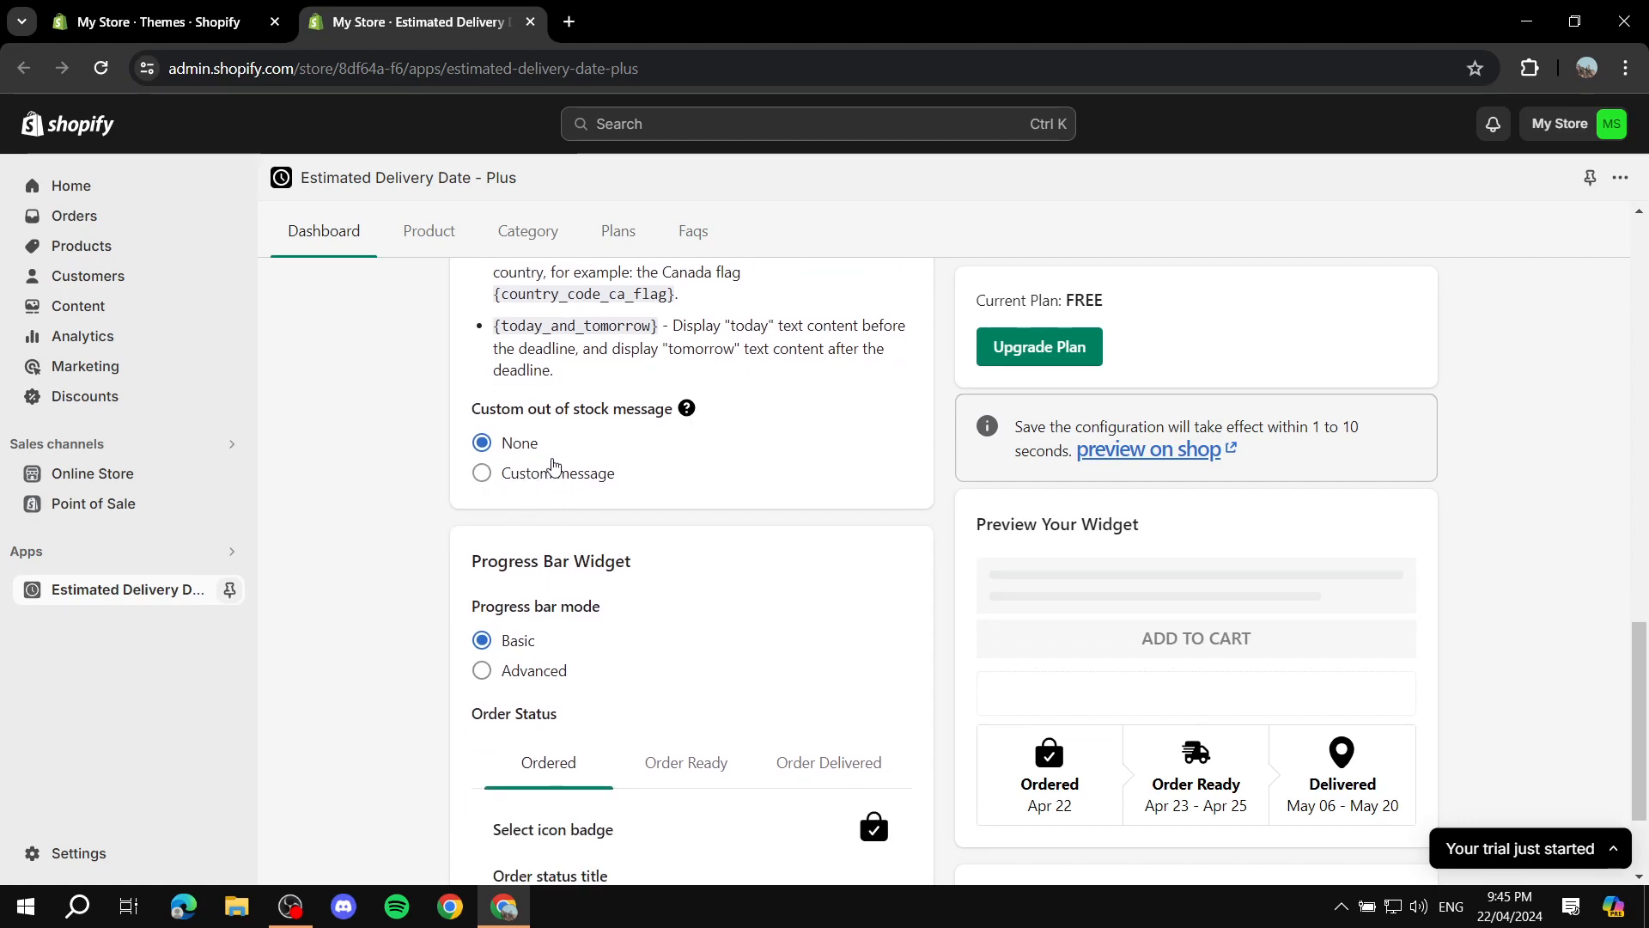
Try the Custom message option for the out of stock message and switch it back to None
{"action": "left_click", "coordinate": [539, 481]}
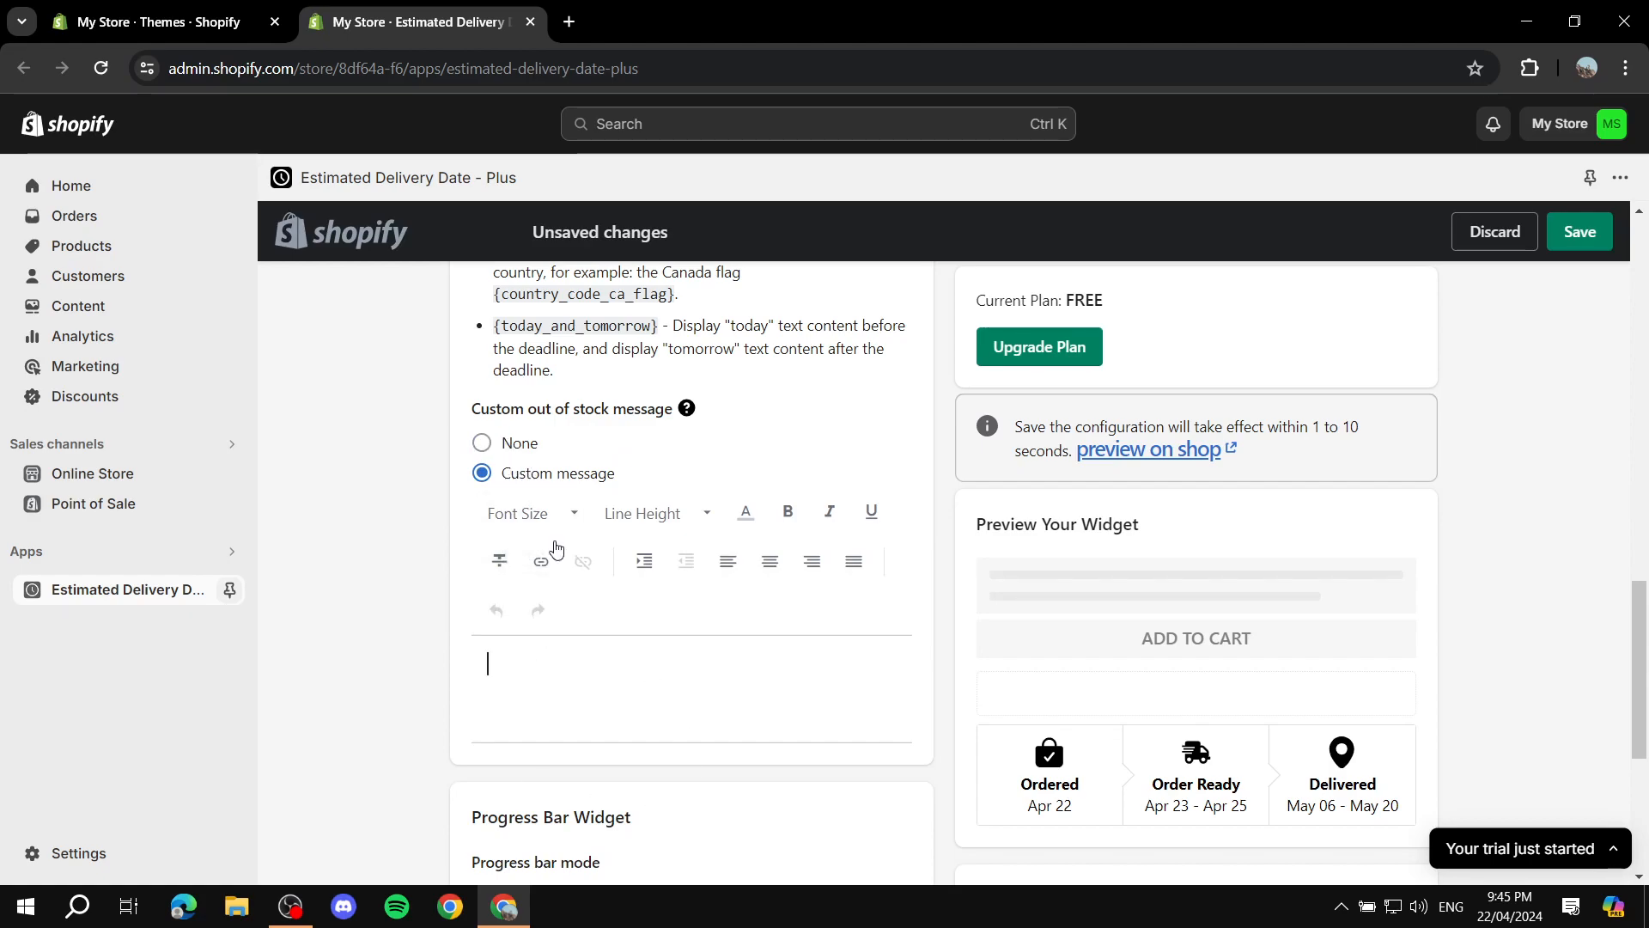
{"action": "left_click", "coordinate": [491, 450]}
{"action": "scroll", "coordinate": [501, 471], "scroll_direction": "down", "scroll_amount": 2}
{"action": "scroll", "coordinate": [436, 477], "scroll_direction": "up", "scroll_amount": 3}
{"action": "scroll", "coordinate": [433, 475], "scroll_direction": "up", "scroll_amount": 3}
{"action": "left_click_drag", "start_coordinate": [882, 514], "coordinate": [585, 439]}
{"action": "left_click", "coordinate": [443, 538]}
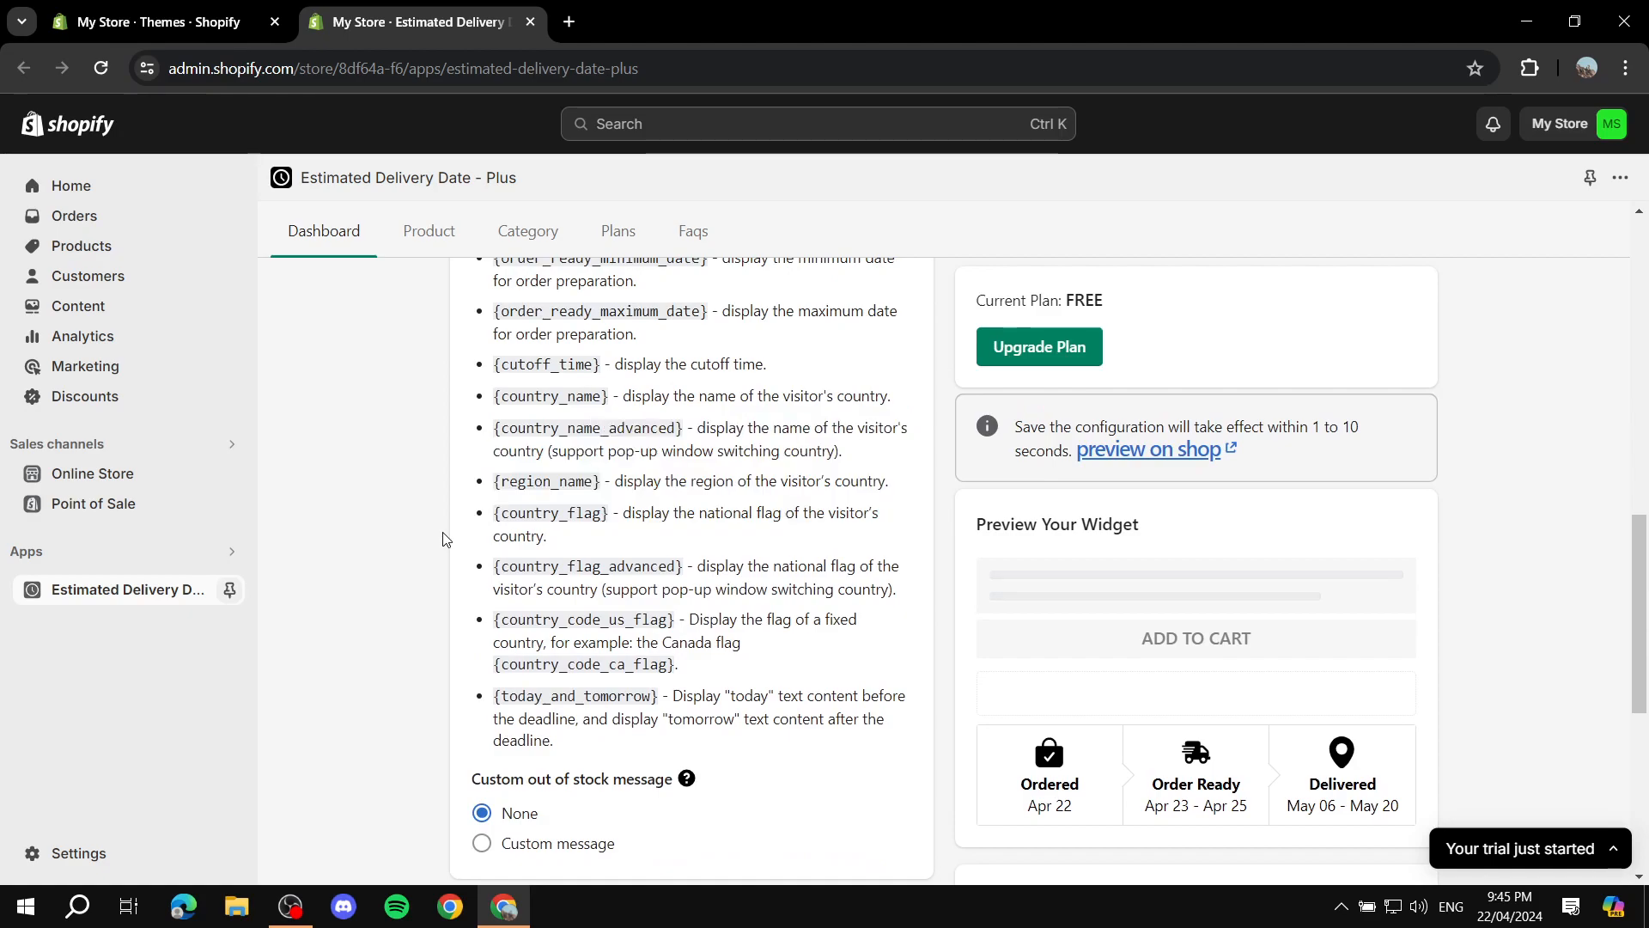
Compare the Advanced and Basic progress bar modes in the widget preview, ending on Basic
{"action": "scroll", "coordinate": [444, 539], "scroll_direction": "down", "scroll_amount": 5}
{"action": "scroll", "coordinate": [412, 537], "scroll_direction": "down", "scroll_amount": 1}
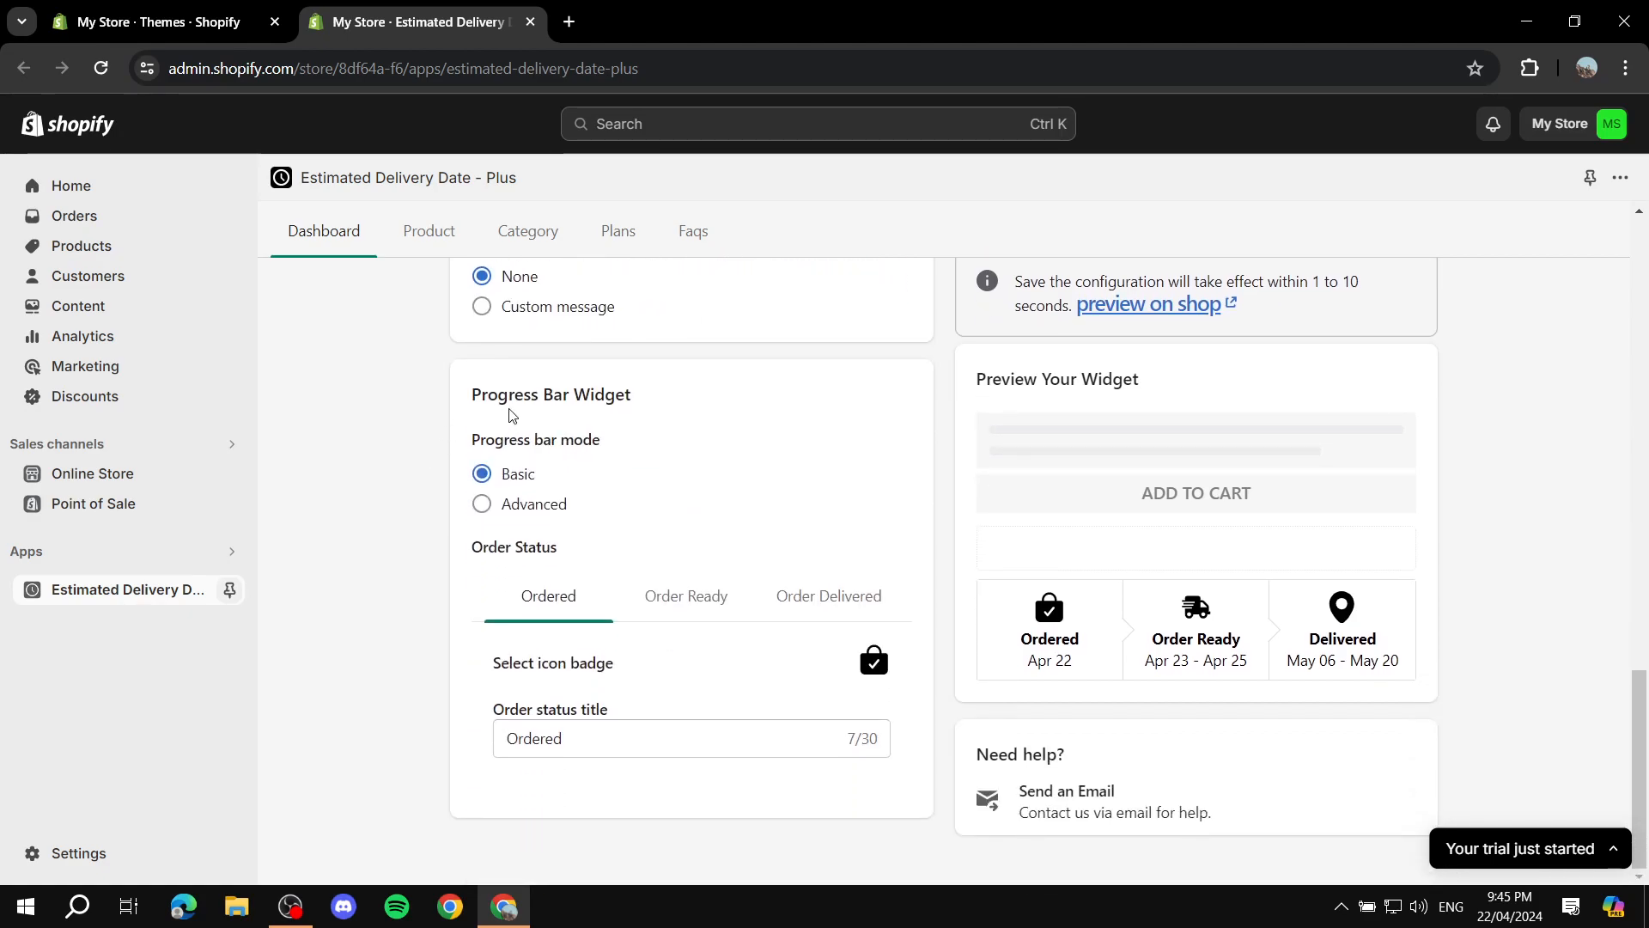
{"action": "left_click", "coordinate": [482, 505]}
{"action": "left_click", "coordinate": [486, 475]}
{"action": "left_click", "coordinate": [506, 514]}
{"action": "scroll", "coordinate": [1142, 653], "scroll_direction": "down", "scroll_amount": 1}
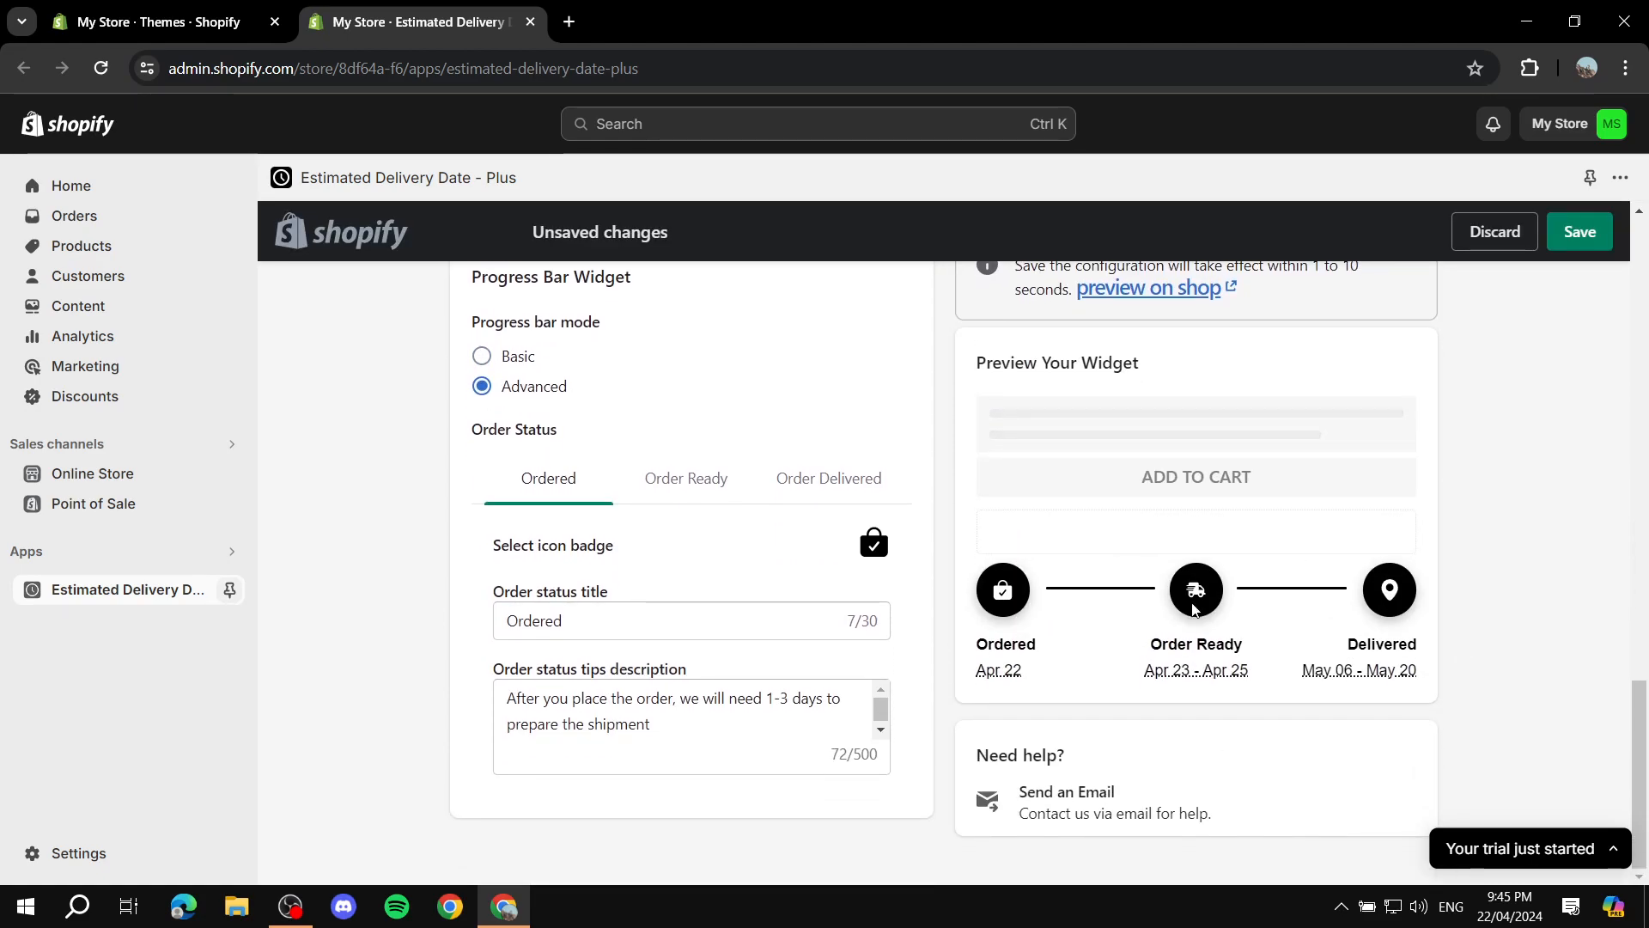
{"action": "left_click_drag", "start_coordinate": [977, 643], "coordinate": [1091, 659]}
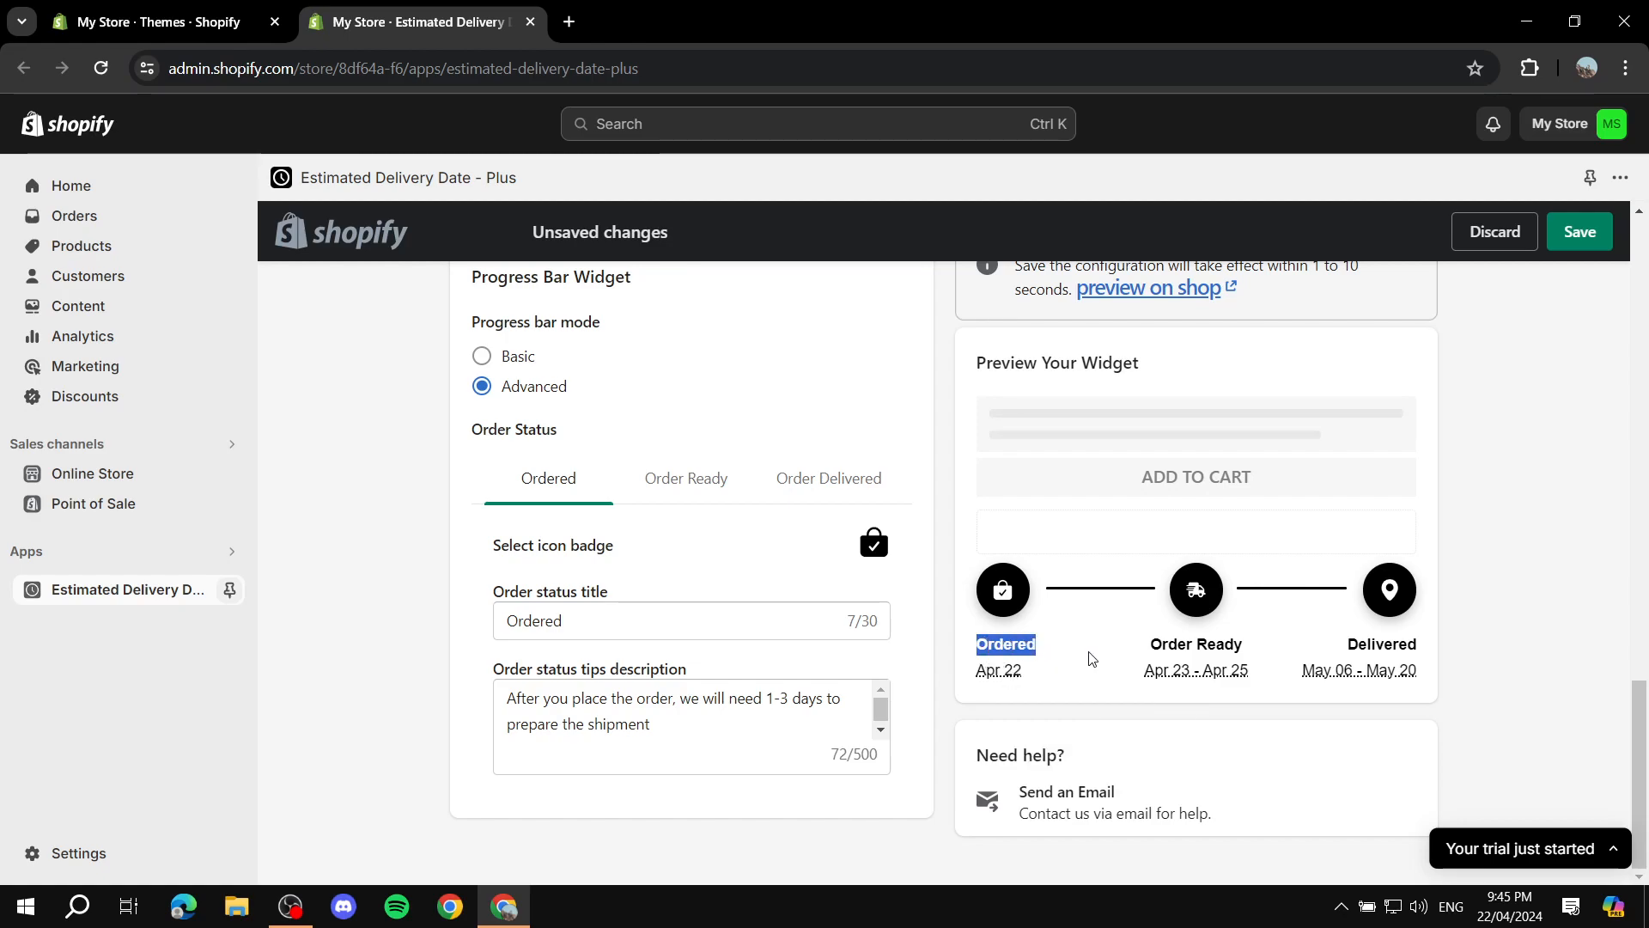
{"action": "left_click", "coordinate": [1469, 617]}
{"action": "left_click", "coordinate": [532, 356]}
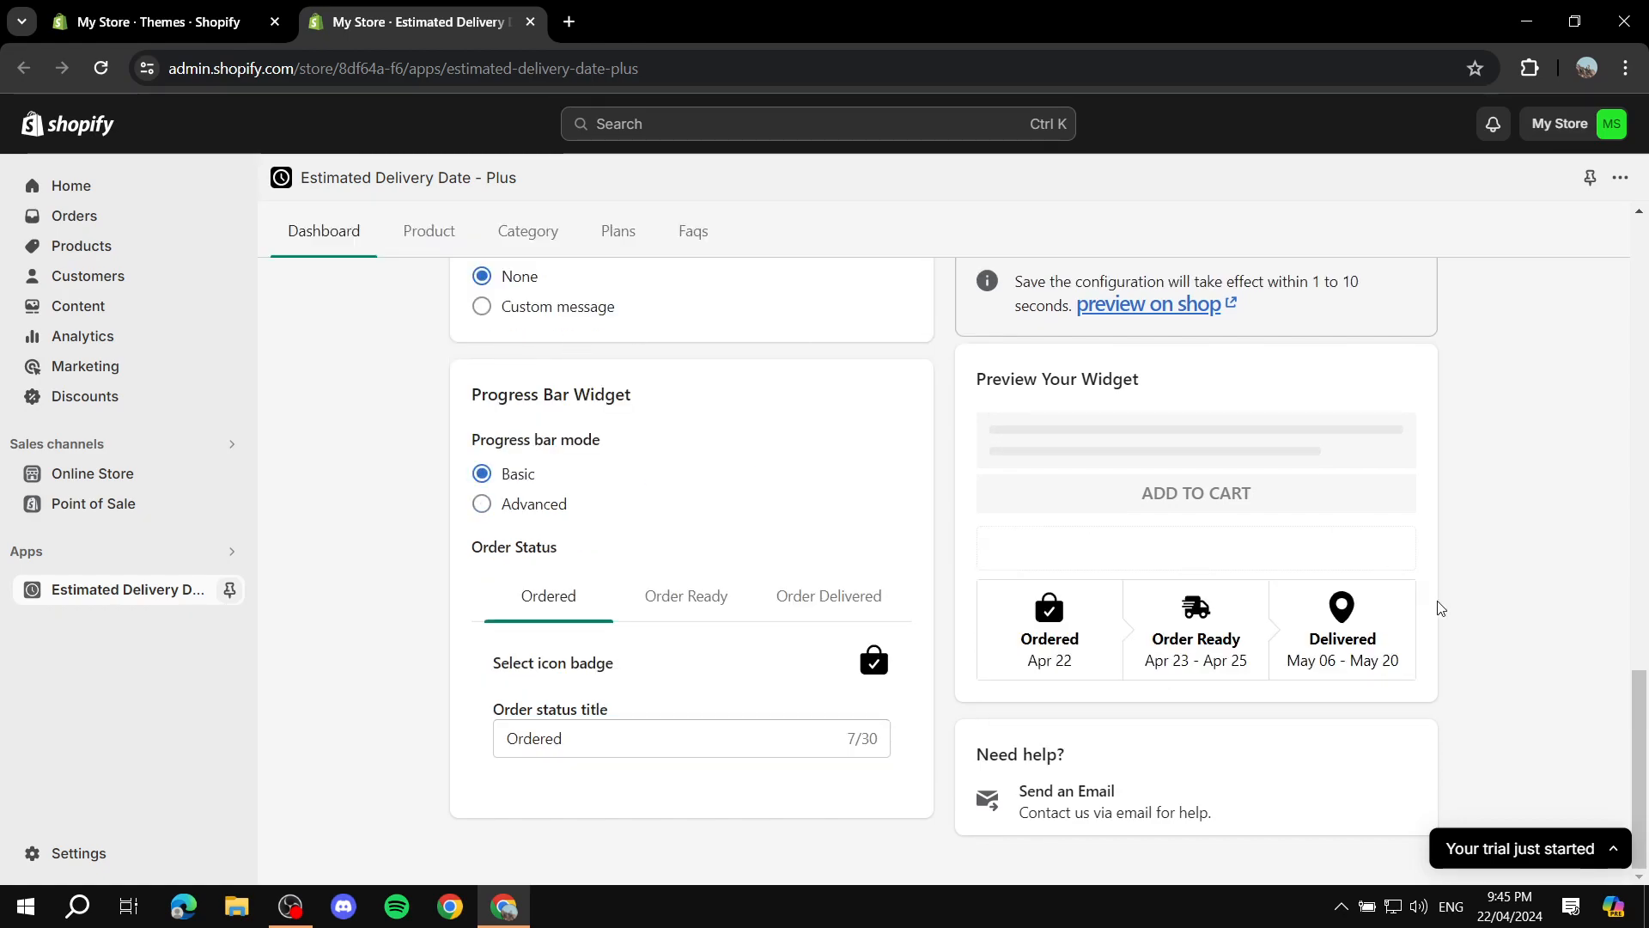
{"action": "left_click", "coordinate": [480, 507]}
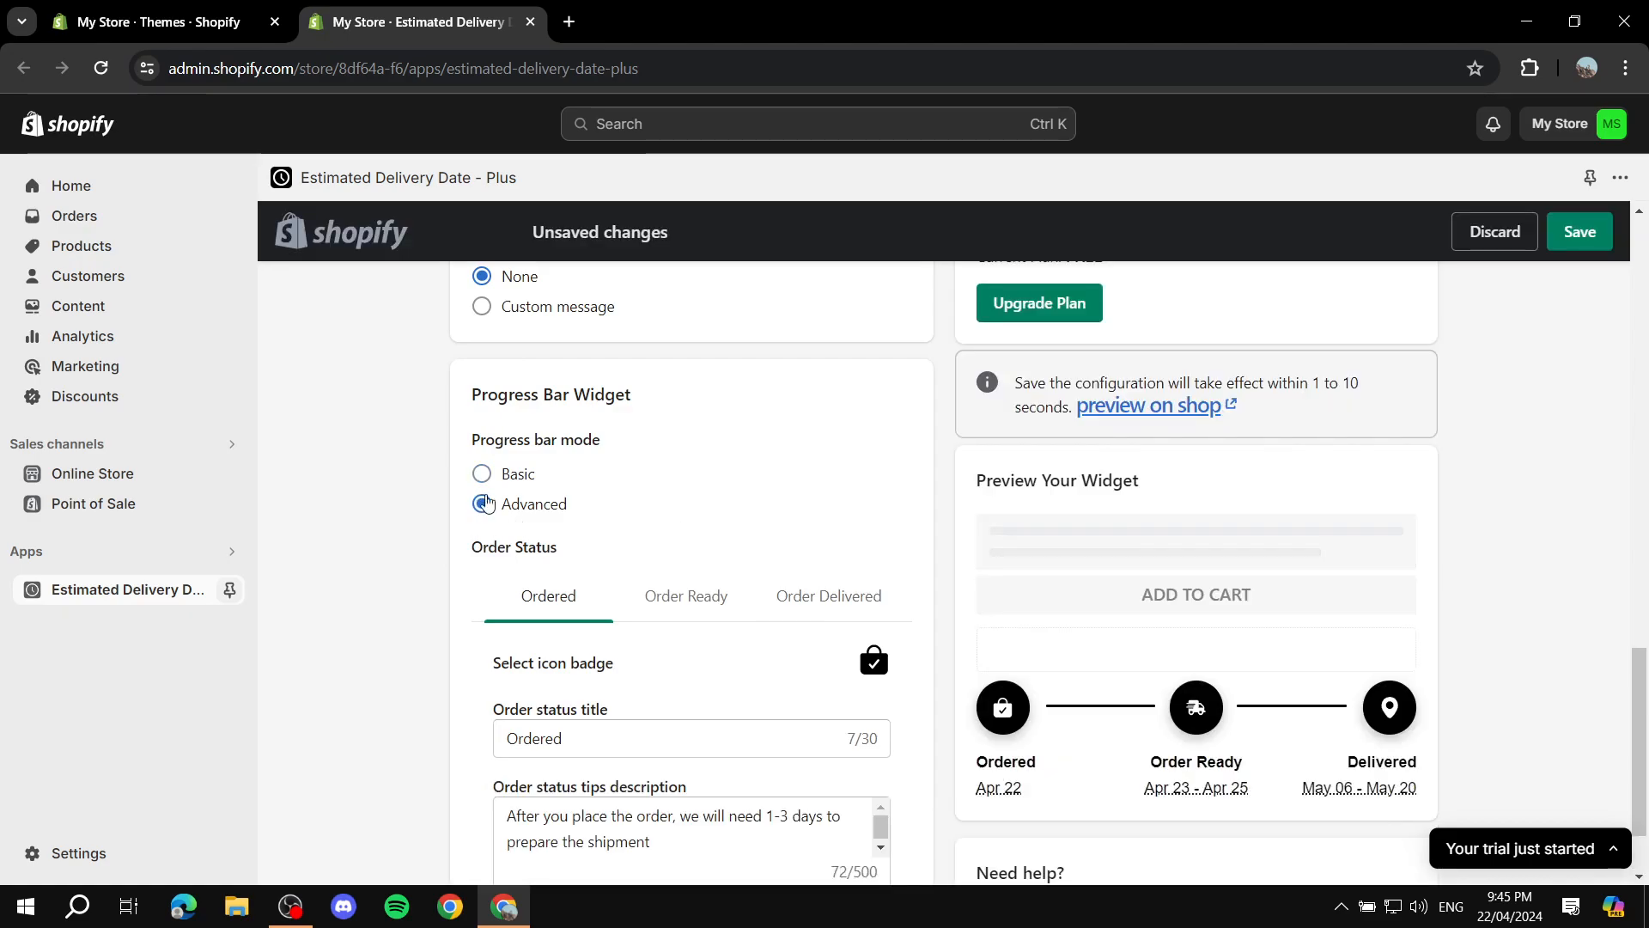
{"action": "scroll", "coordinate": [1151, 575], "scroll_direction": "down", "scroll_amount": 2}
{"action": "scroll", "coordinate": [1185, 593], "scroll_direction": "up", "scroll_amount": 1}
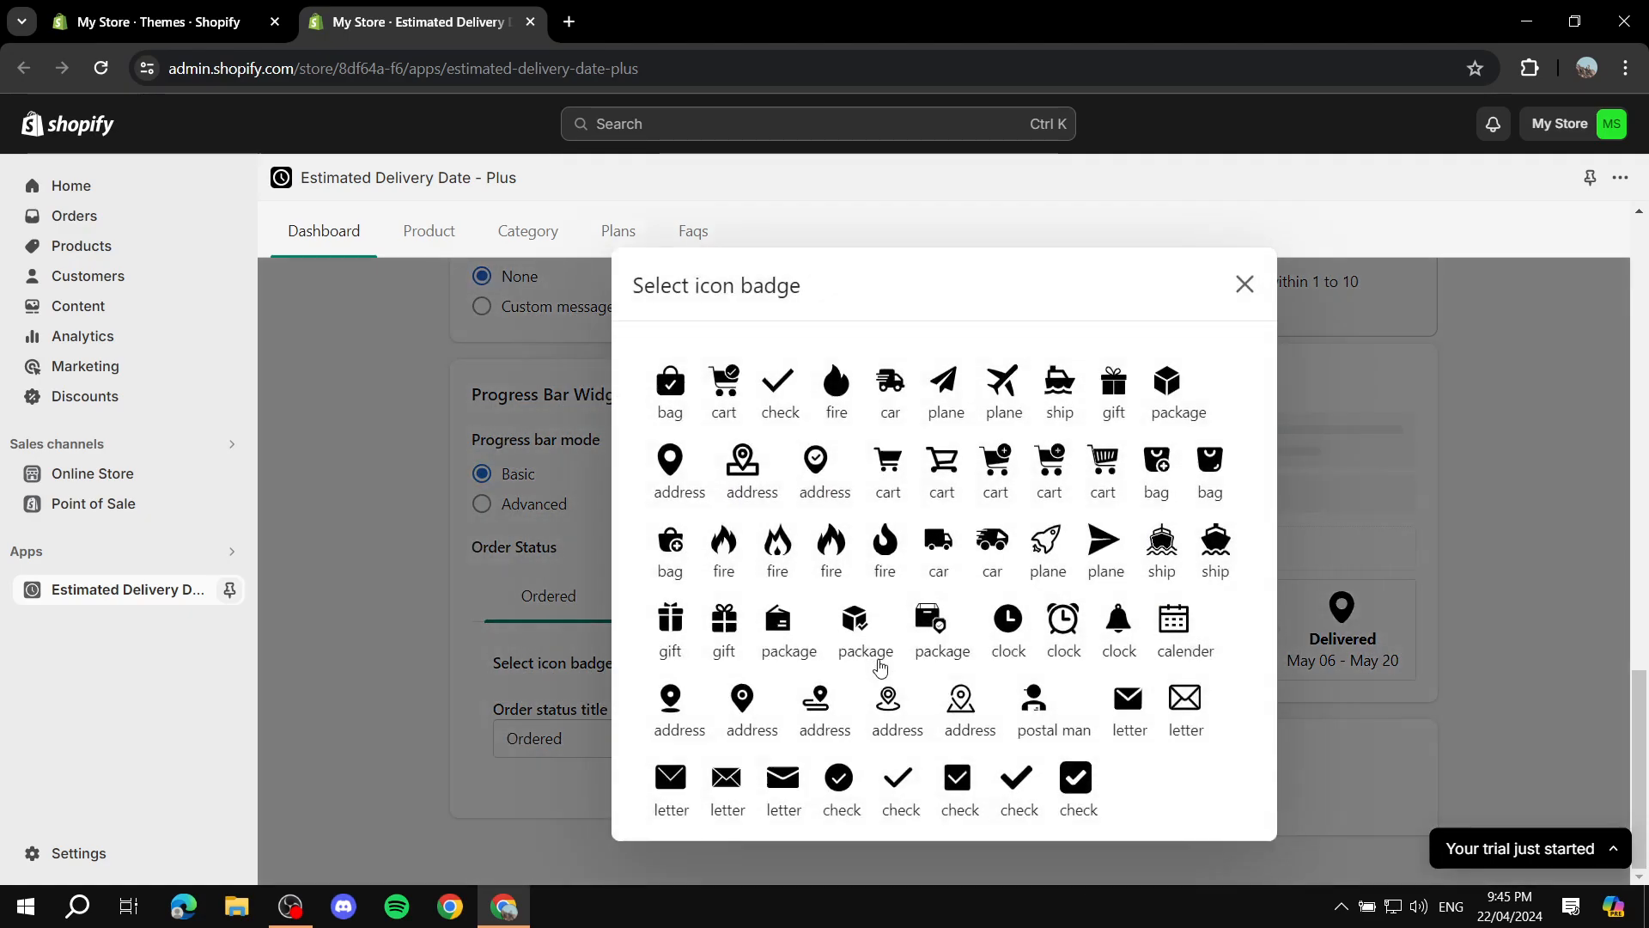
Change the Ordered status icon badge to the plain check icon and select the text of its order status title
{"action": "left_click", "coordinate": [874, 661]}
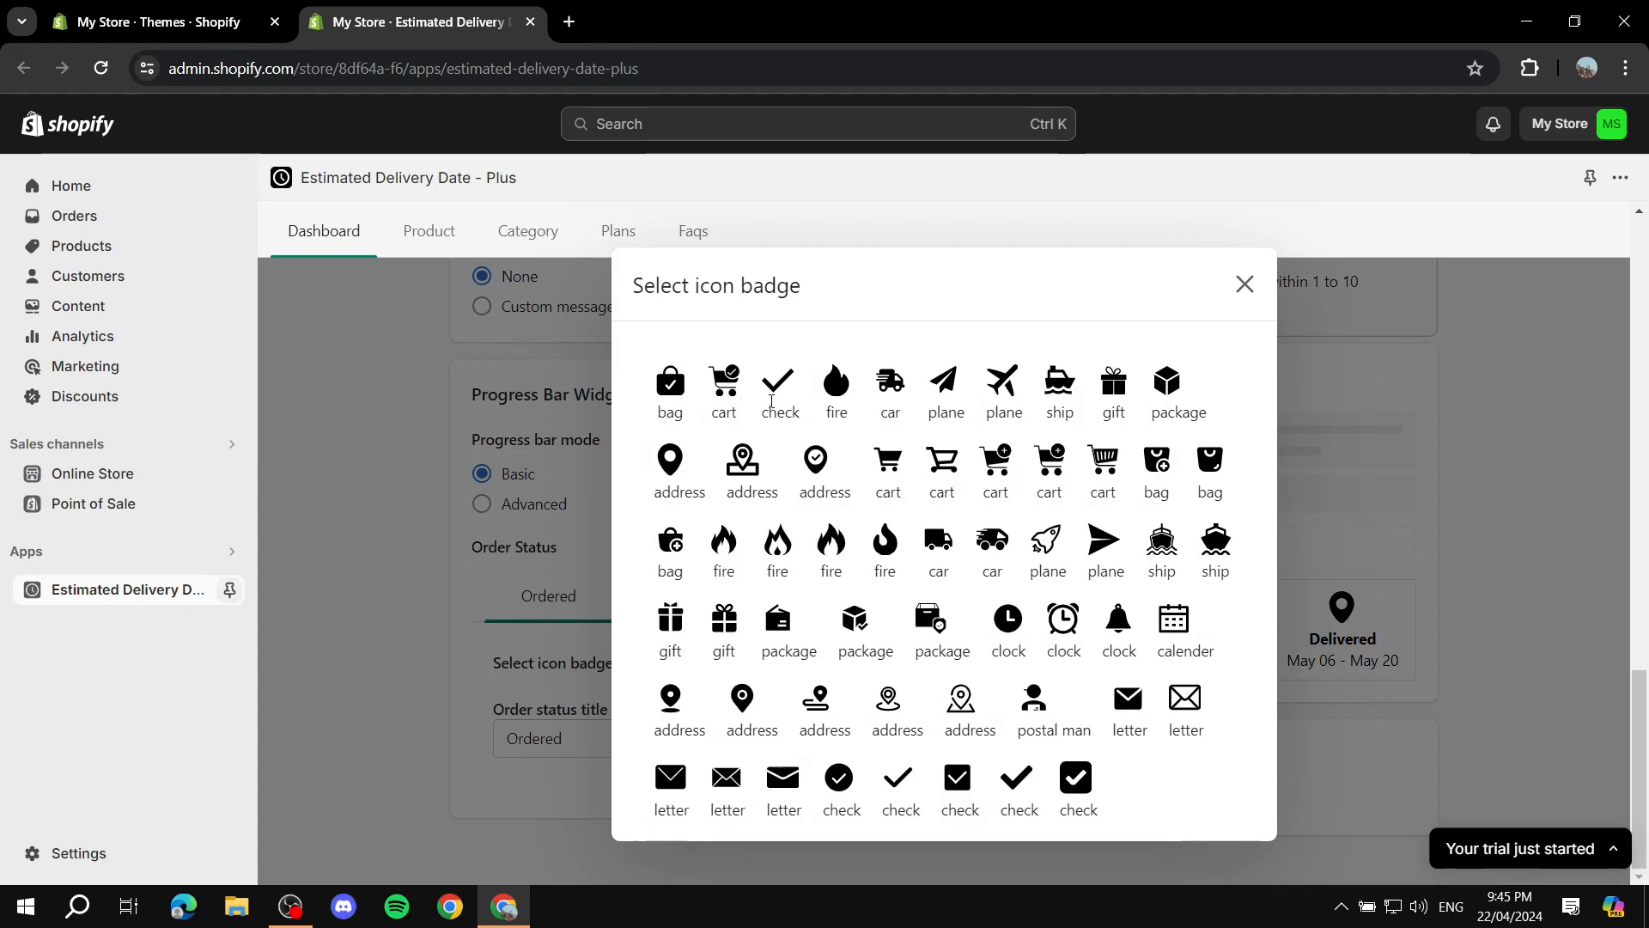
{"action": "left_click", "coordinate": [776, 397]}
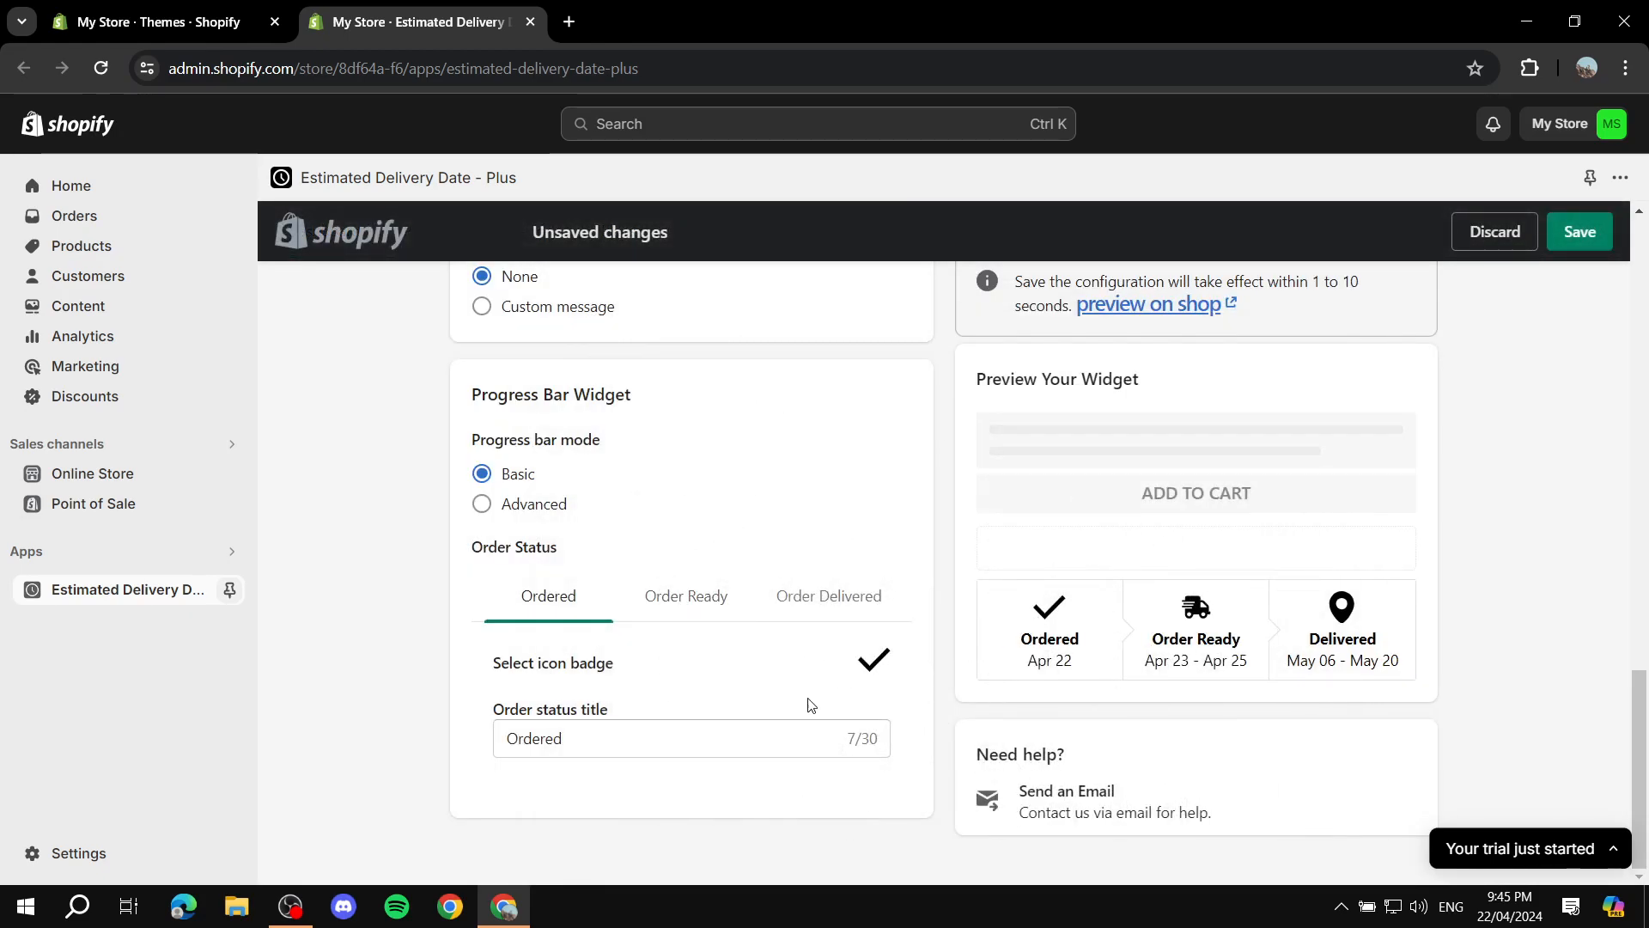
{"action": "left_click_drag", "start_coordinate": [732, 726], "coordinate": [457, 729]}
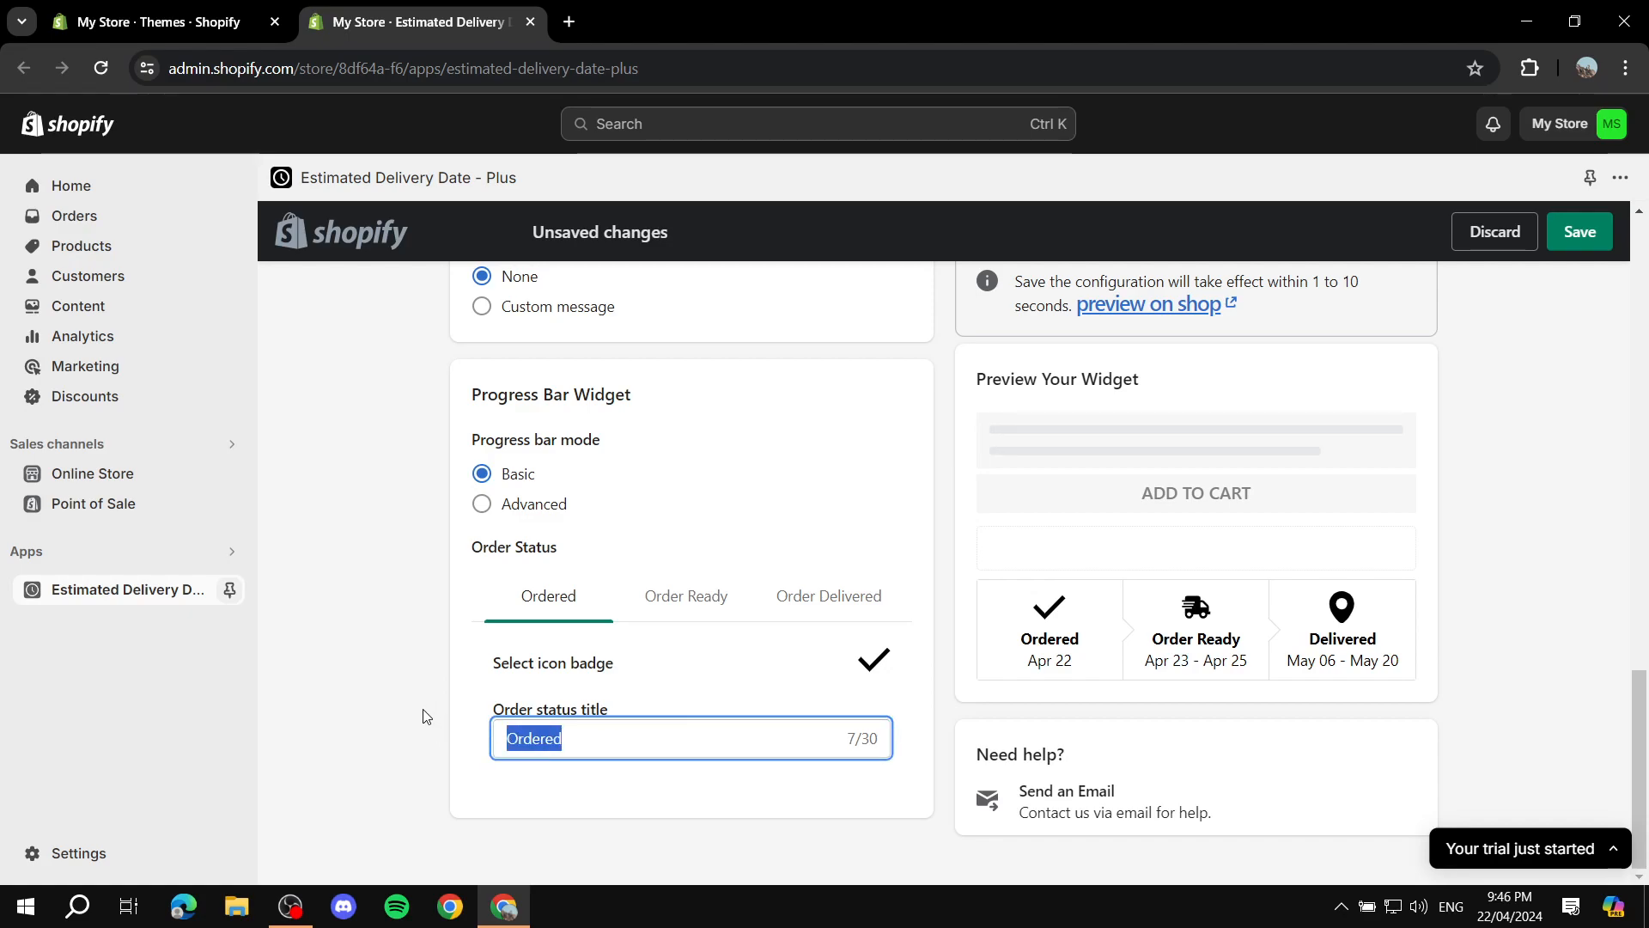
Show the Order Ready status settings and find the matching title in the widget preview
{"action": "left_click", "coordinate": [702, 593]}
{"action": "left_click", "coordinate": [703, 594]}
{"action": "scroll", "coordinate": [791, 612], "scroll_direction": "down", "scroll_amount": 2}
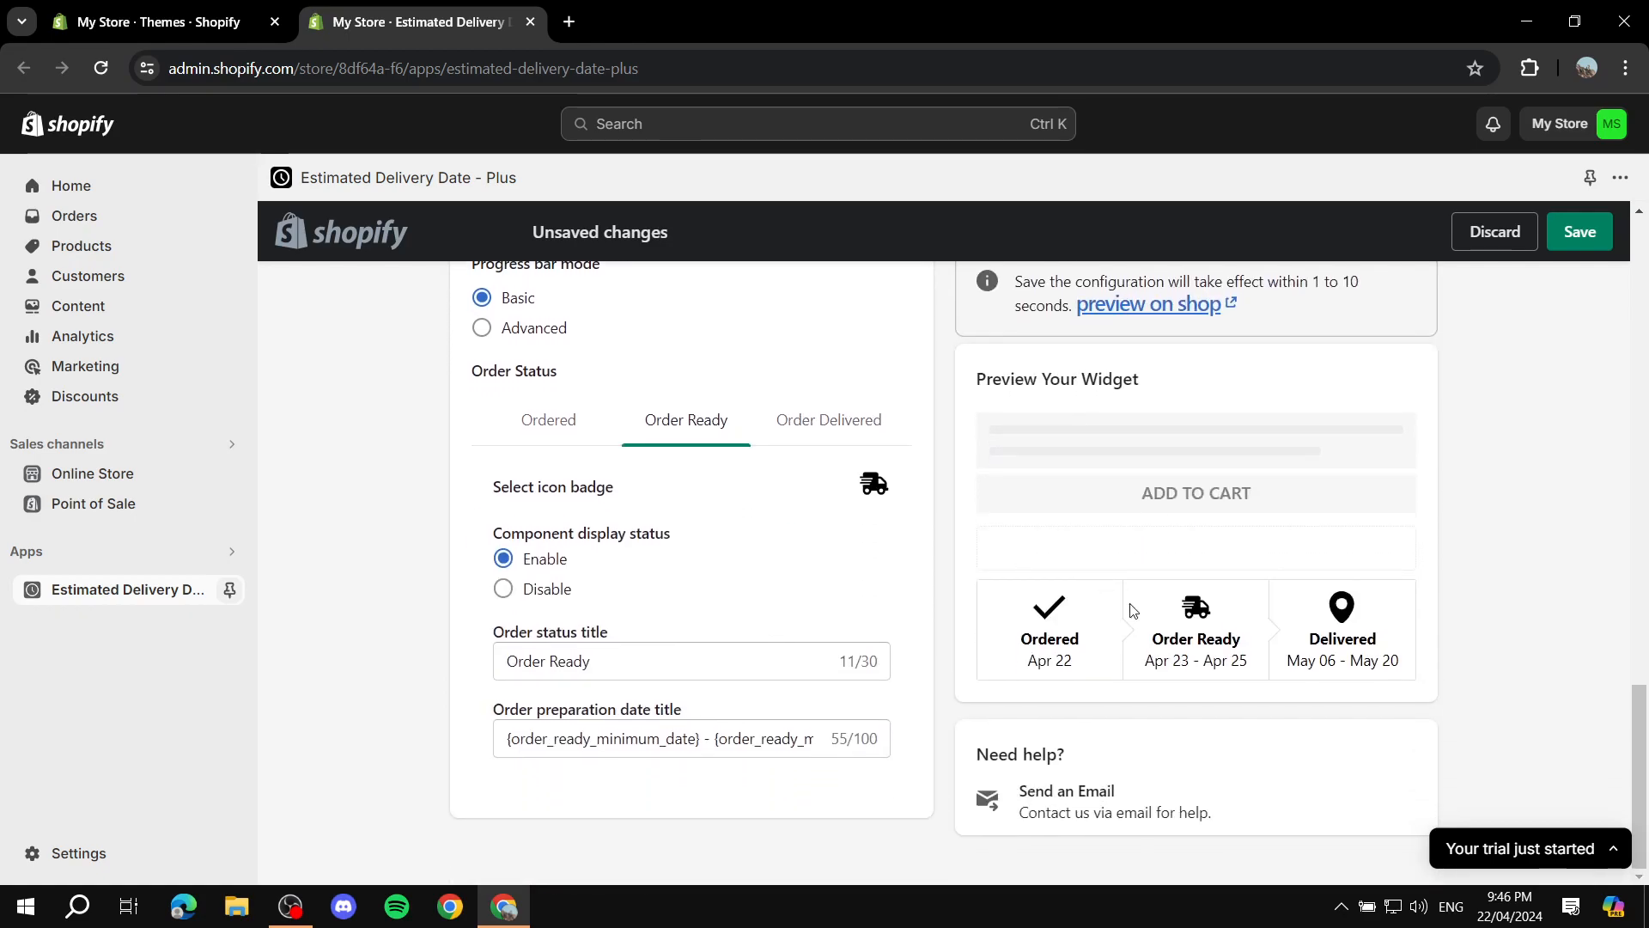
{"action": "left_click_drag", "start_coordinate": [1129, 637], "coordinate": [1252, 644]}
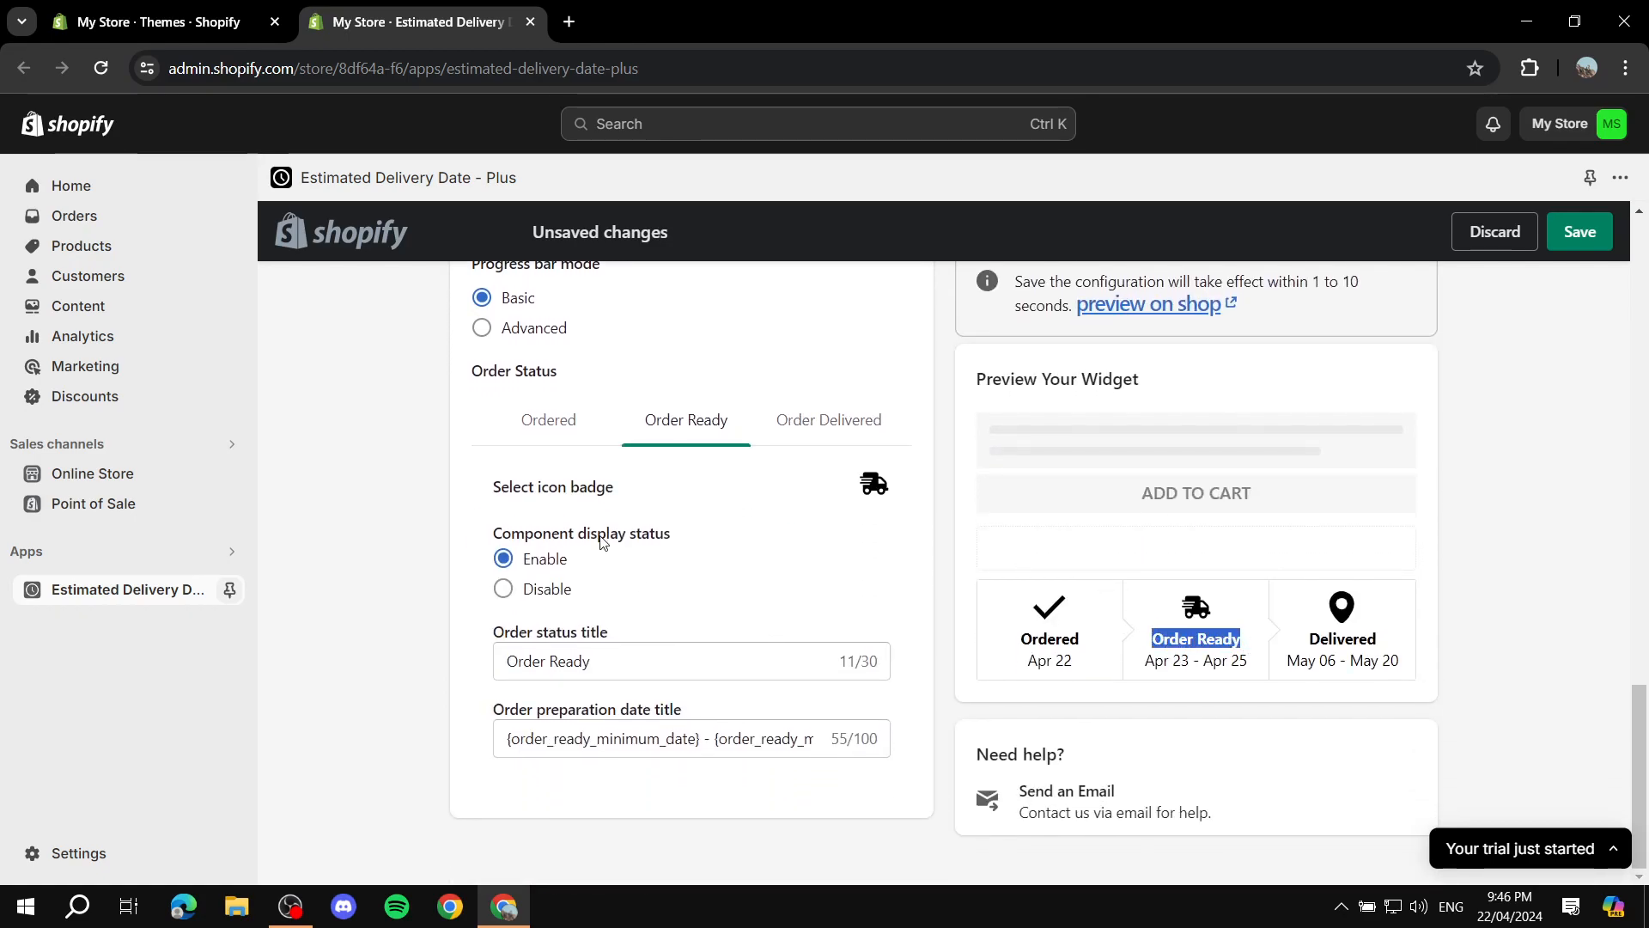
Change the Order Ready status icon badge to the gift icon
{"action": "left_click", "coordinate": [874, 486]}
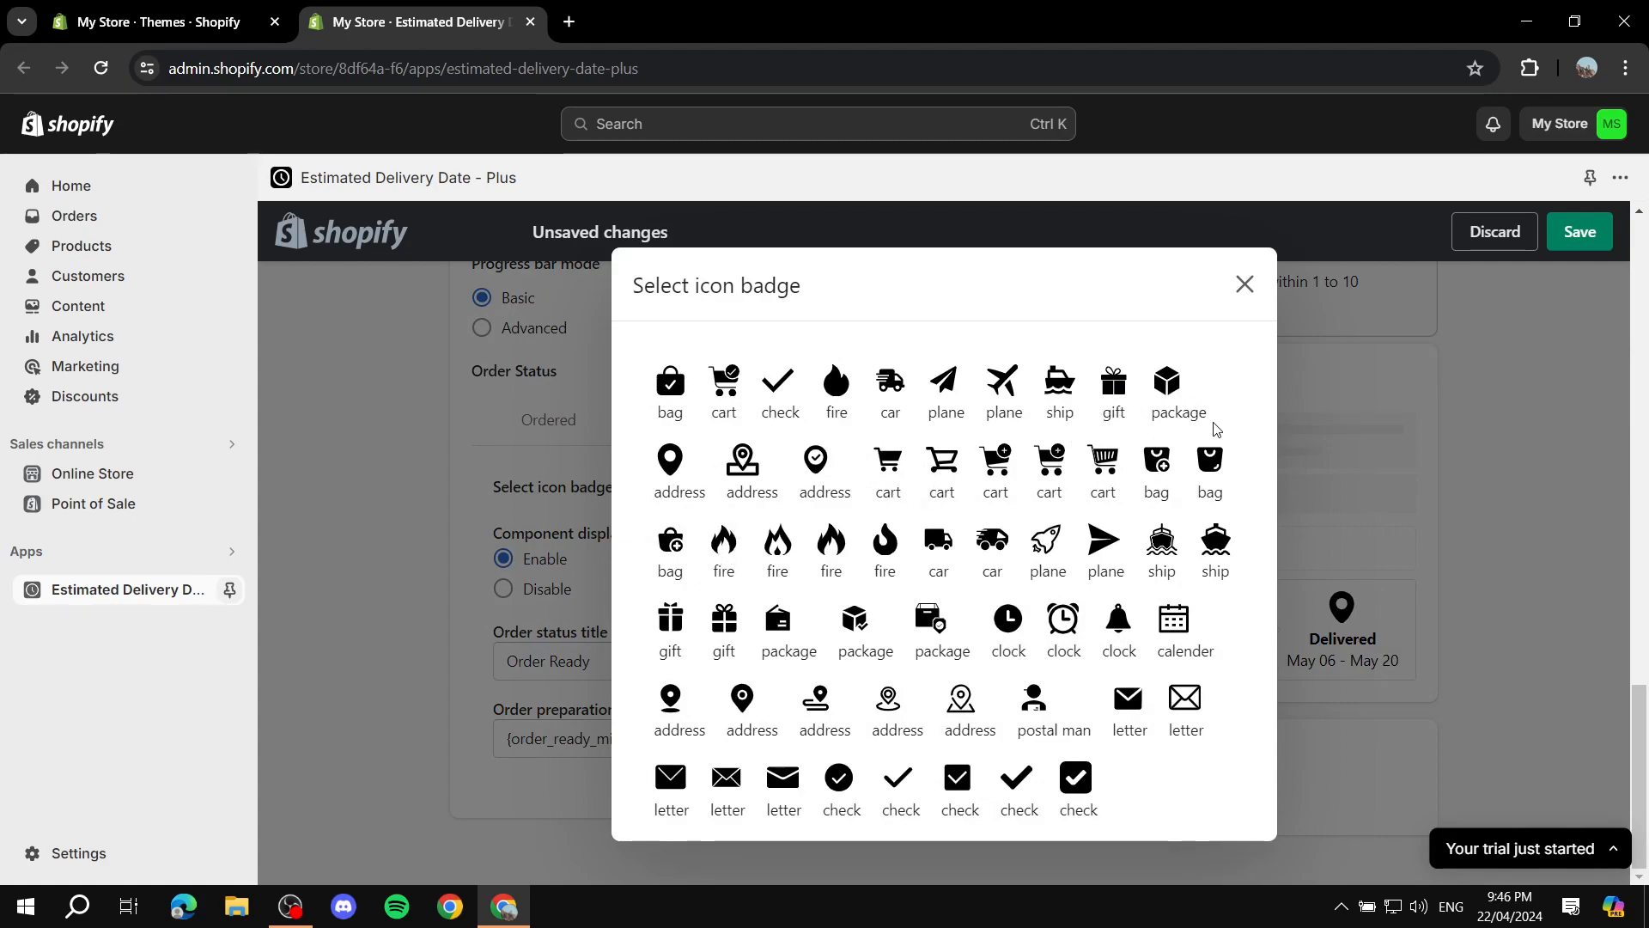
{"action": "left_click", "coordinate": [1110, 386]}
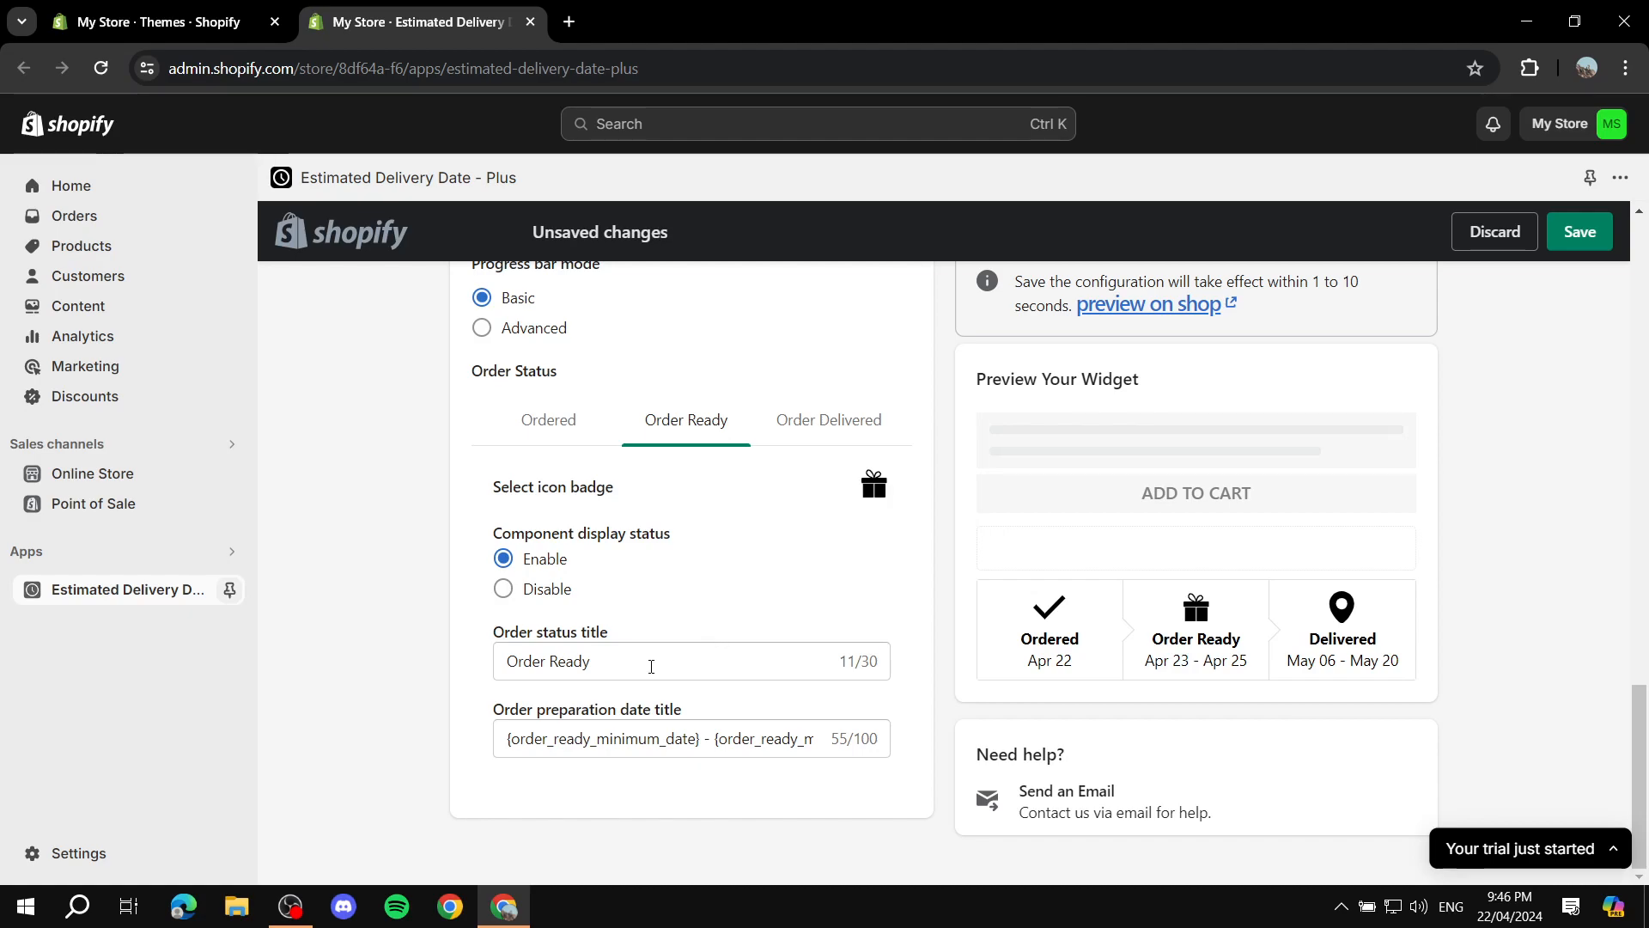
Try disabling the component display status of Order Ready and switch it back to Enable
{"action": "left_click_drag", "start_coordinate": [499, 535], "coordinate": [687, 549]}
{"action": "left_click", "coordinate": [522, 591]}
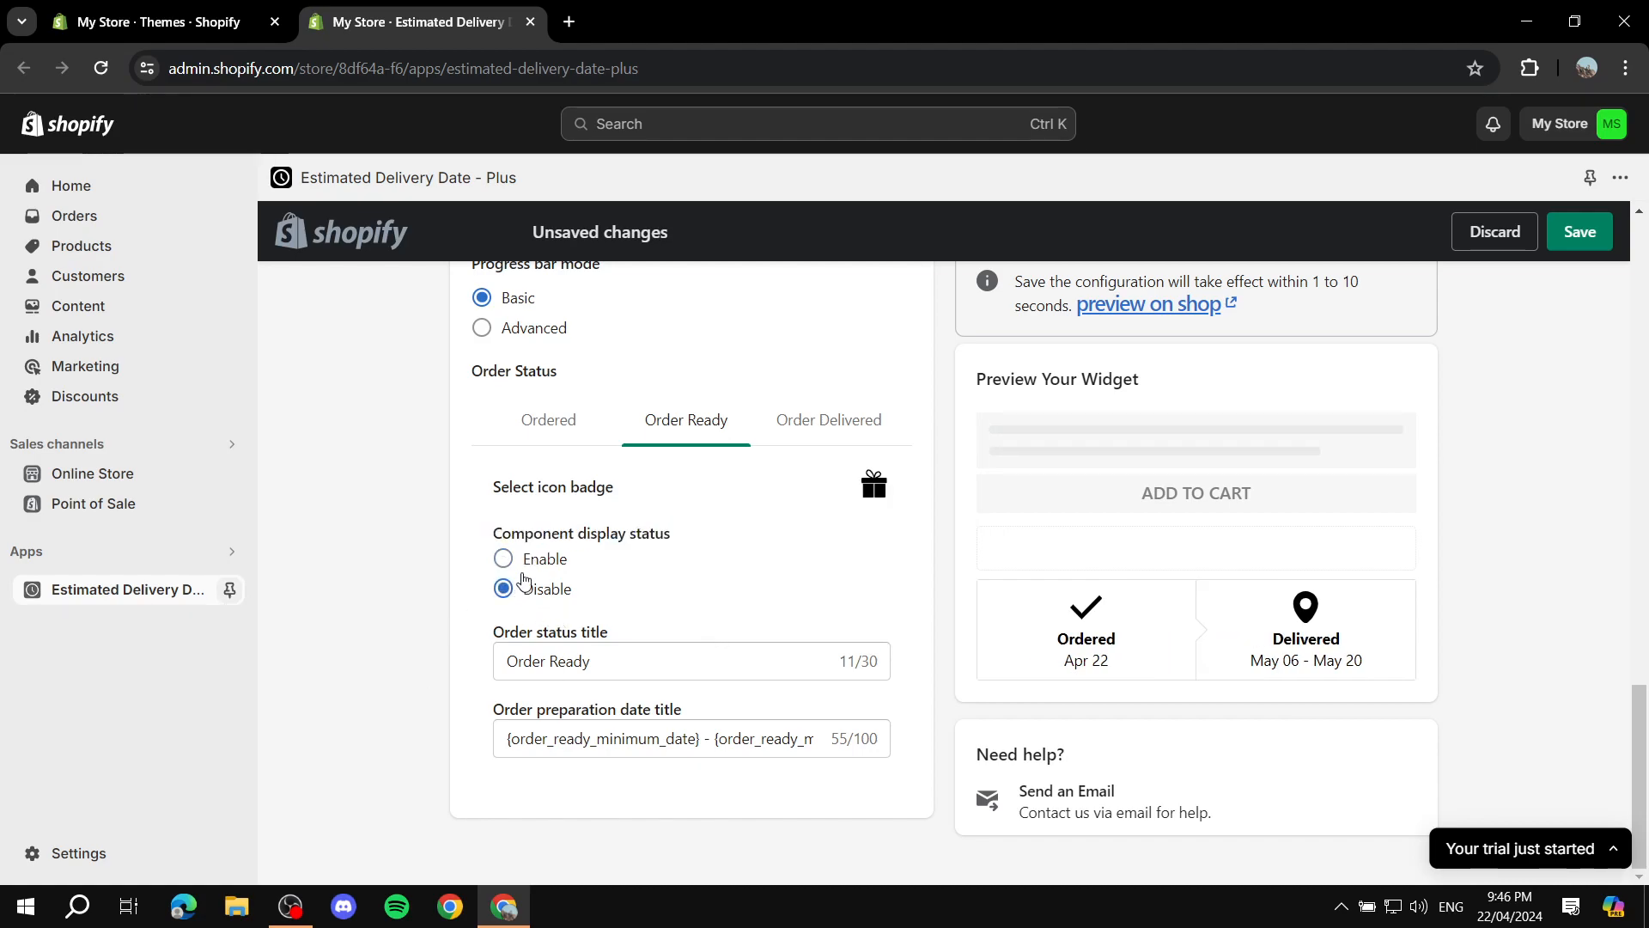
{"action": "left_click", "coordinate": [525, 562]}
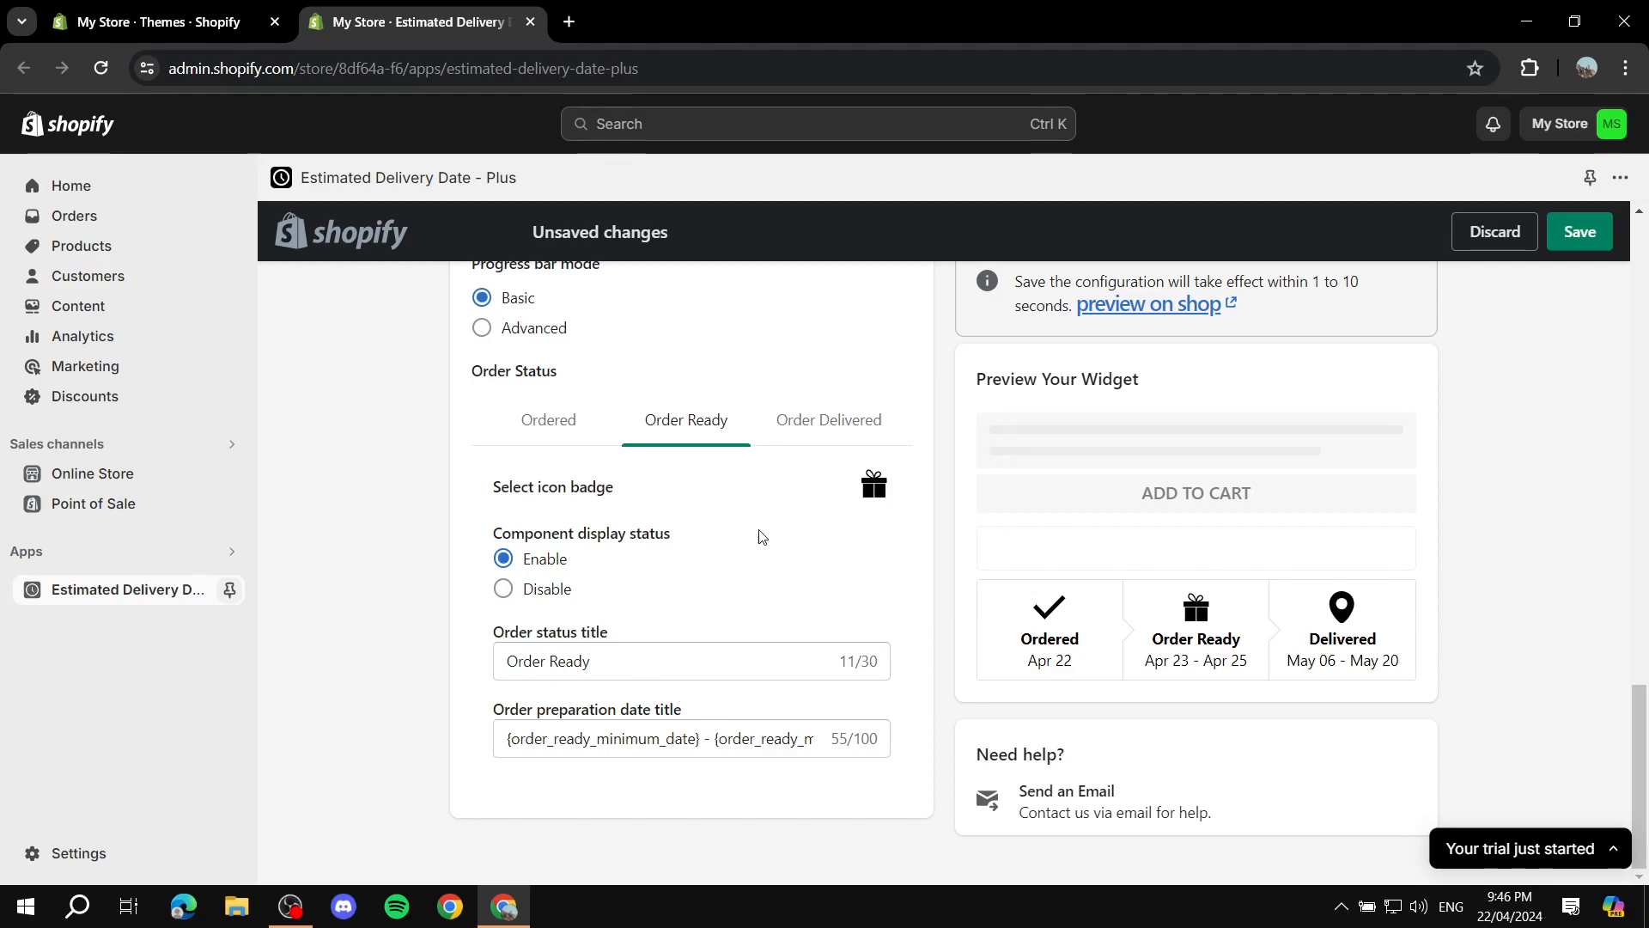
Show the Order Delivered status settings and look through its icon badge choices without picking one
{"action": "left_click", "coordinate": [827, 424]}
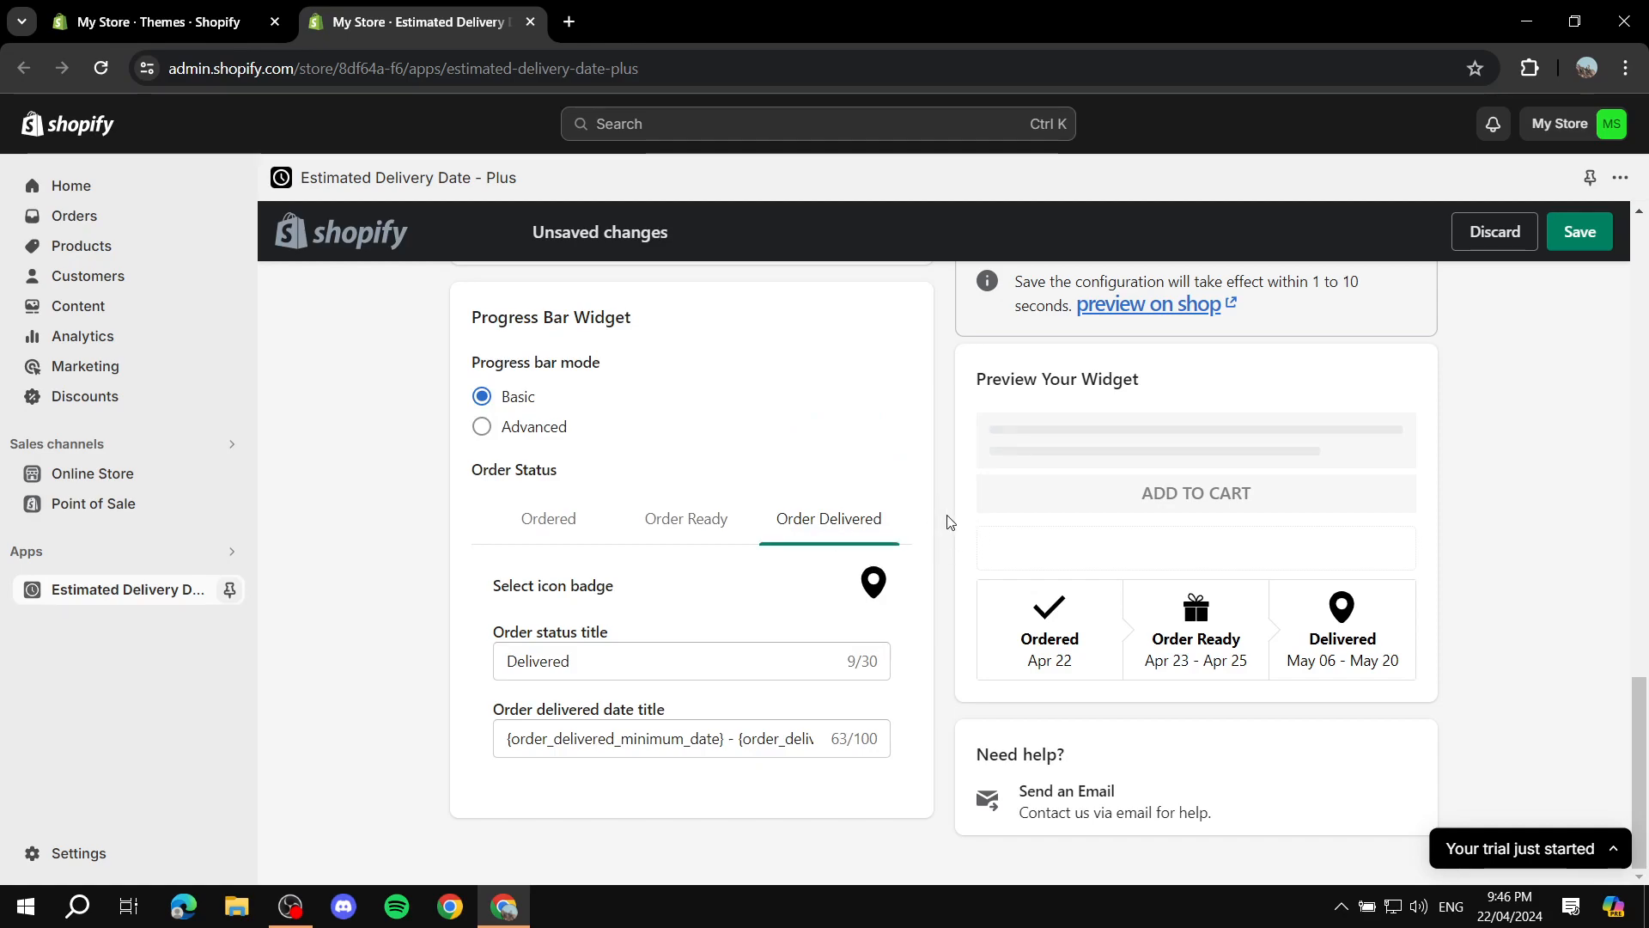
{"action": "left_click", "coordinate": [865, 589]}
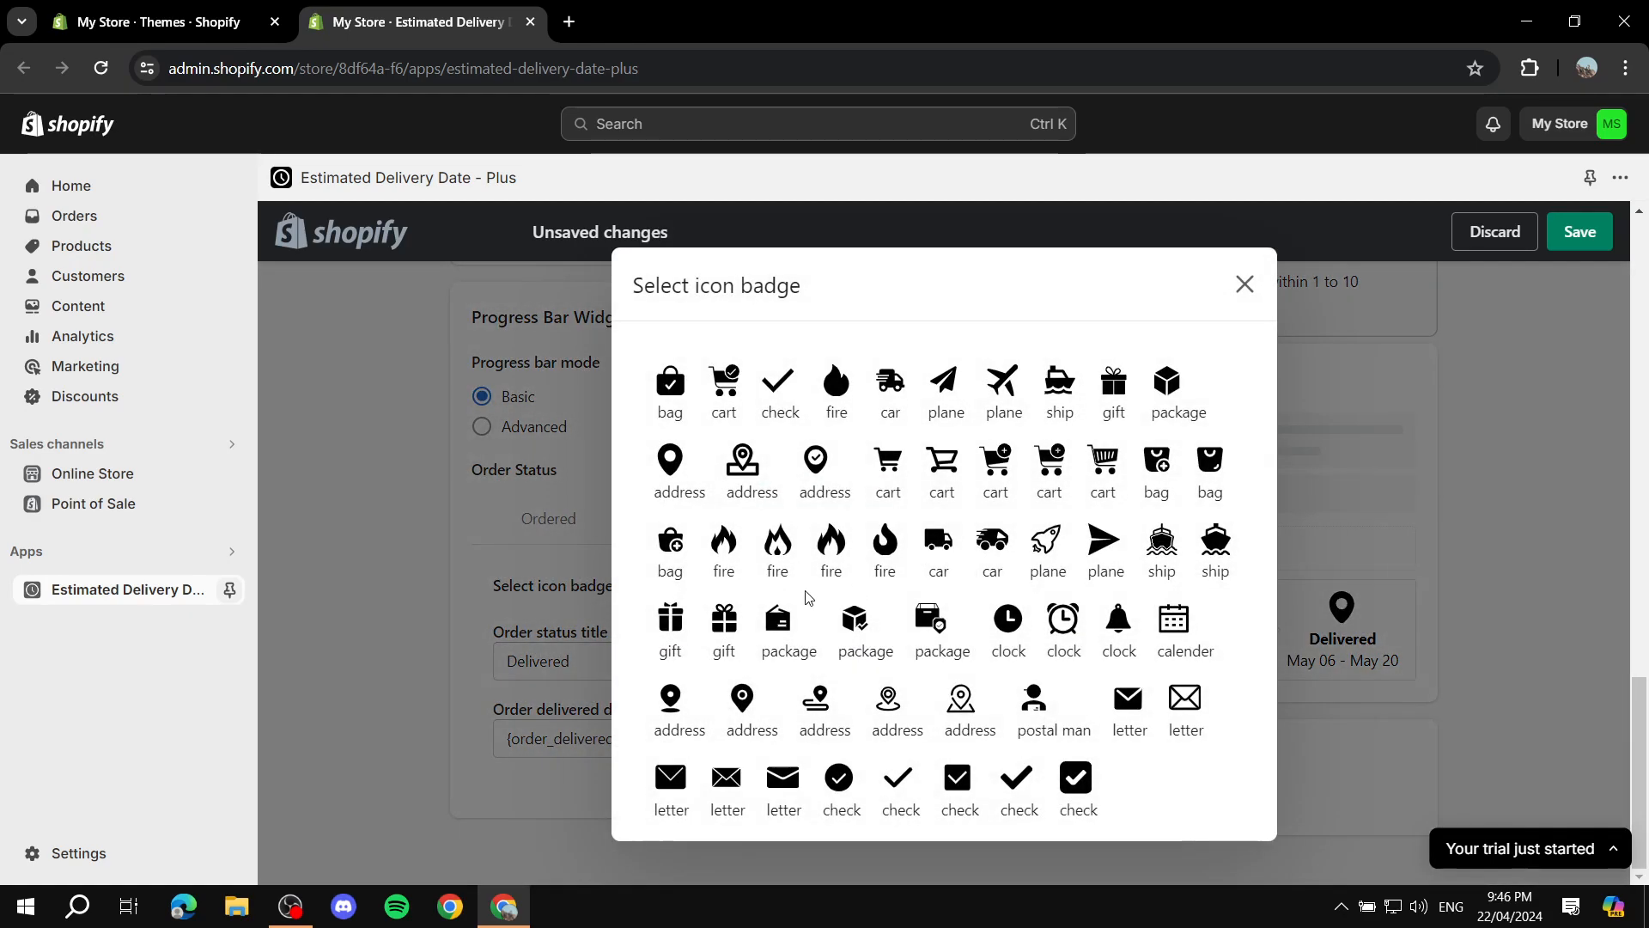
{"action": "left_click", "coordinate": [1245, 284]}
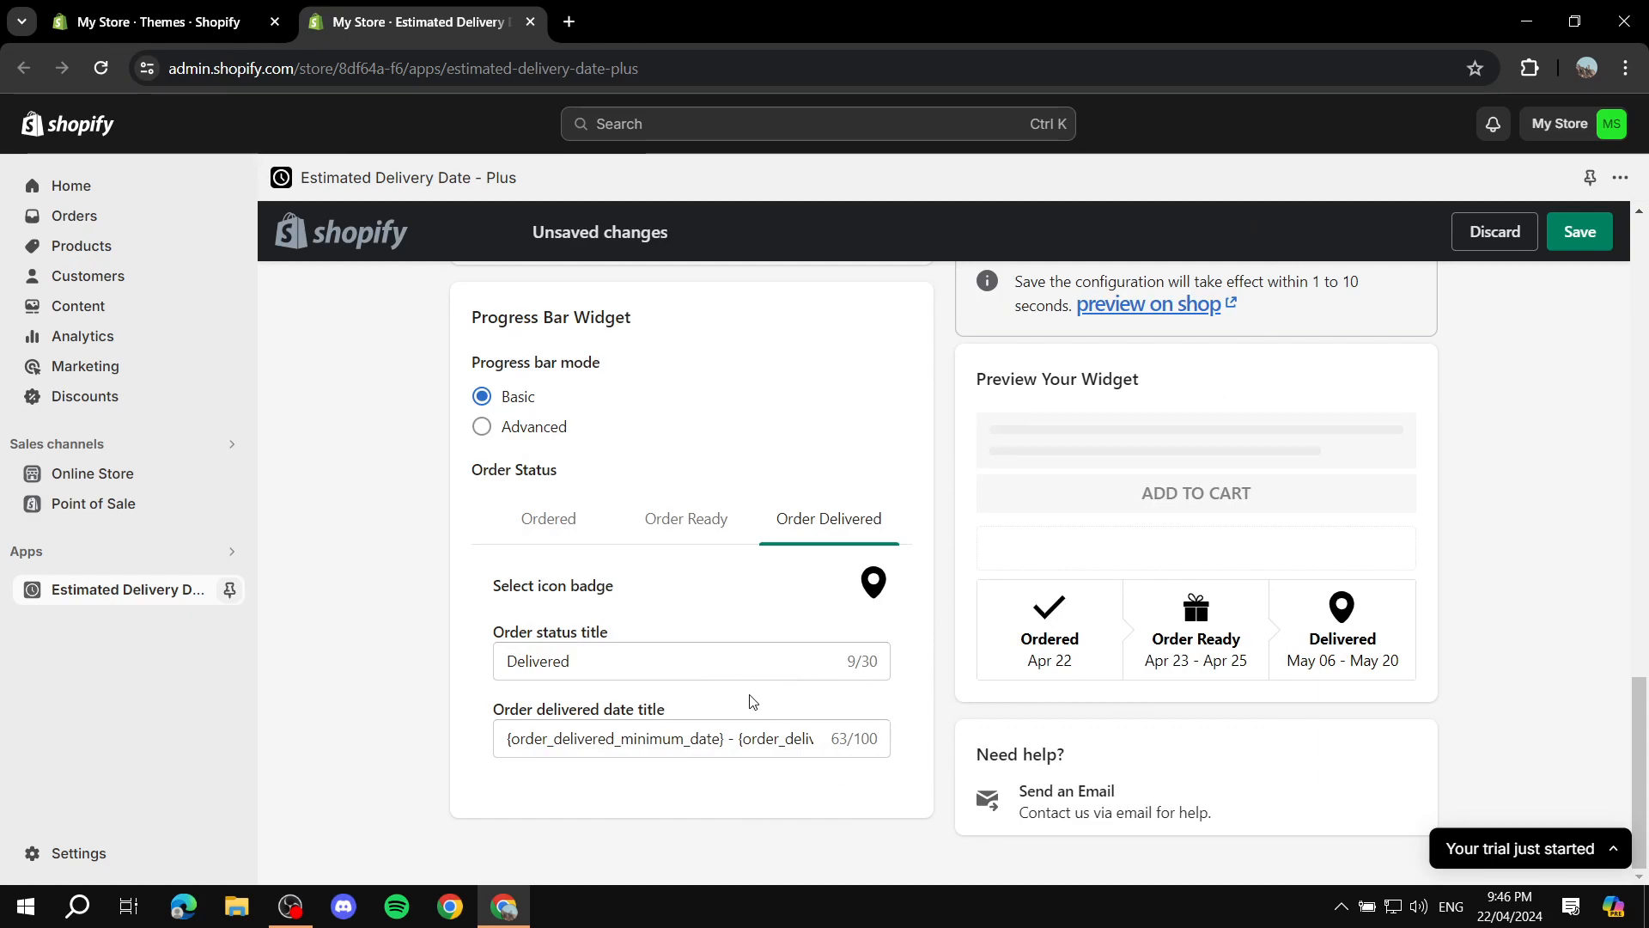
Go to the app's date range settings and examine the order delivery working days
{"action": "scroll", "coordinate": [752, 702], "scroll_direction": "up", "scroll_amount": 15}
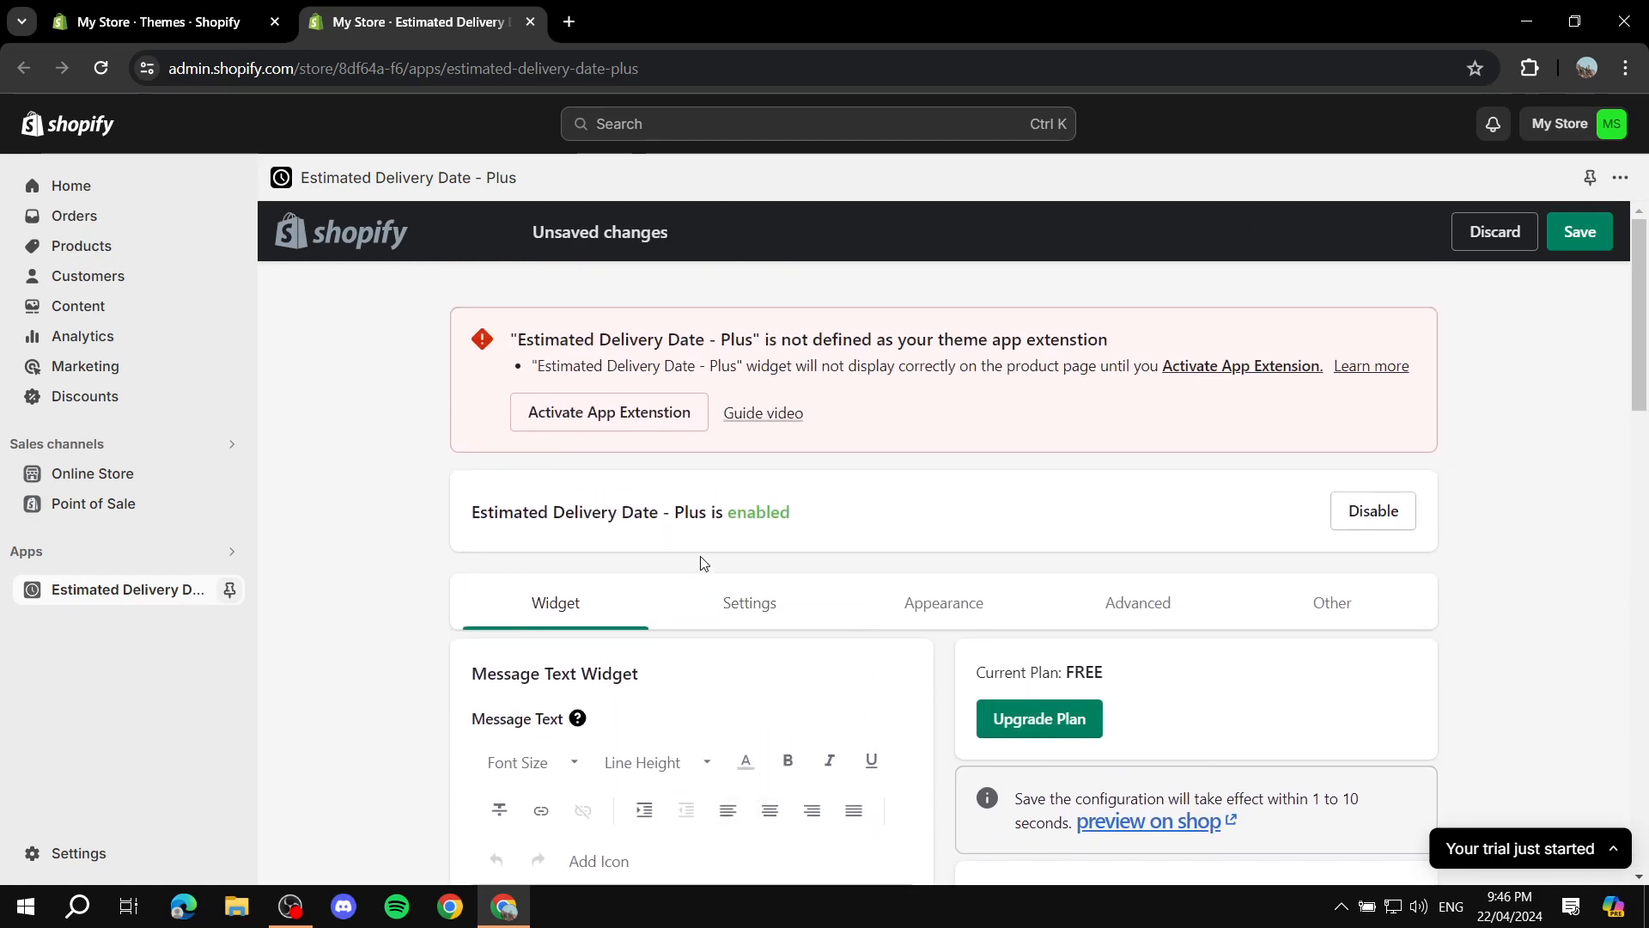
{"action": "left_click", "coordinate": [756, 612]}
{"action": "scroll", "coordinate": [837, 618], "scroll_direction": "down", "scroll_amount": 4}
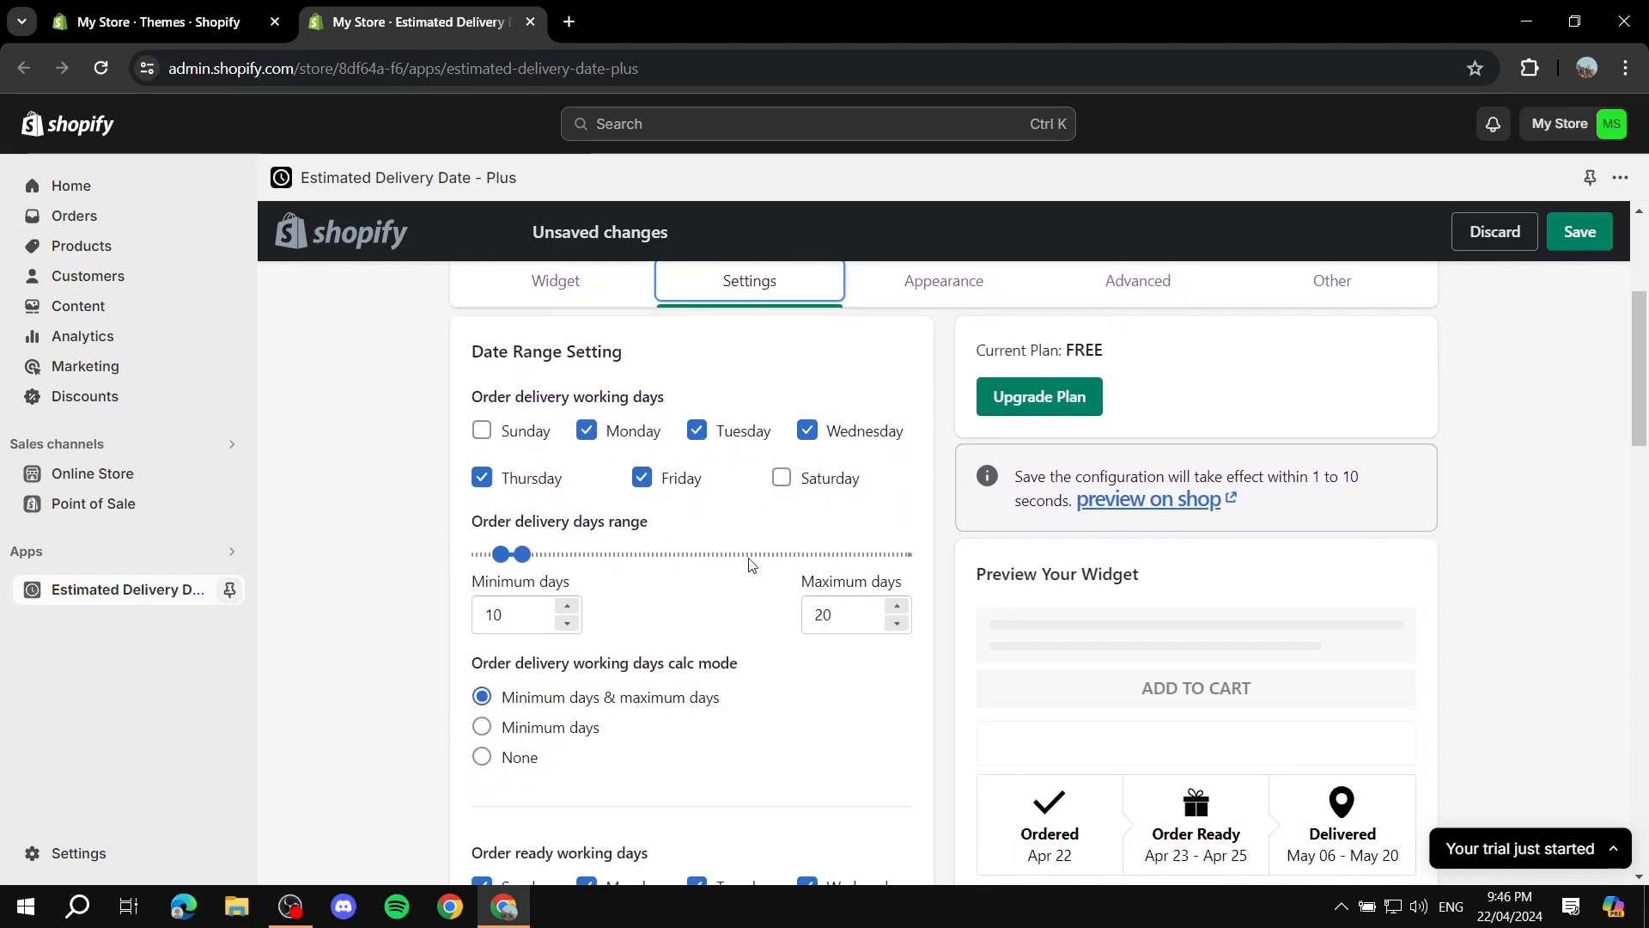
{"action": "left_click_drag", "start_coordinate": [468, 395], "coordinate": [687, 397]}
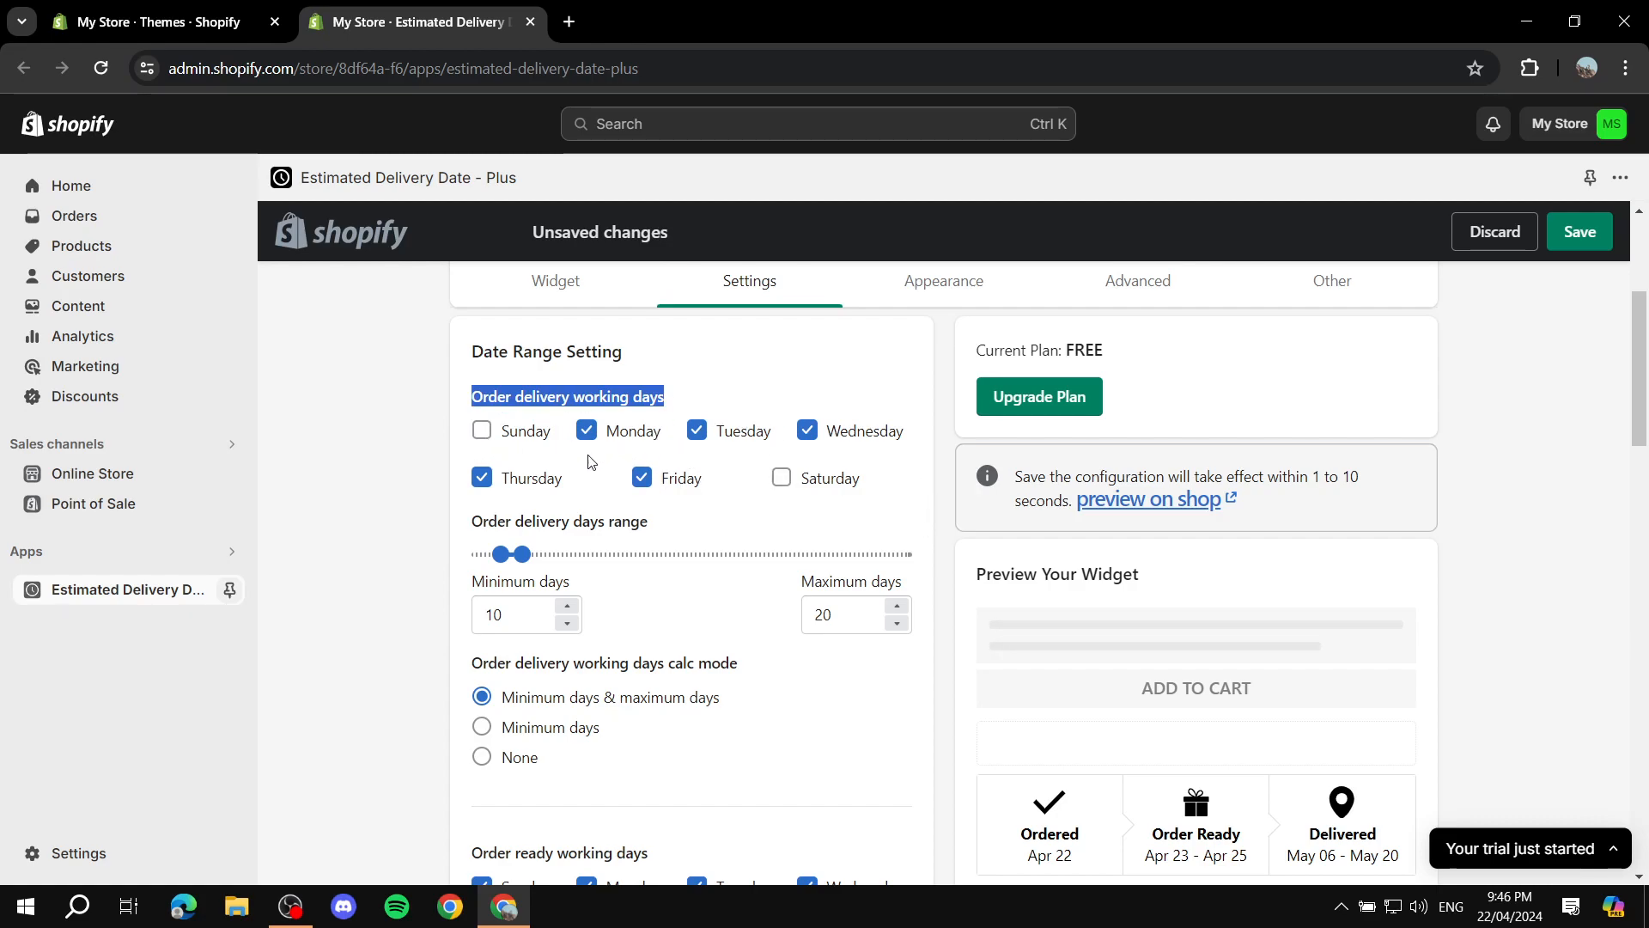
{"action": "left_click", "coordinate": [406, 487]}
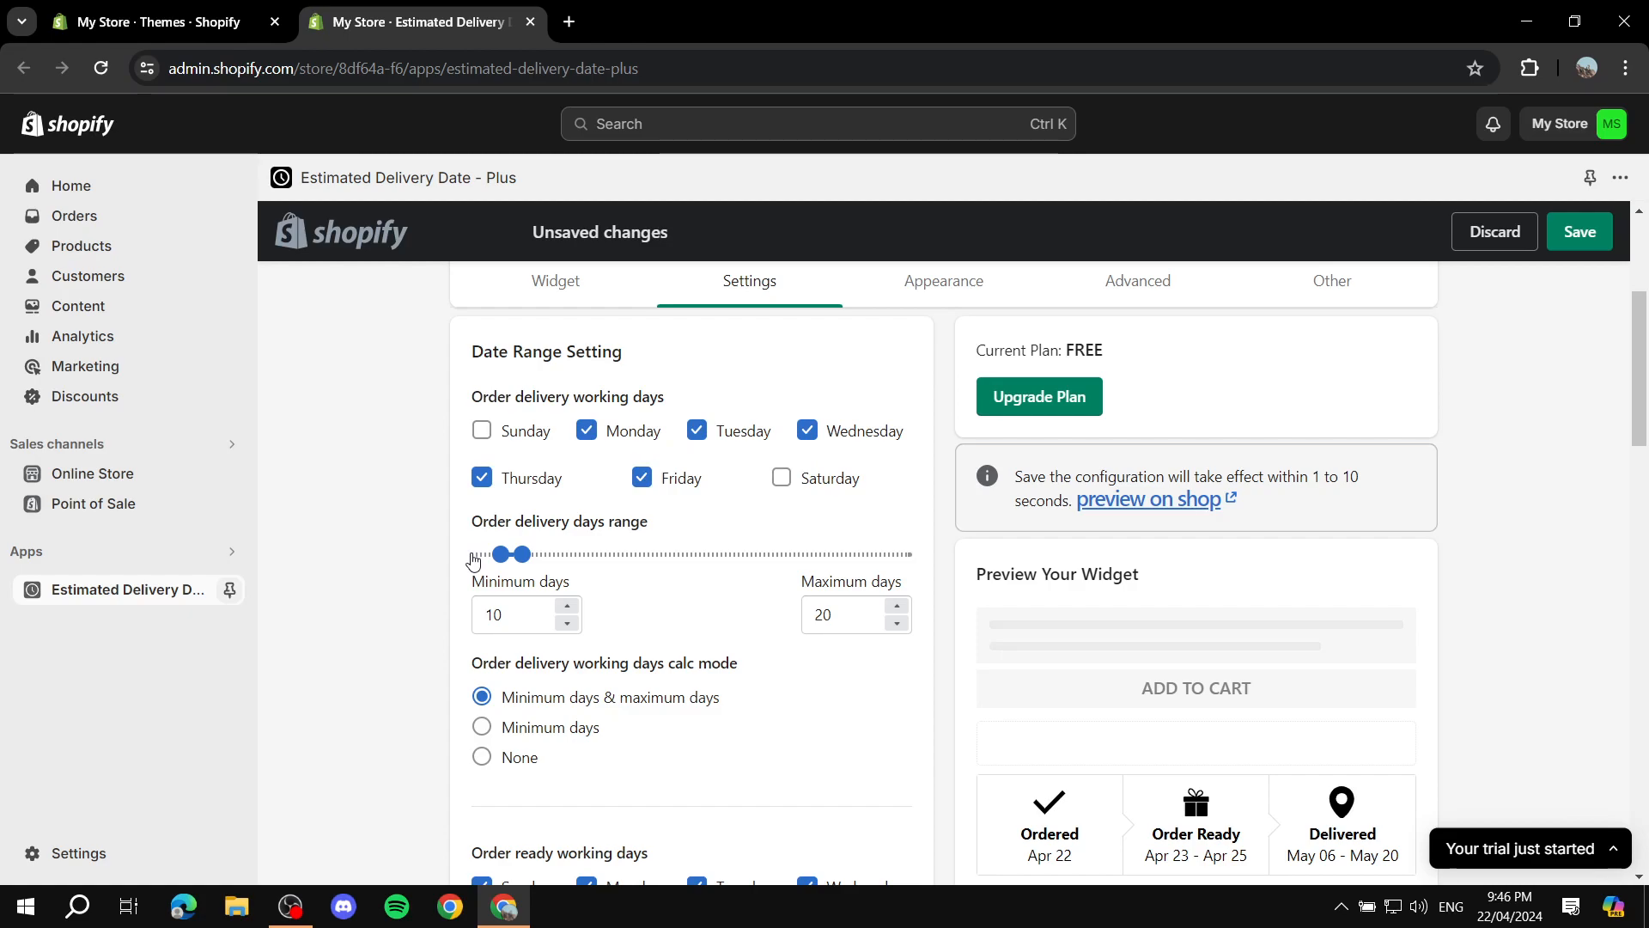
Set the minimum days of the order delivery days range to 5
{"action": "scroll", "coordinate": [621, 584], "scroll_direction": "down", "scroll_amount": 2}
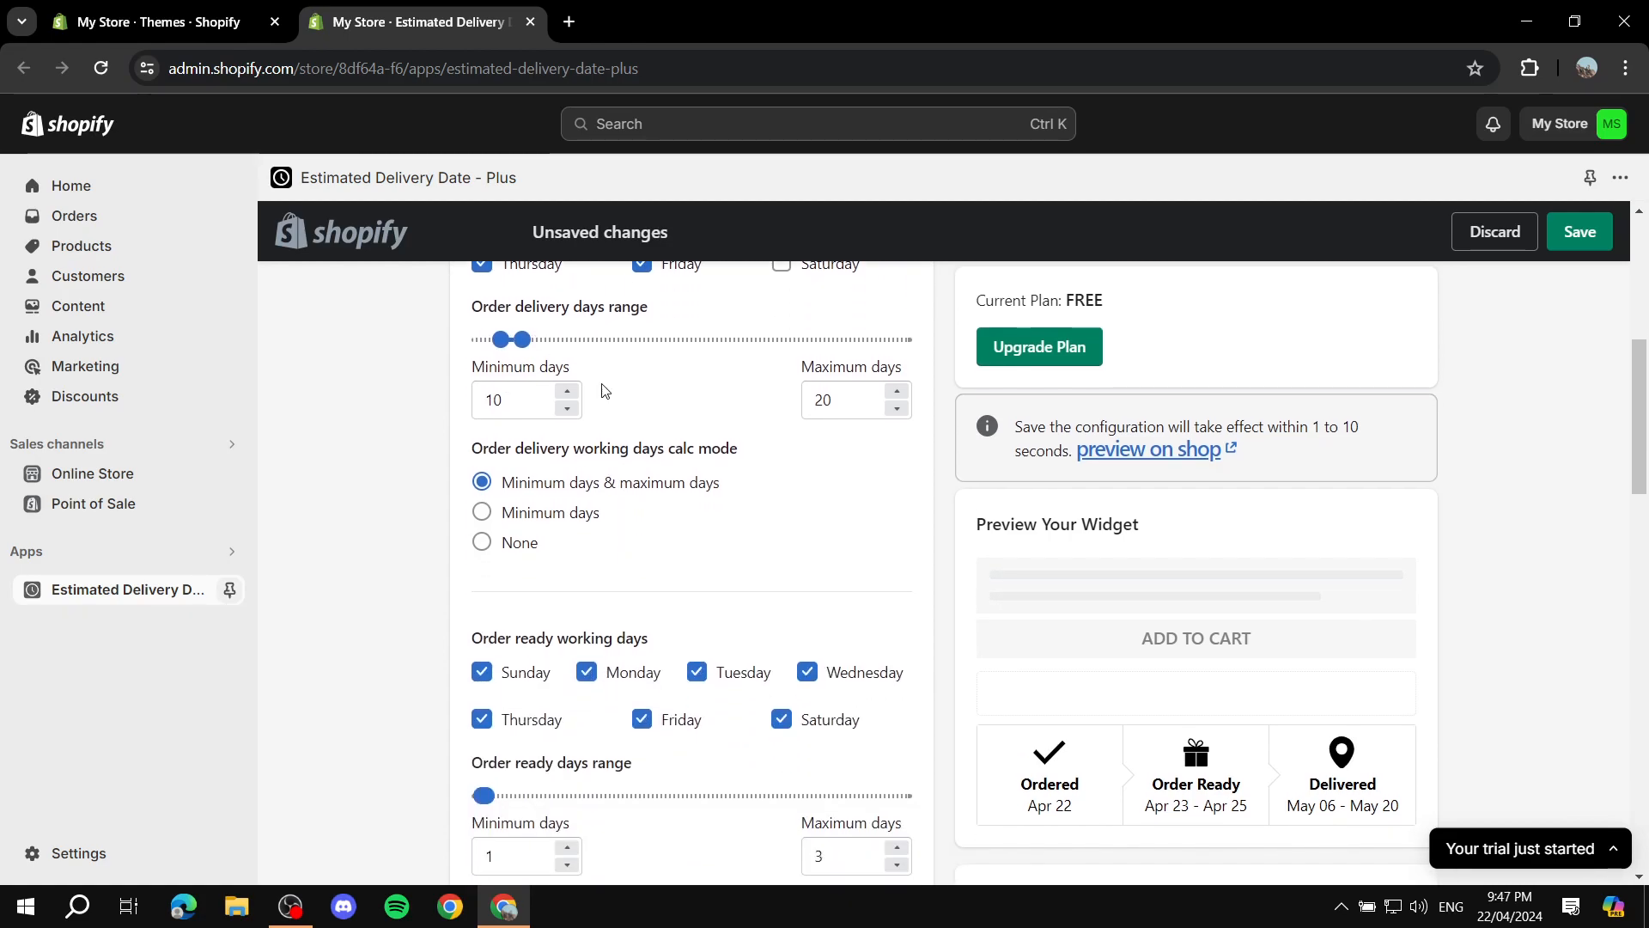
{"action": "scroll", "coordinate": [567, 446], "scroll_direction": "up", "scroll_amount": 1}
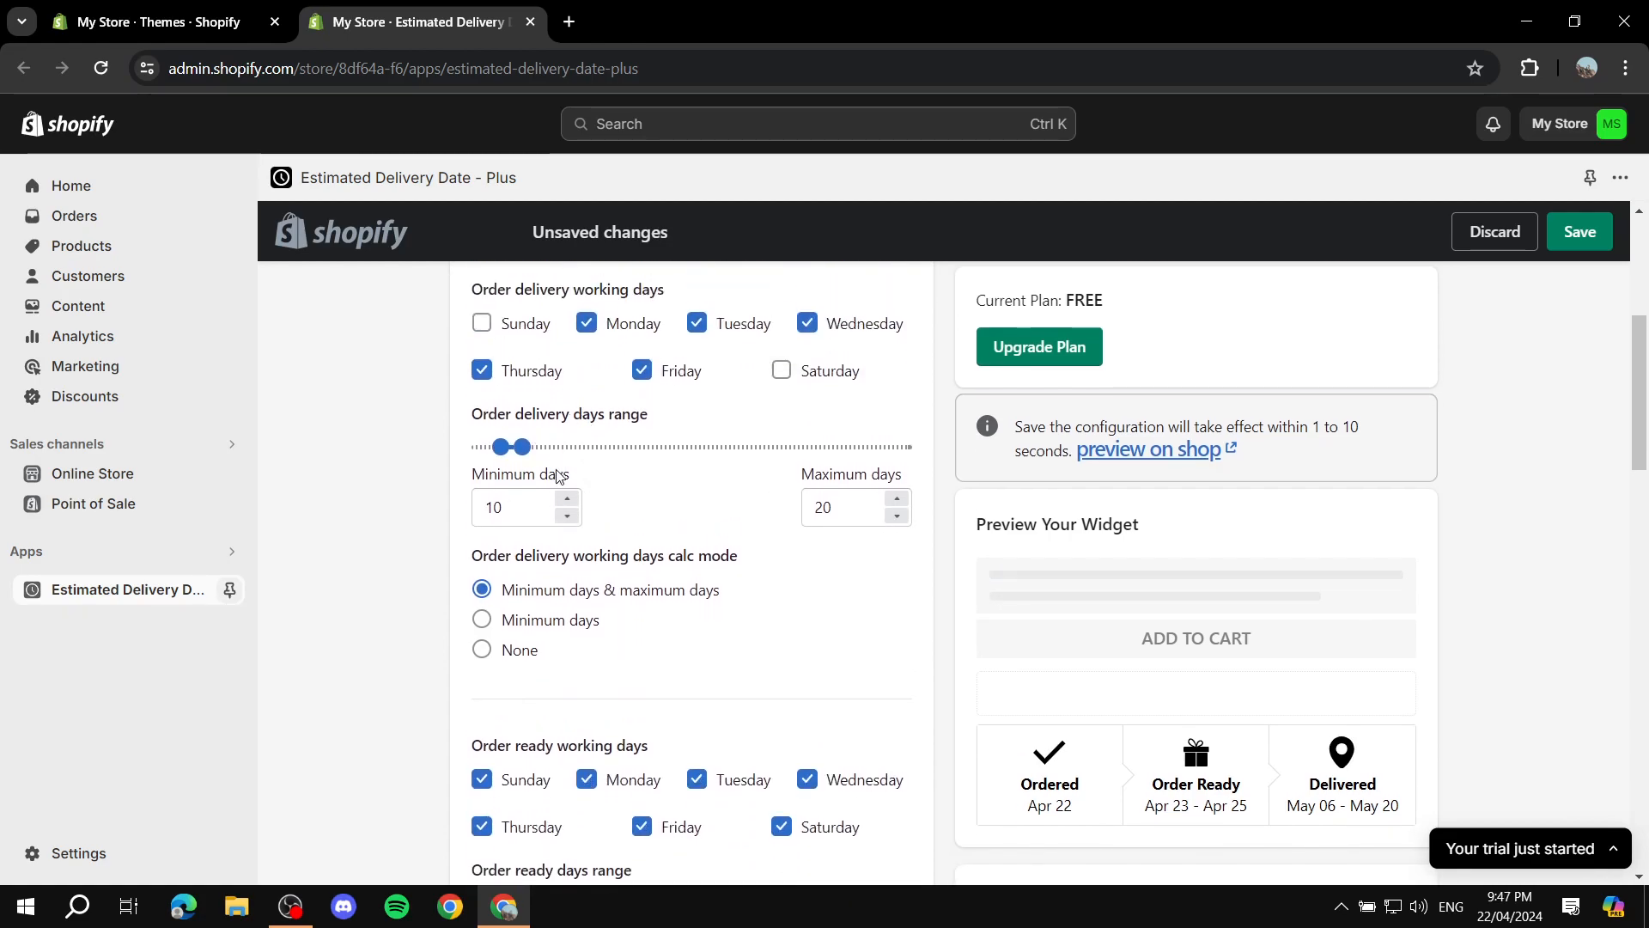
{"action": "left_click_drag", "start_coordinate": [554, 515], "coordinate": [462, 507]}
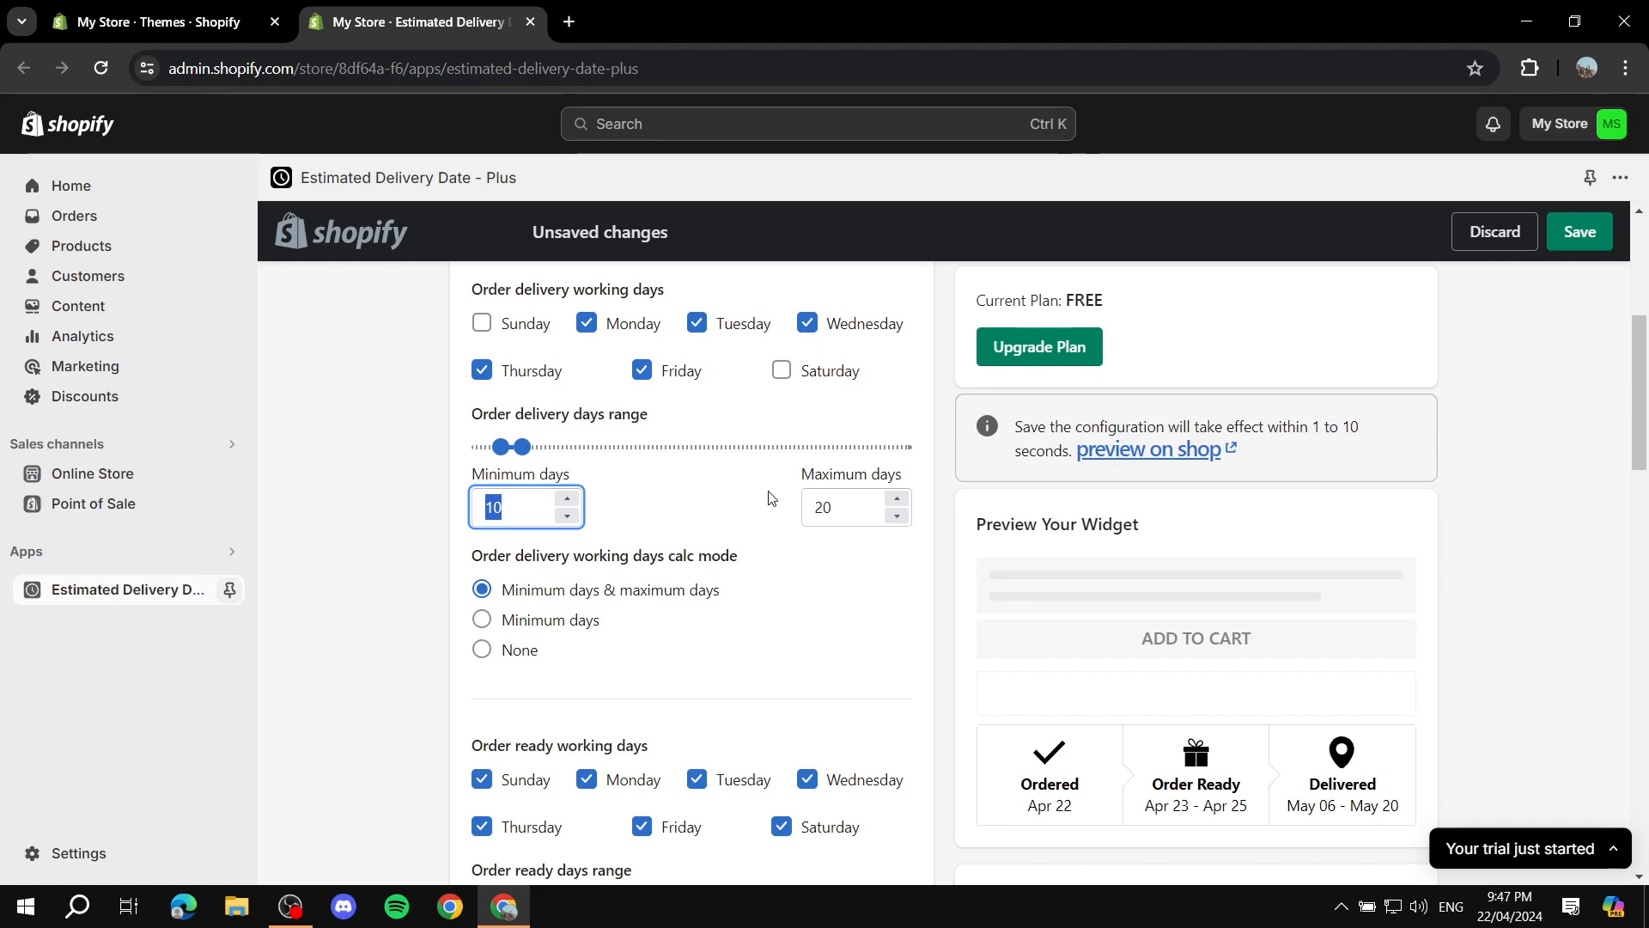
{"action": "type", "text": "7"}
{"action": "key", "text": "BackSpace"}
{"action": "type", "text": "5"}
Set the maximum days of the order delivery days range to 15
{"action": "double_click", "coordinate": [819, 507]}
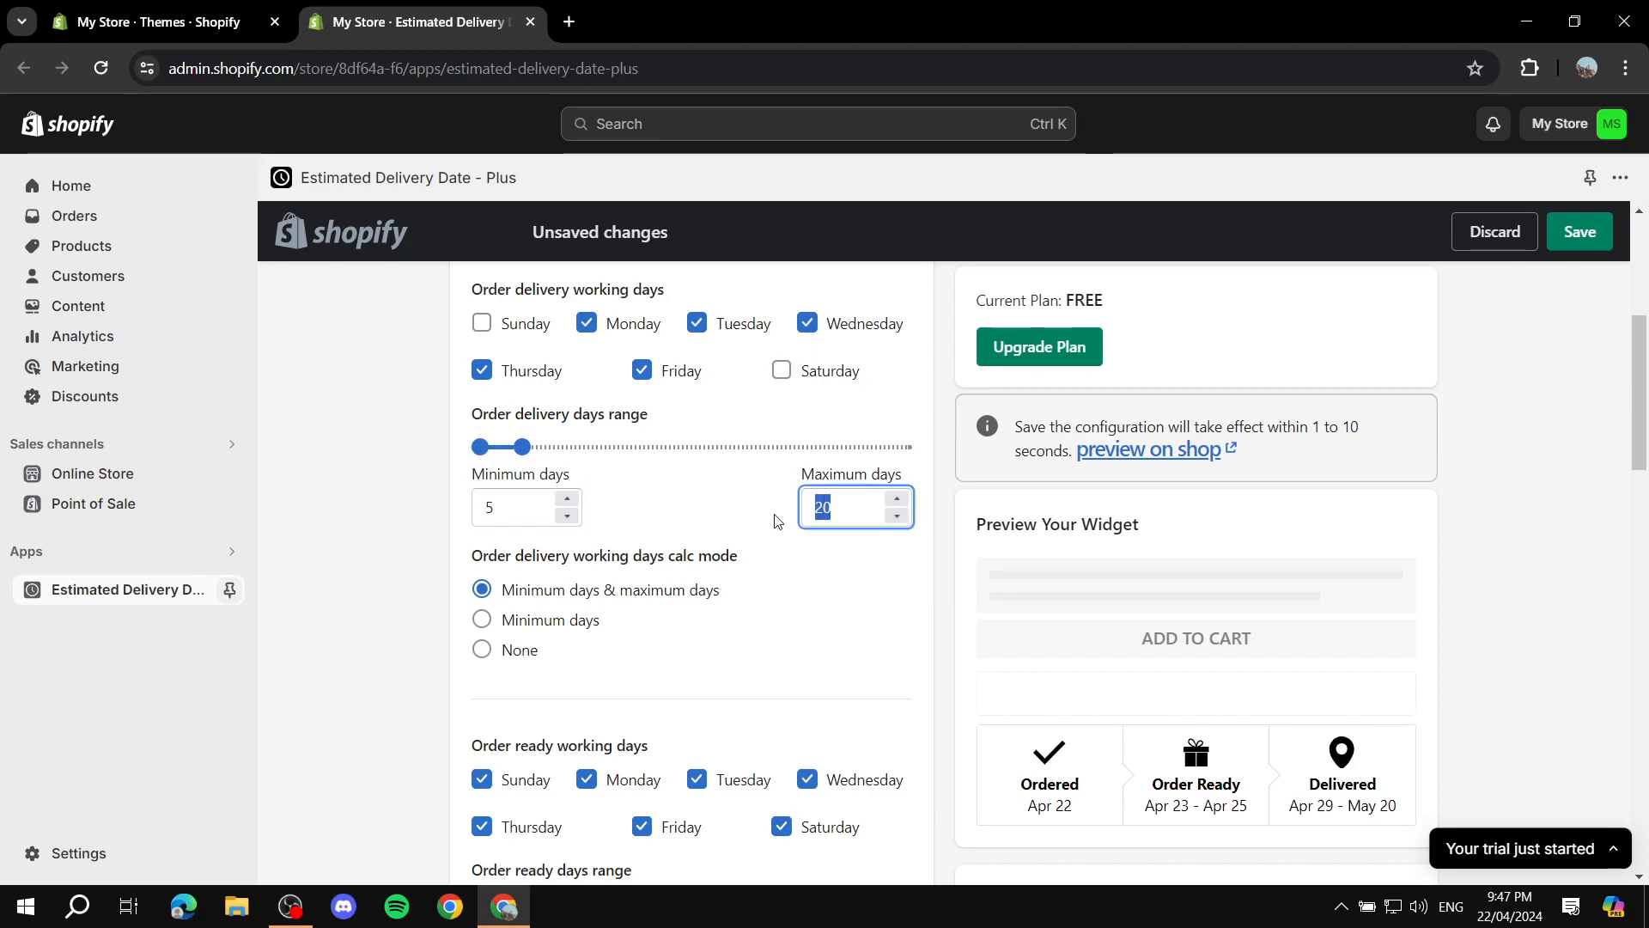
{"action": "type", "text": "200"}
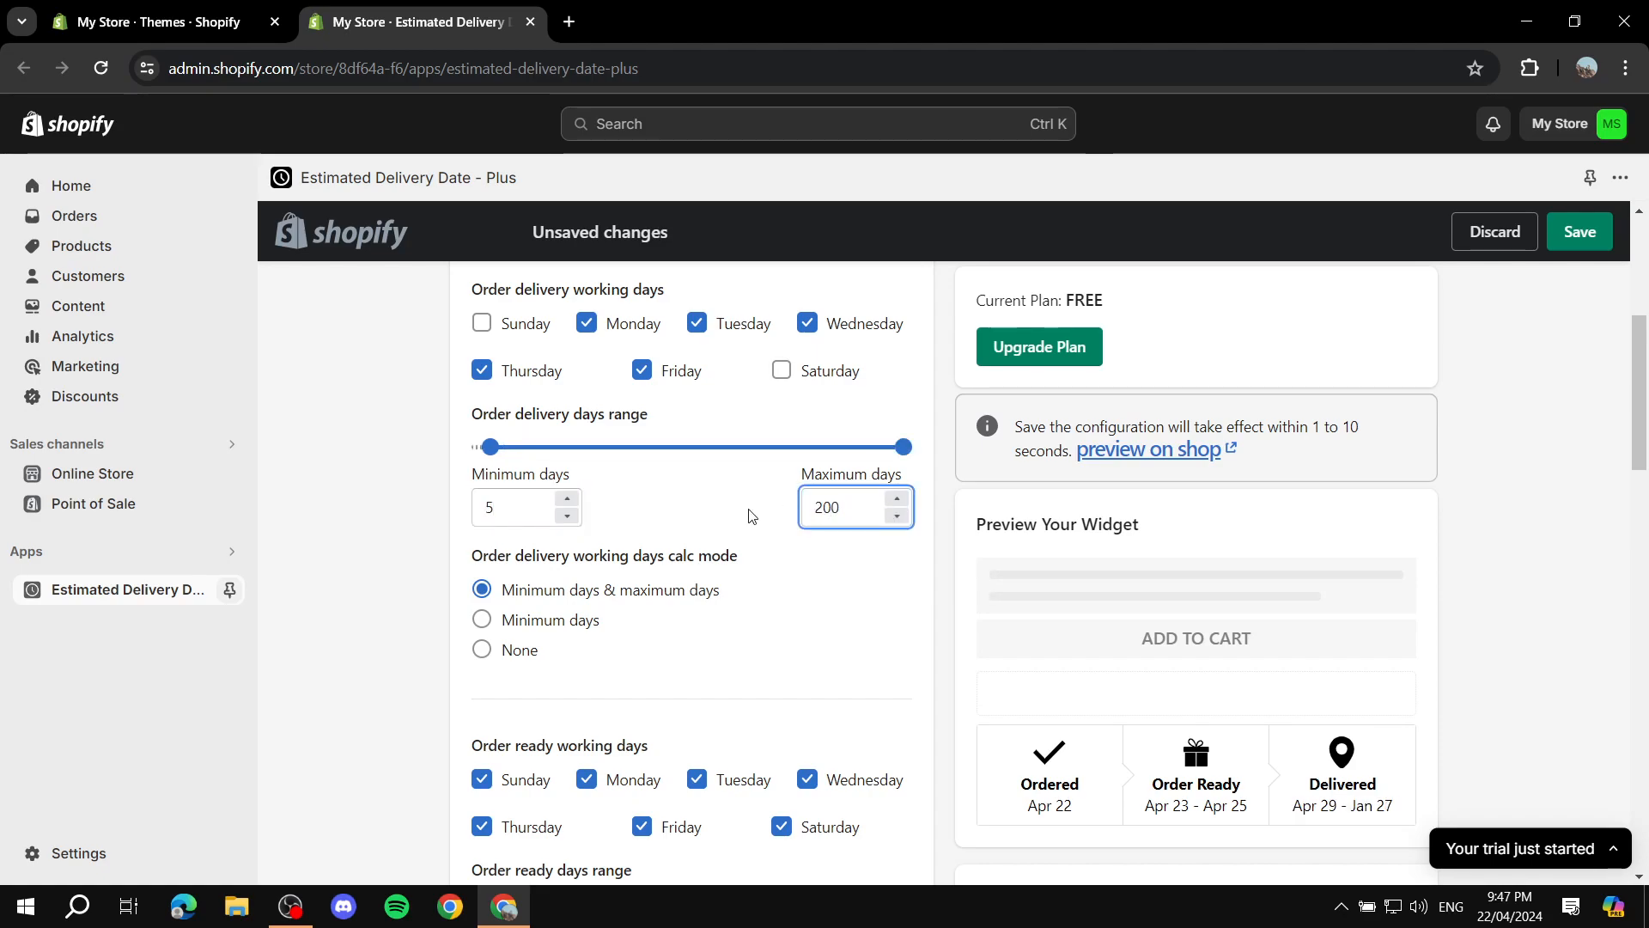
{"action": "key", "text": "BackSpace"}
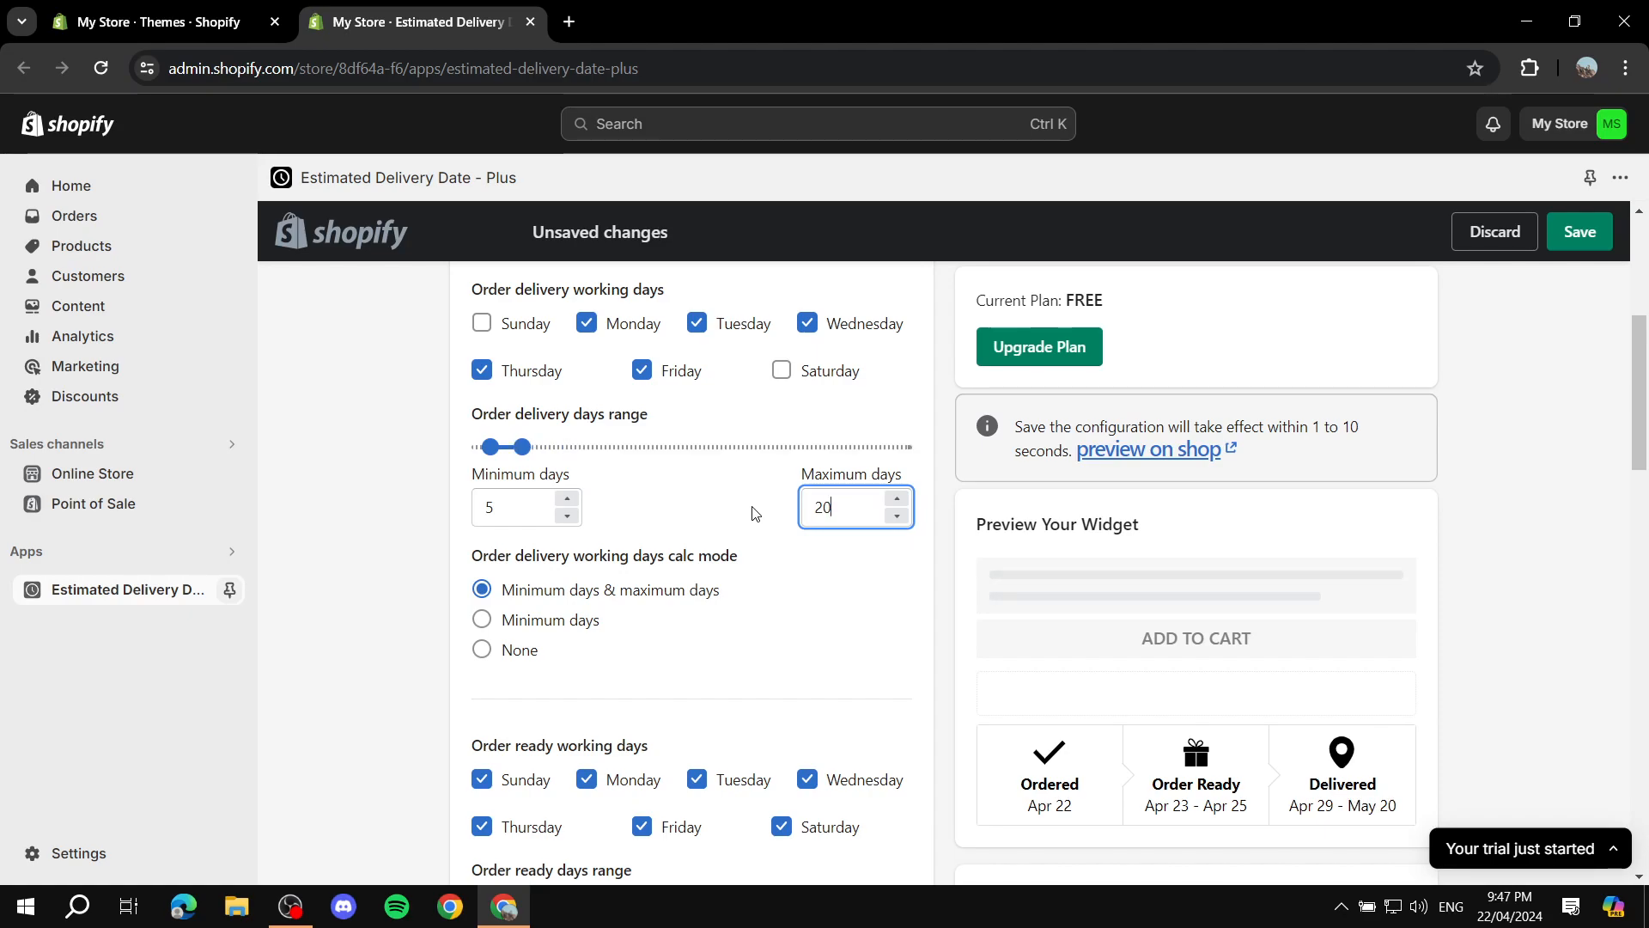
{"action": "left_click", "coordinate": [897, 515]}
{"action": "left_click", "coordinate": [897, 516]}
{"action": "left_click", "coordinate": [896, 515]}
{"action": "left_click", "coordinate": [896, 515]}
{"action": "left_click", "coordinate": [897, 515]}
{"action": "left_click", "coordinate": [679, 482]}
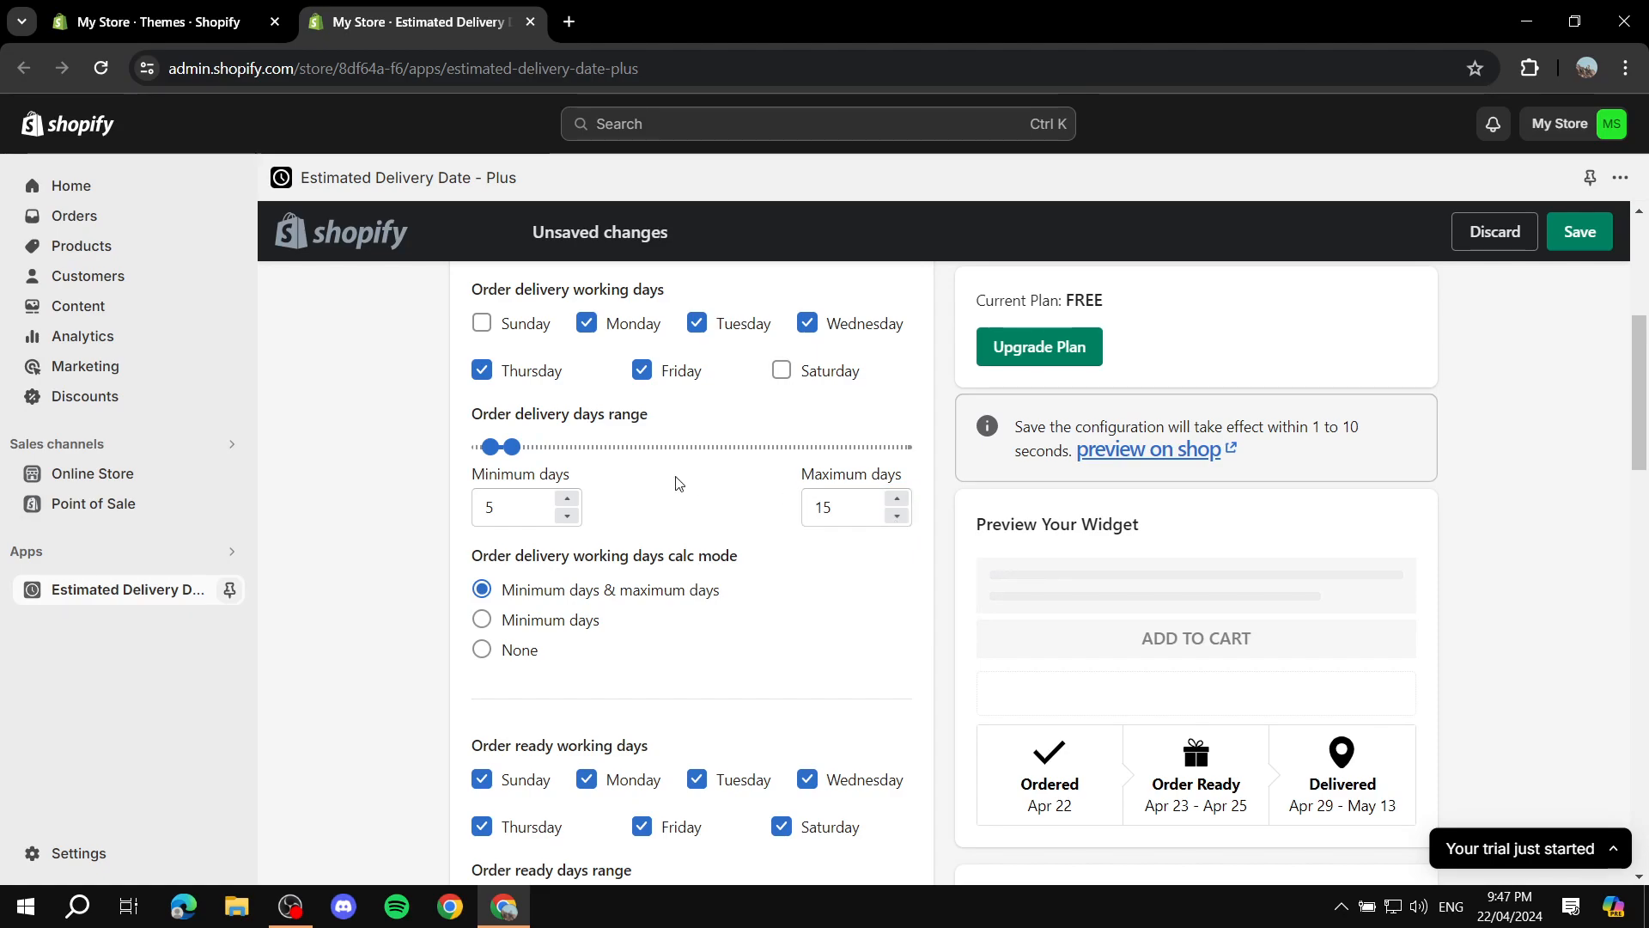
Examine the order ready working days, days range and calculation mode, and the expected format of the Holidays field
{"action": "scroll", "coordinate": [721, 488], "scroll_direction": "down", "scroll_amount": 3}
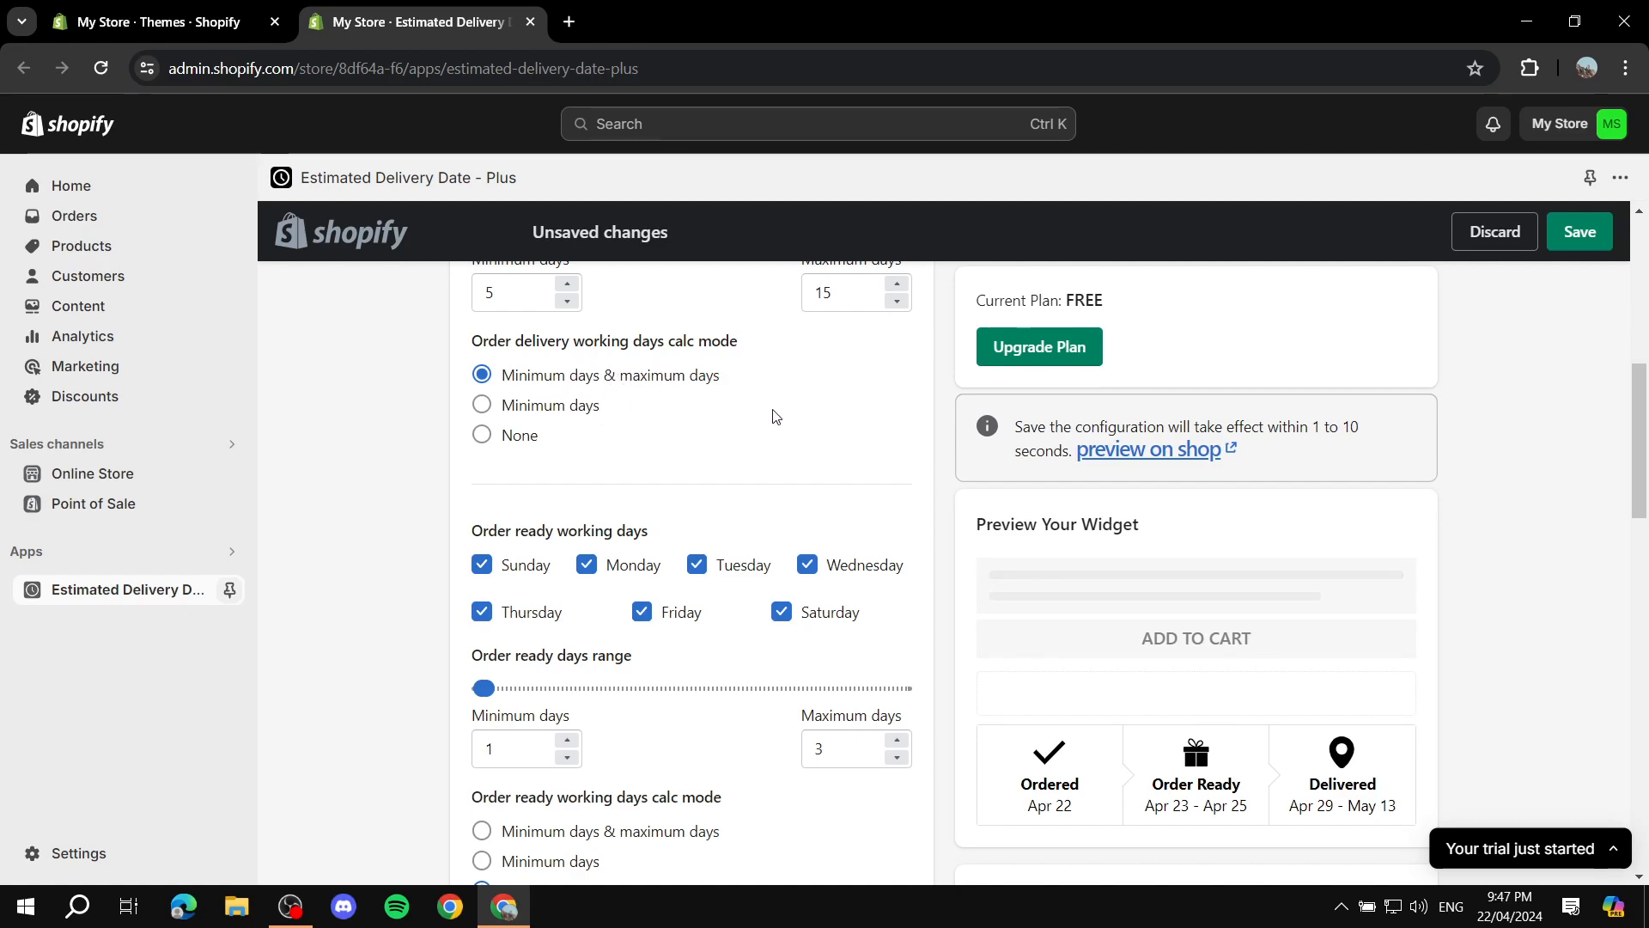
{"action": "scroll", "coordinate": [722, 404], "scroll_direction": "down", "scroll_amount": 3}
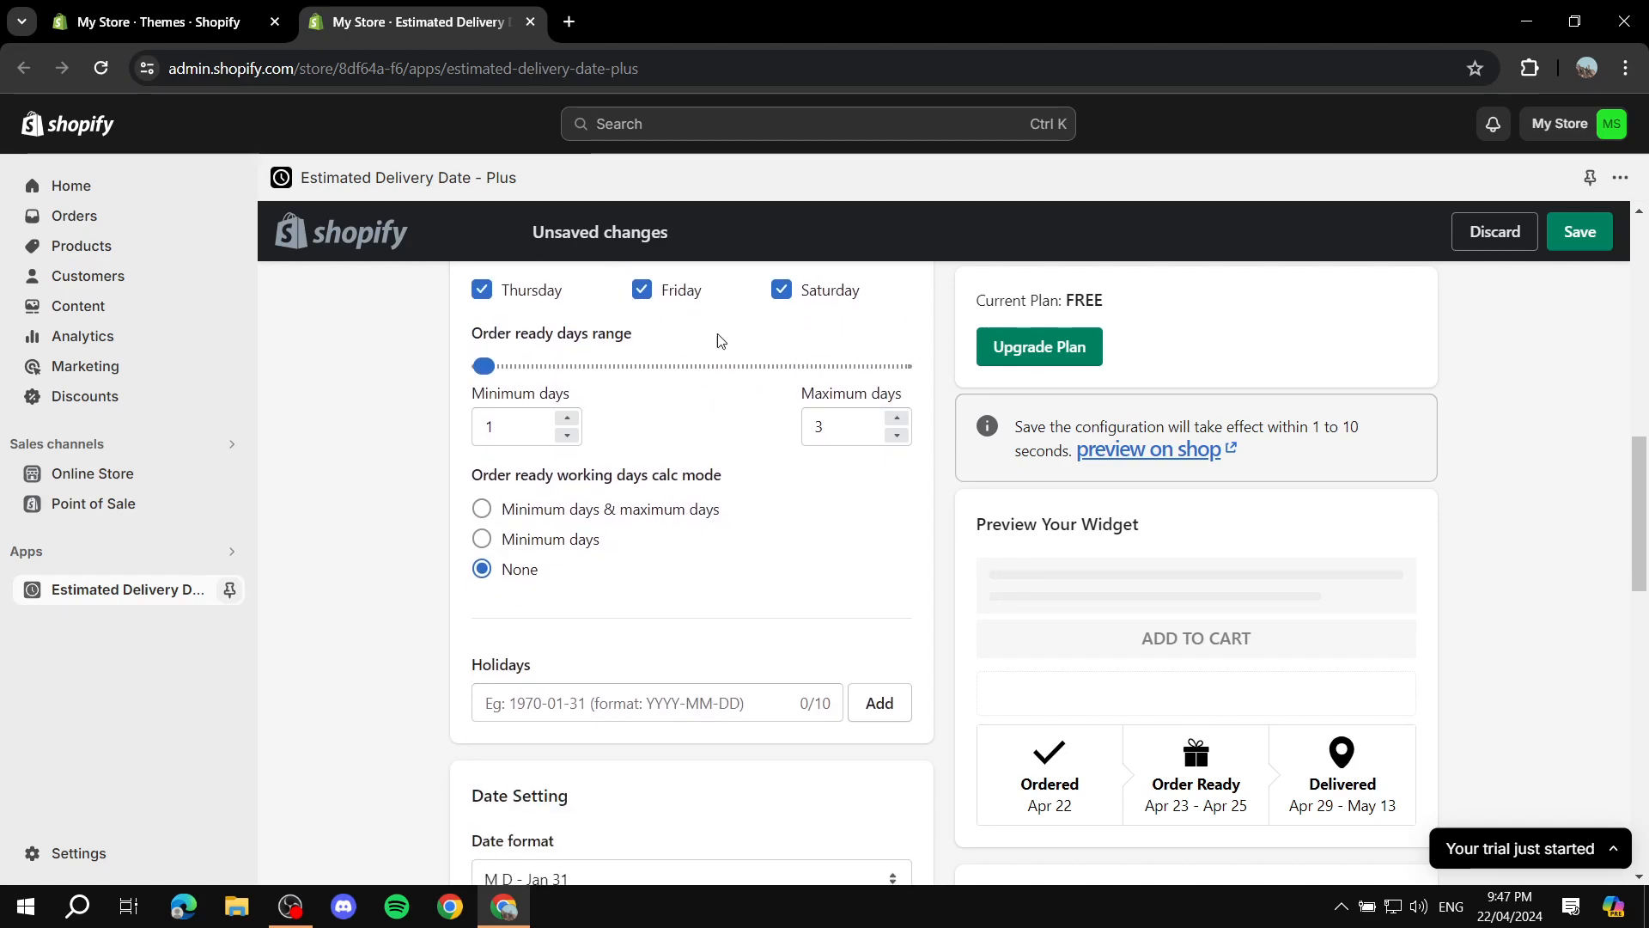
{"action": "scroll", "coordinate": [660, 376], "scroll_direction": "down", "scroll_amount": 1}
{"action": "scroll", "coordinate": [658, 378], "scroll_direction": "down", "scroll_amount": 1}
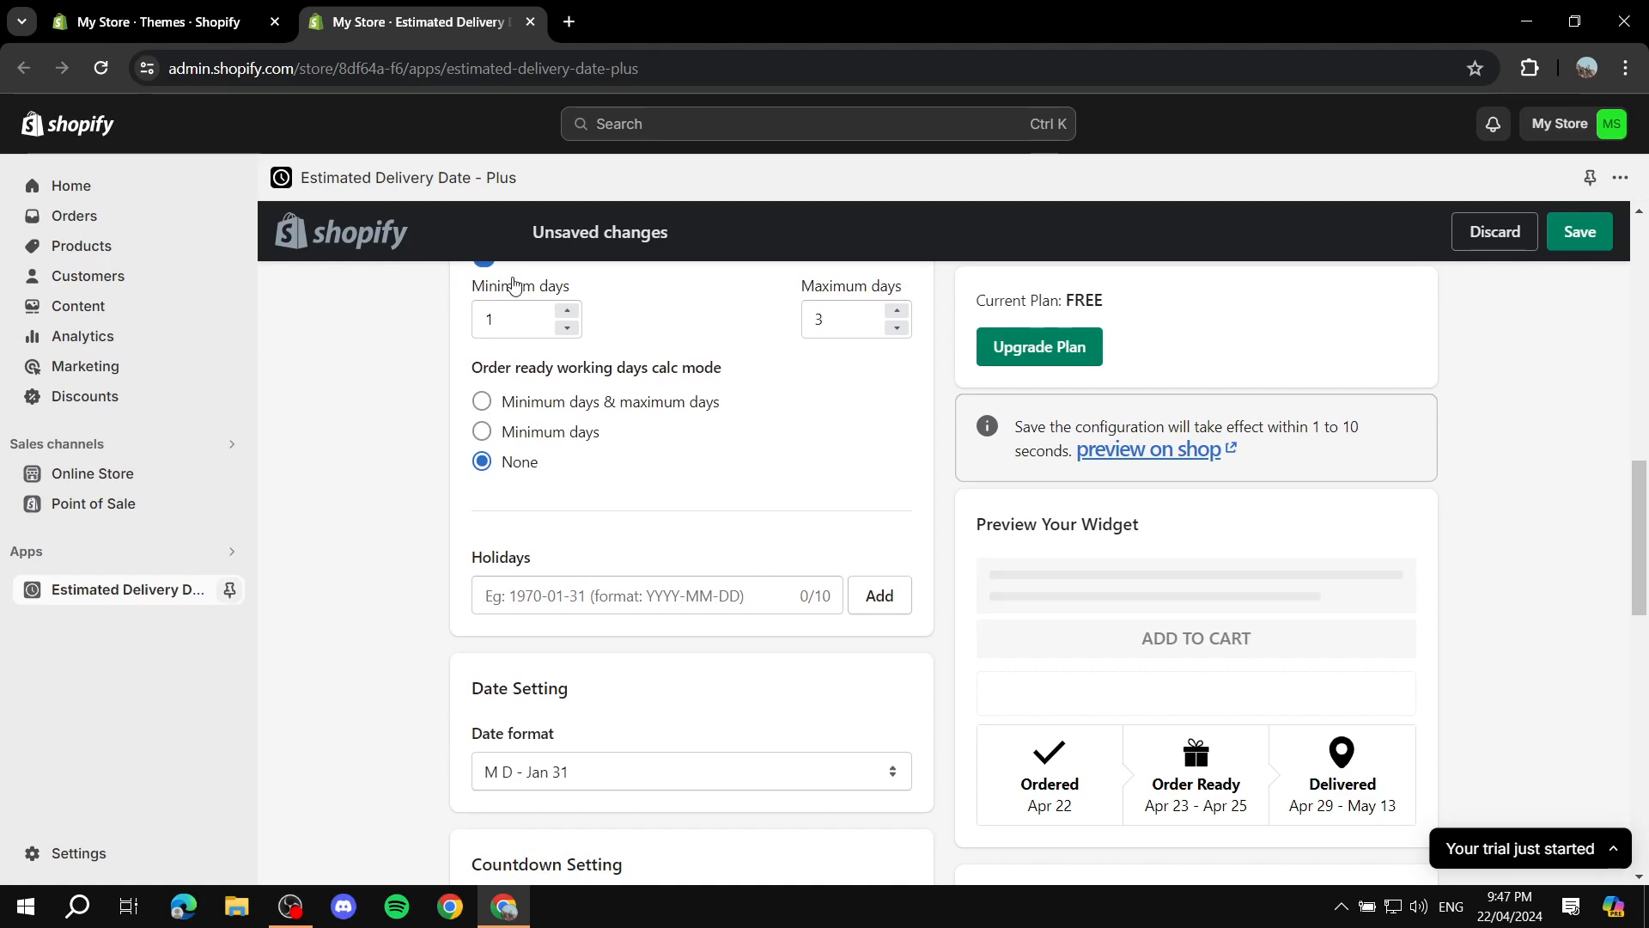
{"action": "left_click_drag", "start_coordinate": [467, 379], "coordinate": [729, 379]}
{"action": "left_click", "coordinate": [756, 403]}
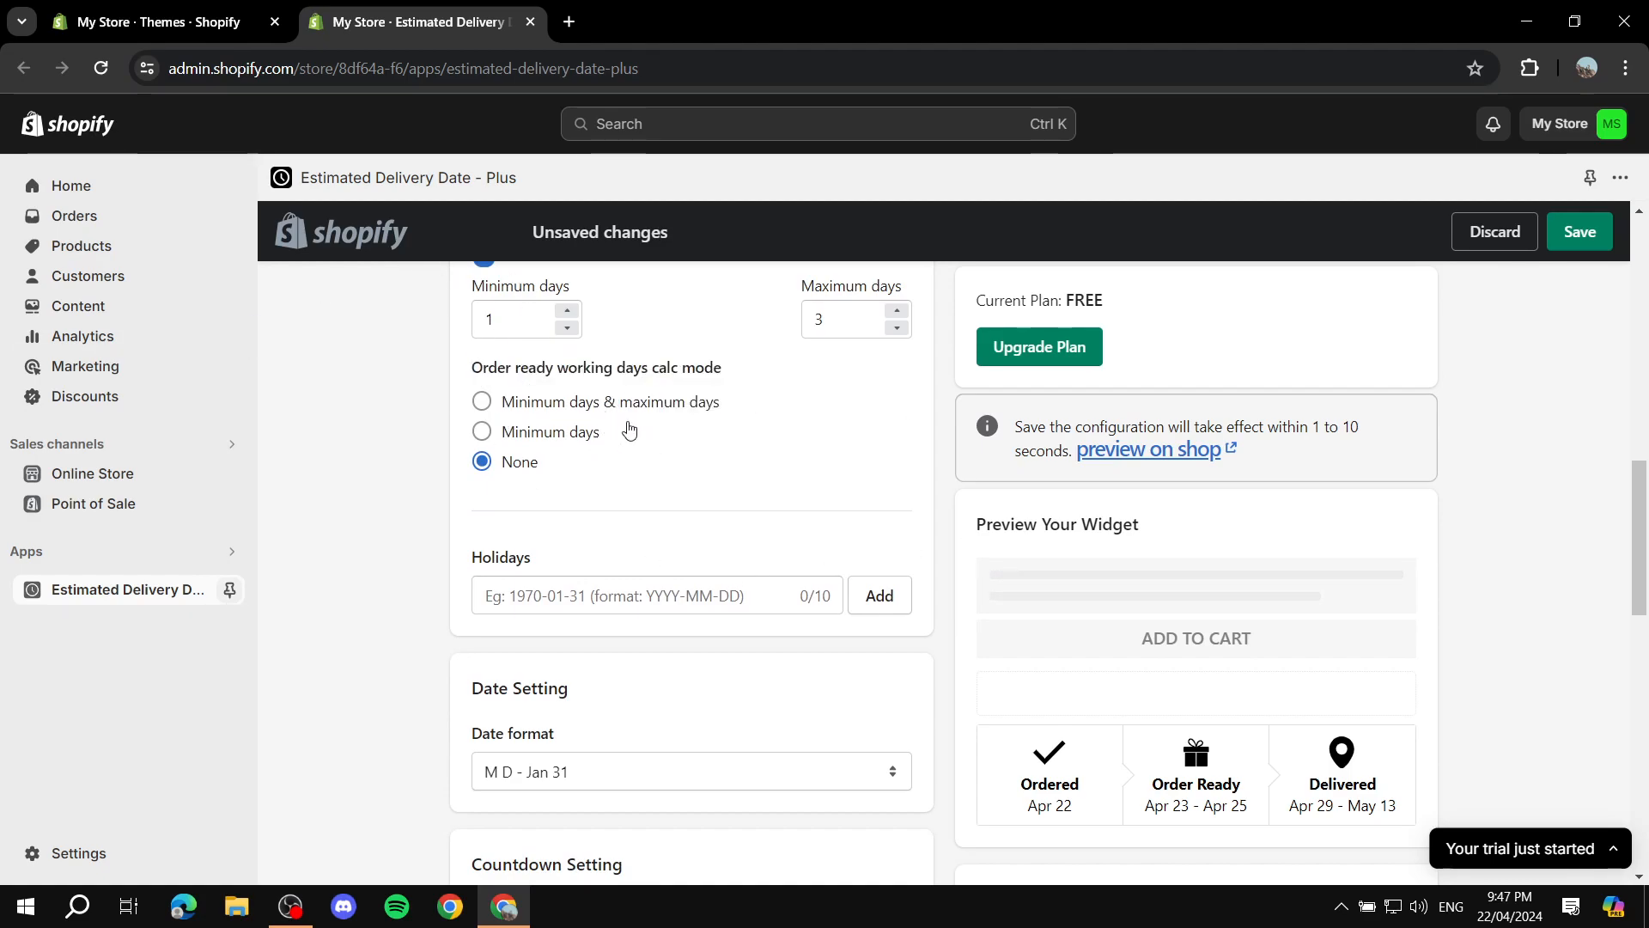
{"action": "scroll", "coordinate": [601, 440], "scroll_direction": "down", "scroll_amount": 2}
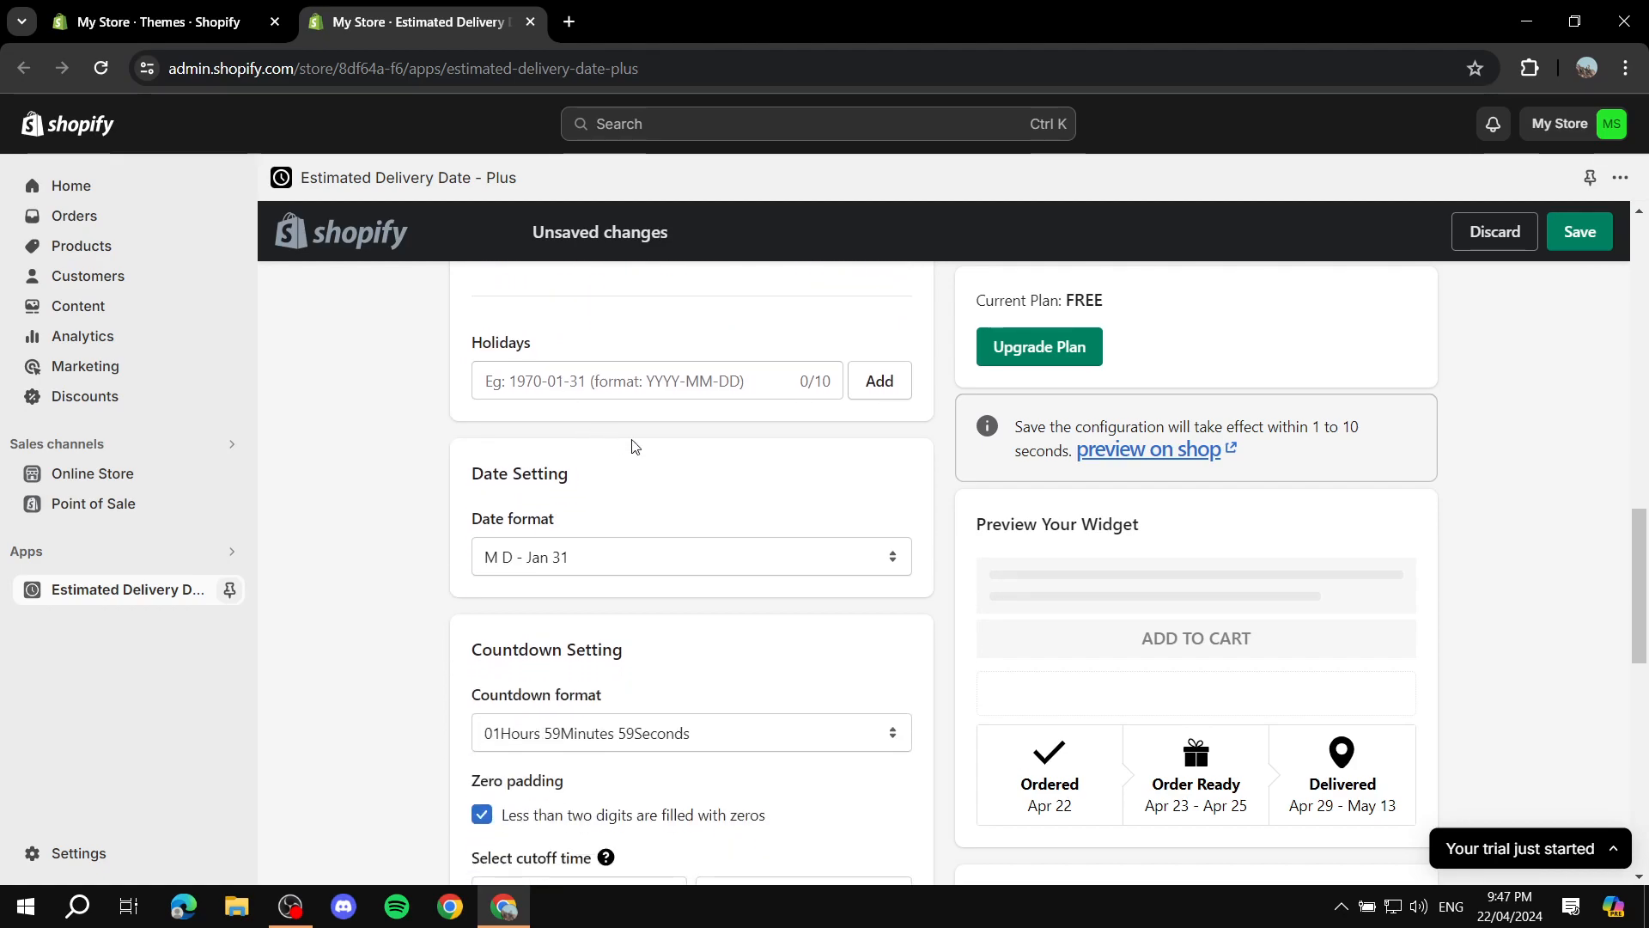
{"action": "left_click", "coordinate": [690, 391]}
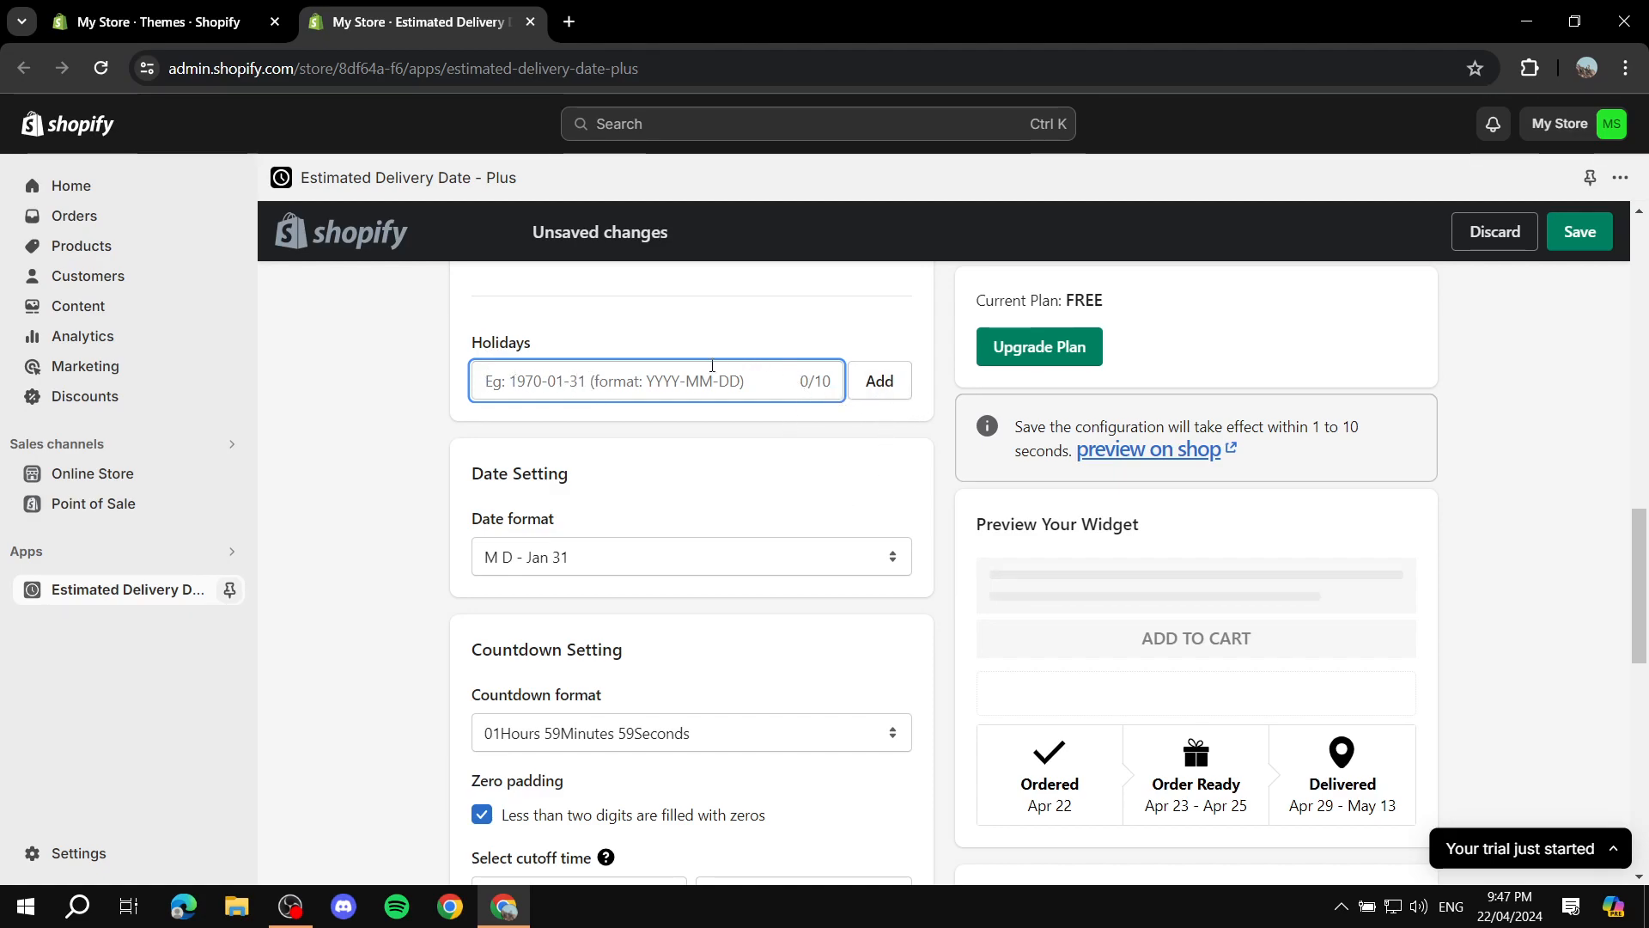
Set the date format to dd/mm/yy - 31/01/1970 and check the dates in the widget preview
{"action": "scroll", "coordinate": [803, 444], "scroll_direction": "down", "scroll_amount": 2}
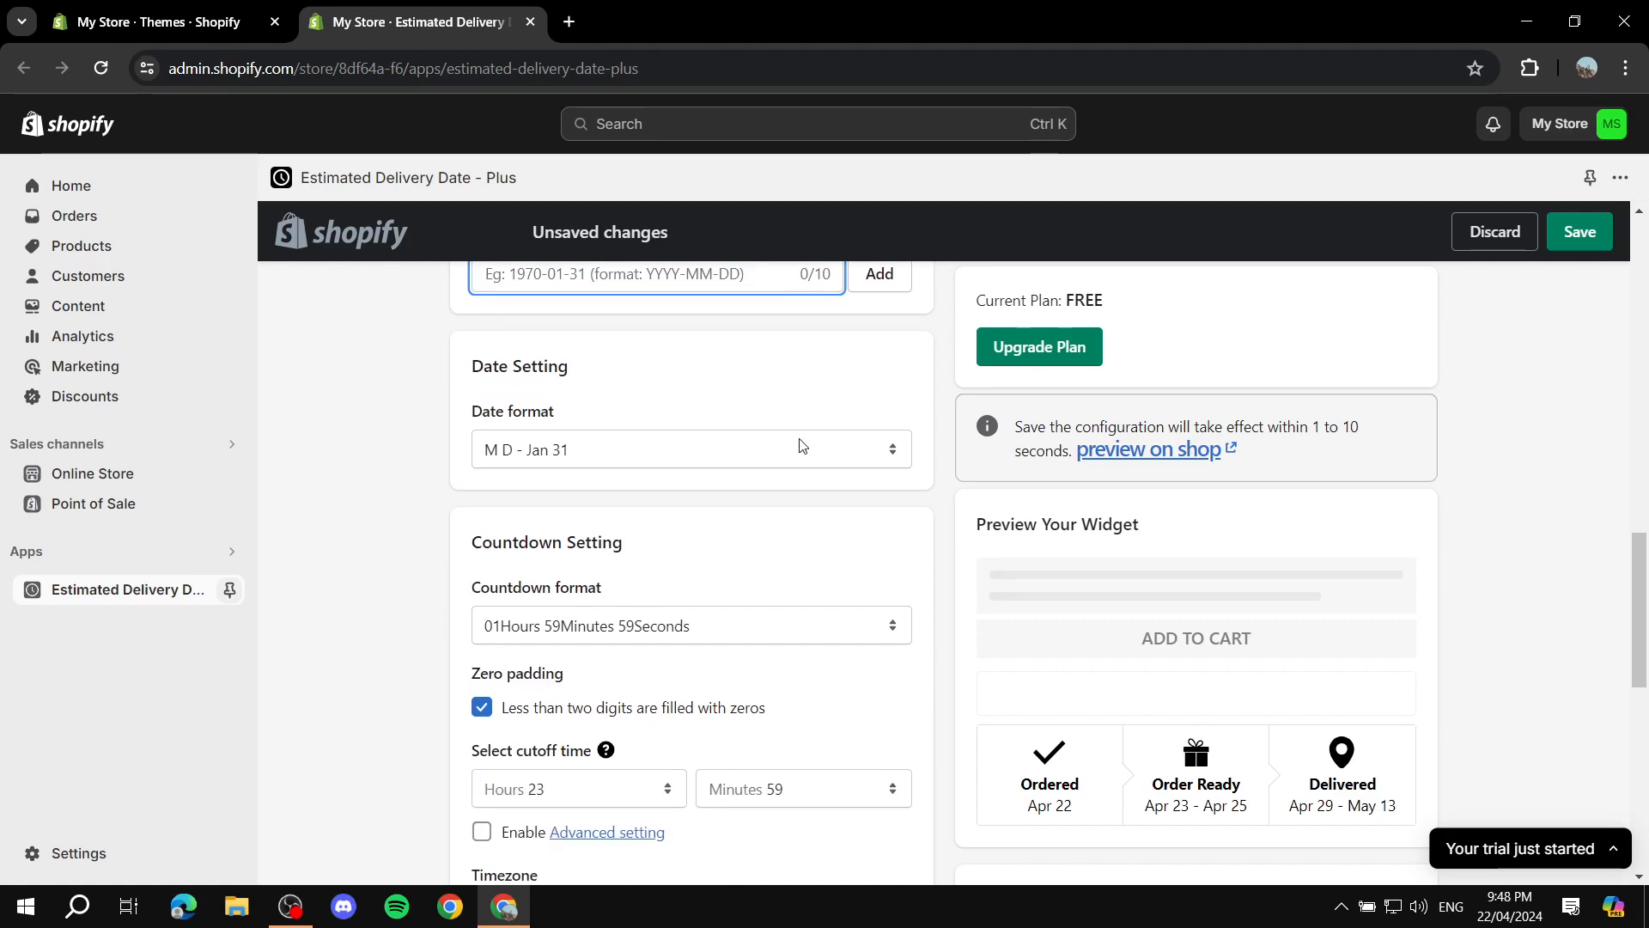
{"action": "scroll", "coordinate": [626, 405], "scroll_direction": "up", "scroll_amount": 2}
{"action": "scroll", "coordinate": [859, 556], "scroll_direction": "down", "scroll_amount": 1}
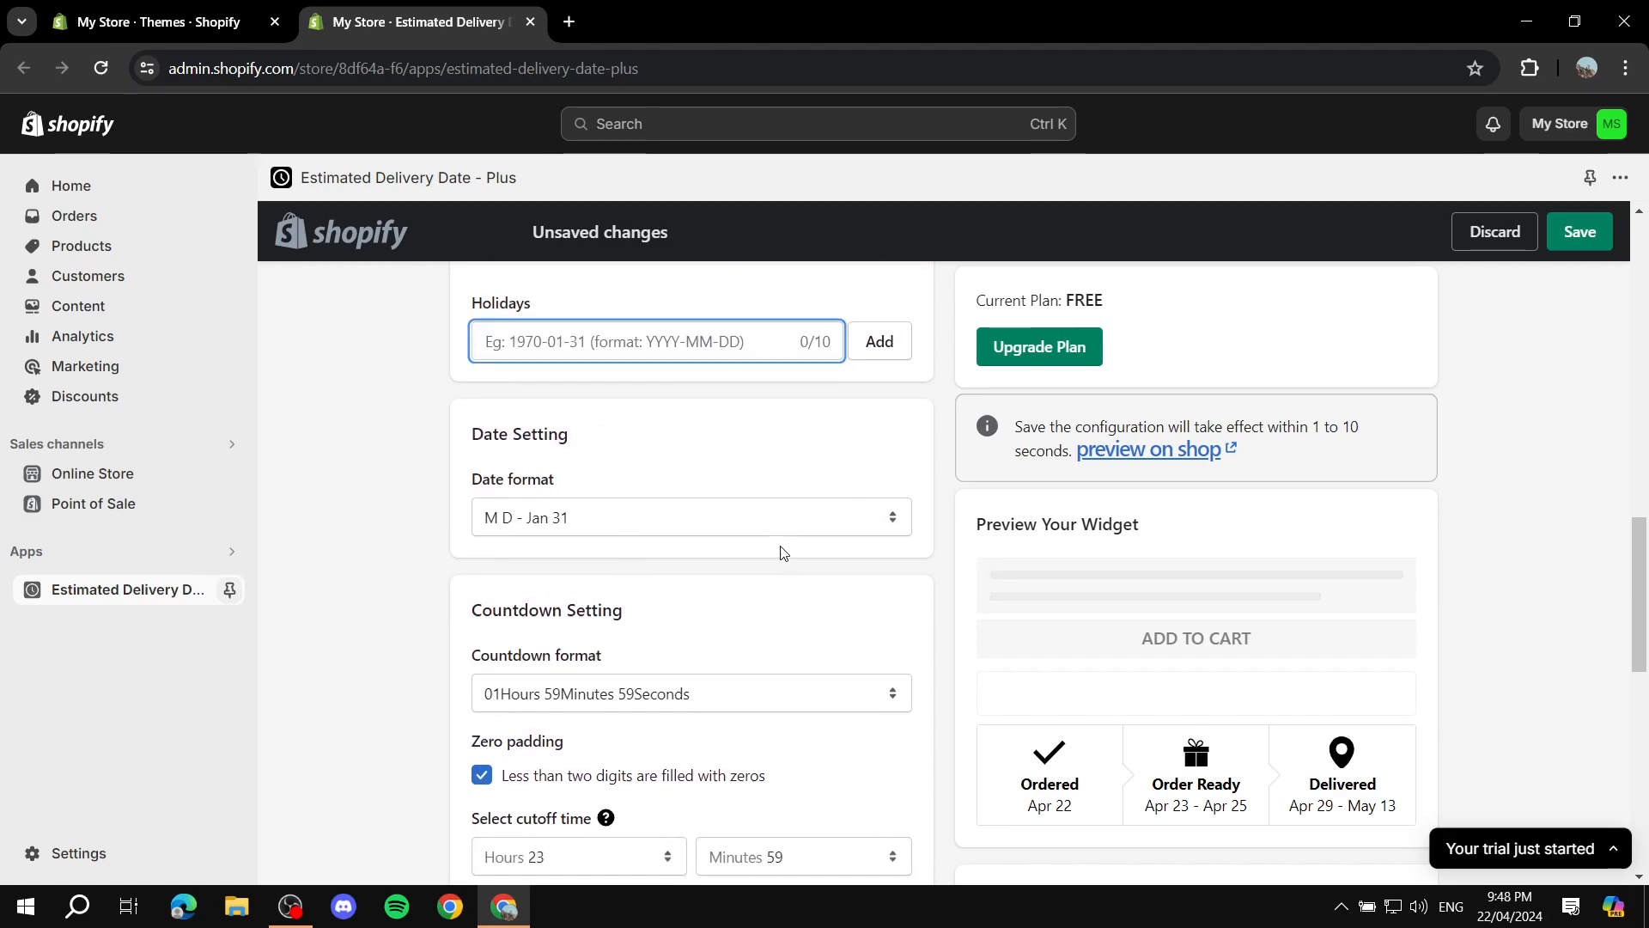
{"action": "left_click", "coordinate": [893, 450]}
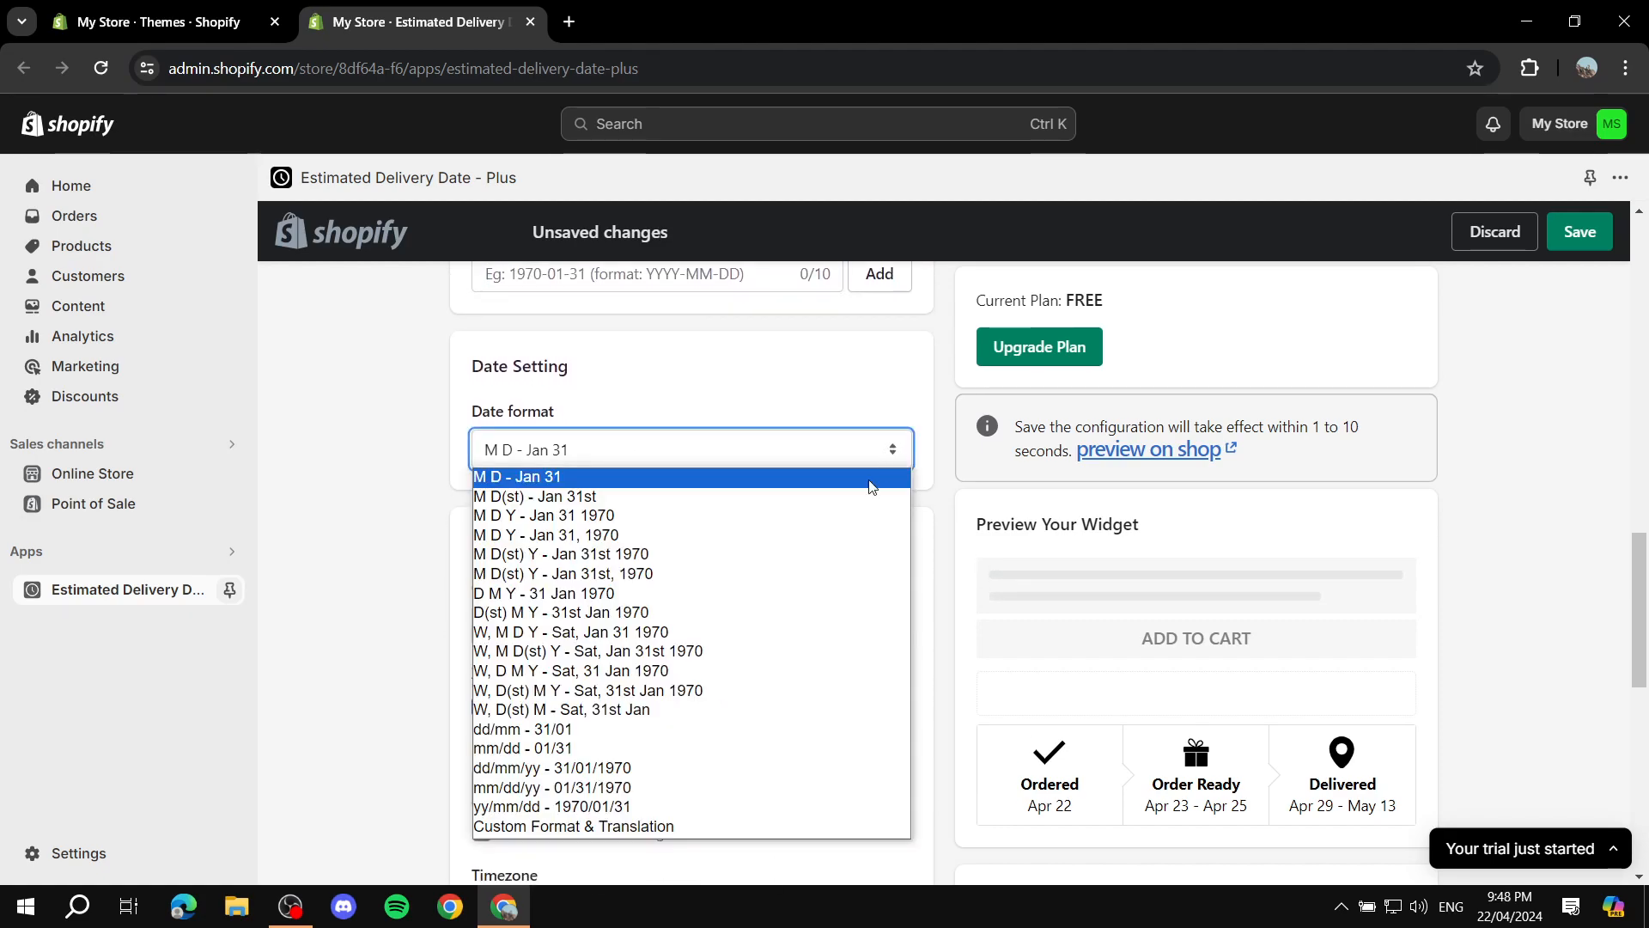
{"action": "left_click", "coordinate": [726, 768]}
{"action": "scroll", "coordinate": [670, 486], "scroll_direction": "down", "scroll_amount": 1}
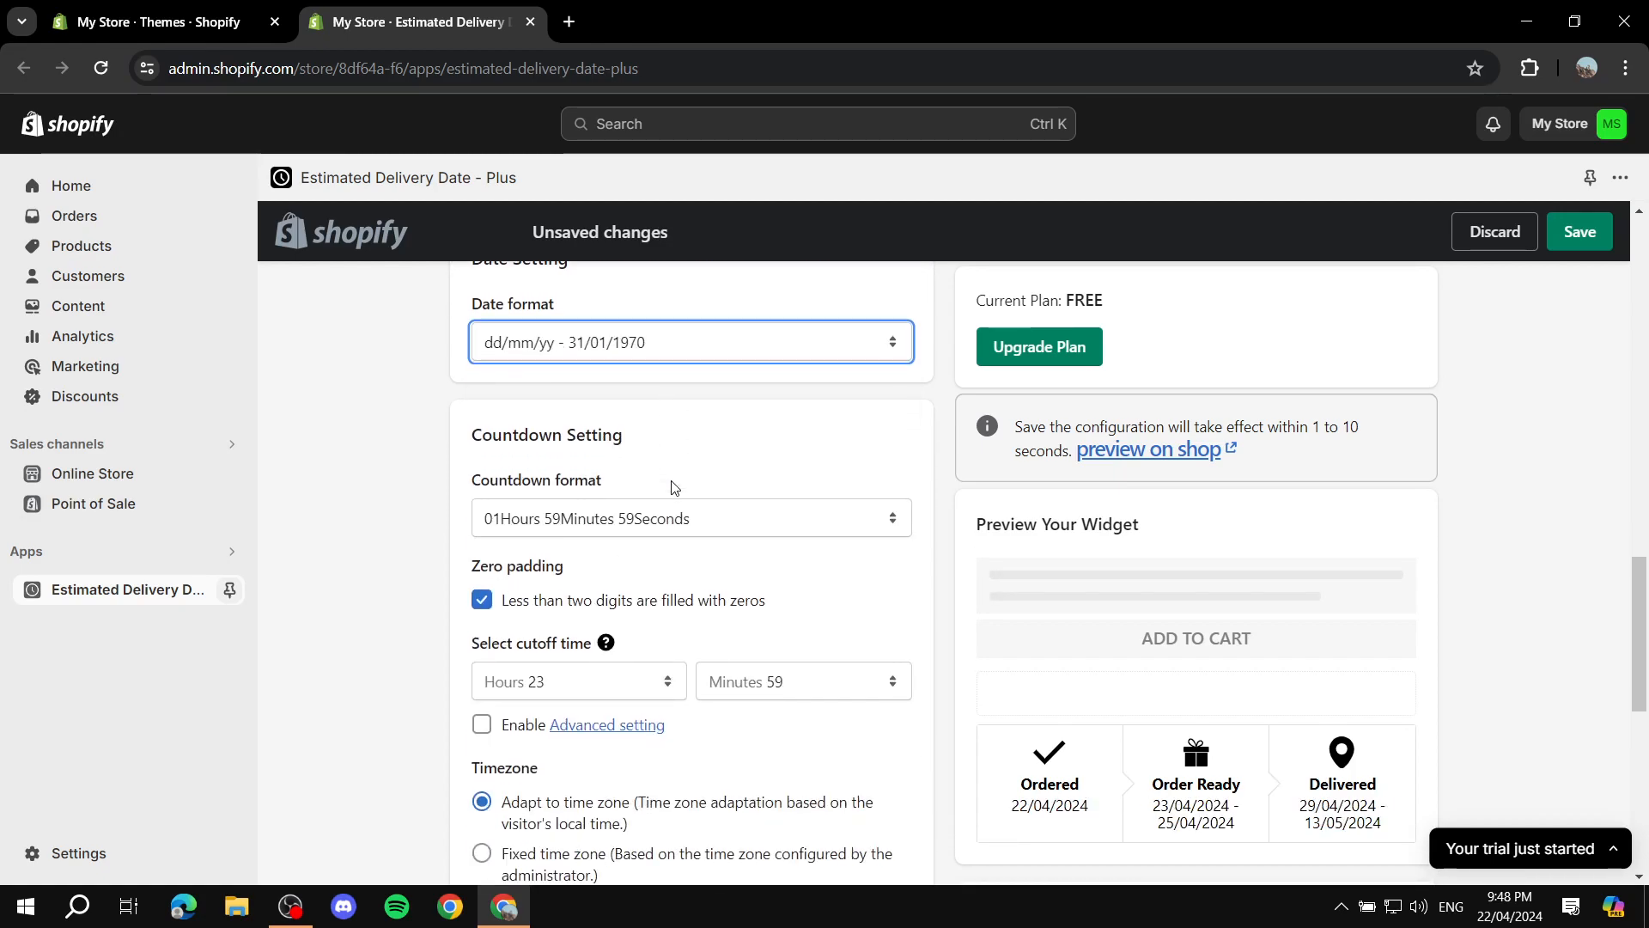
{"action": "left_click_drag", "start_coordinate": [1153, 805], "coordinate": [1266, 826]}
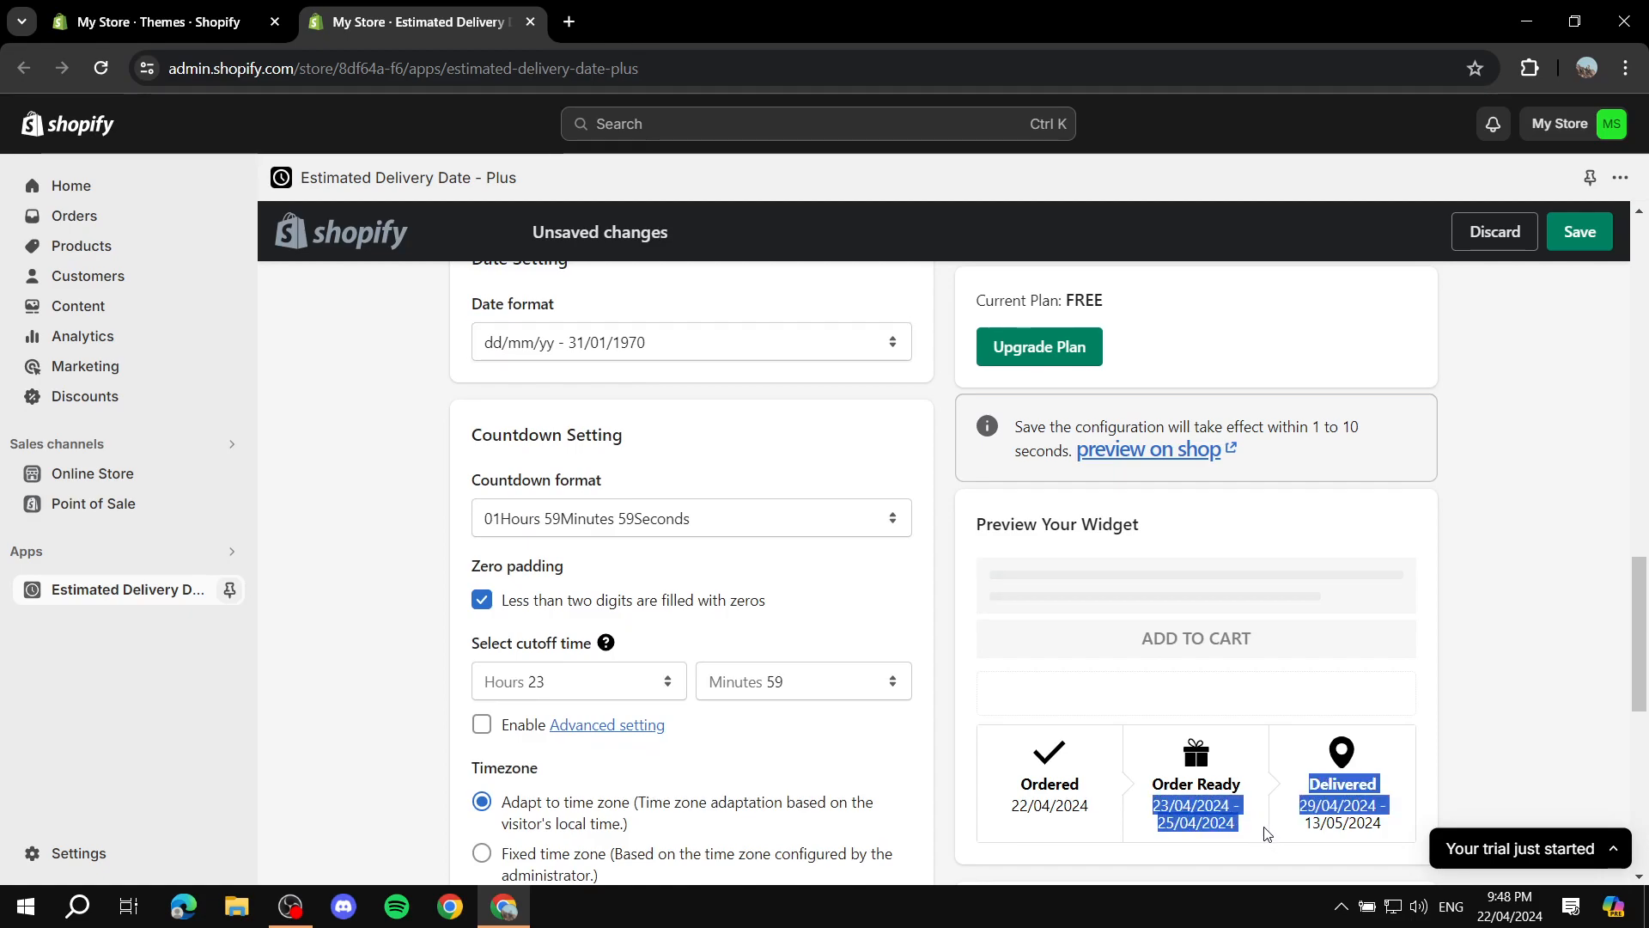
{"action": "left_click", "coordinate": [1242, 850]}
{"action": "left_click", "coordinate": [779, 352]}
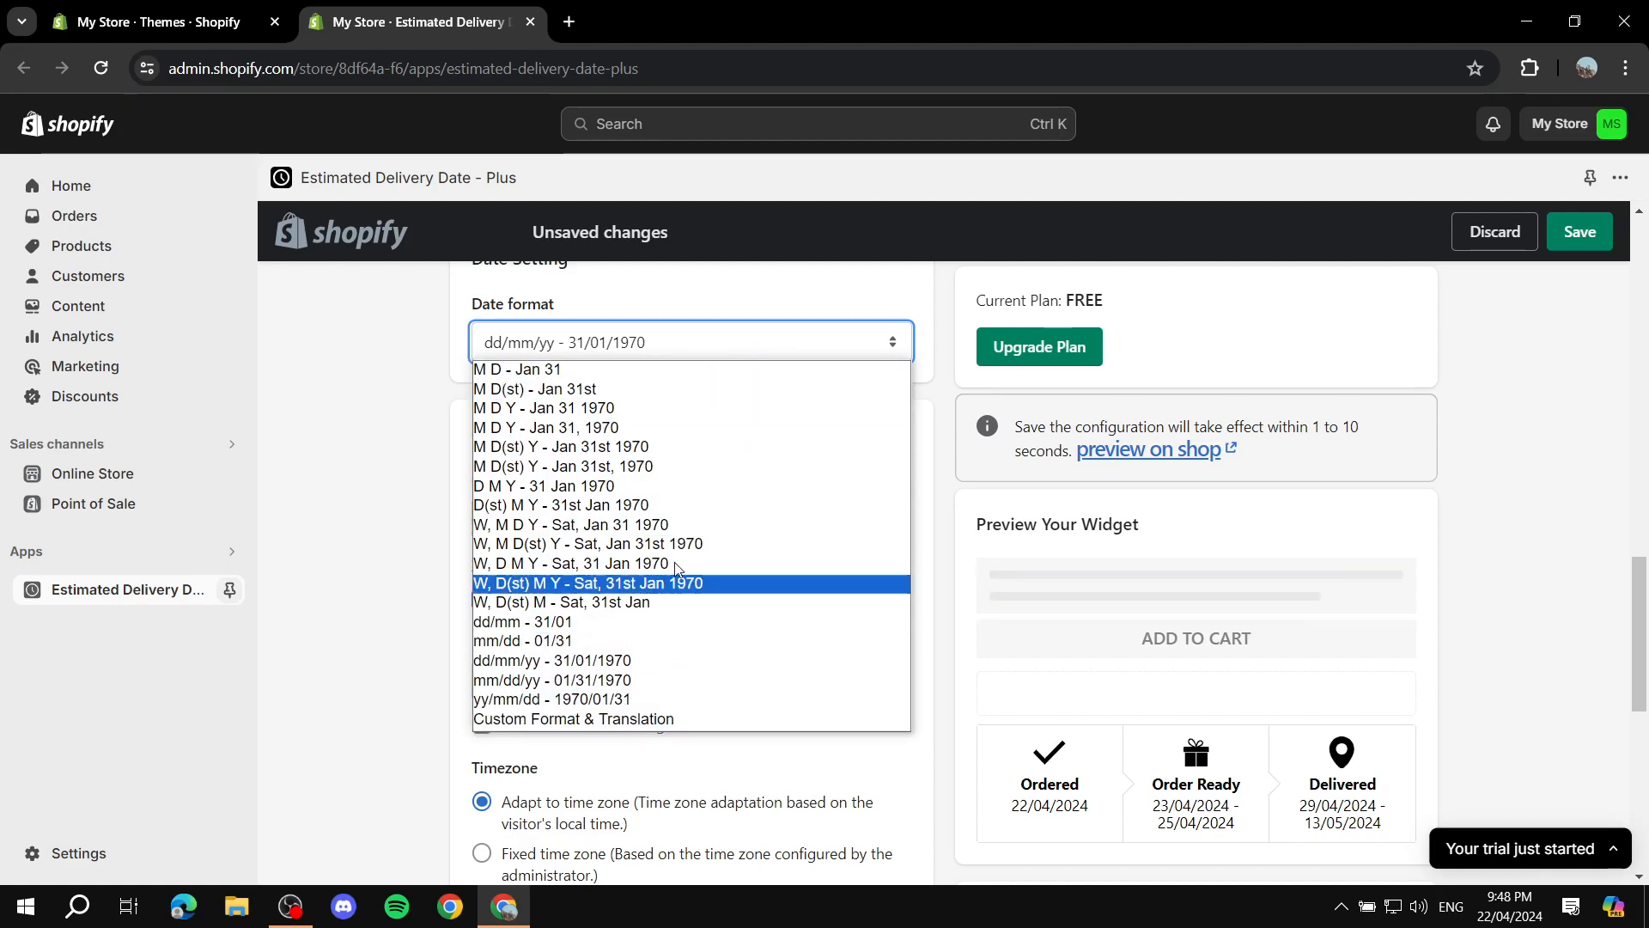
{"action": "left_click", "coordinate": [632, 348]}
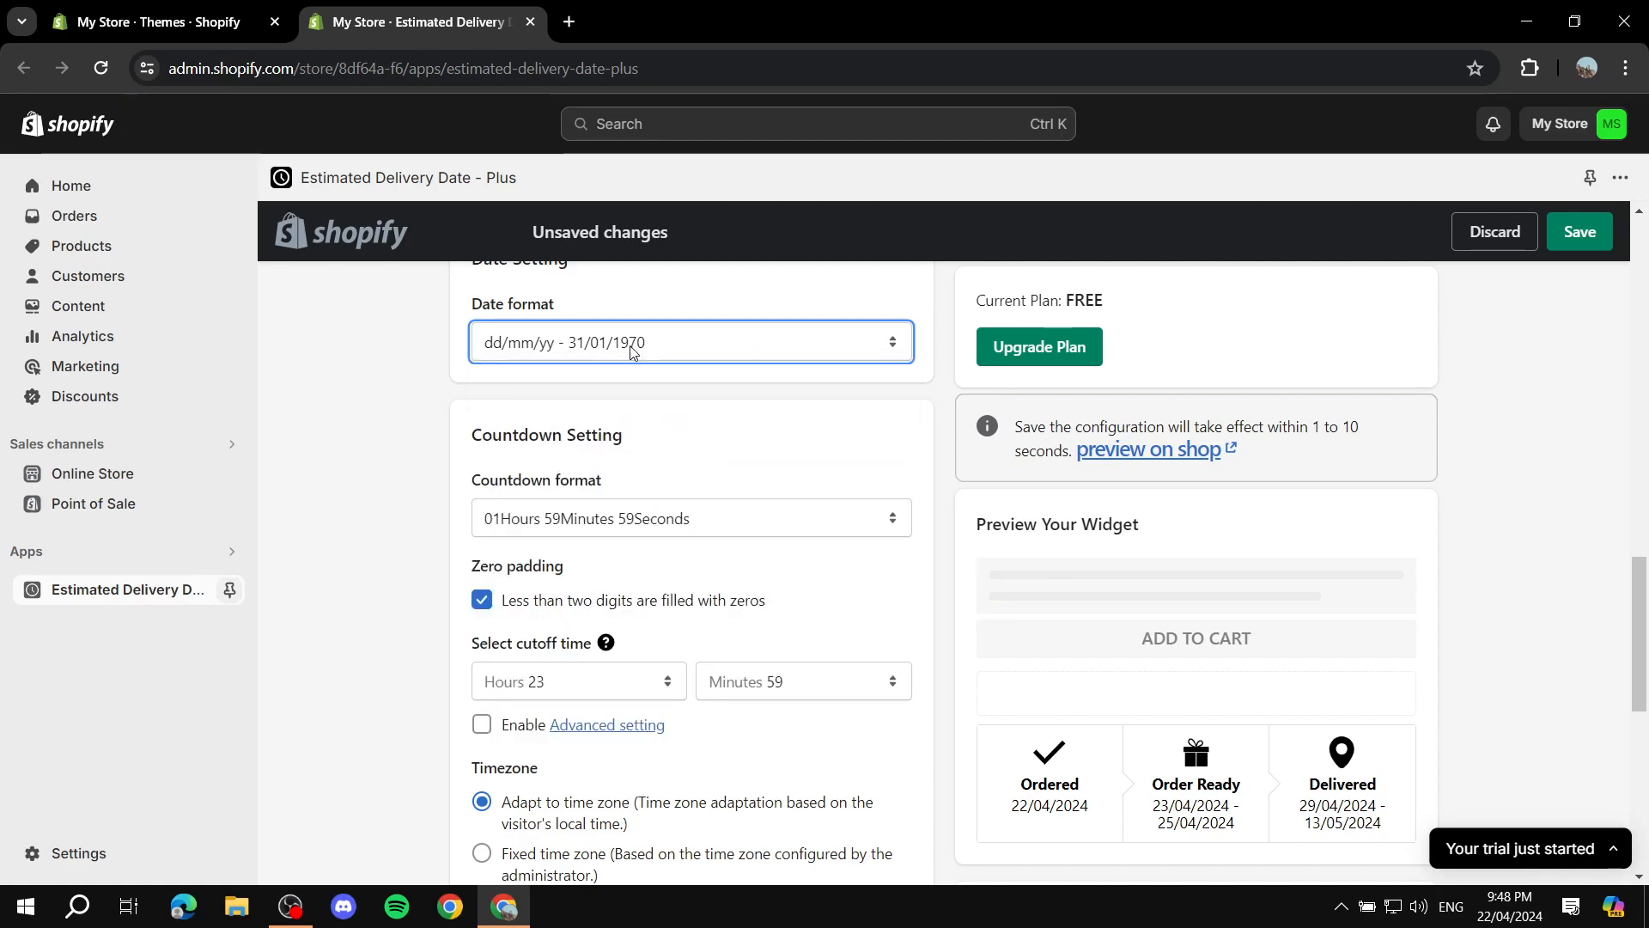
Examine the countdown format, cutoff time, timezone, countdown mode and variable language translation settings
{"action": "scroll", "coordinate": [679, 396], "scroll_direction": "down", "scroll_amount": 1}
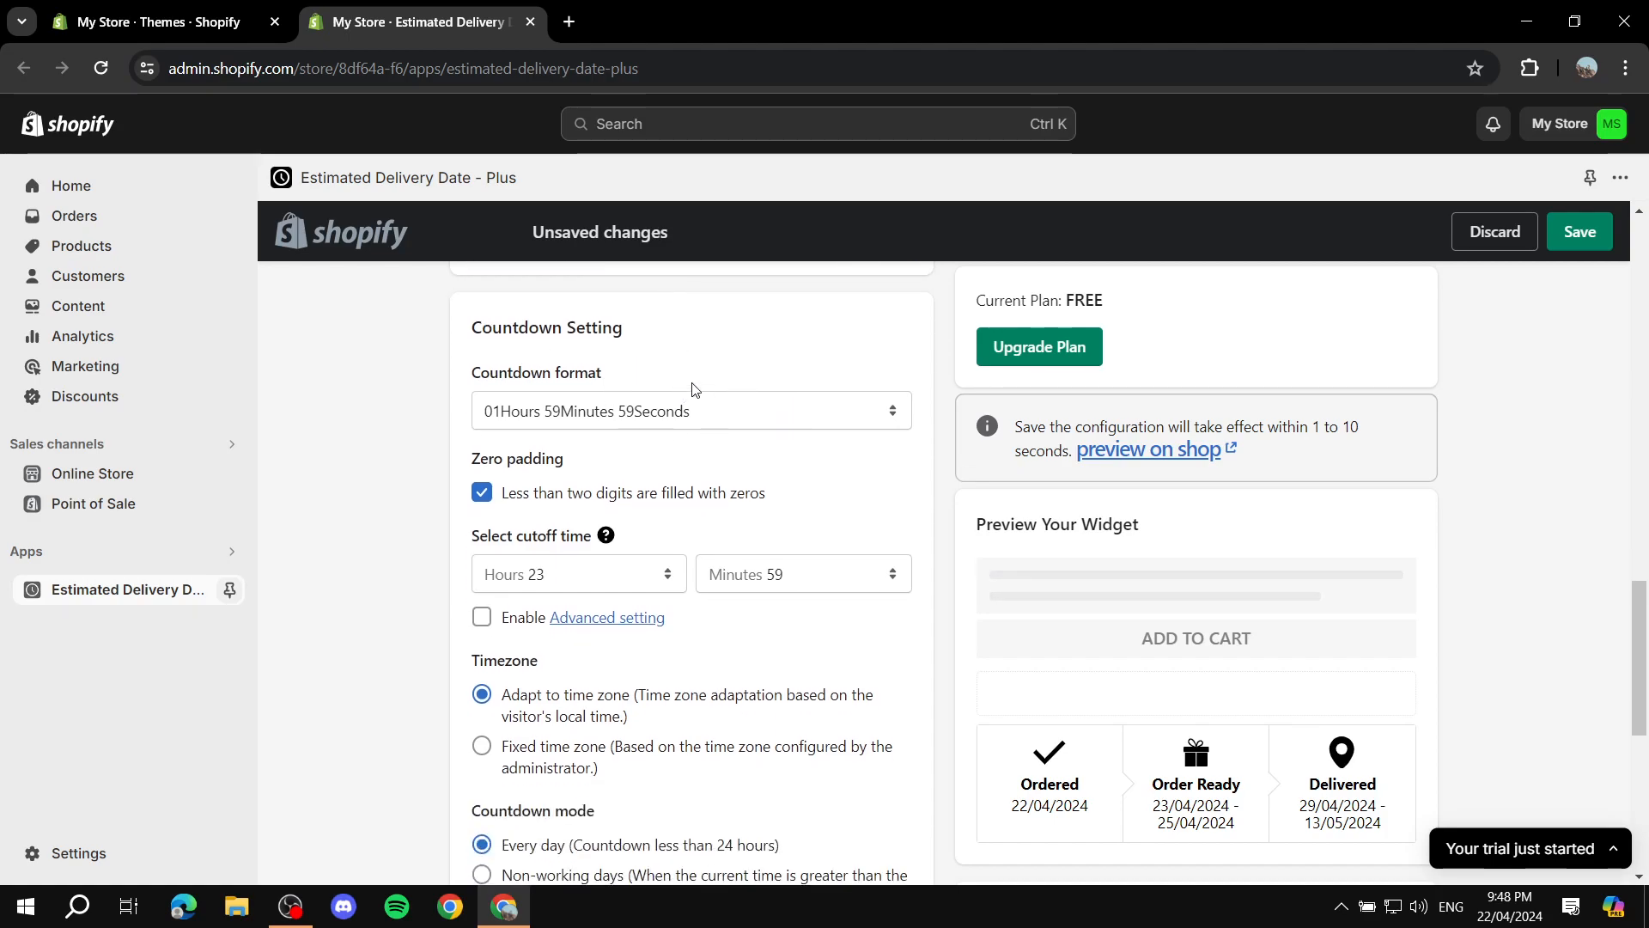
{"action": "scroll", "coordinate": [694, 388], "scroll_direction": "down", "scroll_amount": 1}
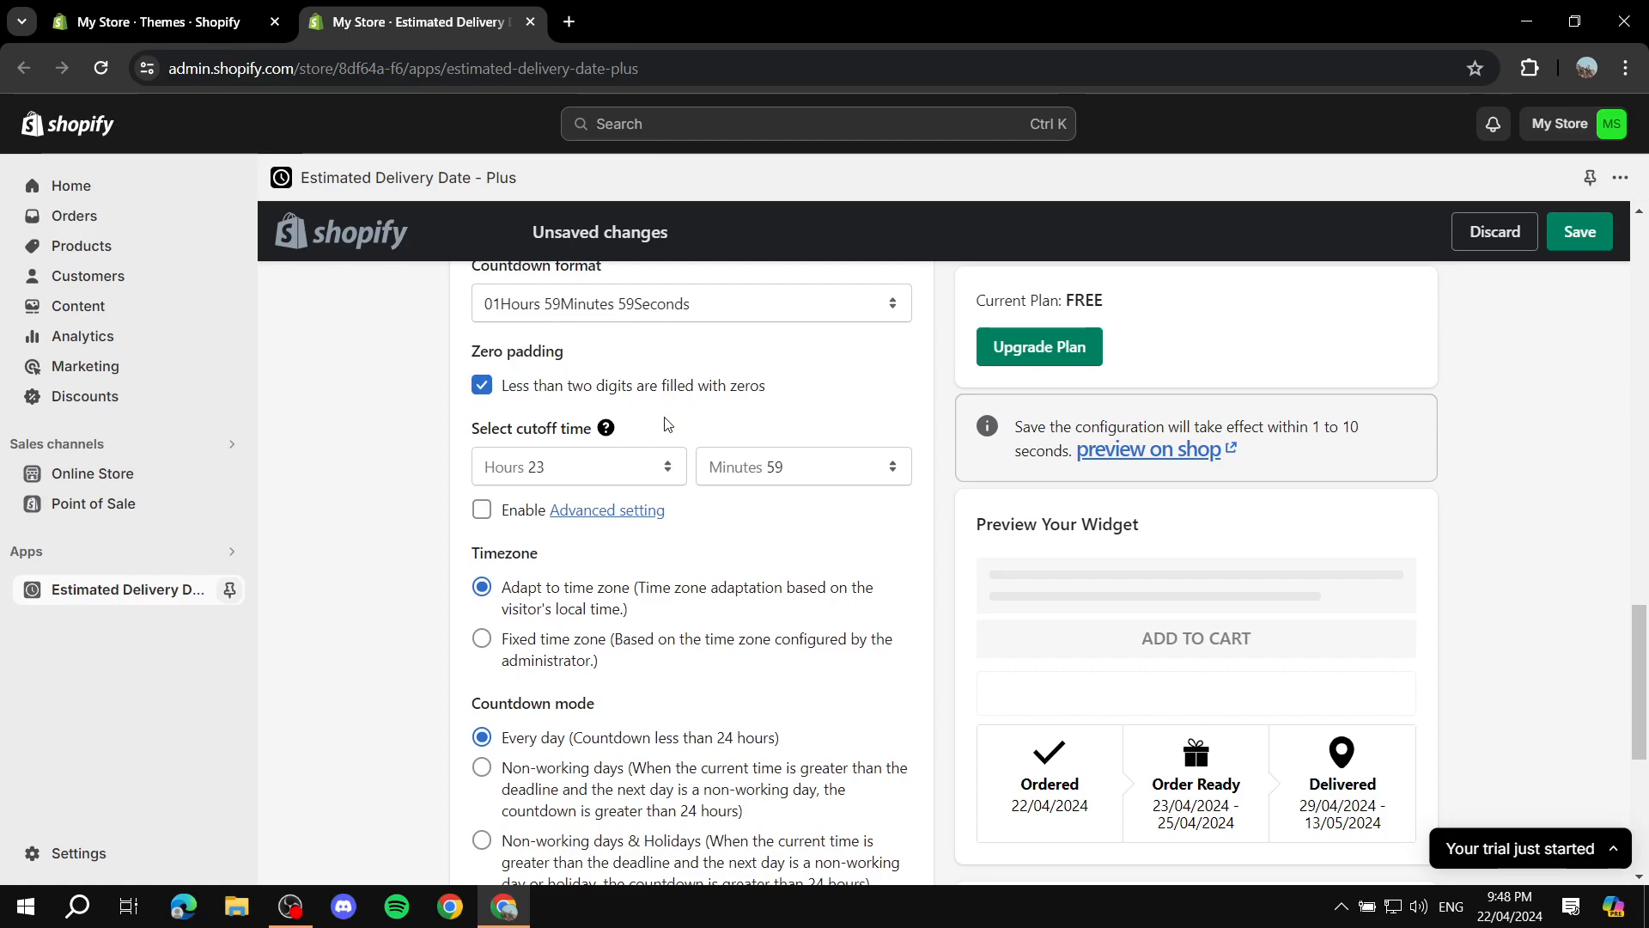
{"action": "scroll", "coordinate": [612, 464], "scroll_direction": "down", "scroll_amount": 2}
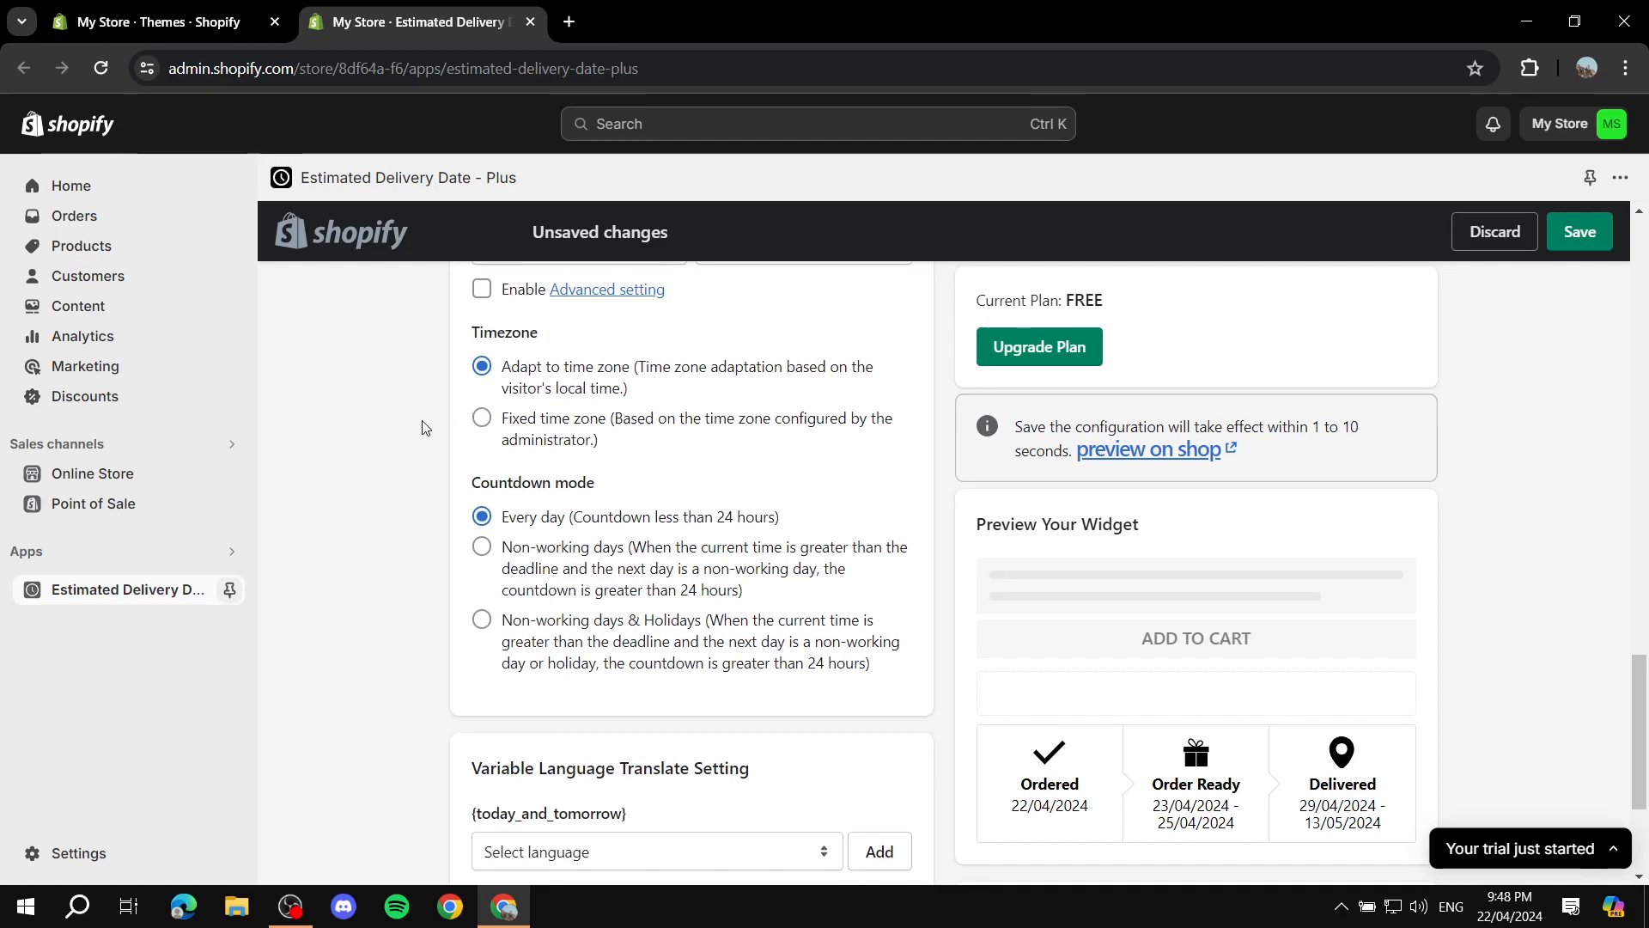
{"action": "scroll", "coordinate": [423, 428], "scroll_direction": "down", "scroll_amount": 3}
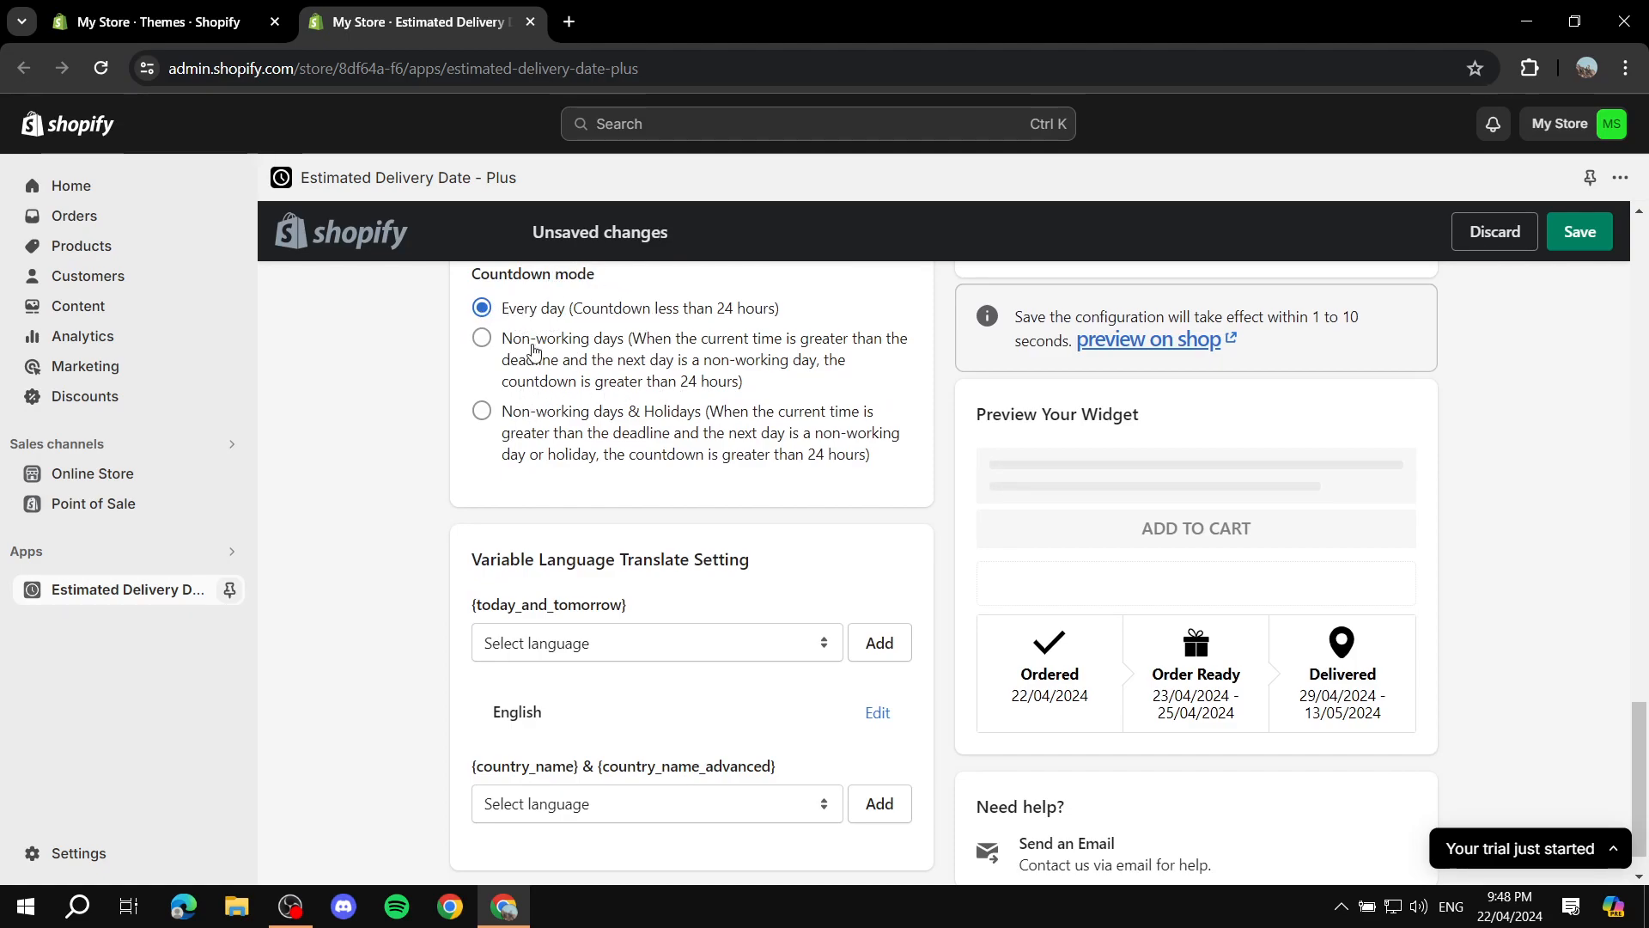
Examine the widget layout mode, placement method, message text border and progress bar color settings in the appearance configuration
{"action": "scroll", "coordinate": [554, 356], "scroll_direction": "down", "scroll_amount": 1}
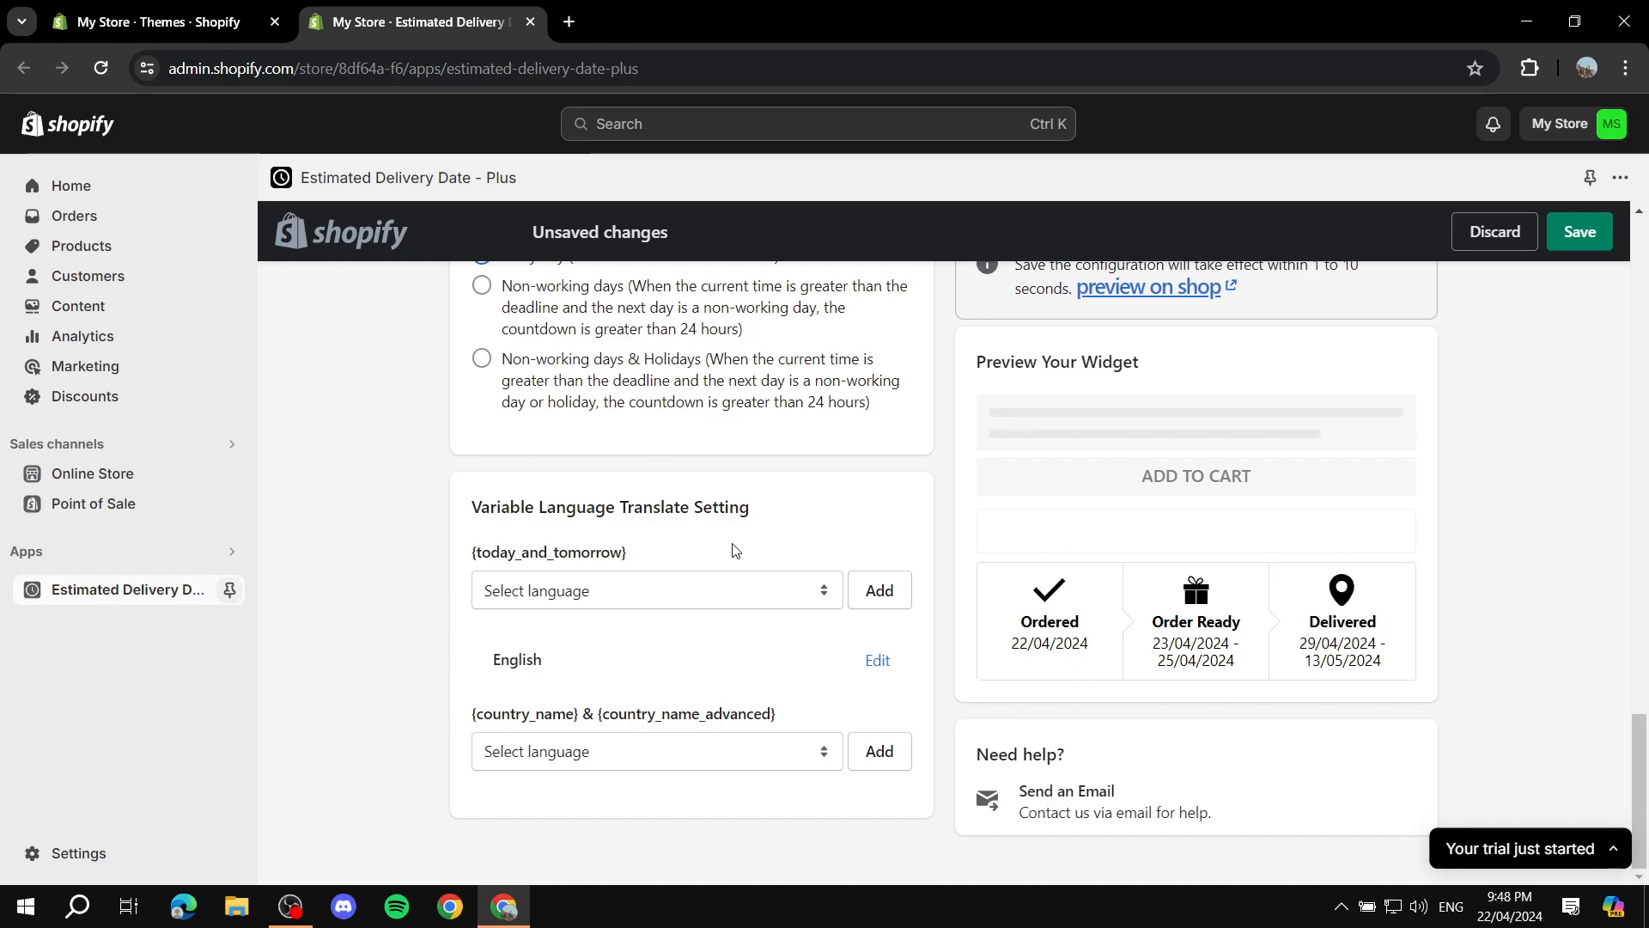
{"action": "scroll", "coordinate": [736, 549], "scroll_direction": "up", "scroll_amount": 15}
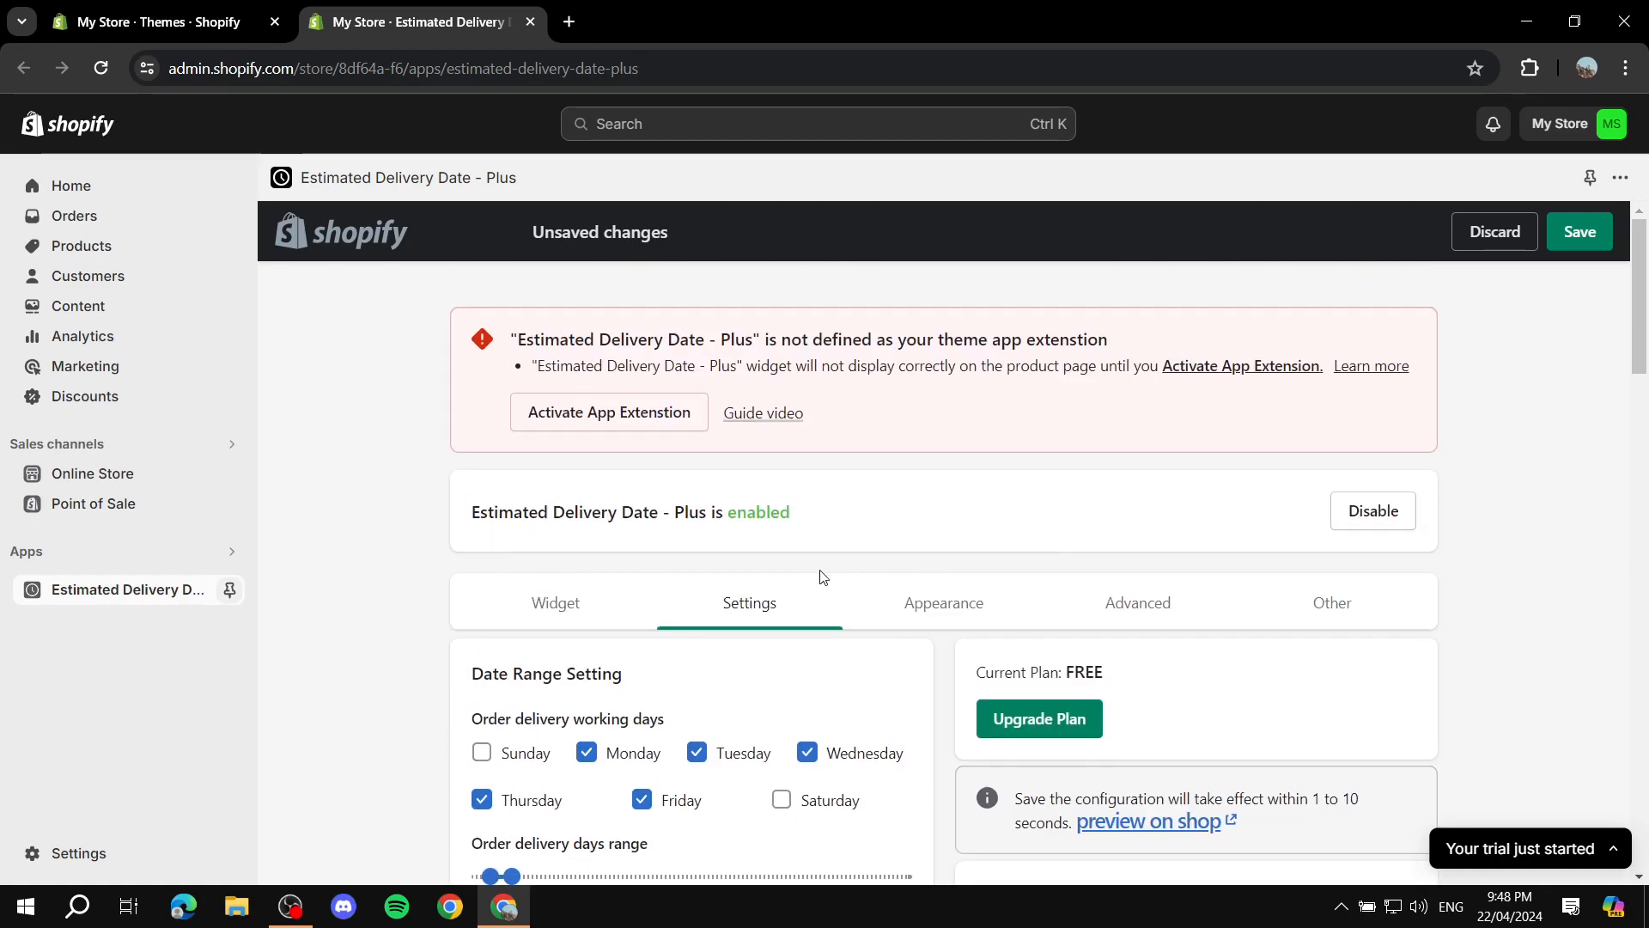
{"action": "scroll", "coordinate": [823, 518], "scroll_direction": "down", "scroll_amount": 1}
{"action": "left_click", "coordinate": [537, 503]}
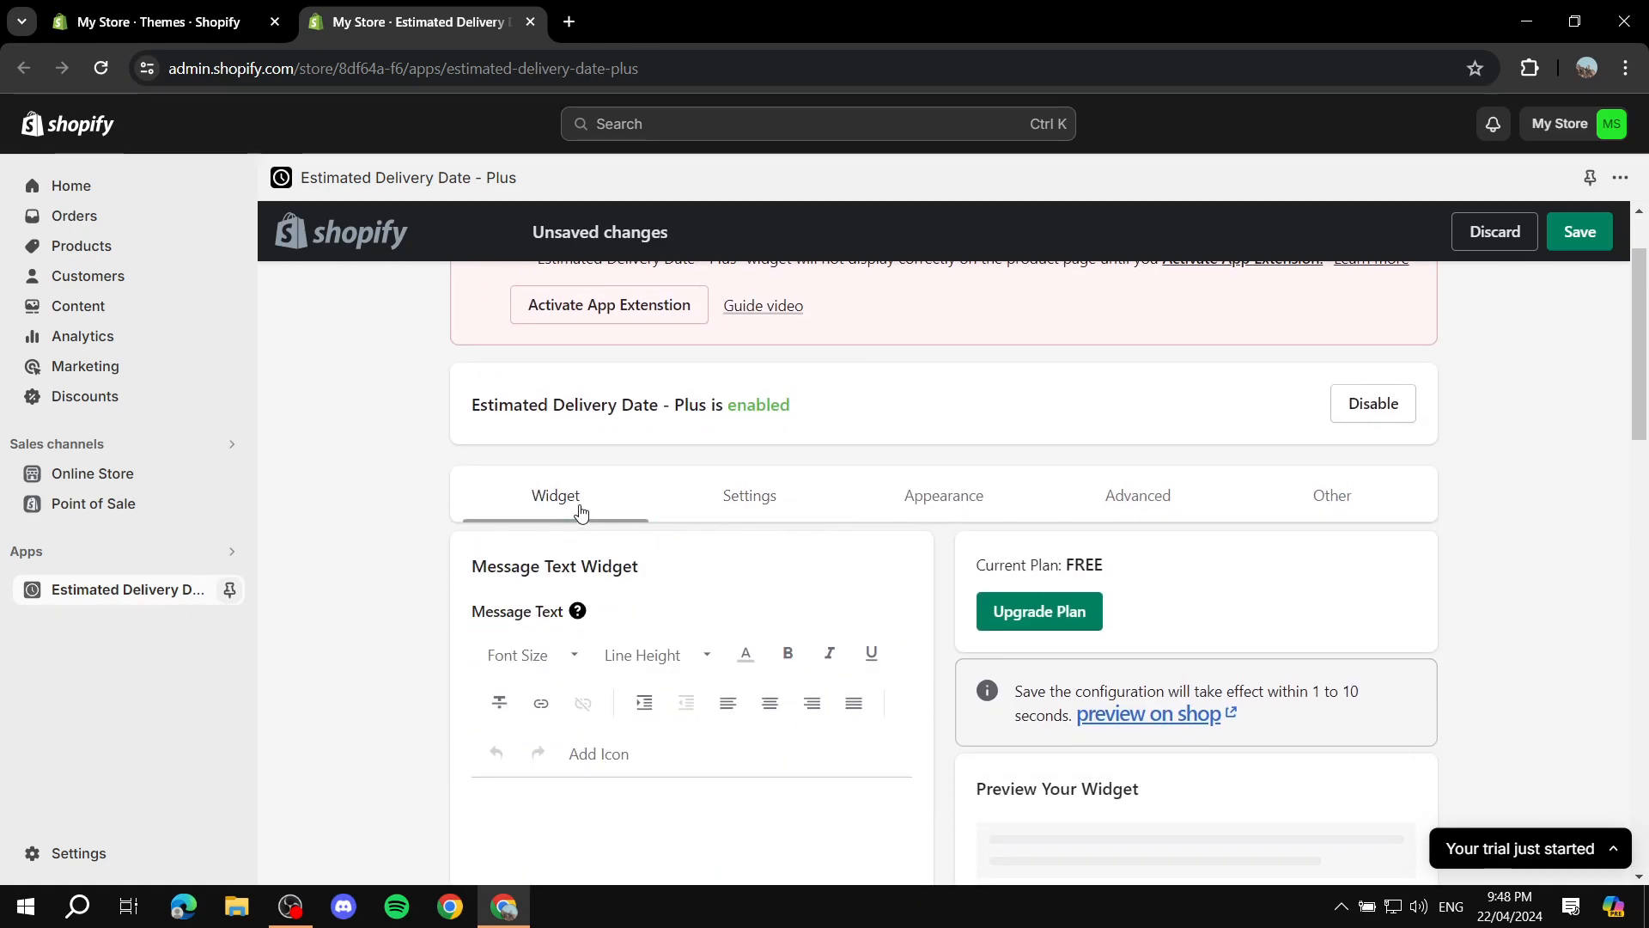
{"action": "scroll", "coordinate": [679, 526], "scroll_direction": "up", "scroll_amount": 1}
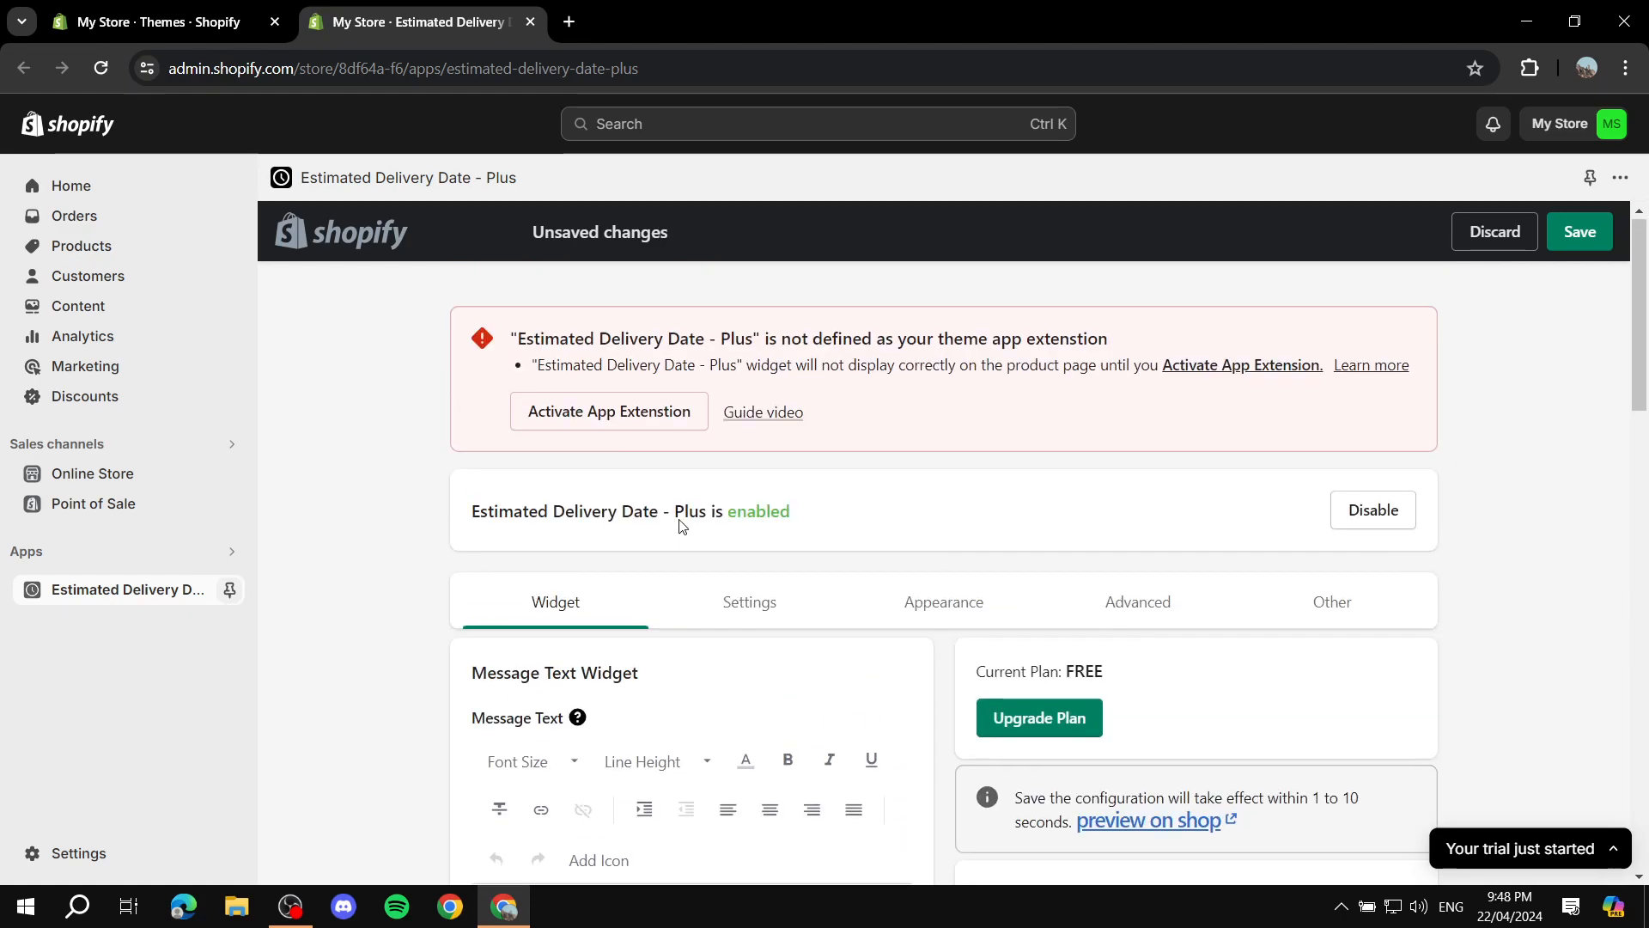
{"action": "left_click", "coordinate": [920, 606]}
{"action": "scroll", "coordinate": [894, 559], "scroll_direction": "down", "scroll_amount": 3}
{"action": "scroll", "coordinate": [684, 456], "scroll_direction": "up", "scroll_amount": 3}
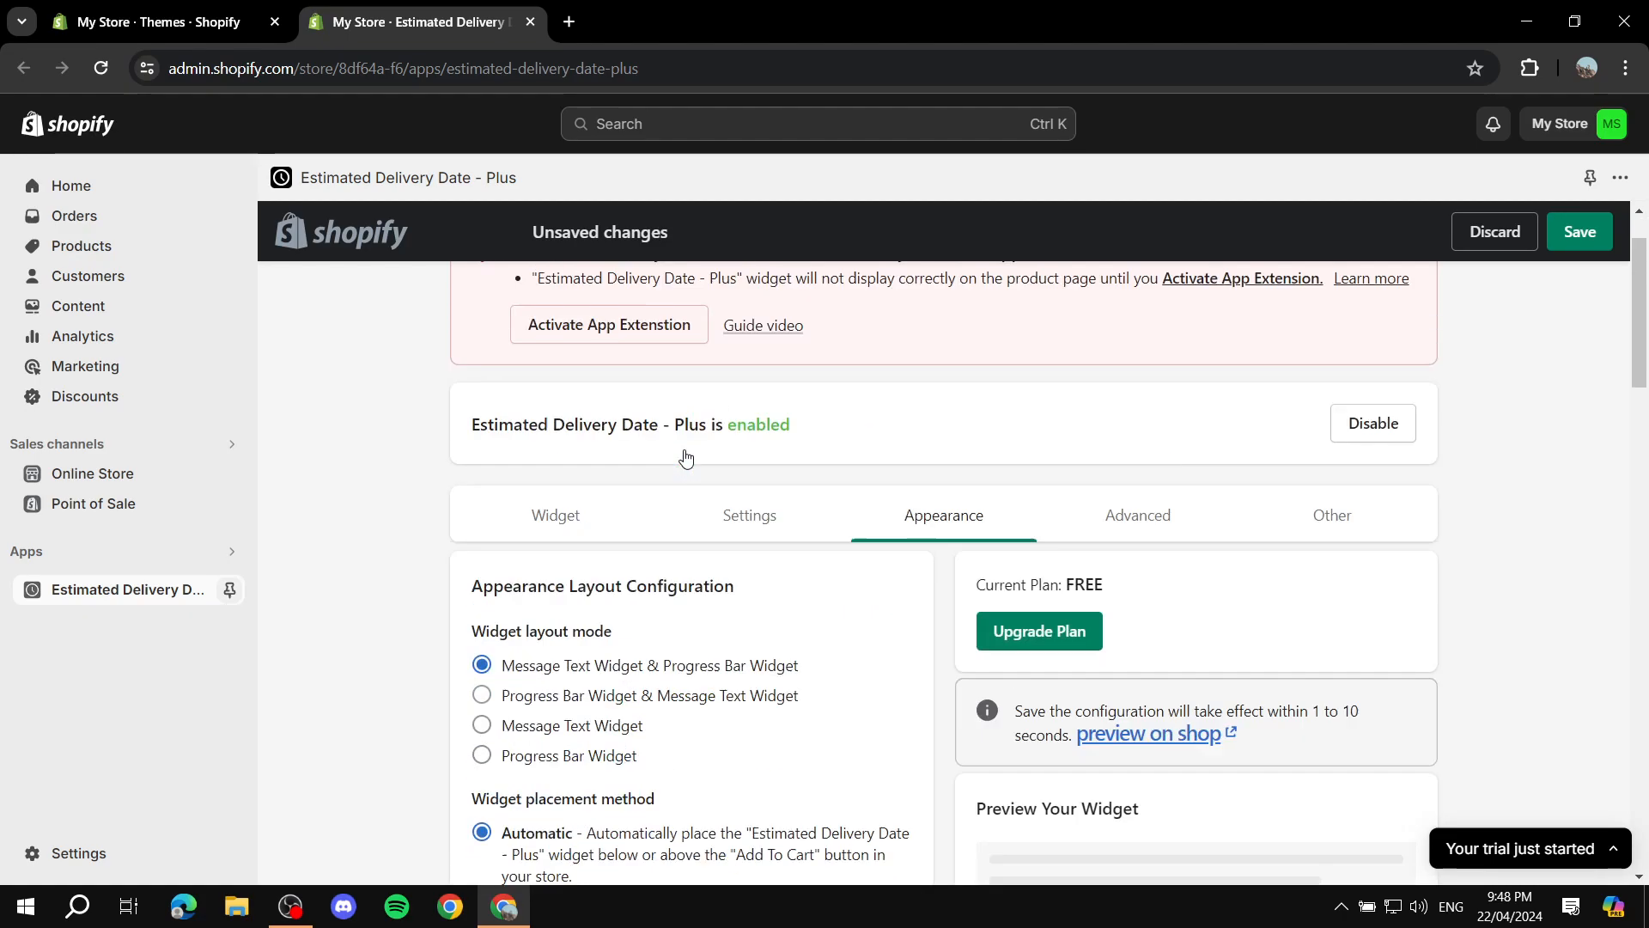
{"action": "scroll", "coordinate": [690, 480], "scroll_direction": "down", "scroll_amount": 6}
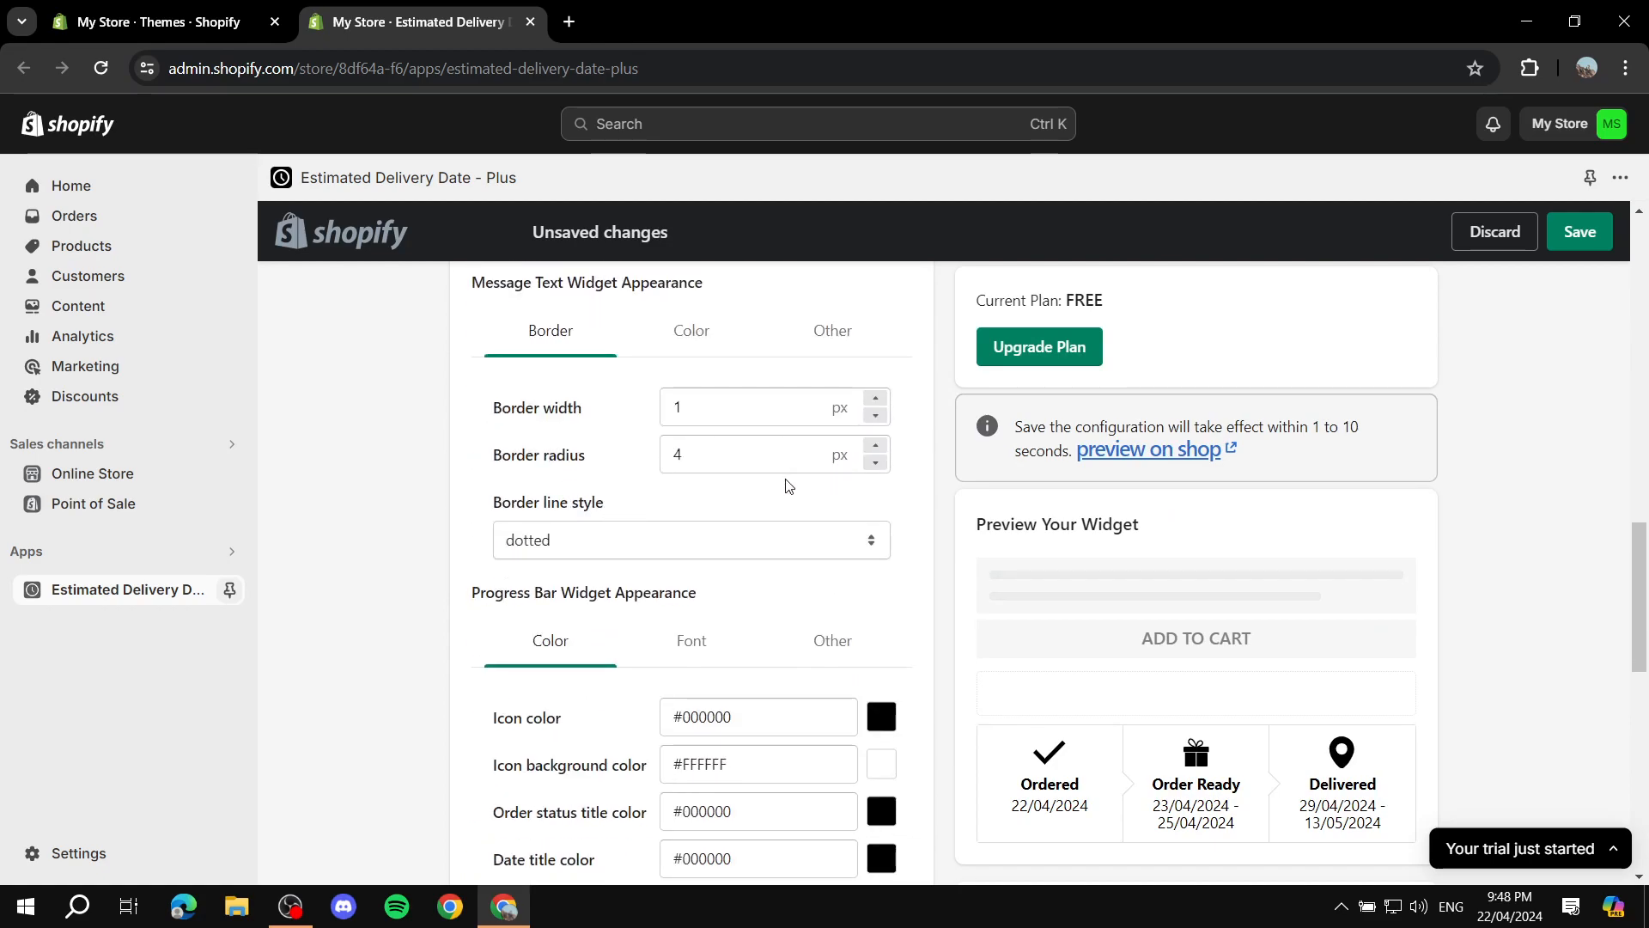
{"action": "scroll", "coordinate": [790, 486], "scroll_direction": "down", "scroll_amount": 5}
{"action": "scroll", "coordinate": [552, 527], "scroll_direction": "up", "scroll_amount": 3}
{"action": "scroll", "coordinate": [653, 534], "scroll_direction": "down", "scroll_amount": 2}
{"action": "scroll", "coordinate": [722, 513], "scroll_direction": "up", "scroll_amount": 2}
{"action": "scroll", "coordinate": [756, 558], "scroll_direction": "up", "scroll_amount": 1}
Try the red icon color #c73232 on the progress bar widget and return it to black #000000
{"action": "left_click", "coordinate": [882, 609]}
{"action": "left_click", "coordinate": [836, 678]}
{"action": "left_click", "coordinate": [747, 704]}
{"action": "left_click_drag", "start_coordinate": [721, 673], "coordinate": [812, 675]}
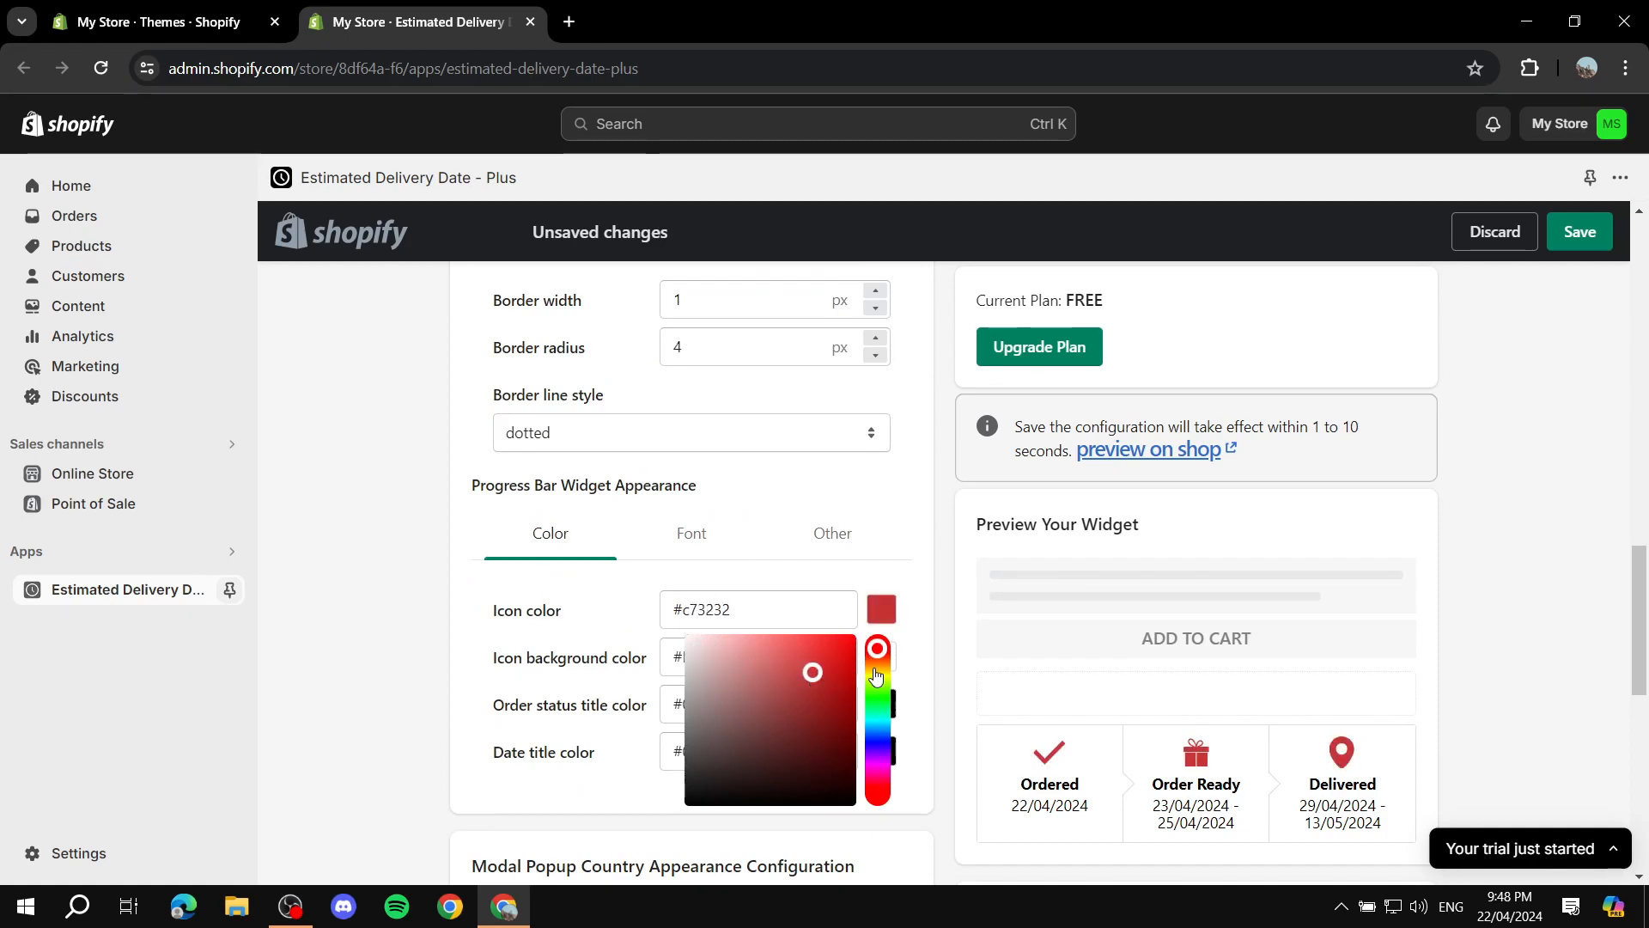
{"action": "left_click_drag", "start_coordinate": [723, 727], "coordinate": [681, 839]}
{"action": "left_click", "coordinate": [683, 844]}
Examine the modal popup country appearance, the cart/checkout delivery date message configuration and the custom CSS field
{"action": "scroll", "coordinate": [412, 655], "scroll_direction": "down", "scroll_amount": 7}
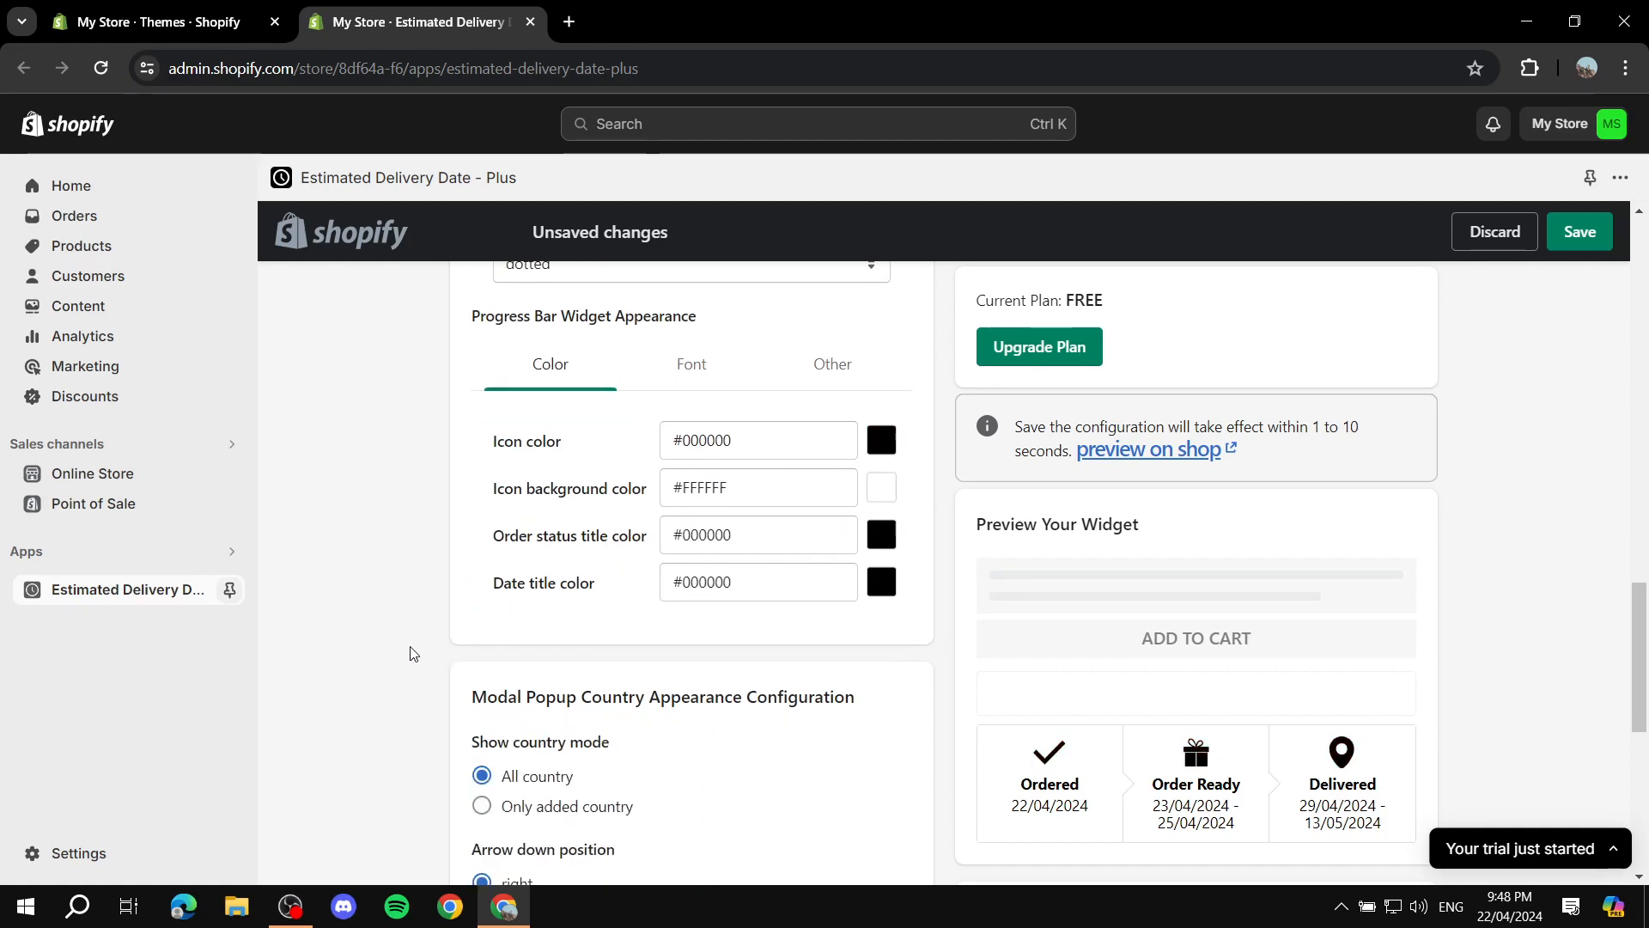
{"action": "scroll", "coordinate": [431, 512], "scroll_direction": "down", "scroll_amount": 2}
{"action": "scroll", "coordinate": [432, 512], "scroll_direction": "up", "scroll_amount": 10}
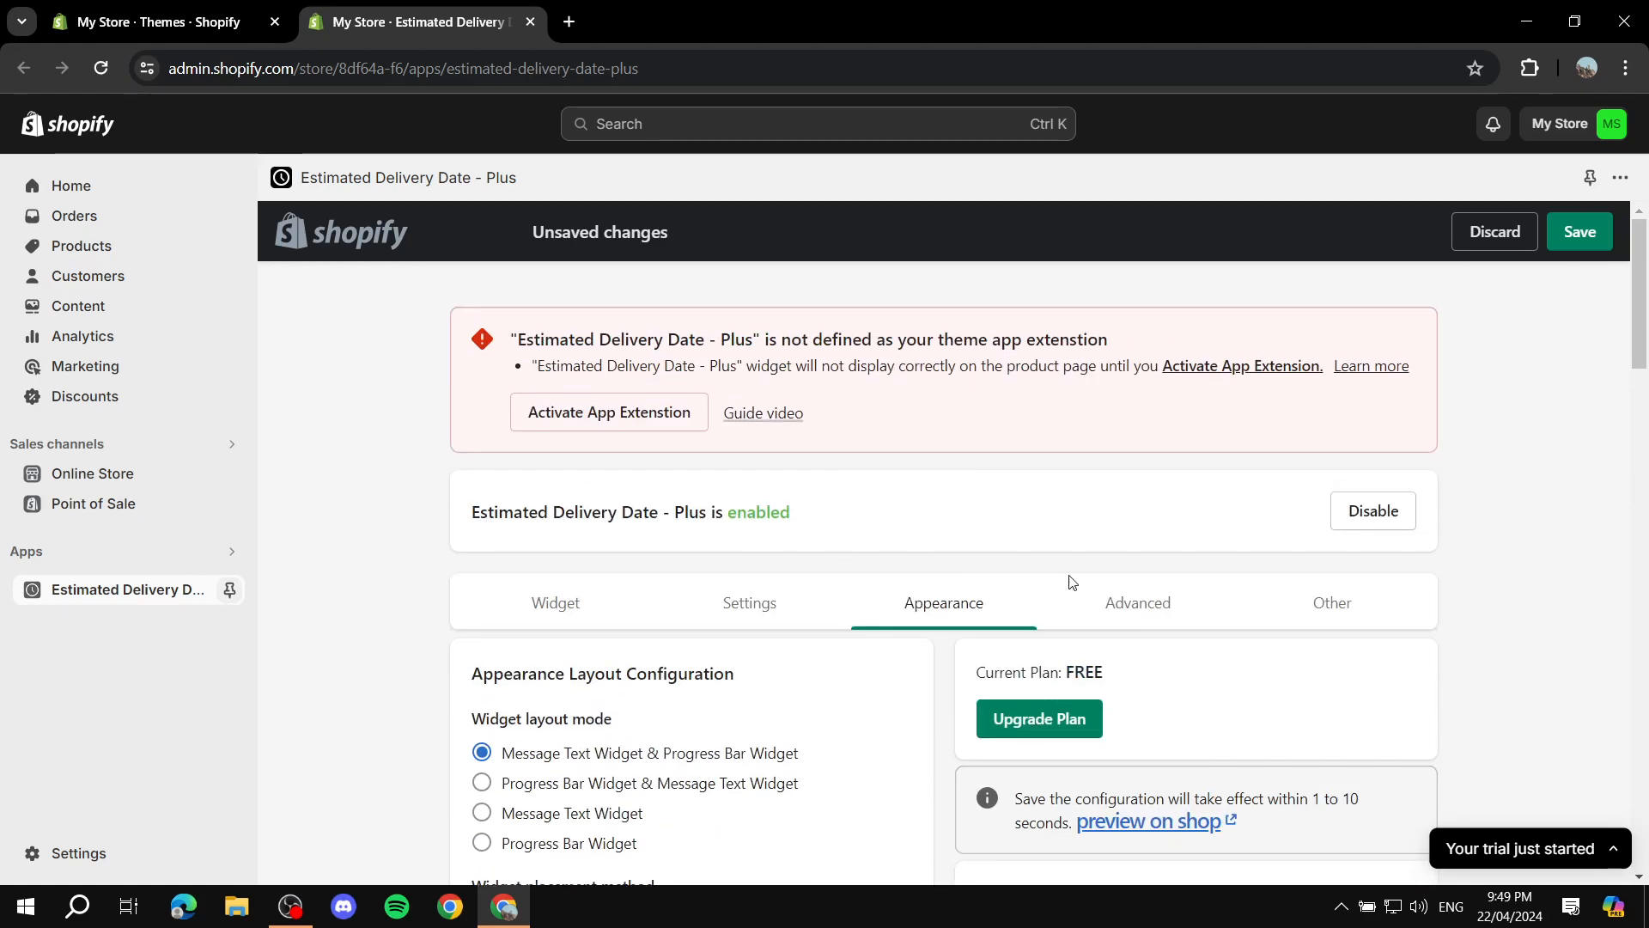
{"action": "left_click", "coordinate": [1168, 608]}
{"action": "scroll", "coordinate": [670, 576], "scroll_direction": "down", "scroll_amount": 8}
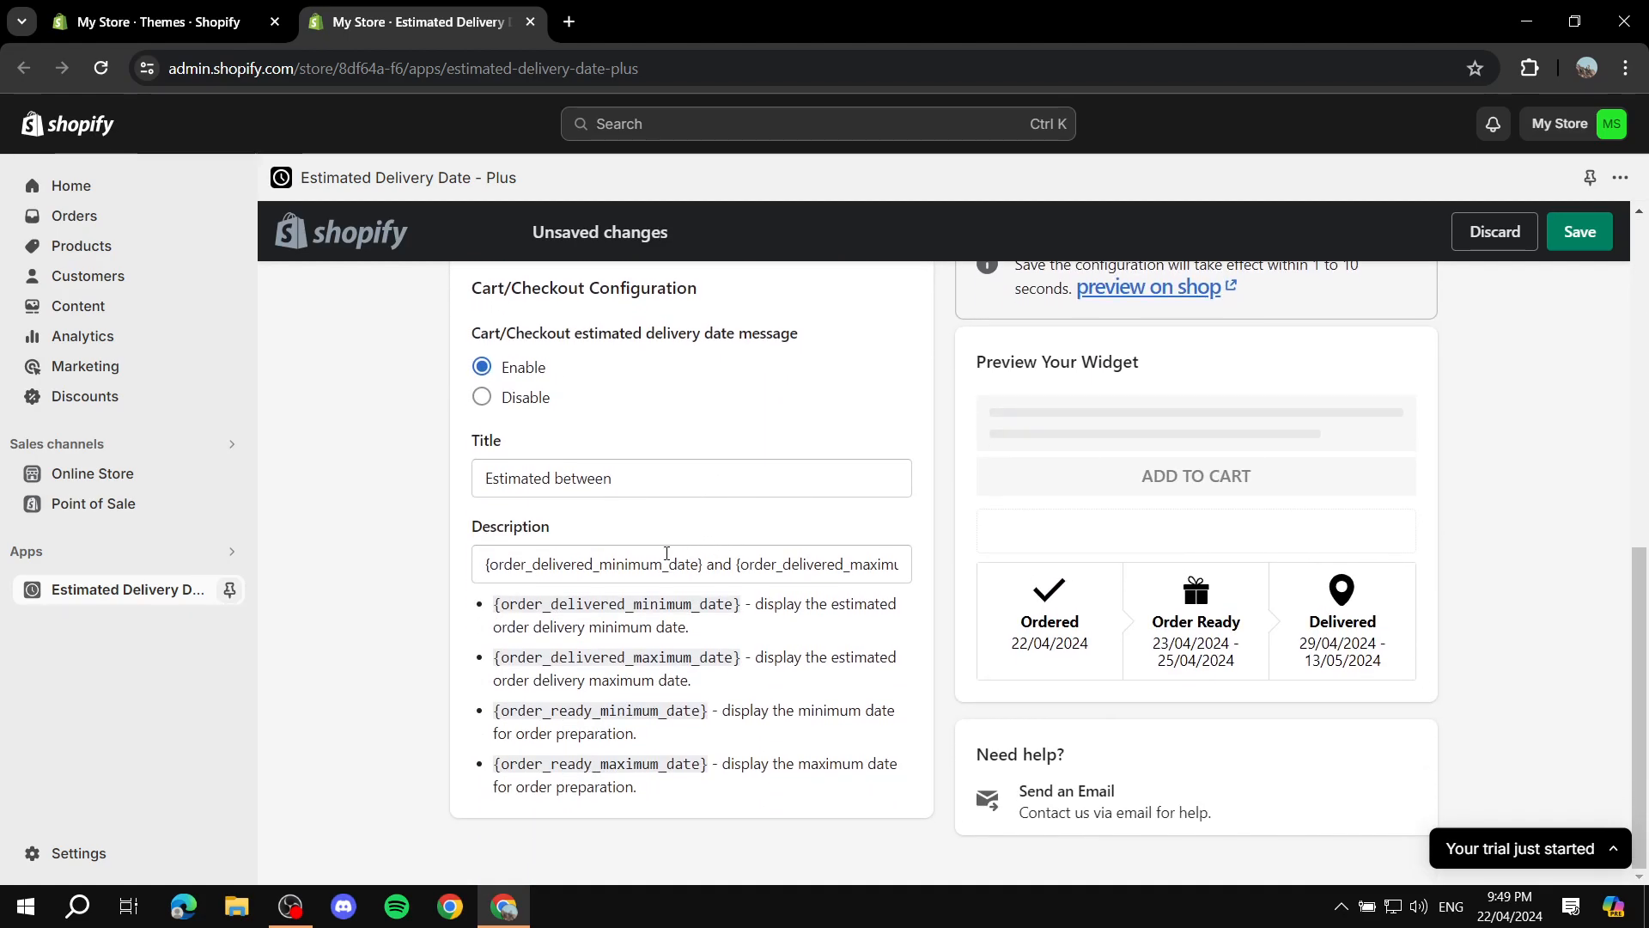
{"action": "scroll", "coordinate": [684, 552], "scroll_direction": "up", "scroll_amount": 10}
{"action": "left_click", "coordinate": [1332, 606]}
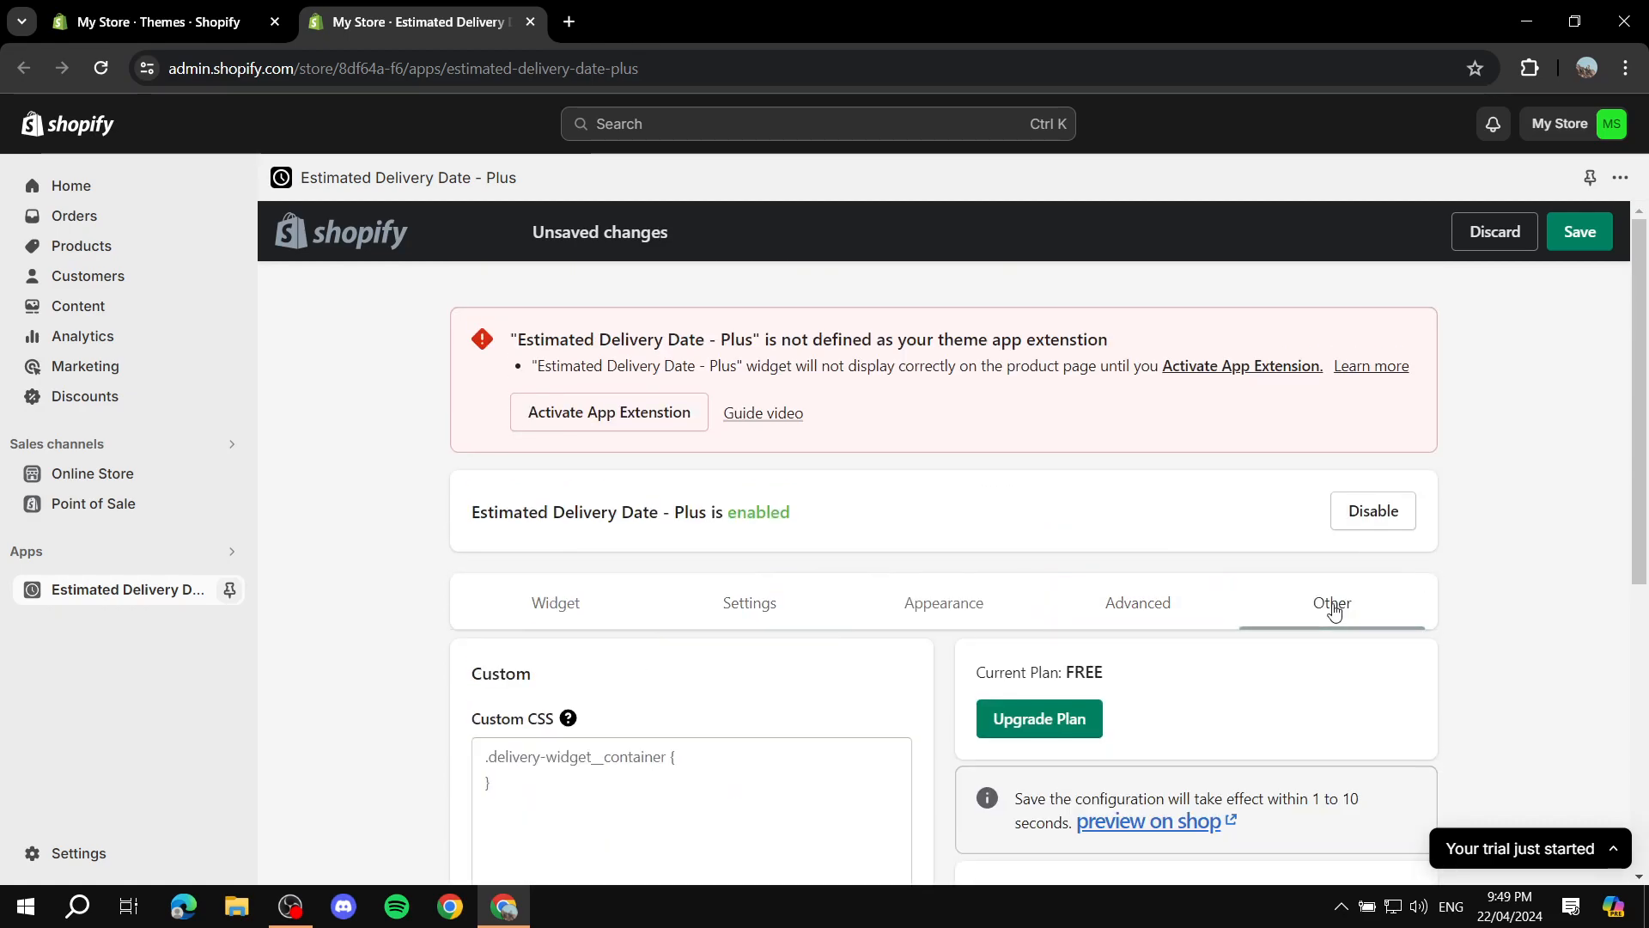
{"action": "scroll", "coordinate": [899, 615], "scroll_direction": "down", "scroll_amount": 3}
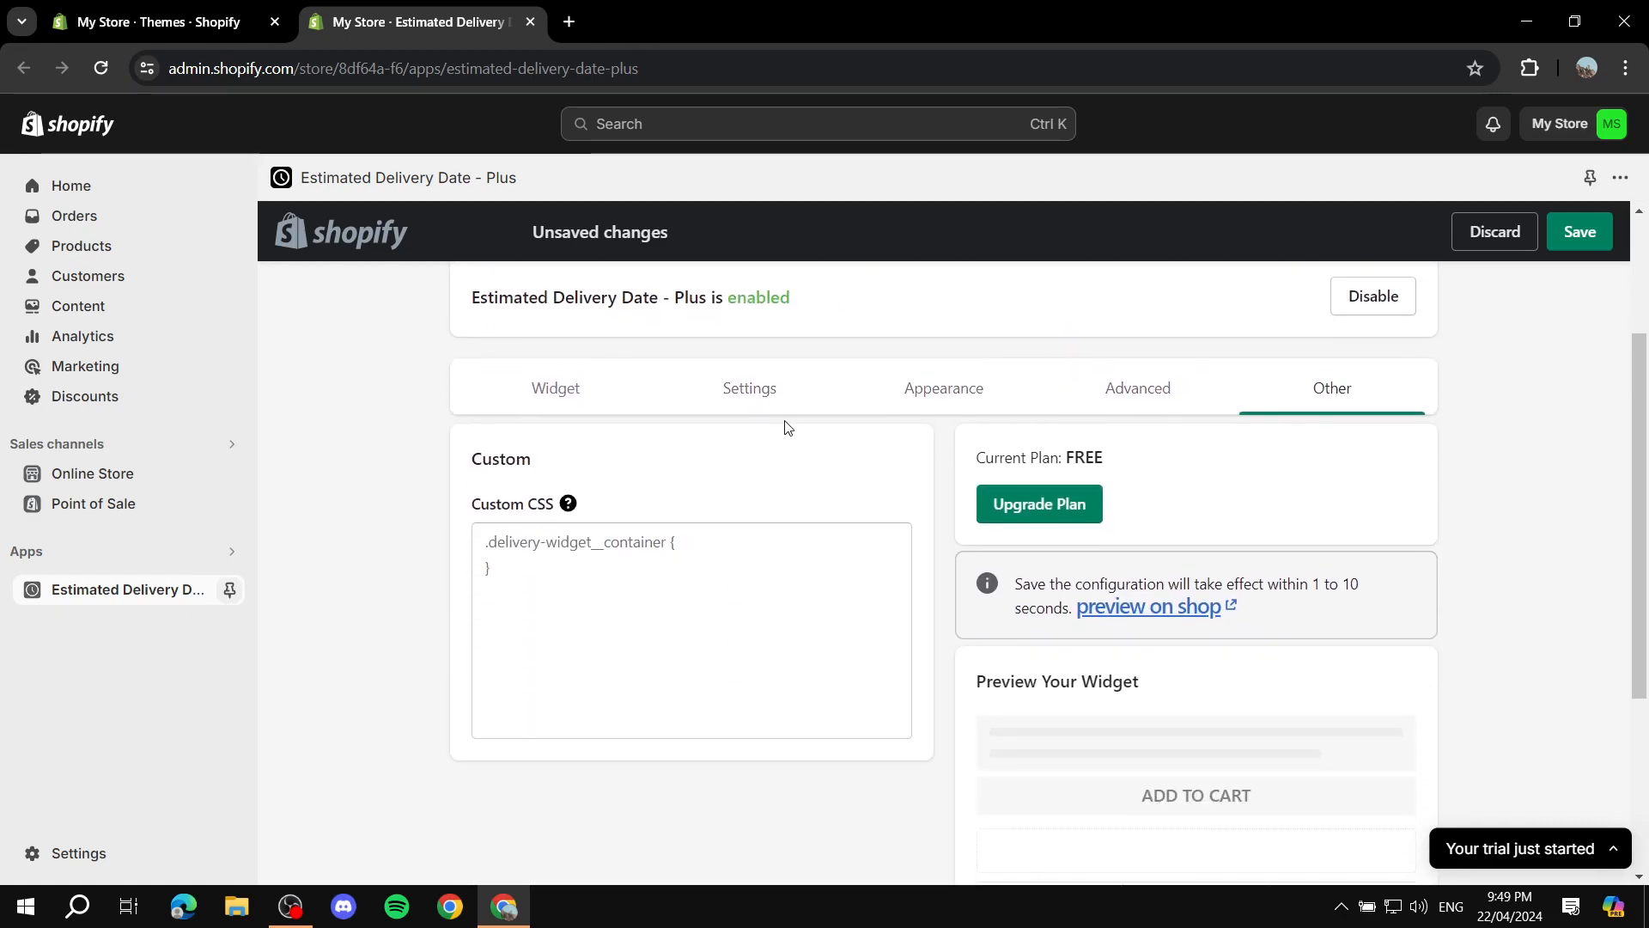
Review the date range, order ready, holidays and date format settings
{"action": "left_click", "coordinate": [777, 398]}
{"action": "scroll", "coordinate": [798, 481], "scroll_direction": "down", "scroll_amount": 3}
{"action": "scroll", "coordinate": [677, 467], "scroll_direction": "up", "scroll_amount": 2}
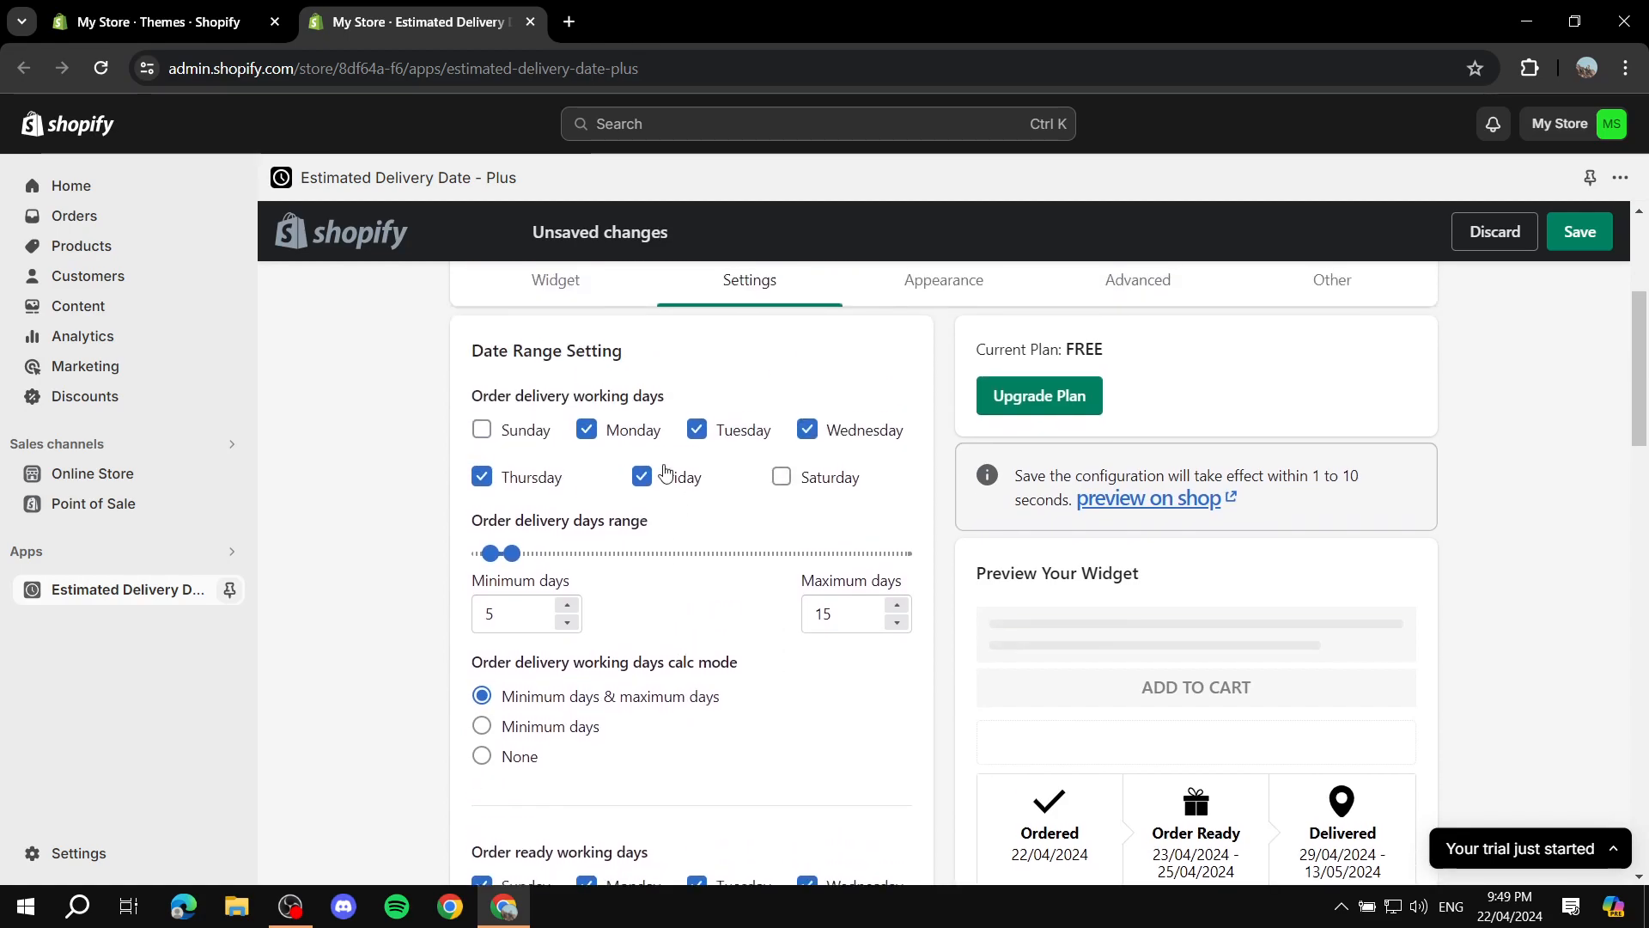
{"action": "left_click_drag", "start_coordinate": [464, 365], "coordinate": [640, 362]}
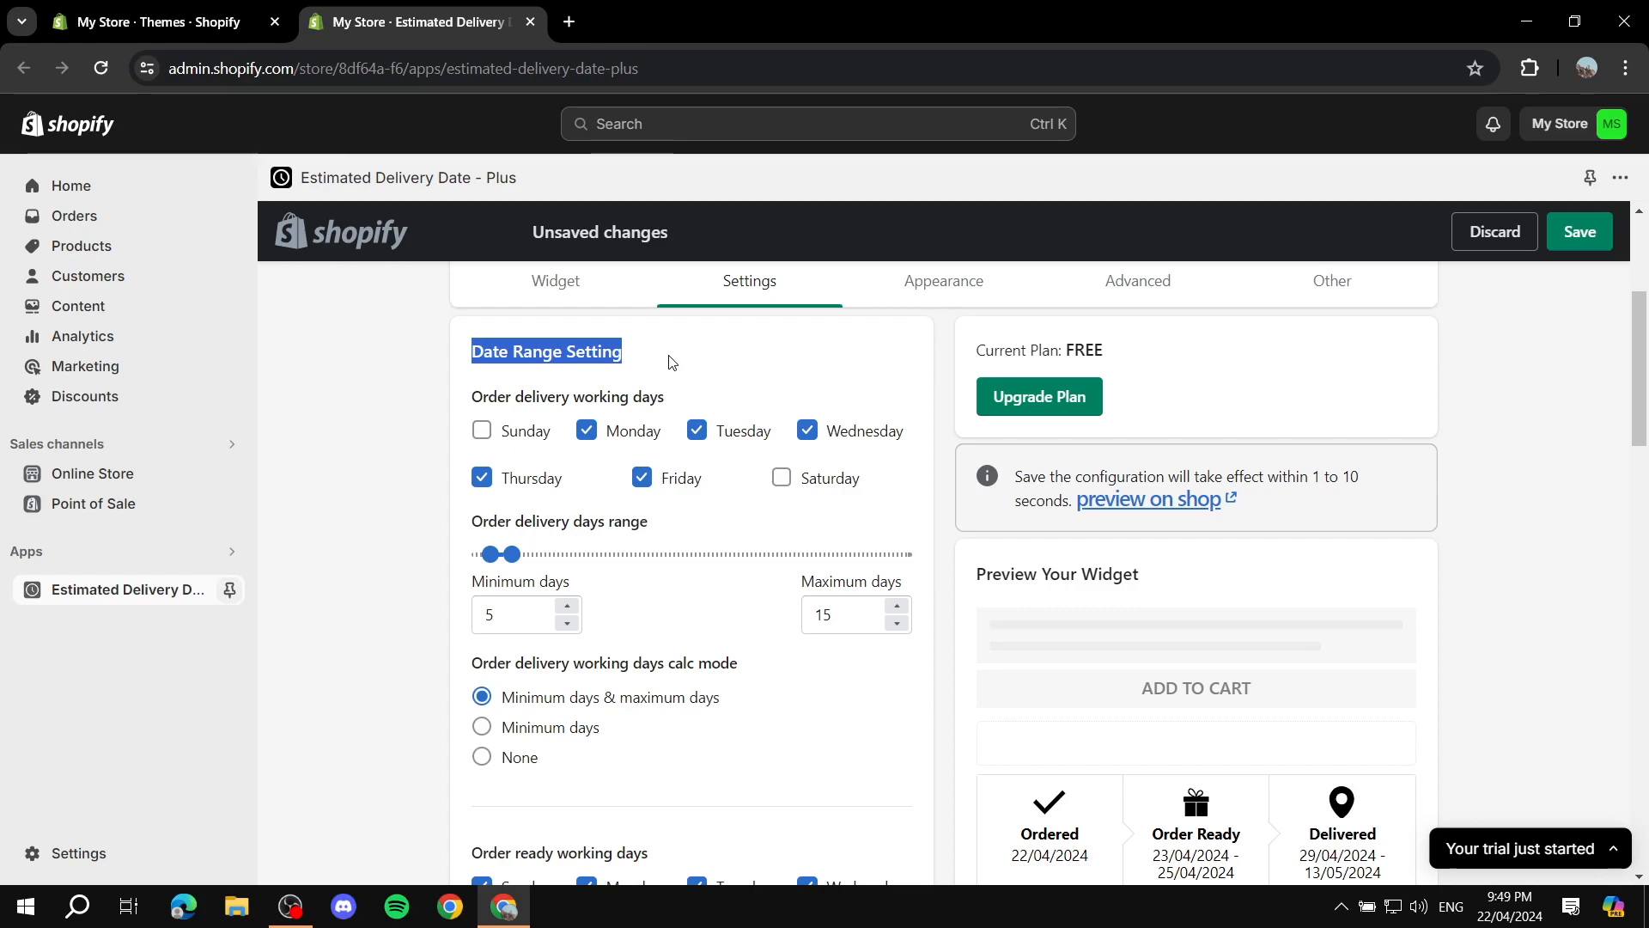
{"action": "left_click", "coordinate": [403, 474]}
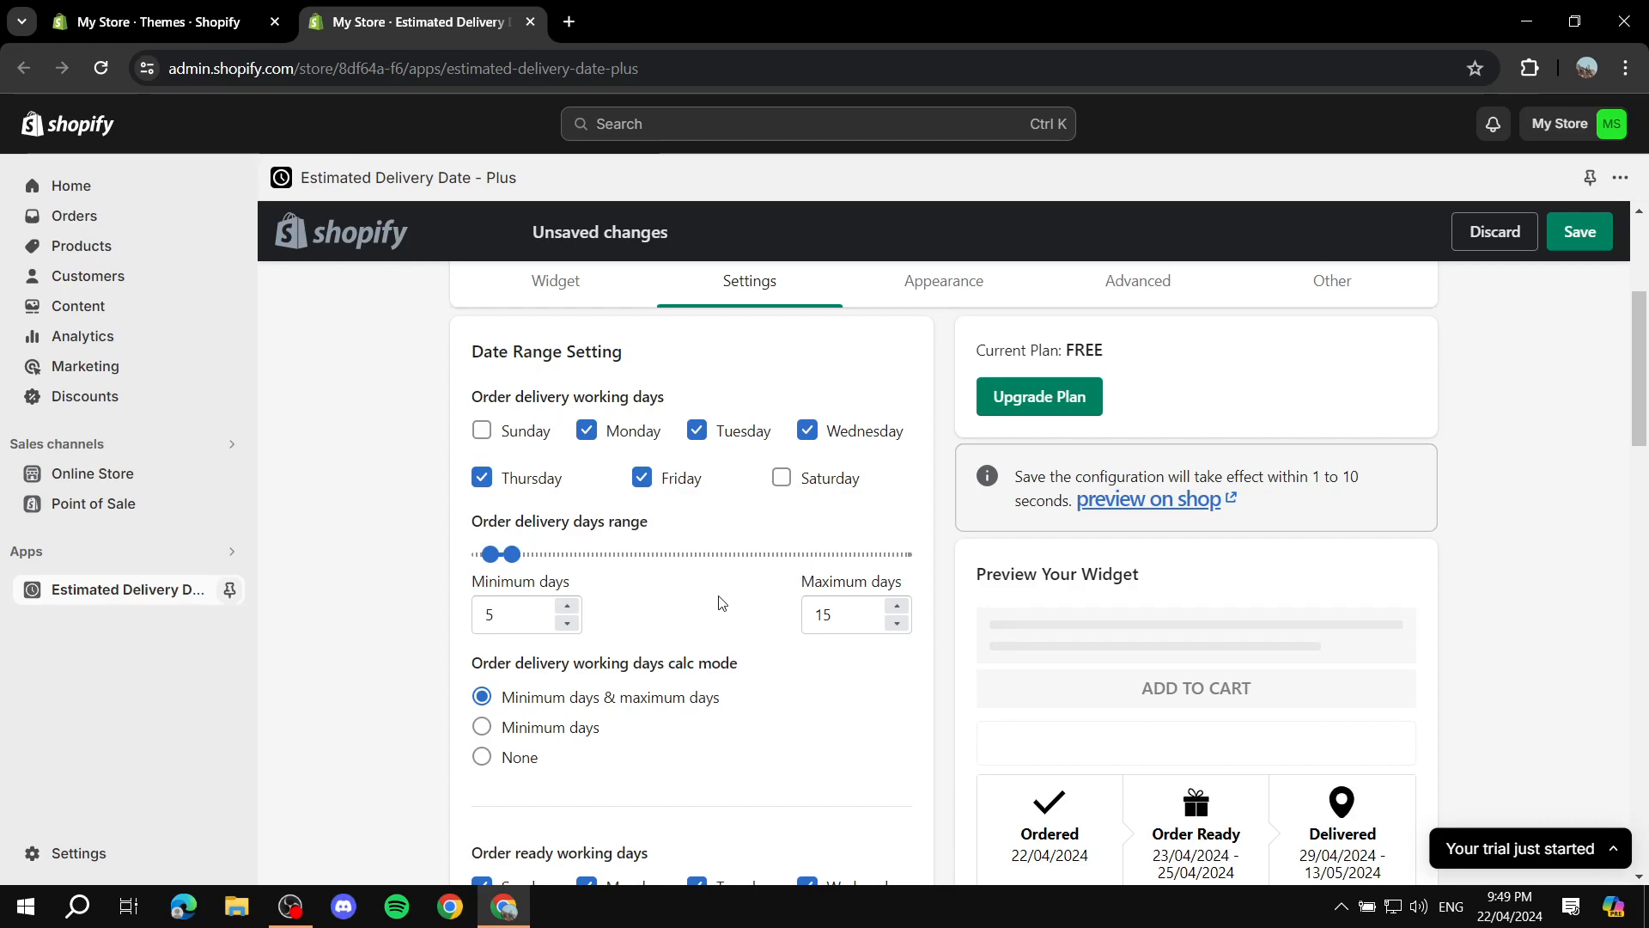
{"action": "scroll", "coordinate": [709, 605], "scroll_direction": "down", "scroll_amount": 9}
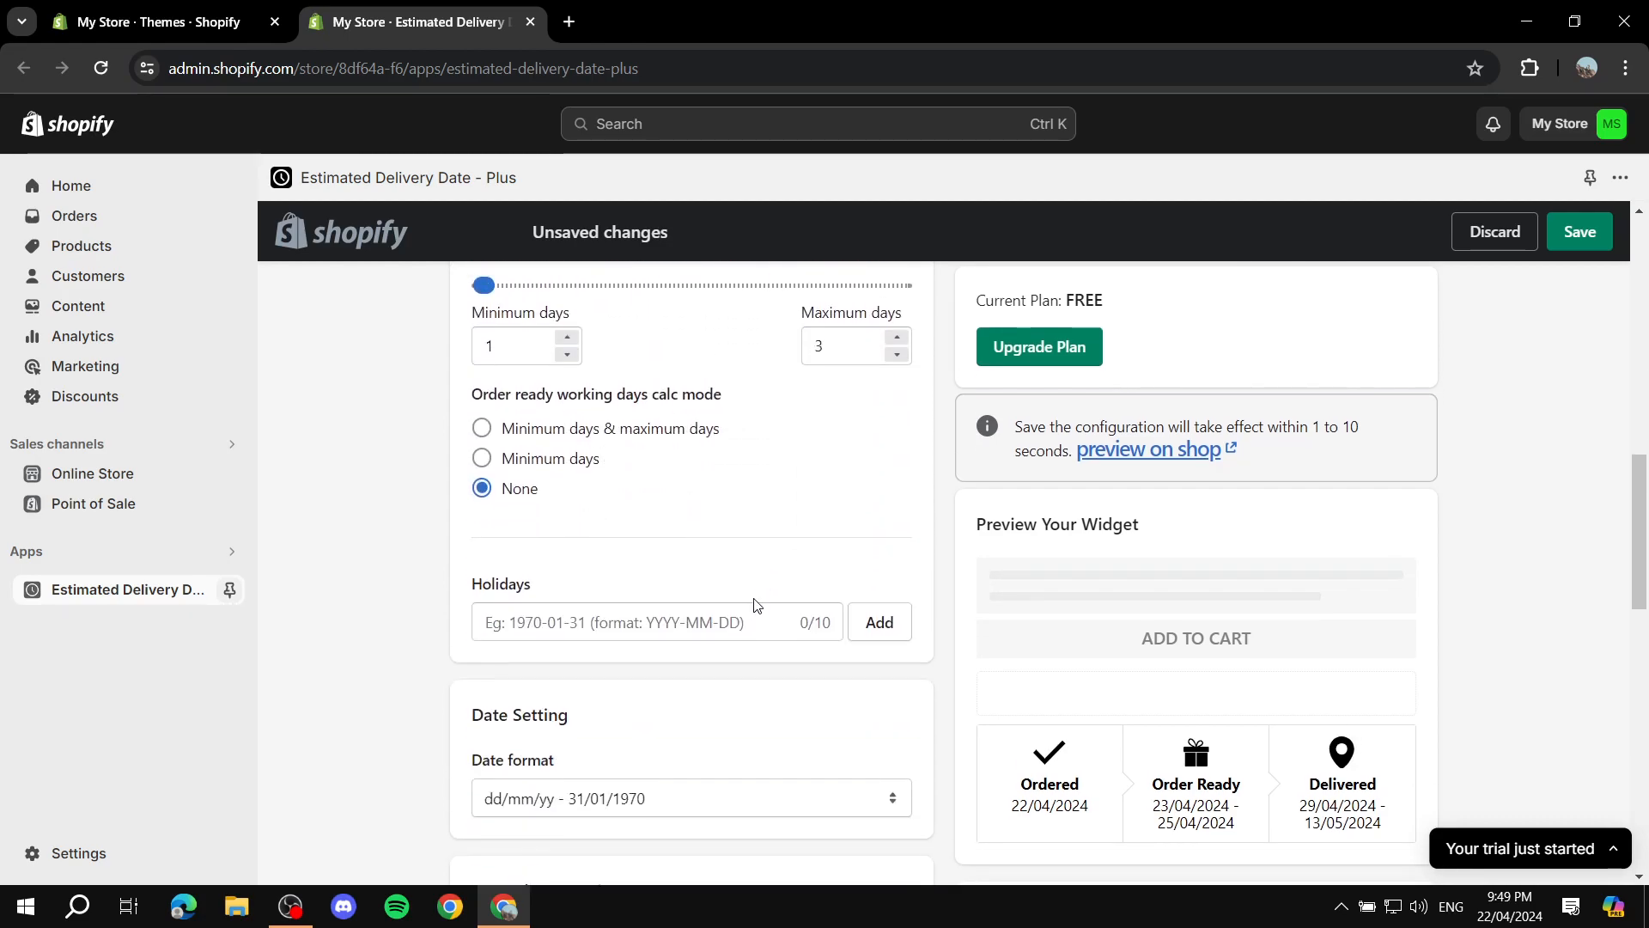
{"action": "scroll", "coordinate": [663, 489], "scroll_direction": "up", "scroll_amount": 10}
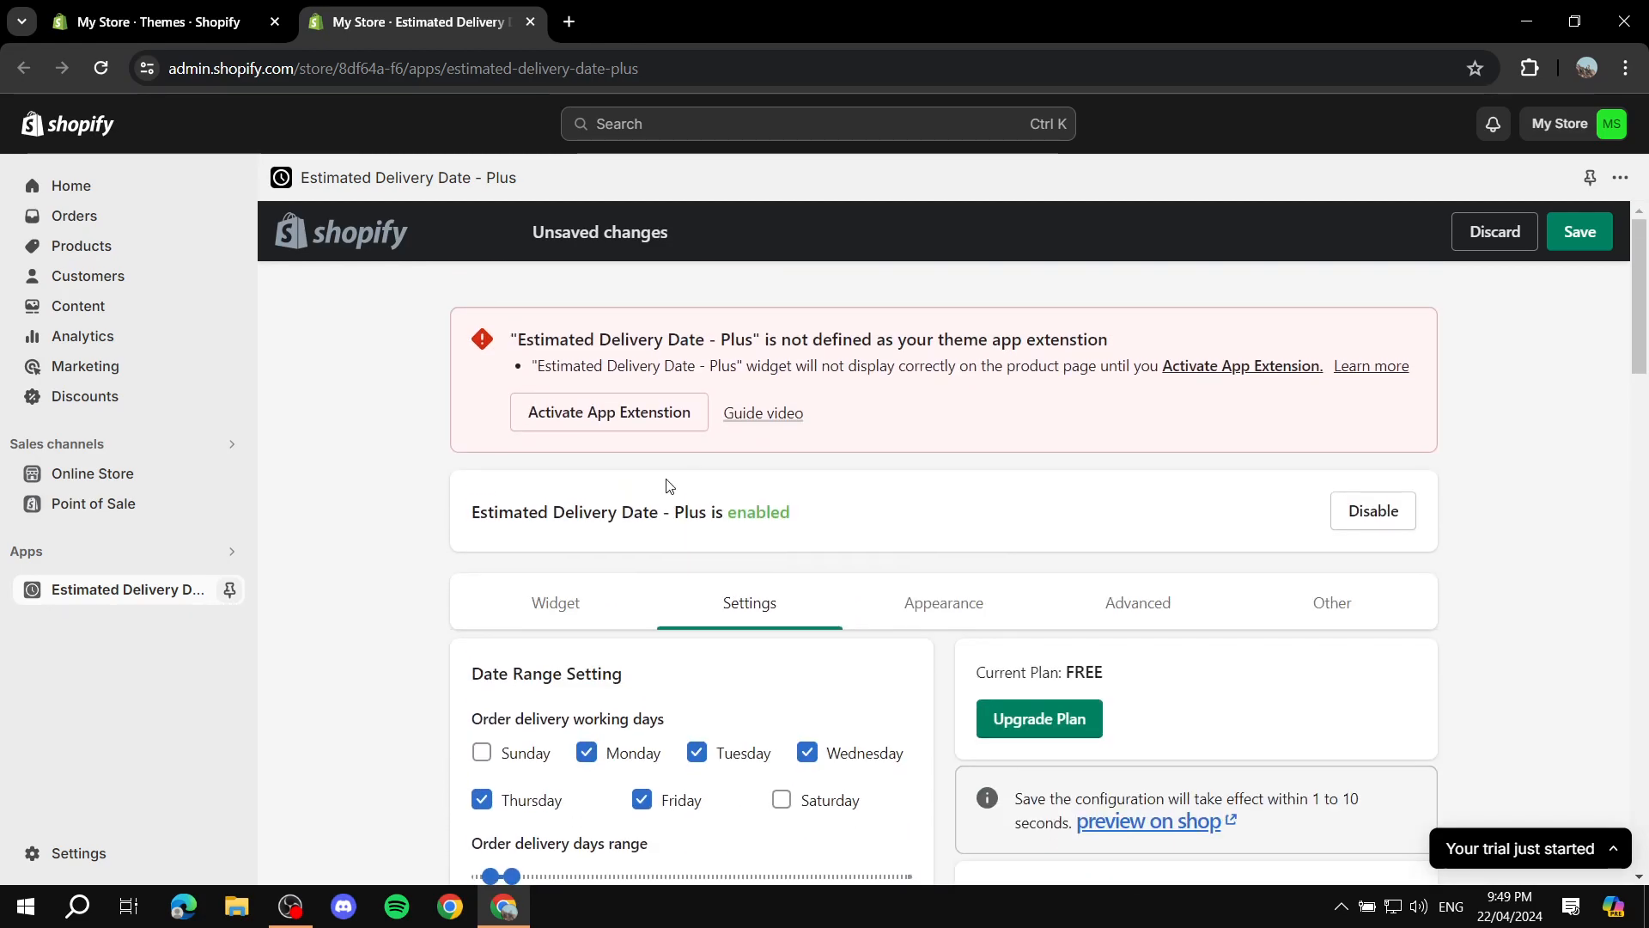
Examine the advanced general configuration options for individual estimated delivery dates per product and category
{"action": "scroll", "coordinate": [1507, 670], "scroll_direction": "down", "scroll_amount": 3}
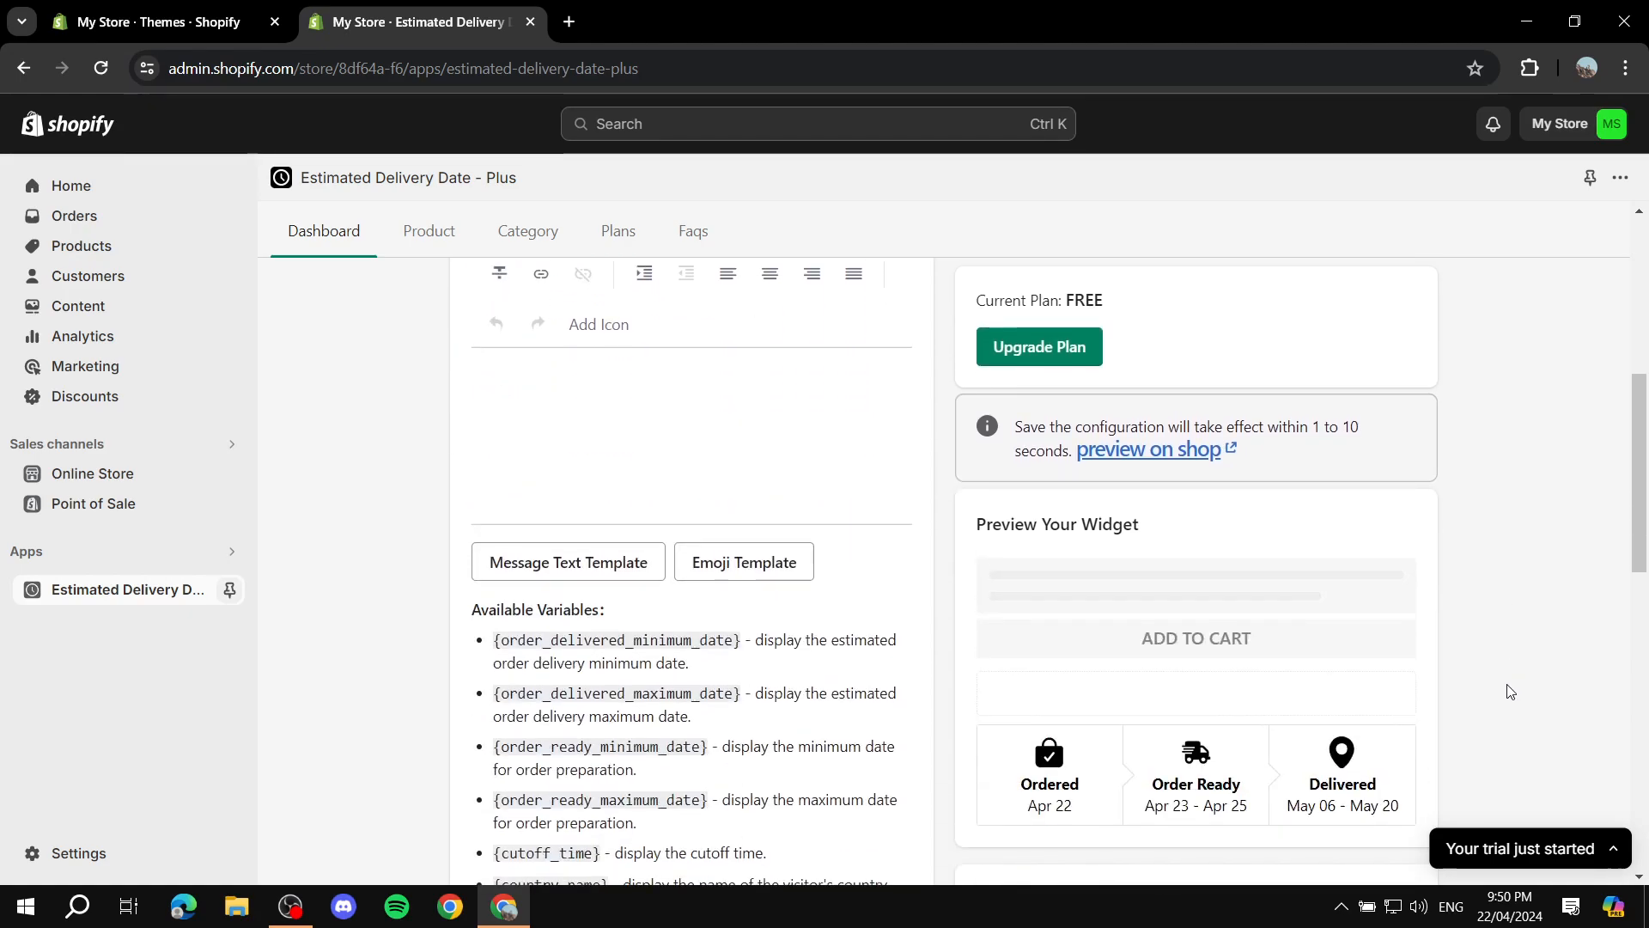
{"action": "scroll", "coordinate": [1392, 671], "scroll_direction": "down", "scroll_amount": 5}
{"action": "scroll", "coordinate": [1331, 676], "scroll_direction": "up", "scroll_amount": 10}
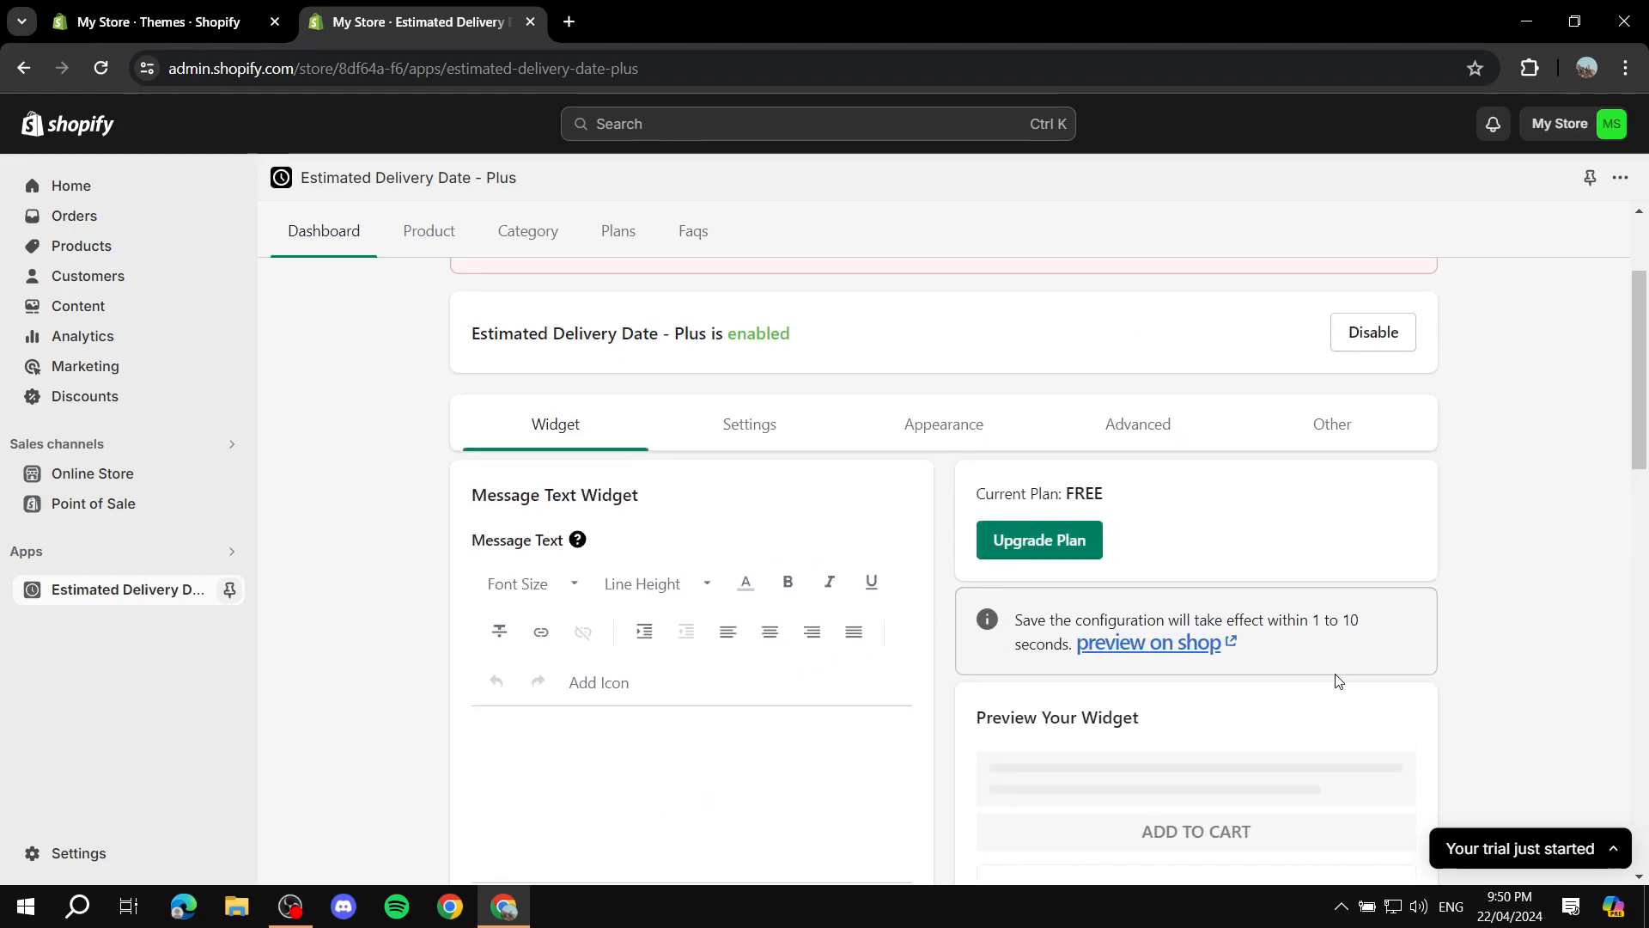
{"action": "left_click", "coordinate": [1158, 606]}
{"action": "scroll", "coordinate": [1533, 582], "scroll_direction": "down", "scroll_amount": 4}
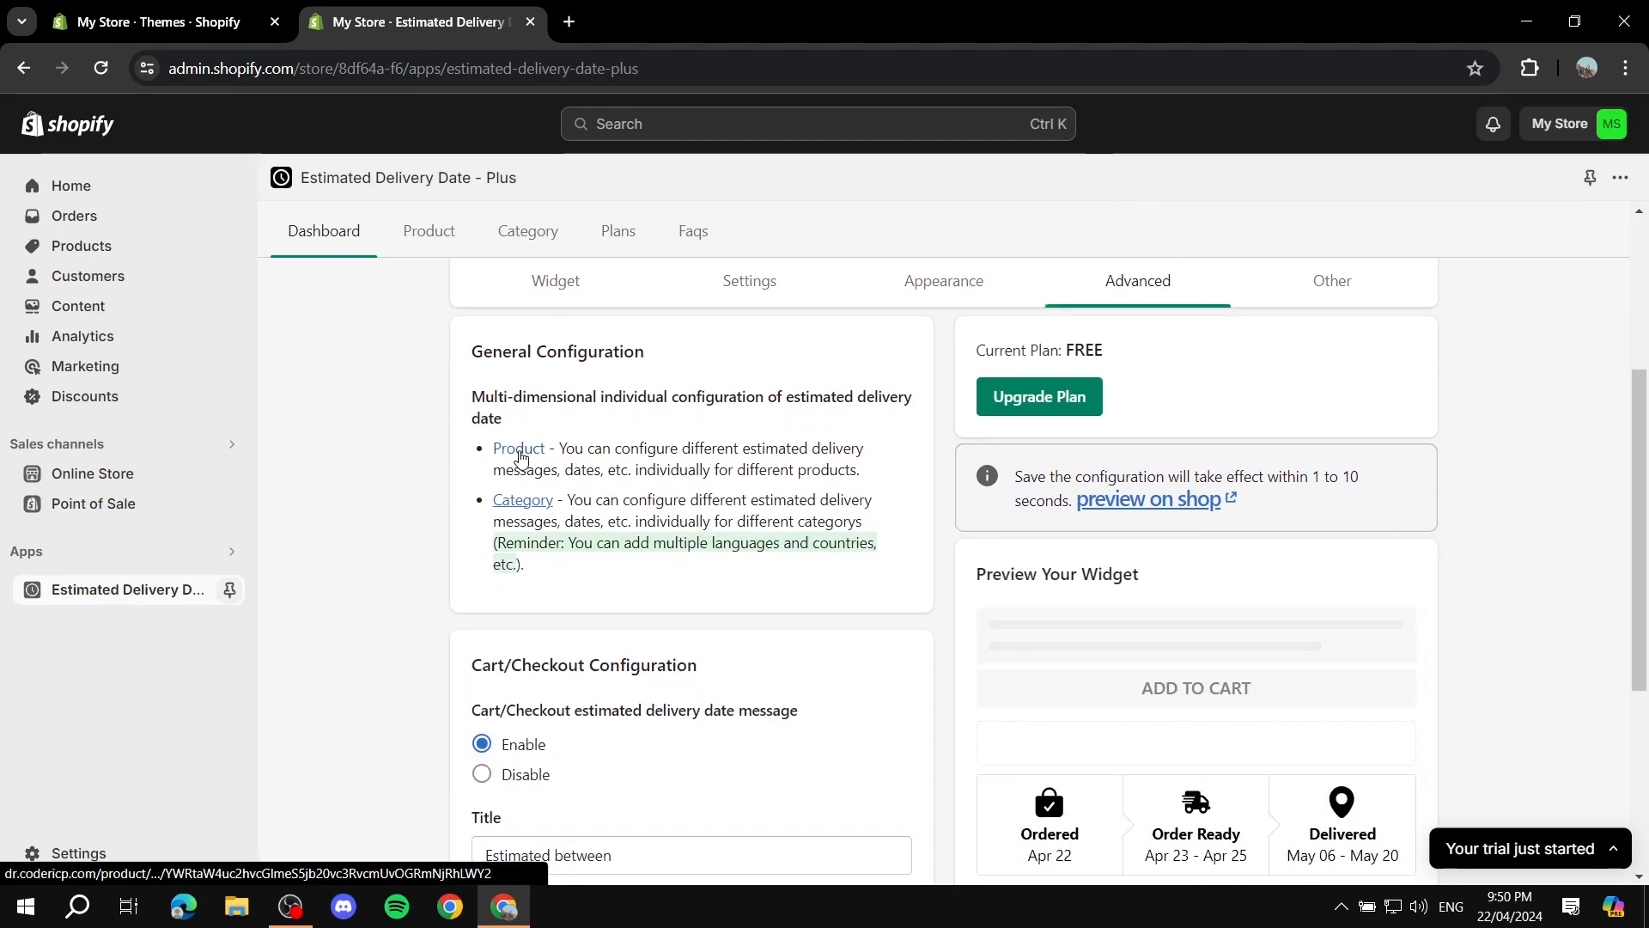
{"action": "left_click_drag", "start_coordinate": [563, 453], "coordinate": [889, 478]}
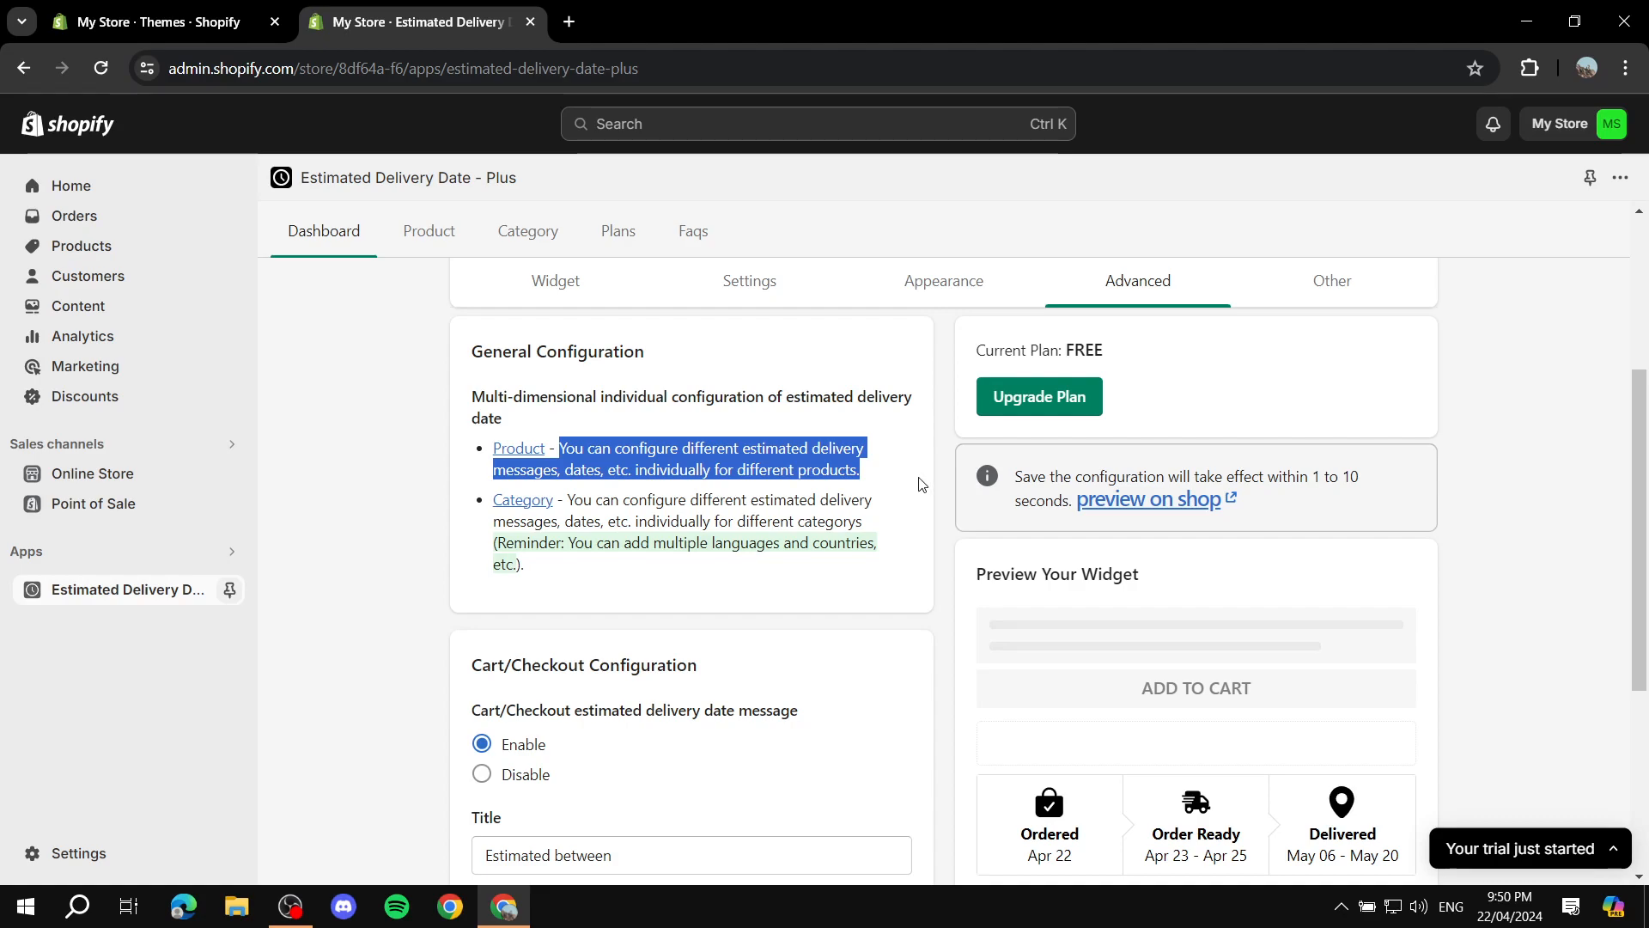
{"action": "left_click", "coordinate": [891, 463]}
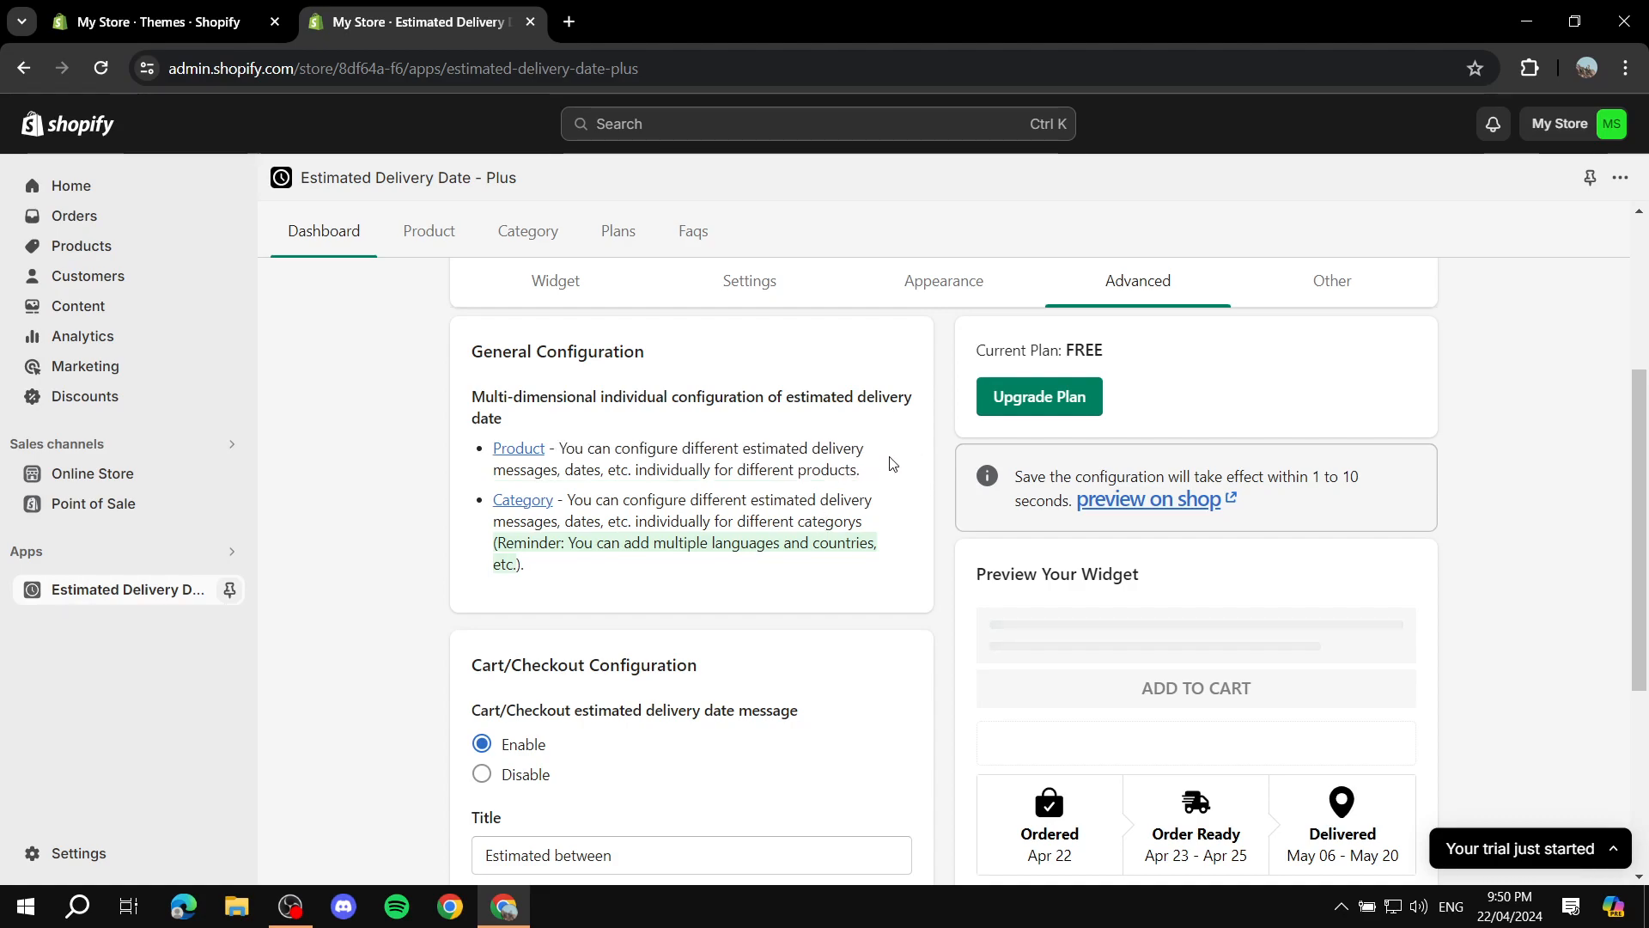
Open the individual configuration of the Classic Unisex Pullover Hoodie, examine its date range settings and close it without adding it
{"action": "left_click", "coordinate": [530, 453]}
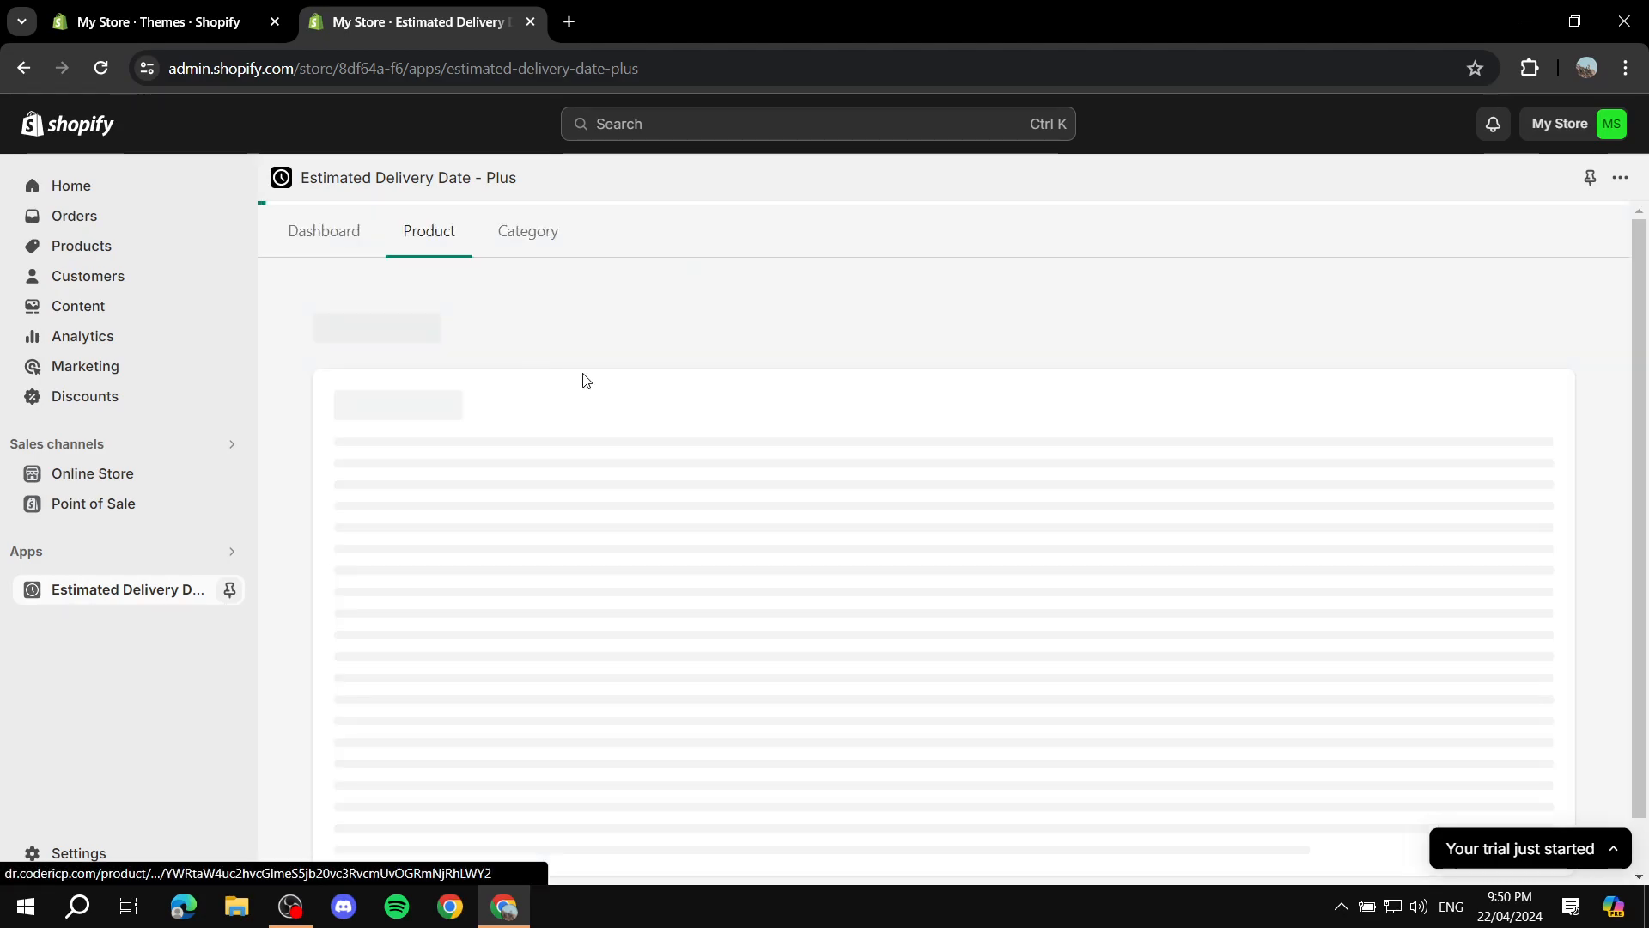
{"action": "scroll", "coordinate": [571, 427], "scroll_direction": "down", "scroll_amount": 2}
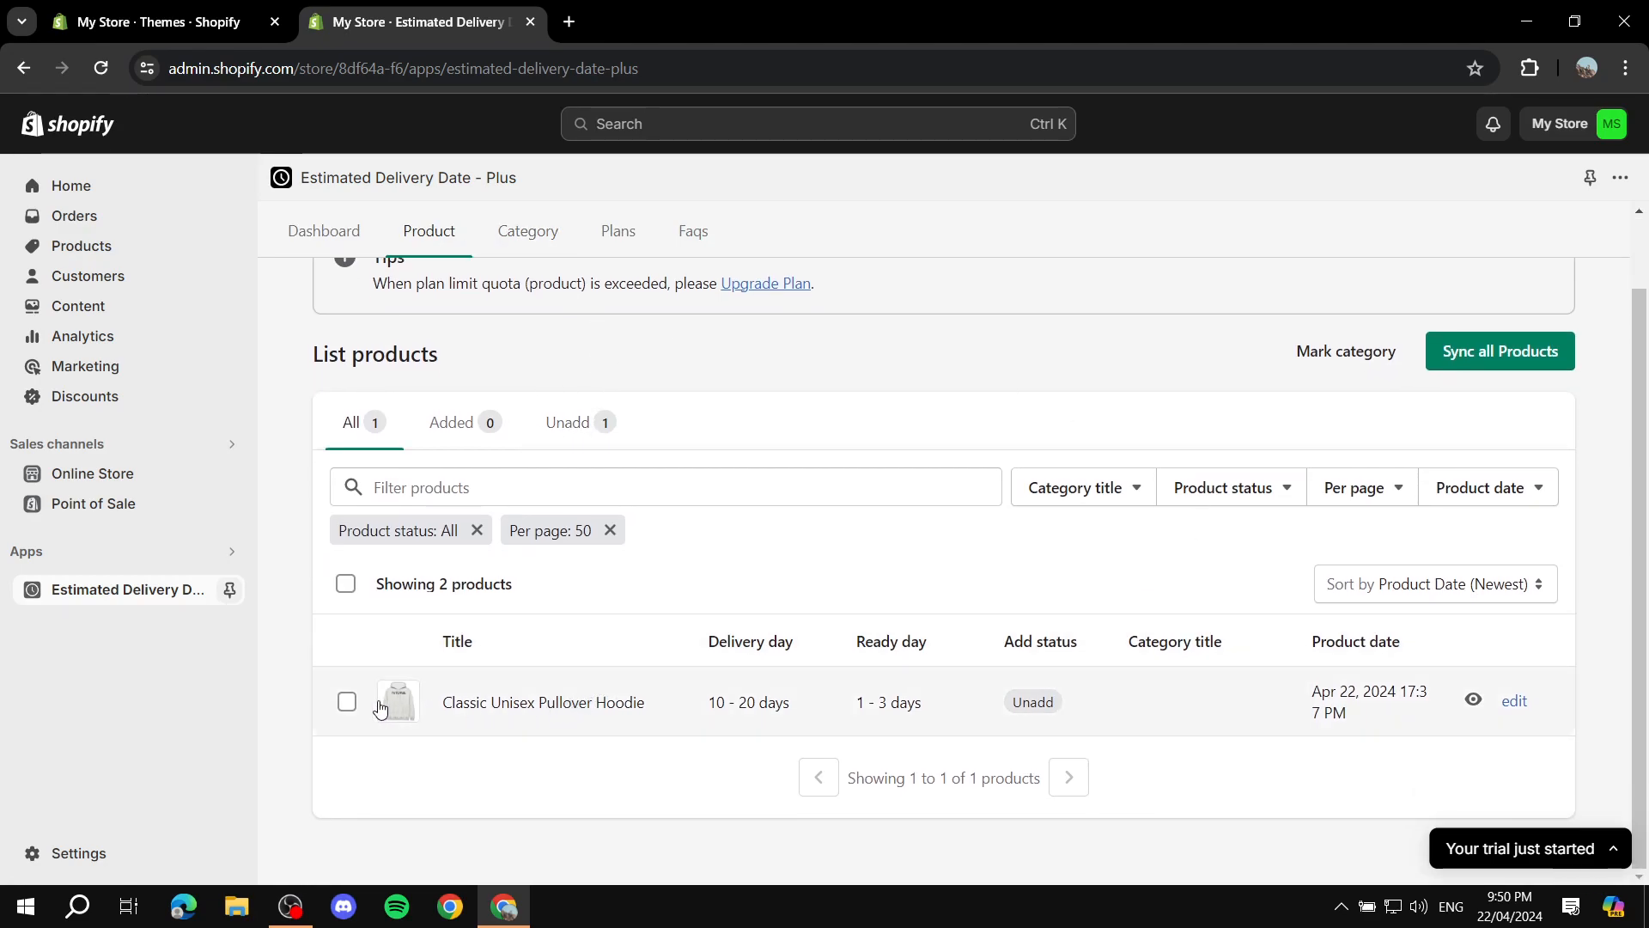
{"action": "left_click", "coordinate": [347, 703]}
{"action": "left_click", "coordinate": [347, 703]}
{"action": "left_click", "coordinate": [1518, 706]}
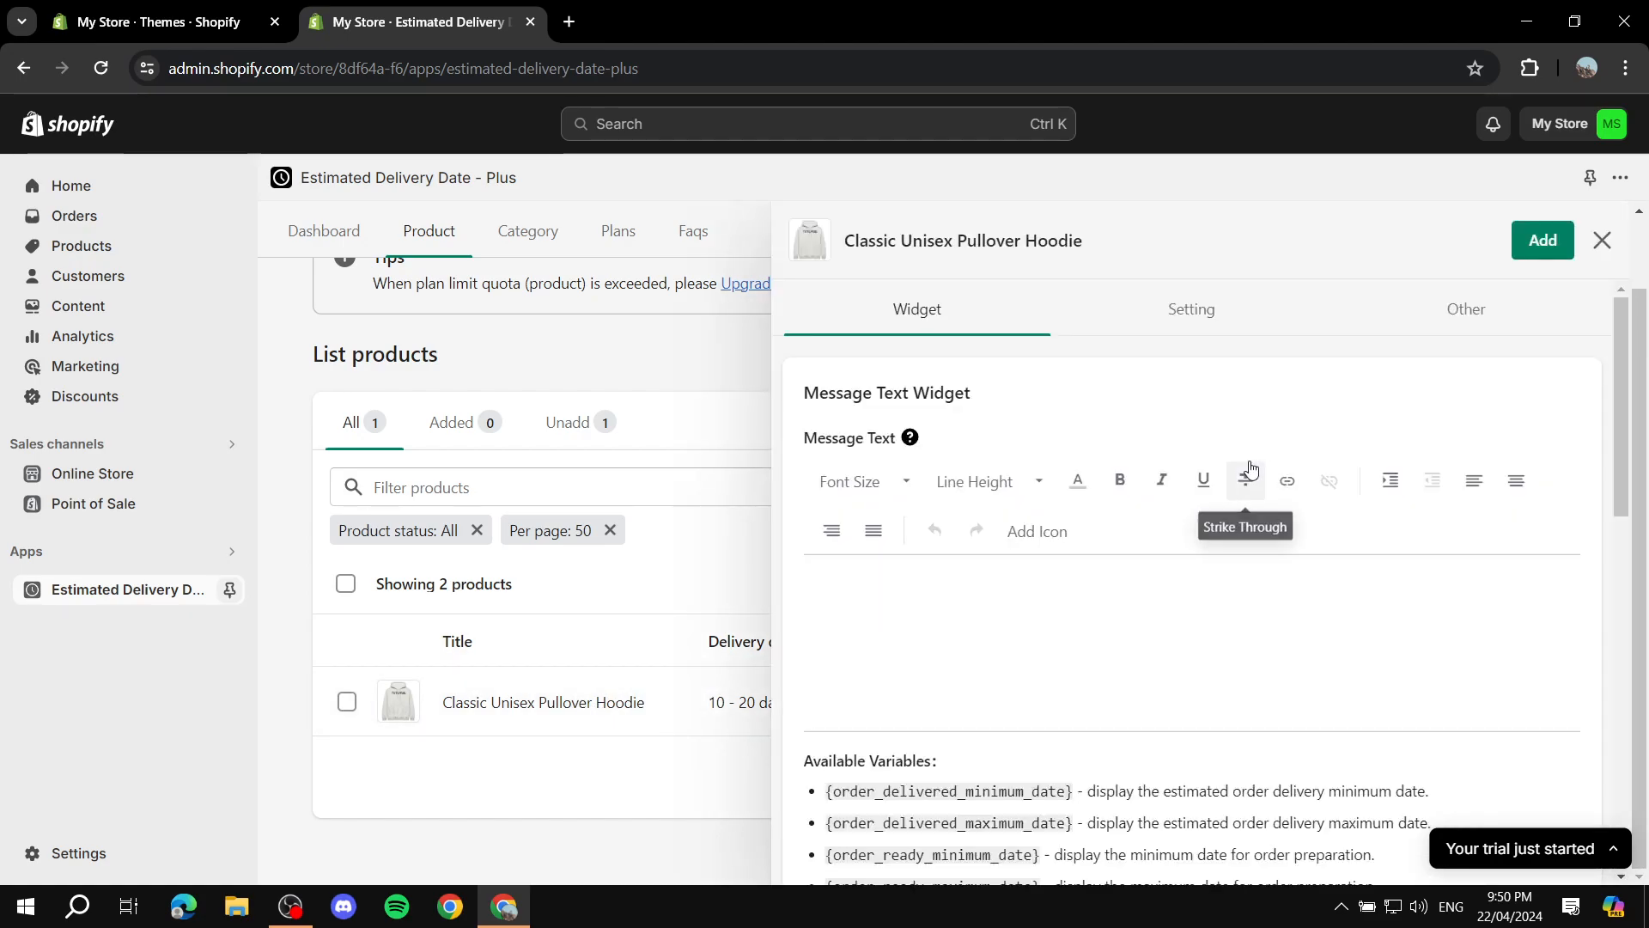
{"action": "left_click", "coordinate": [1212, 318]}
{"action": "scroll", "coordinate": [1232, 383], "scroll_direction": "down", "scroll_amount": 1}
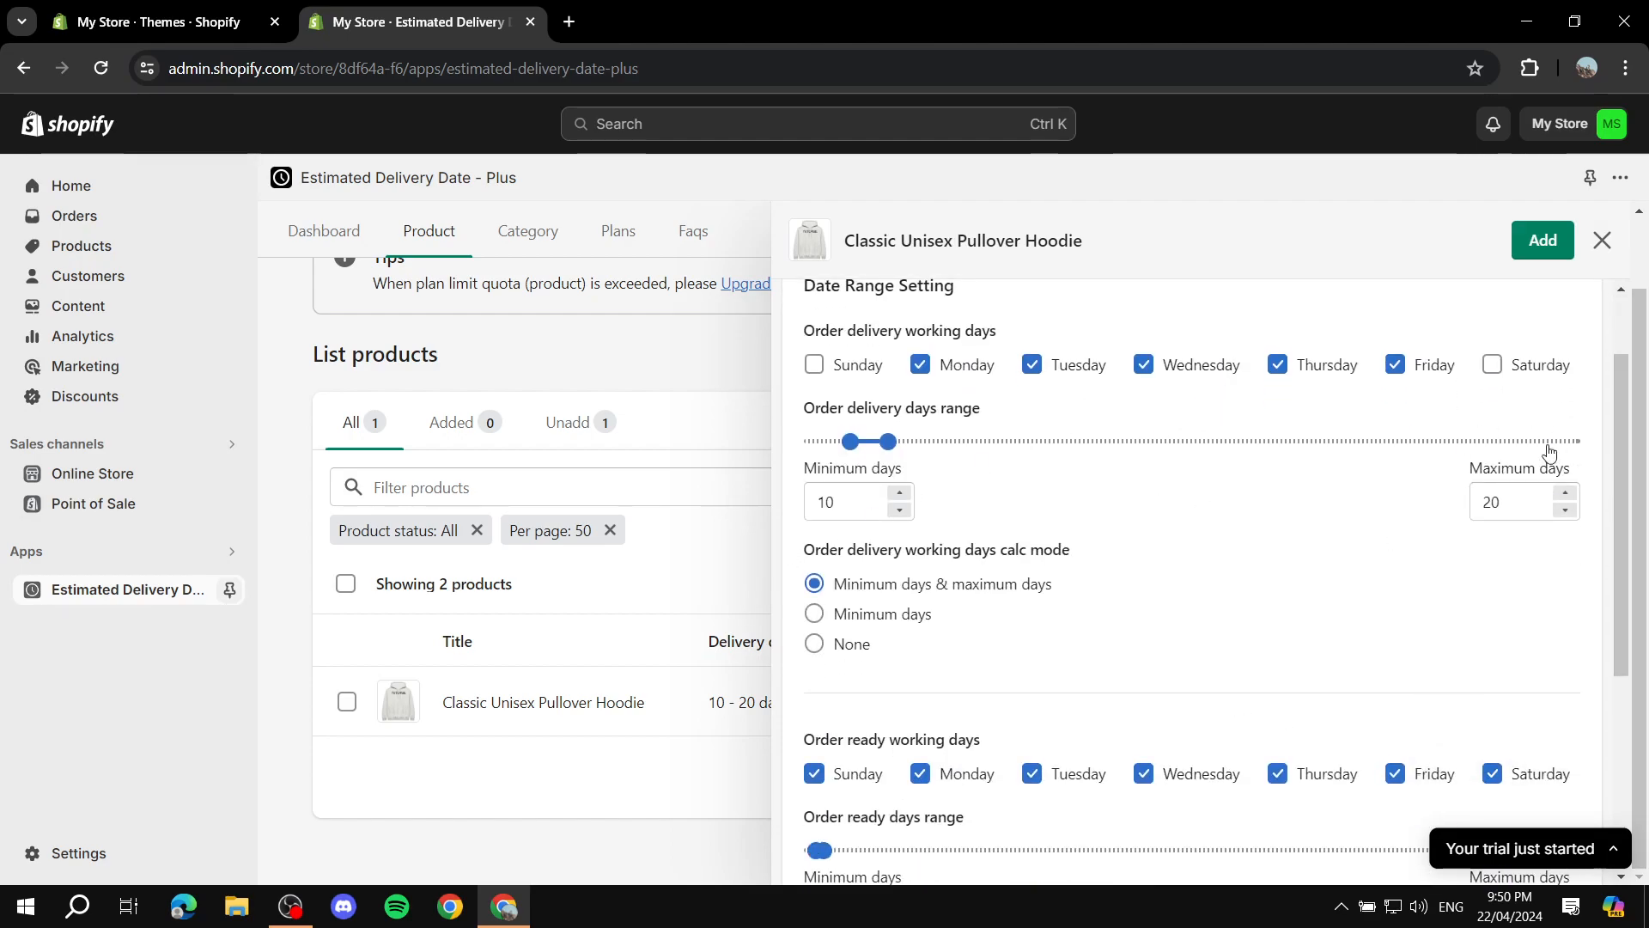
{"action": "scroll", "coordinate": [994, 512], "scroll_direction": "down", "scroll_amount": 4}
{"action": "scroll", "coordinate": [994, 512], "scroll_direction": "up", "scroll_amount": 5}
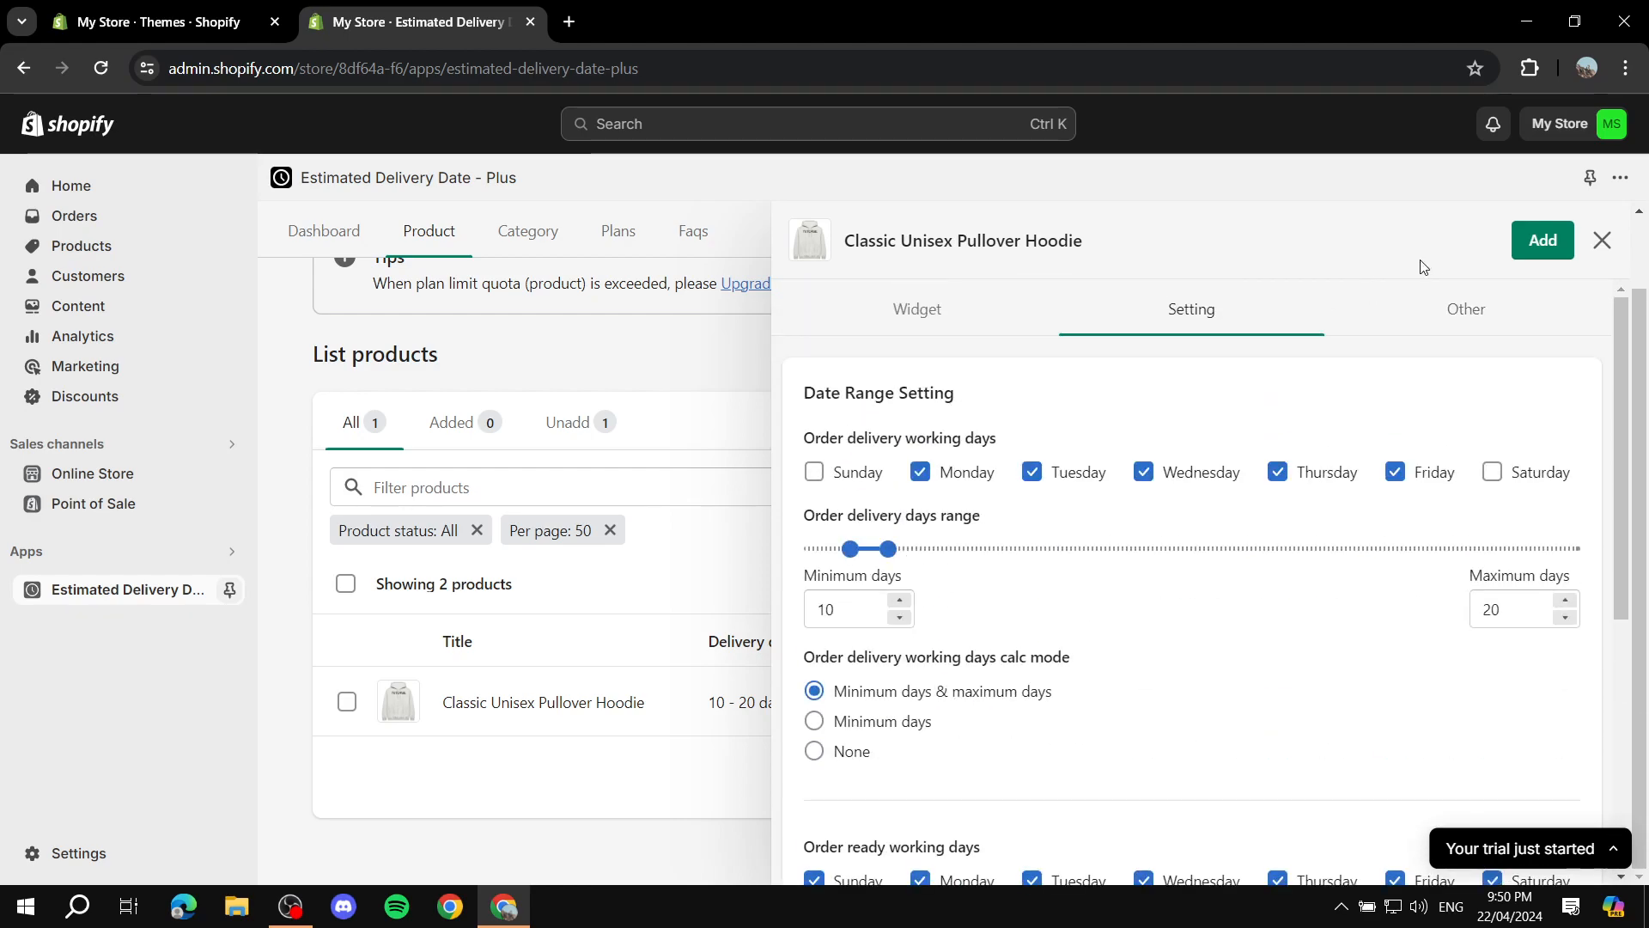
{"action": "left_click", "coordinate": [1602, 241]}
Review the dashboard's date range settings and the app's product and category lists
{"action": "left_click", "coordinate": [309, 238]}
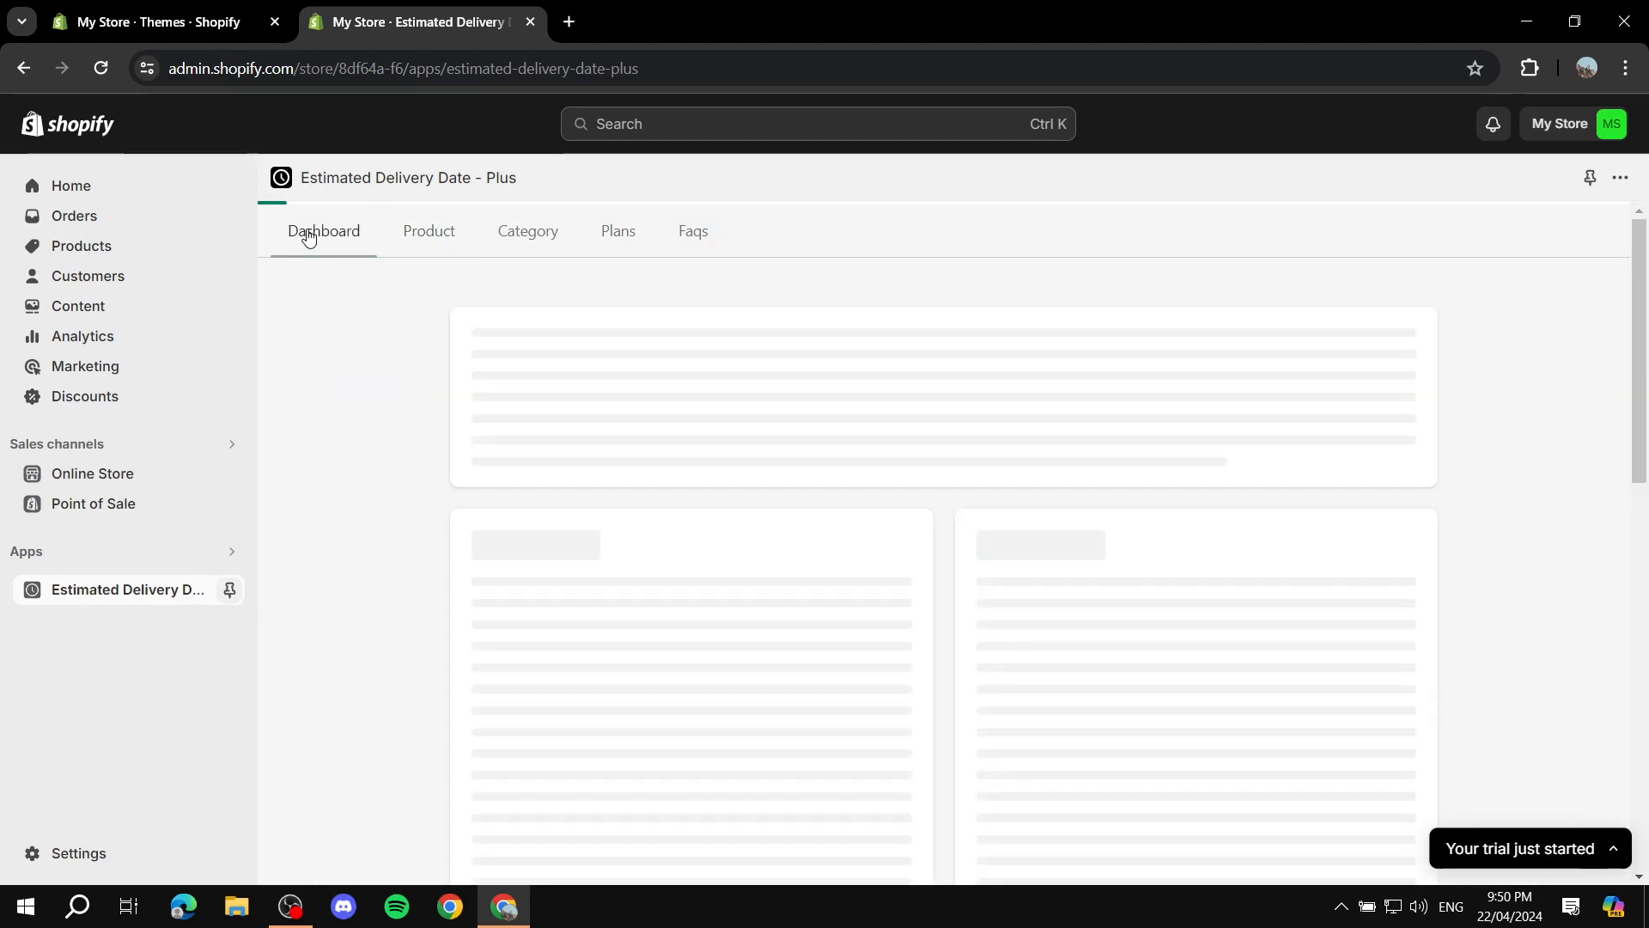
{"action": "left_click", "coordinate": [744, 606]}
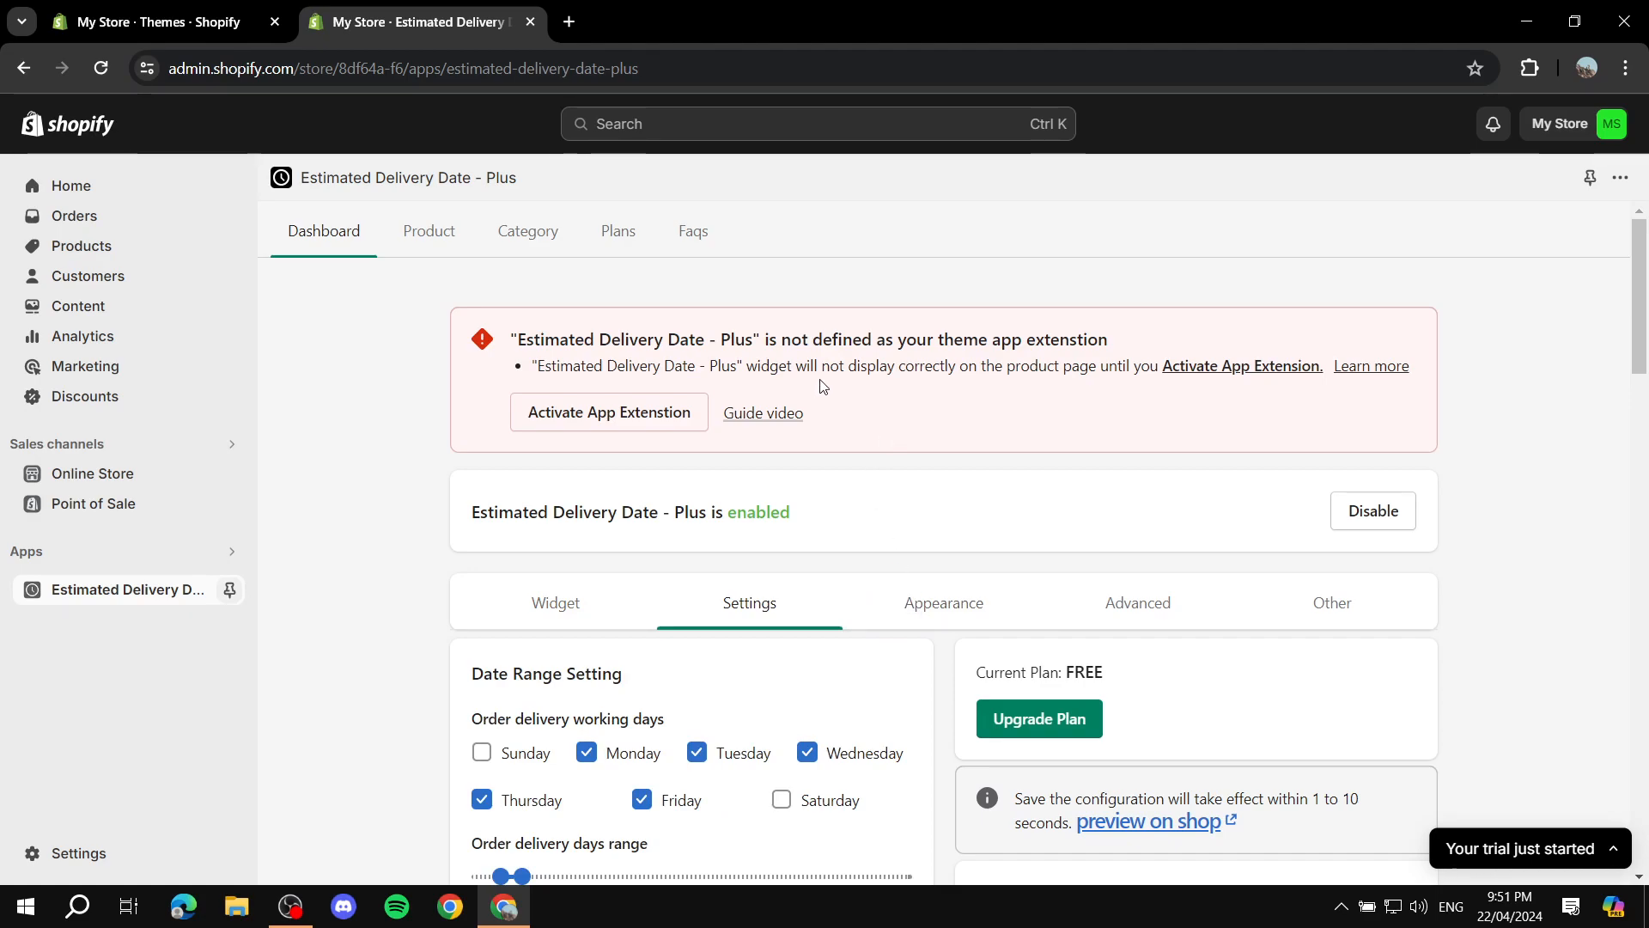
{"action": "left_click", "coordinate": [425, 233]}
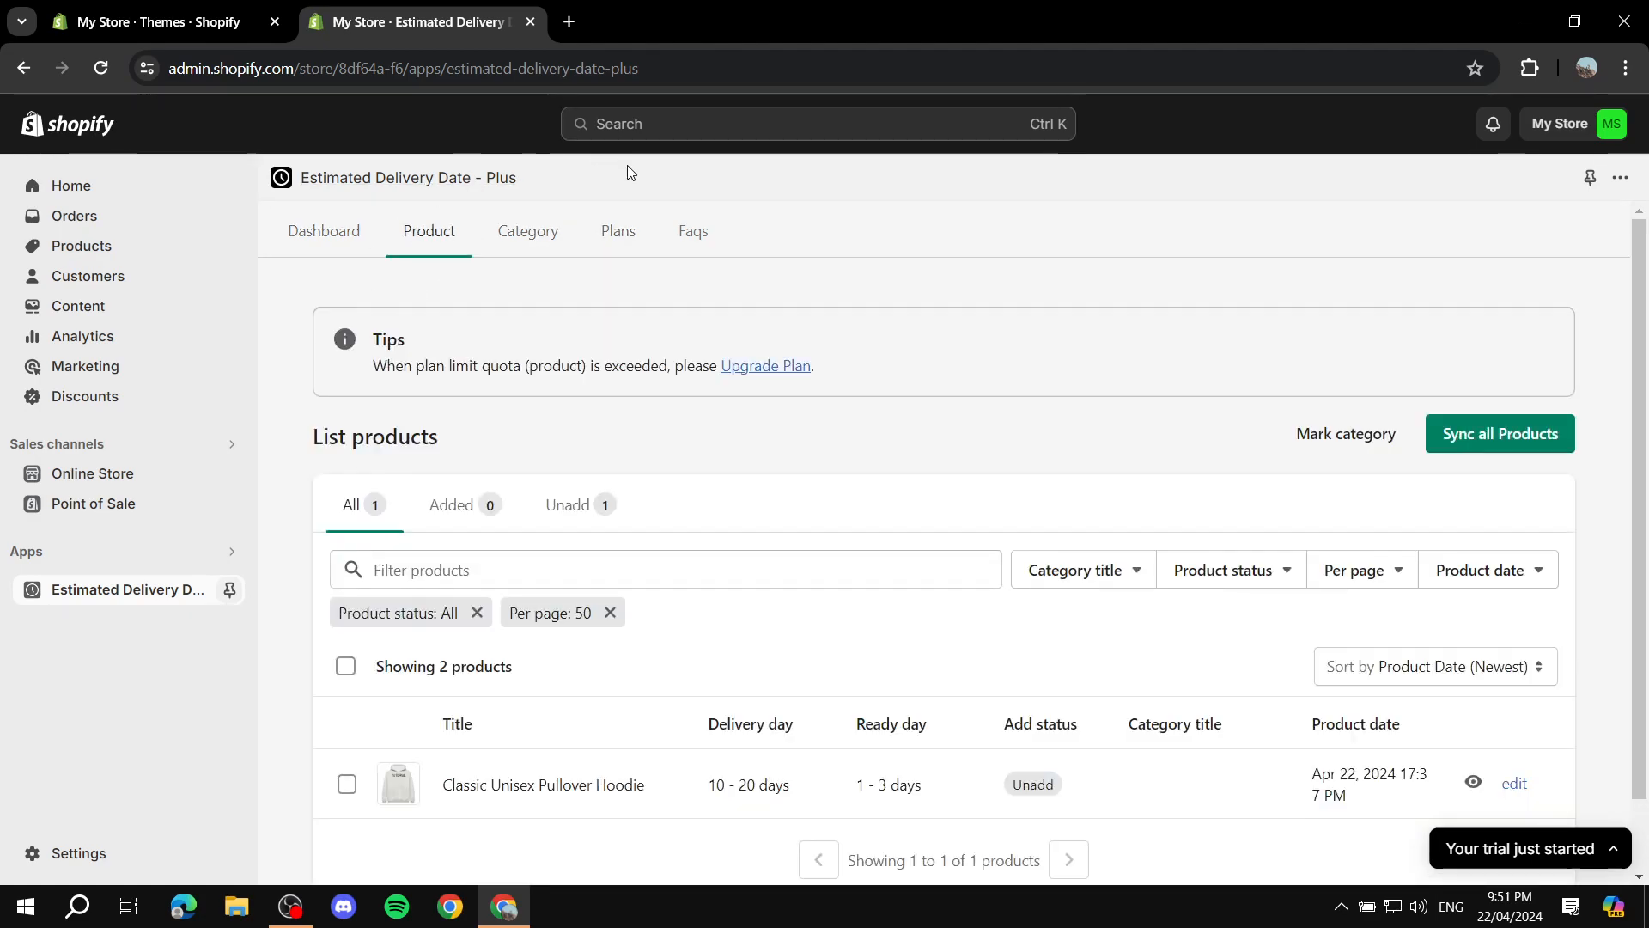
{"action": "left_click", "coordinate": [551, 231]}
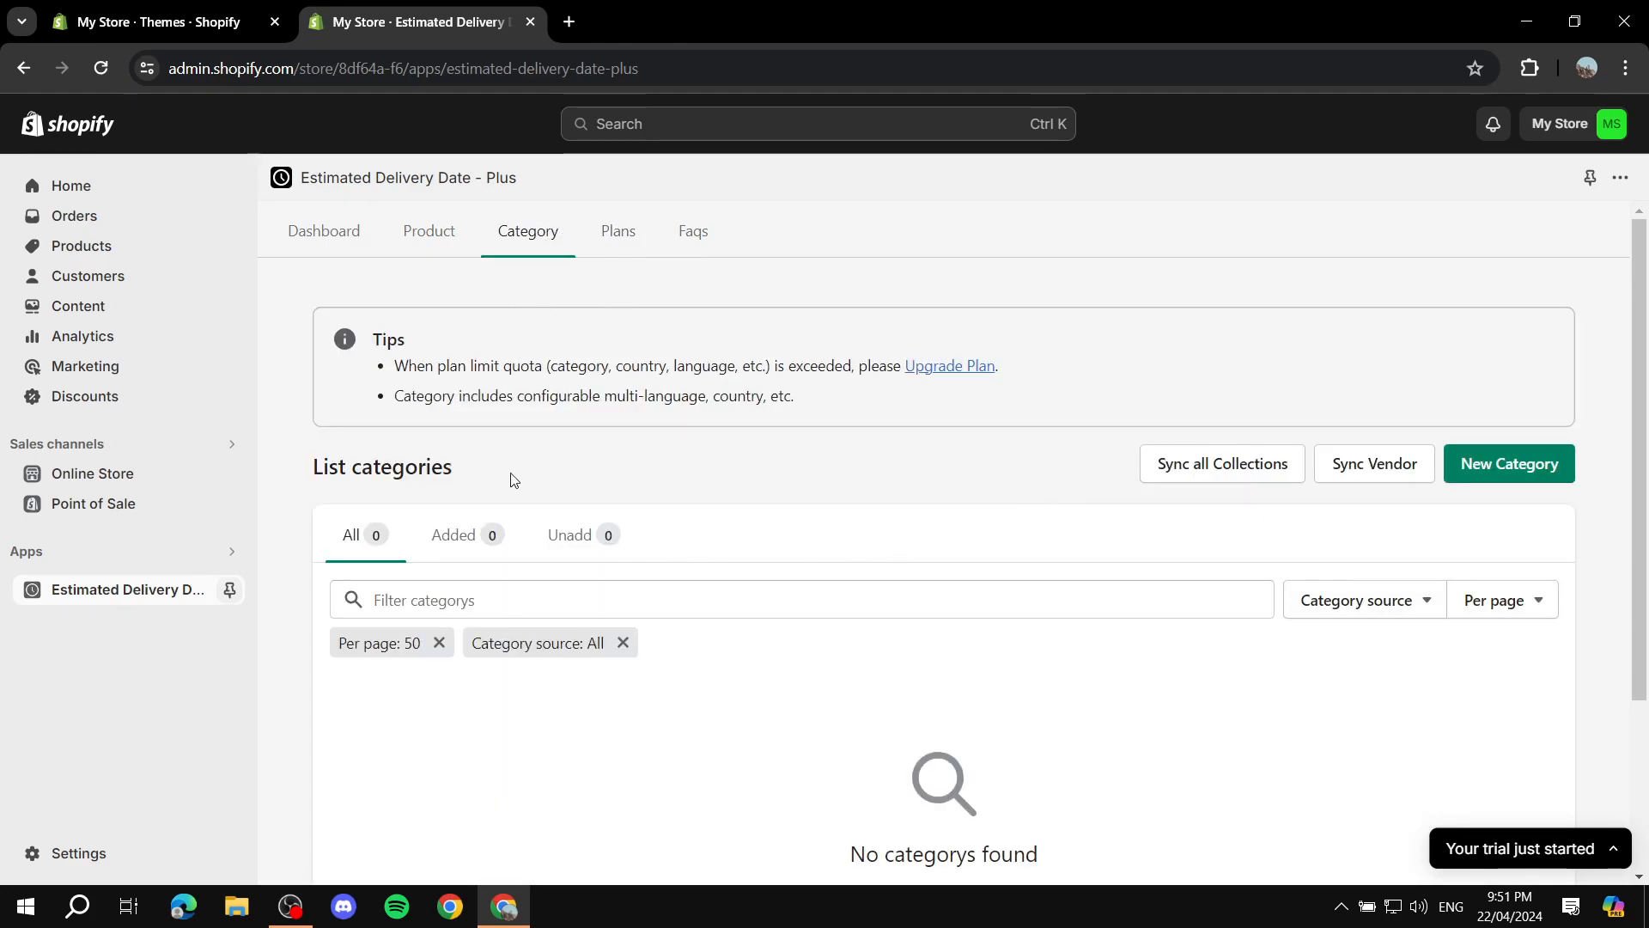
{"action": "left_click", "coordinate": [323, 247]}
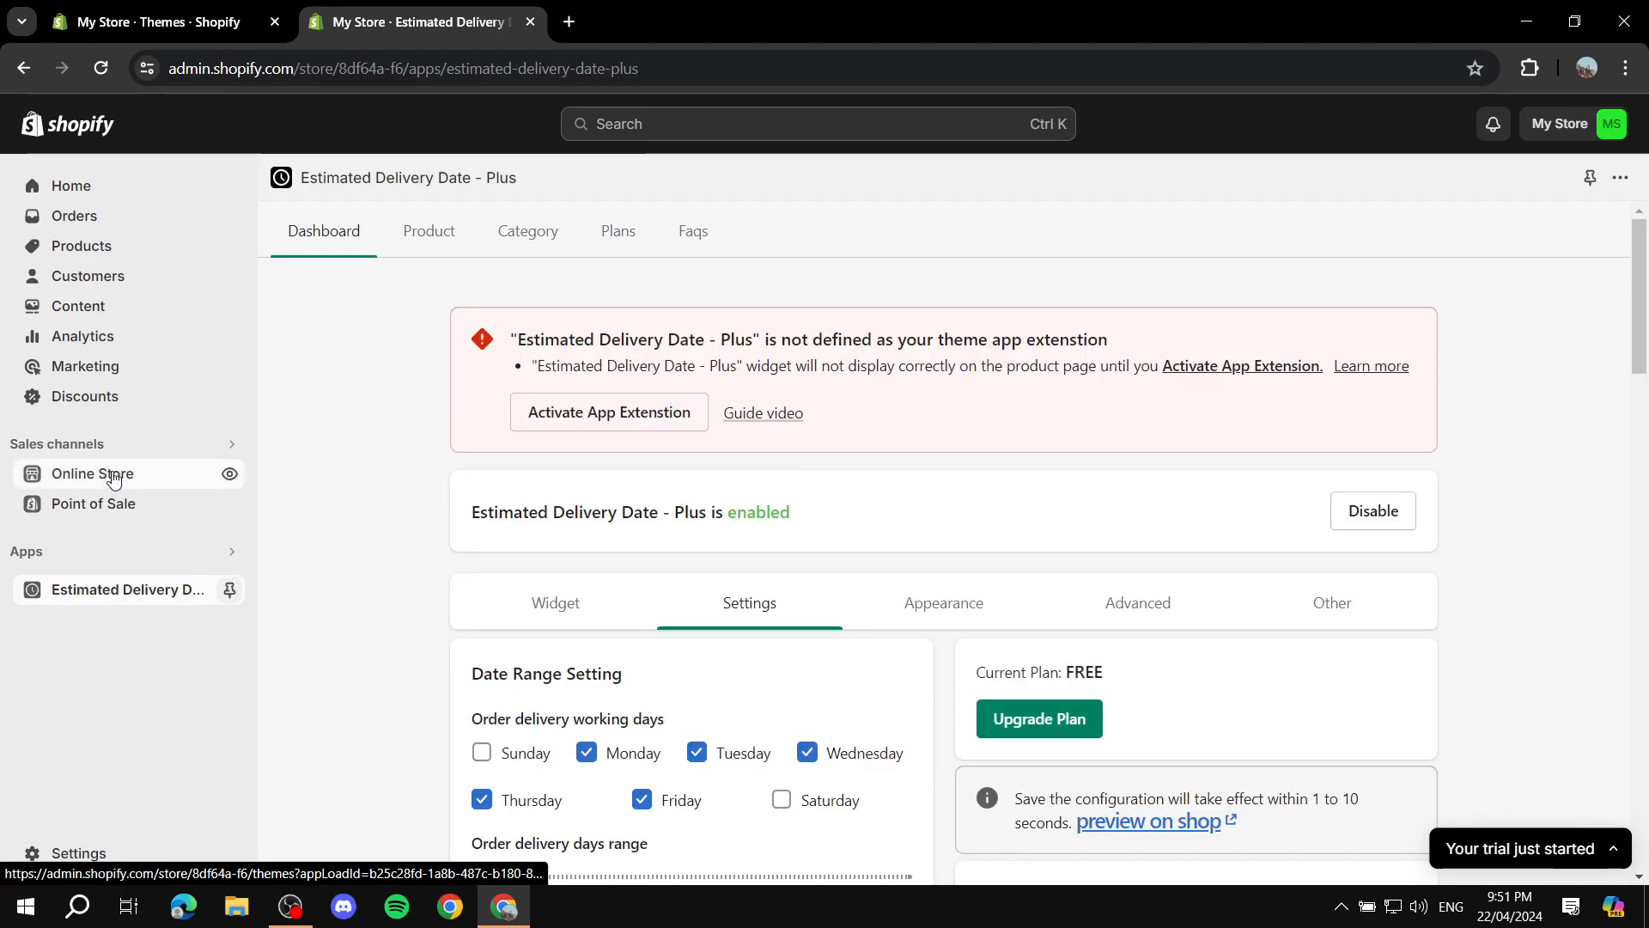
View the live online store and go to the Featured products section of its home page
{"action": "left_click", "coordinate": [114, 473]}
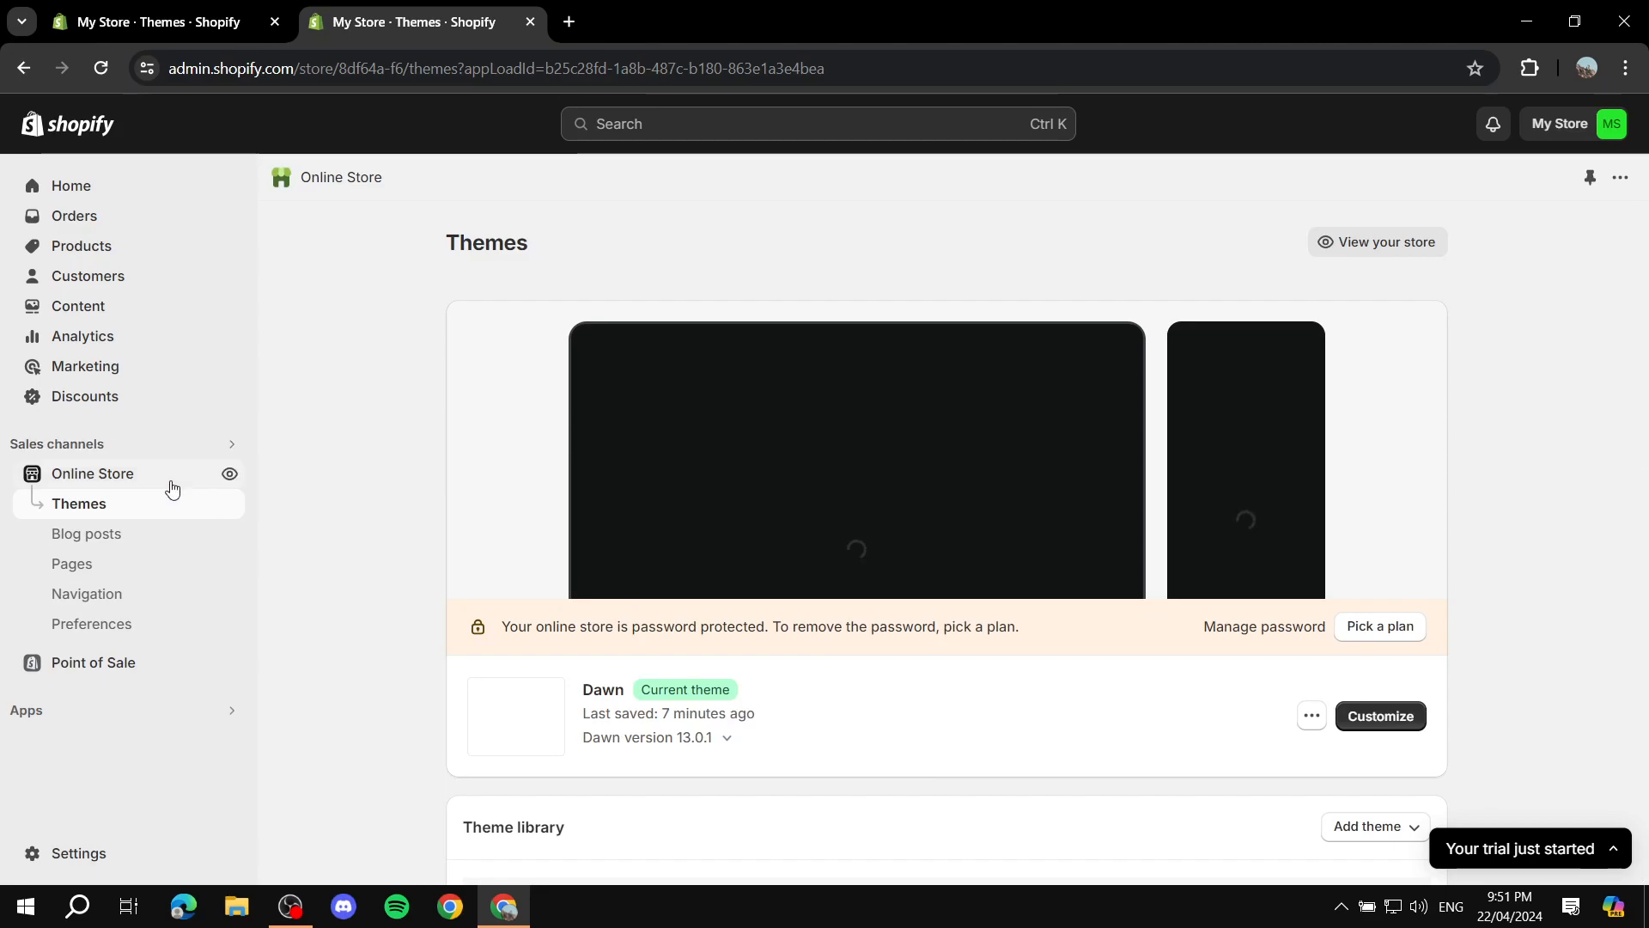
{"action": "left_click", "coordinate": [230, 473]}
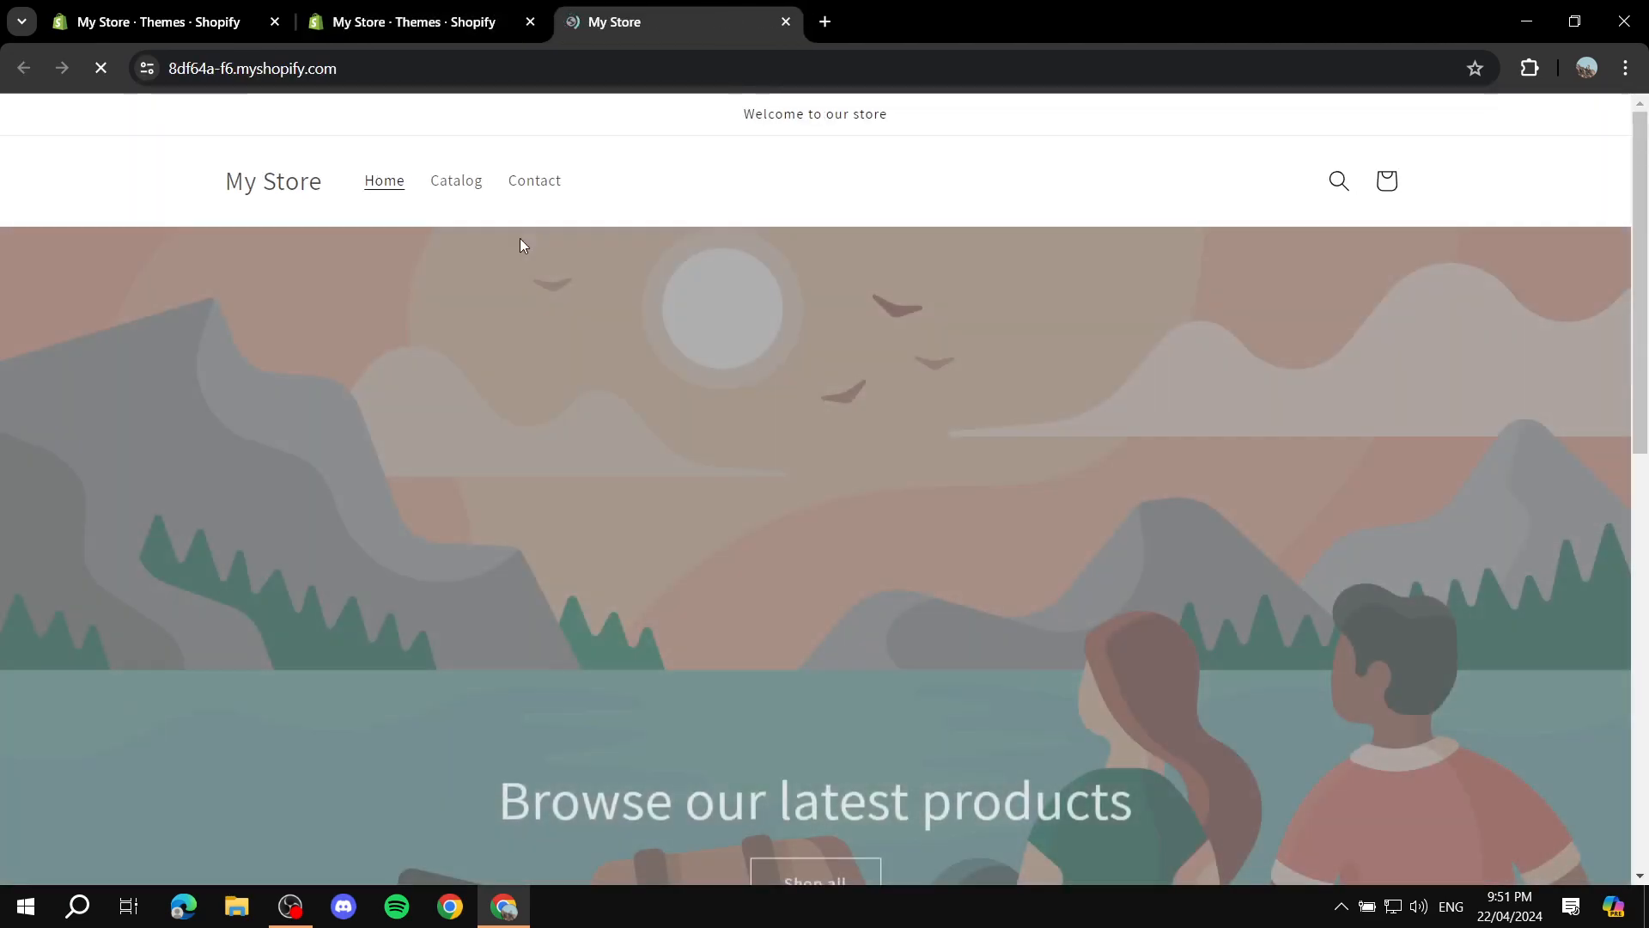
{"action": "scroll", "coordinate": [563, 397], "scroll_direction": "down", "scroll_amount": 10}
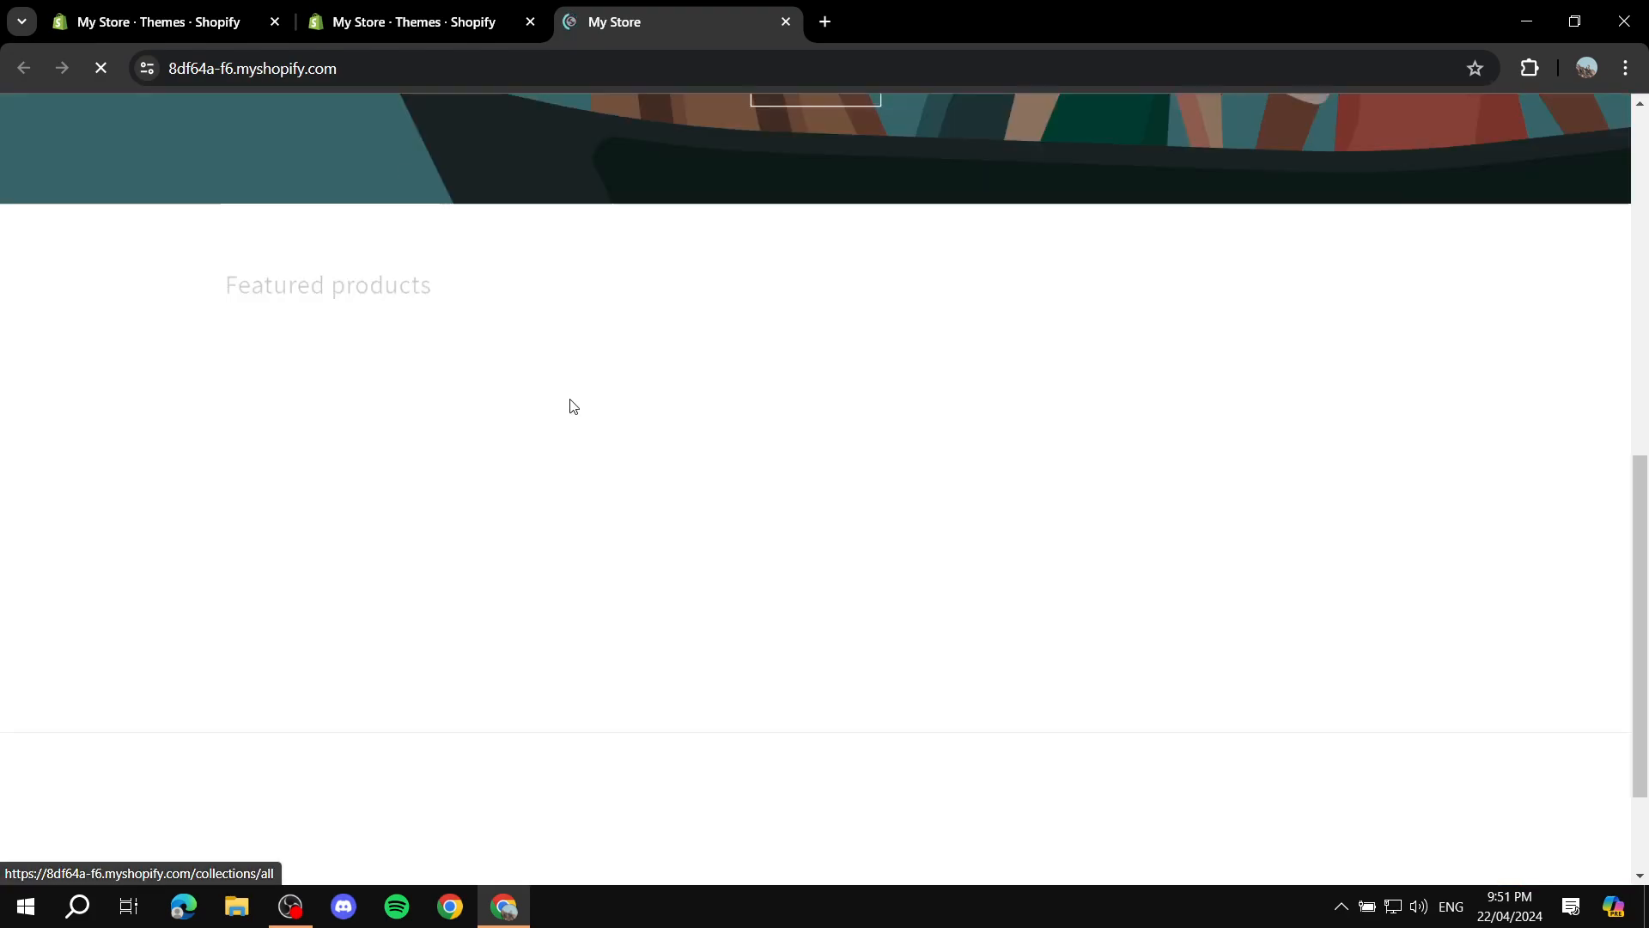
Open the Classic Unisex Pullover Hoodie's page in the live store and dismiss the admin navigation bar
{"action": "left_click", "coordinate": [353, 313]}
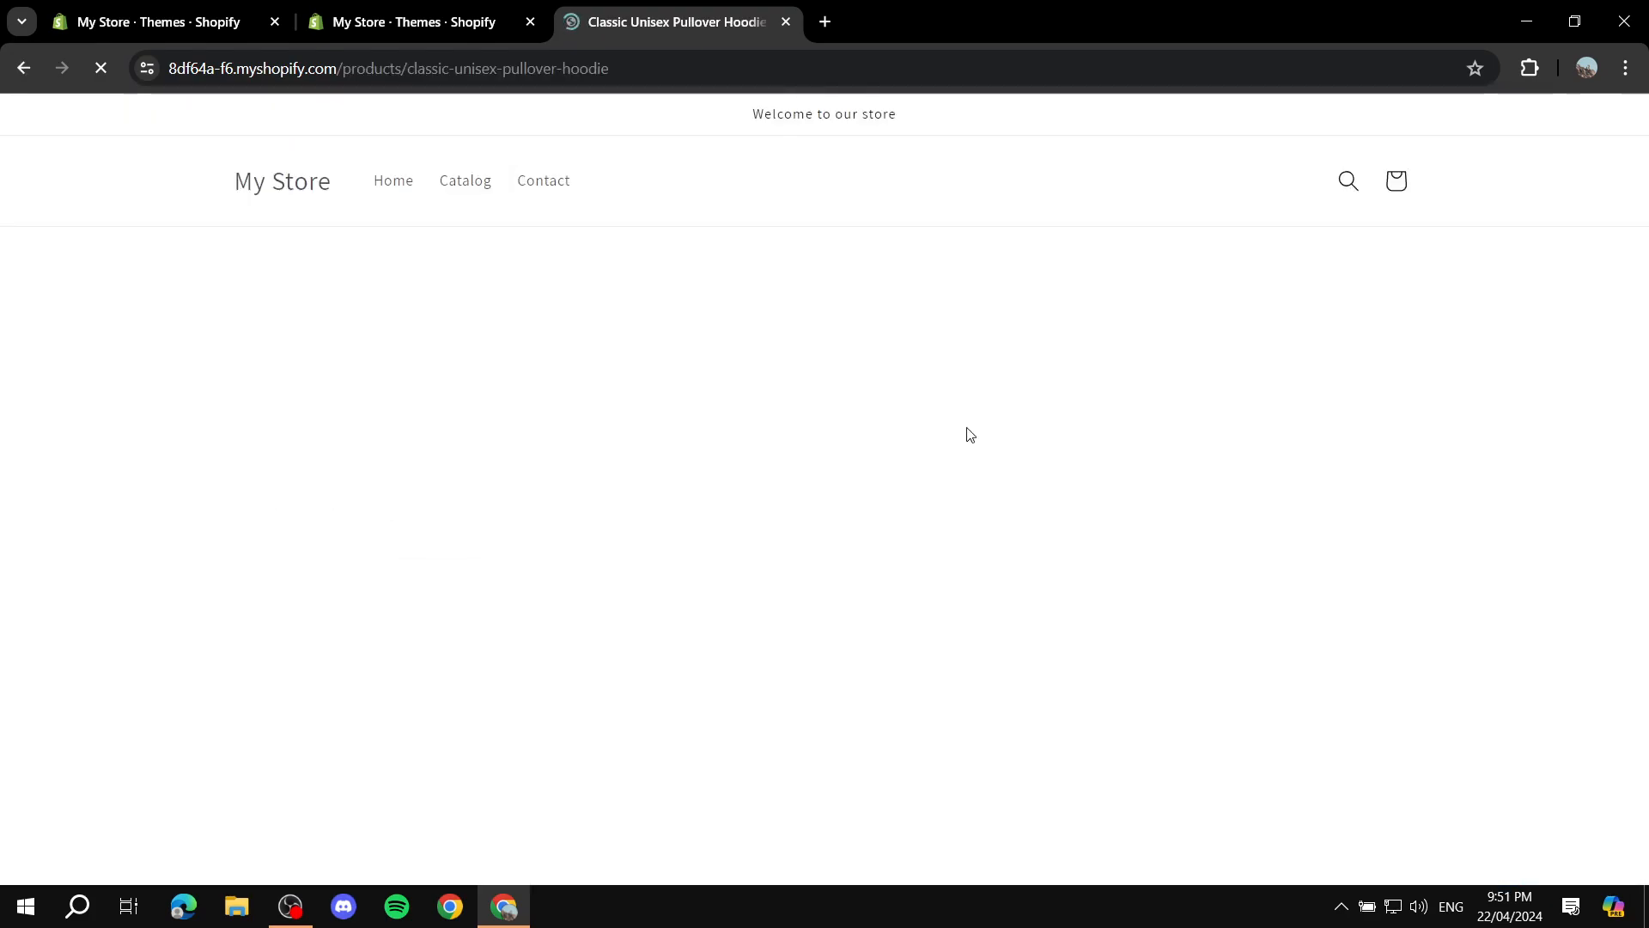
{"action": "scroll", "coordinate": [1587, 435], "scroll_direction": "down", "scroll_amount": 6}
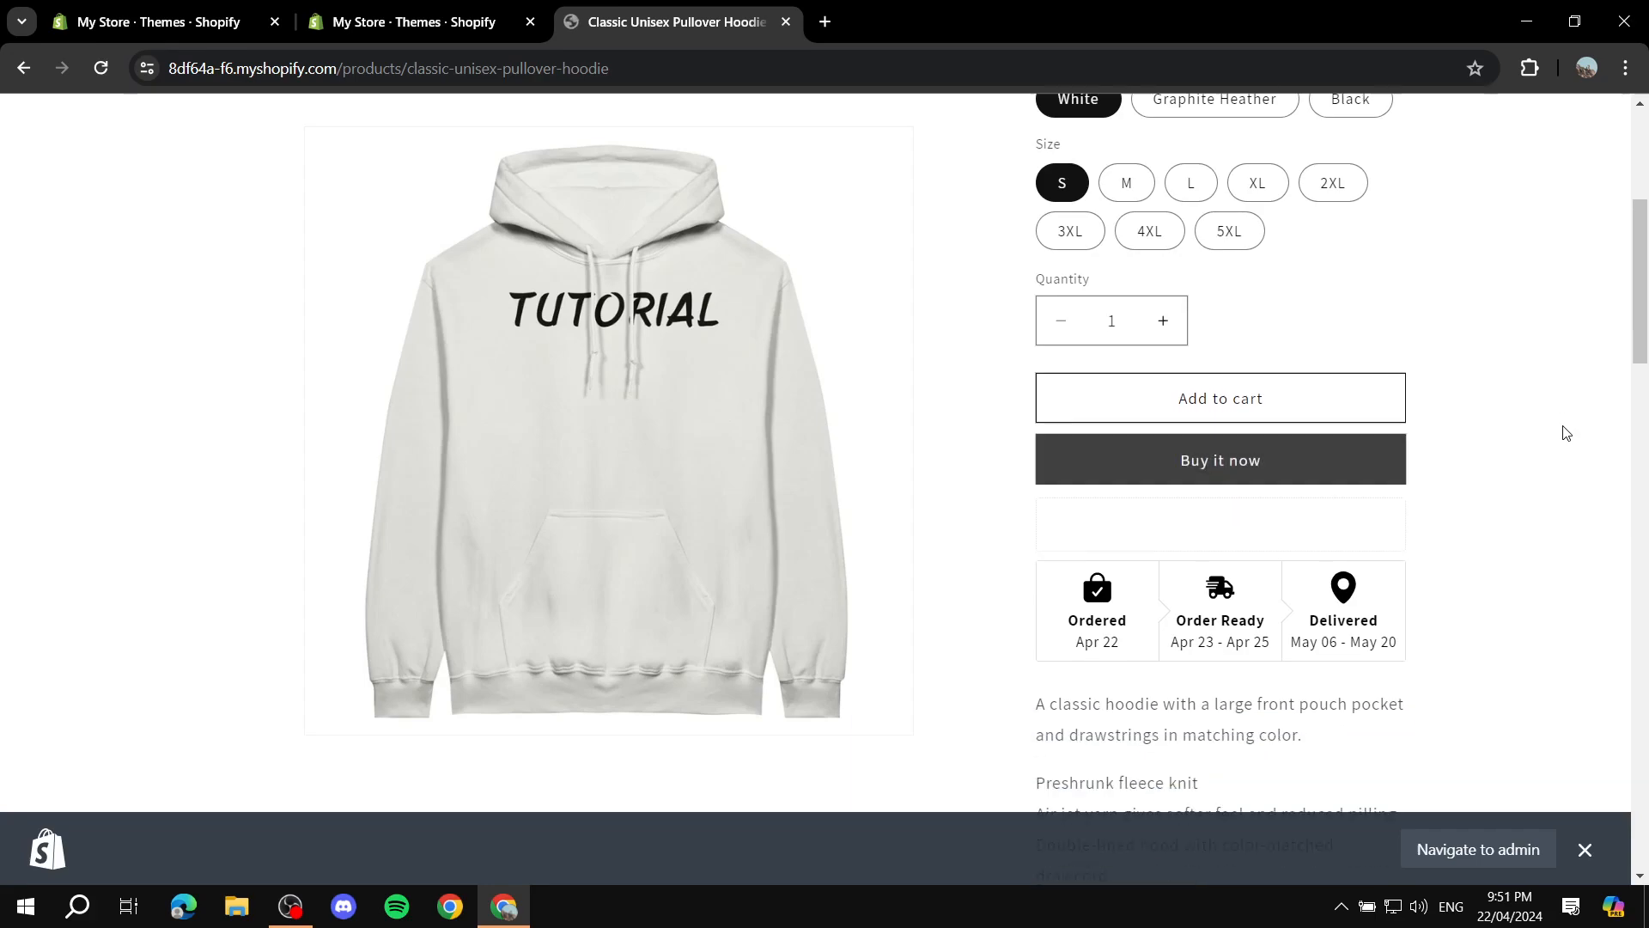
{"action": "left_click", "coordinate": [1583, 850]}
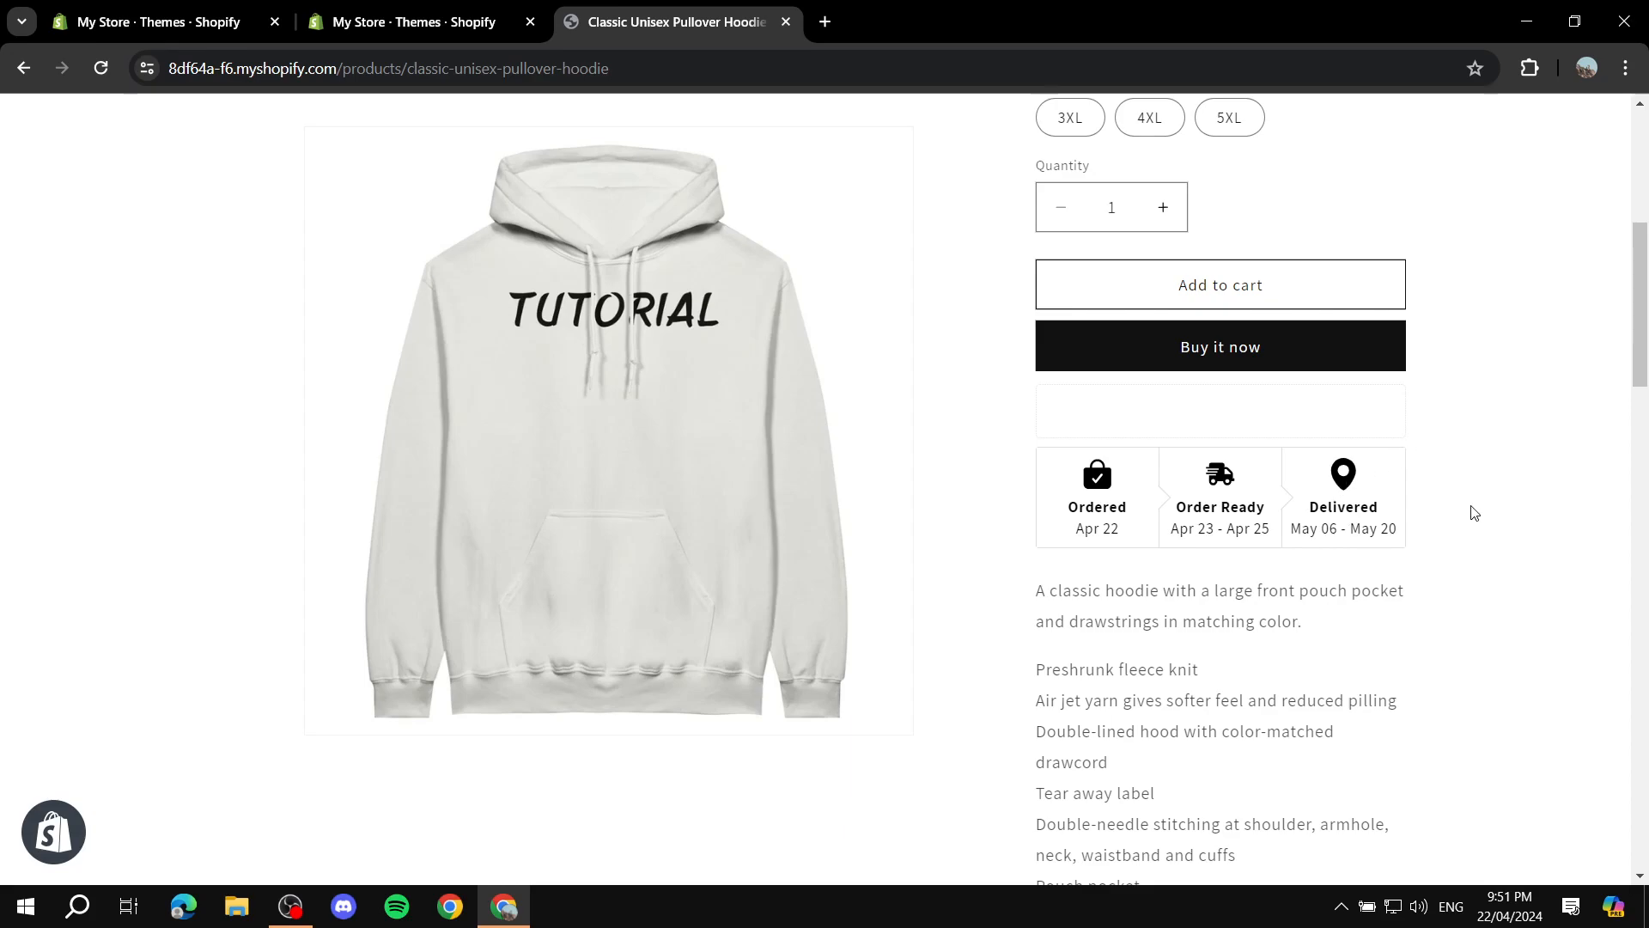
Examine the Ordered, Order Ready and Delivered date timeline on the hoodie's product page and its placement around the purchase options and description
{"action": "left_click_drag", "start_coordinate": [1057, 512], "coordinate": [1426, 523]}
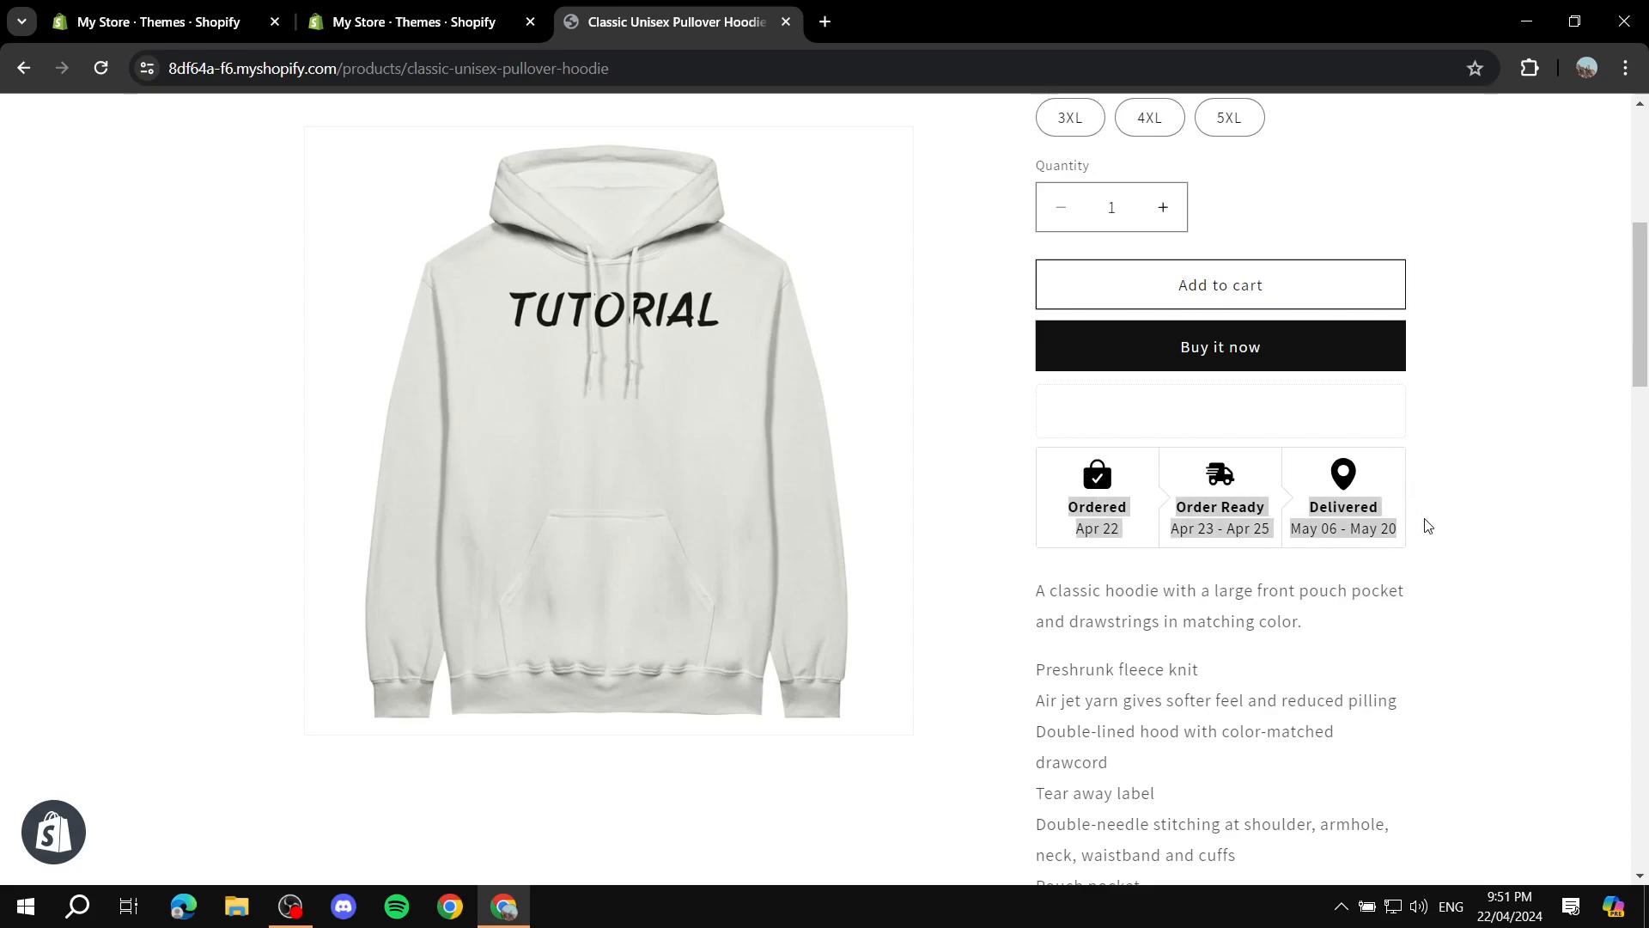
{"action": "left_click", "coordinate": [1433, 540]}
{"action": "scroll", "coordinate": [1429, 541], "scroll_direction": "down", "scroll_amount": 3}
{"action": "scroll", "coordinate": [1174, 523], "scroll_direction": "up", "scroll_amount": 4}
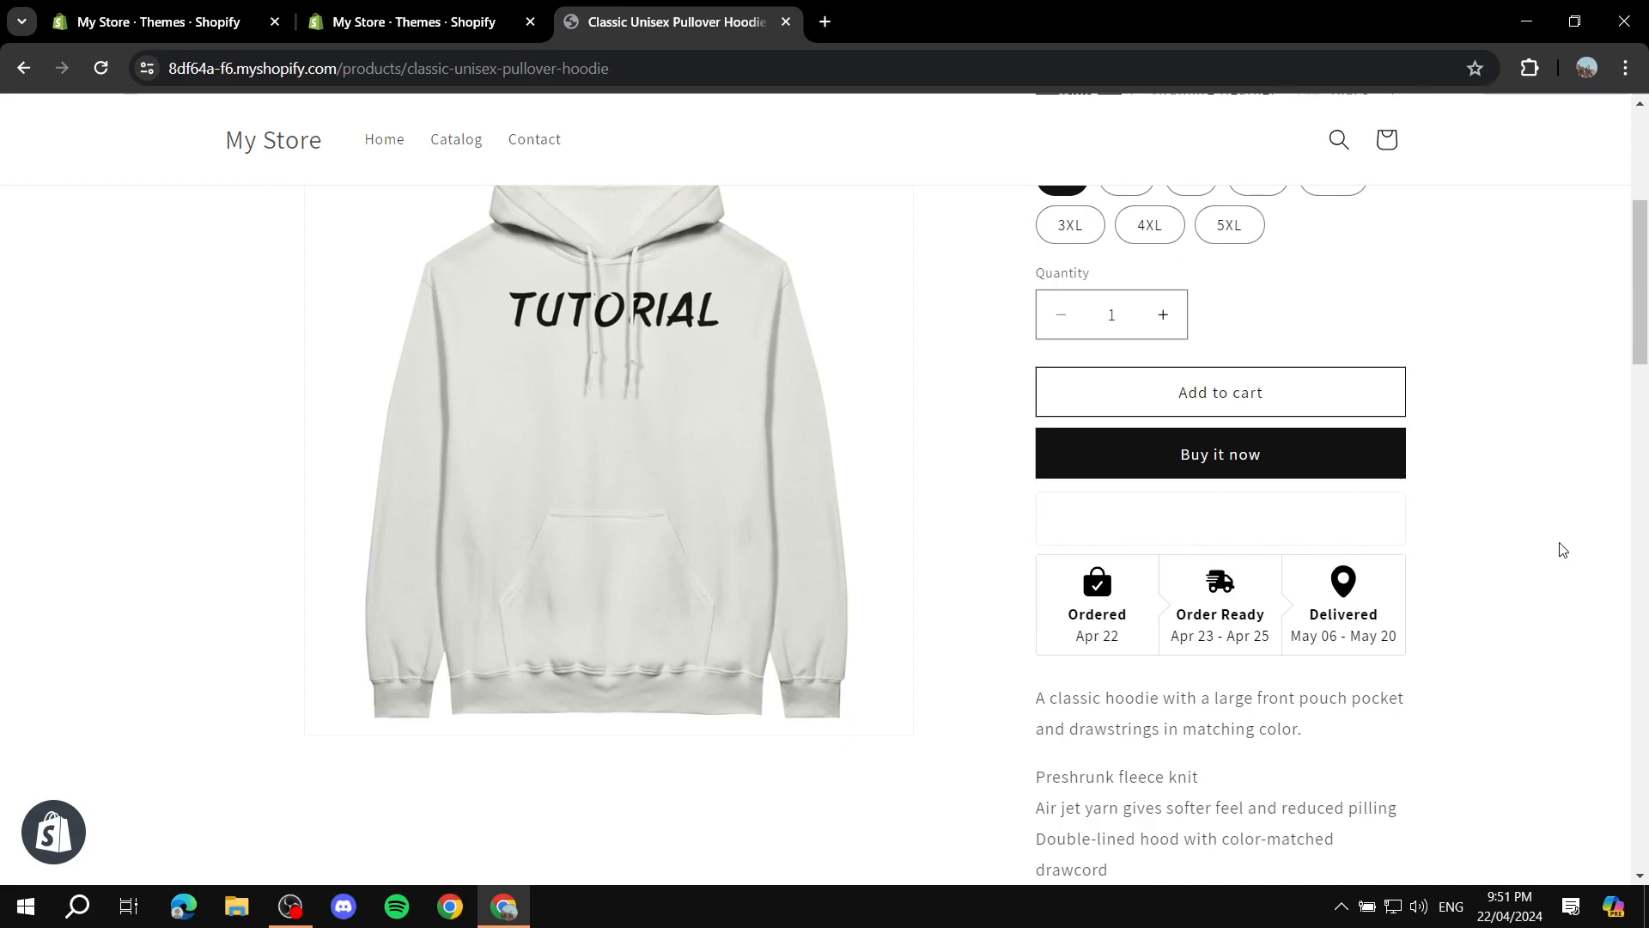
{"action": "scroll", "coordinate": [1543, 526], "scroll_direction": "up", "scroll_amount": 5}
{"action": "scroll", "coordinate": [1550, 471], "scroll_direction": "down", "scroll_amount": 6}
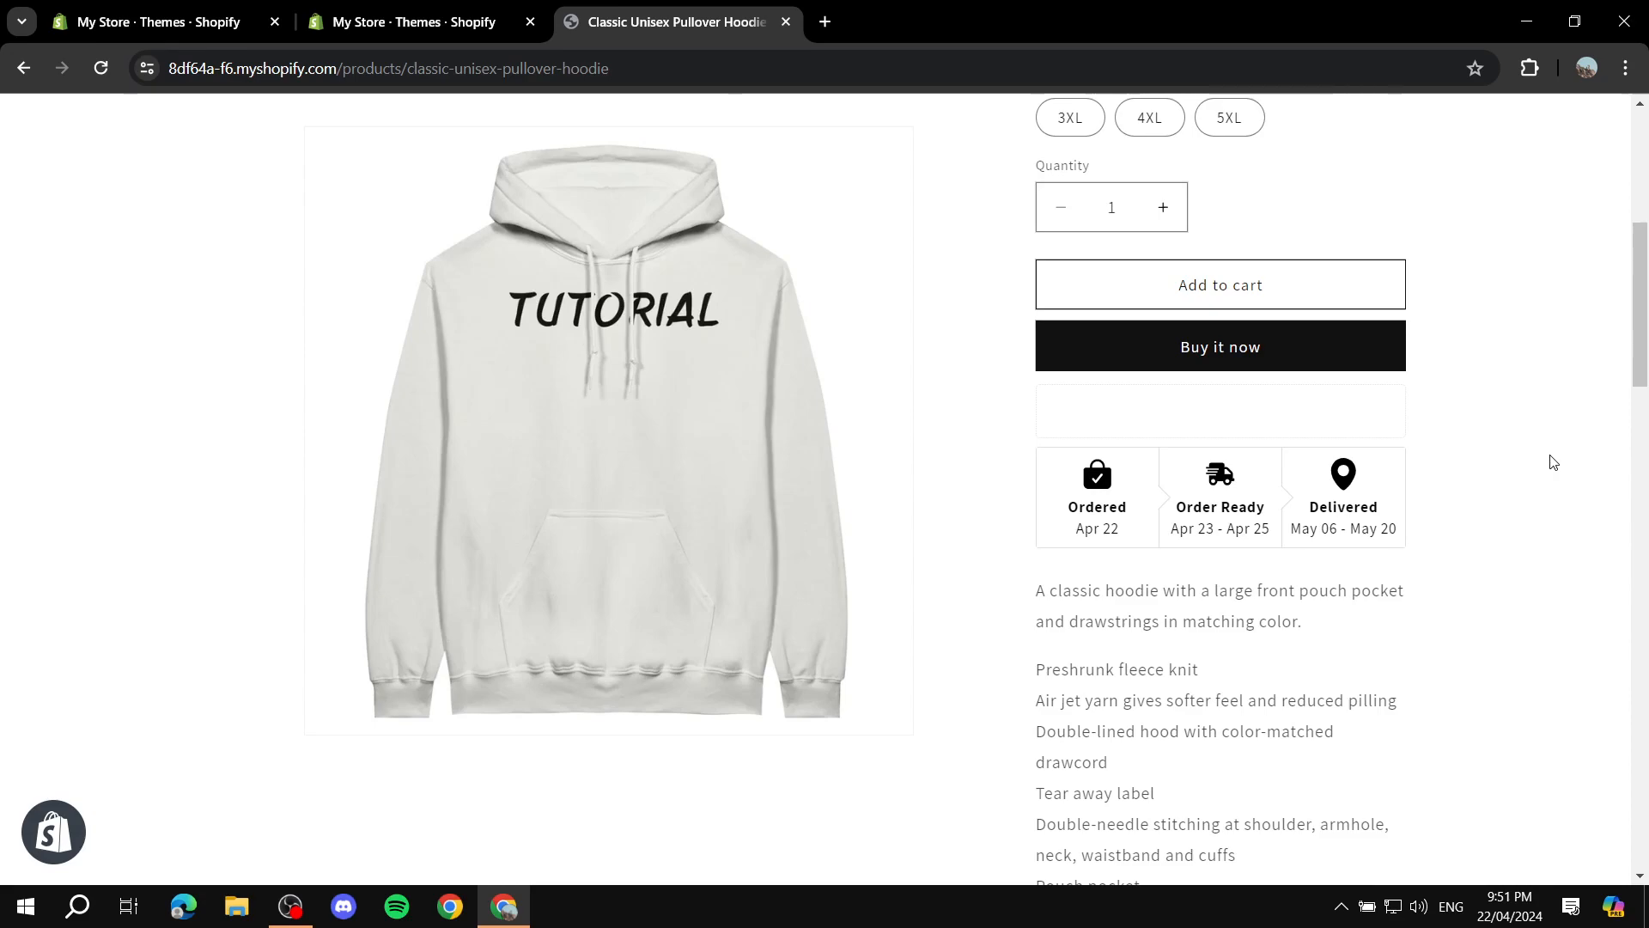